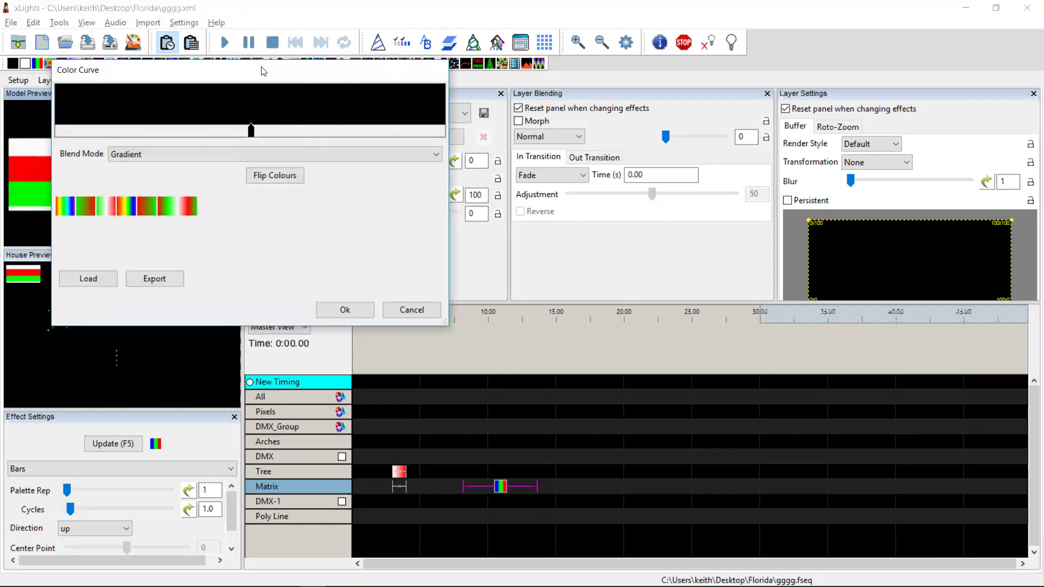
Add a color stop near the left end of the Color Curve and color it lime green.
drag(263, 71, 675, 77)
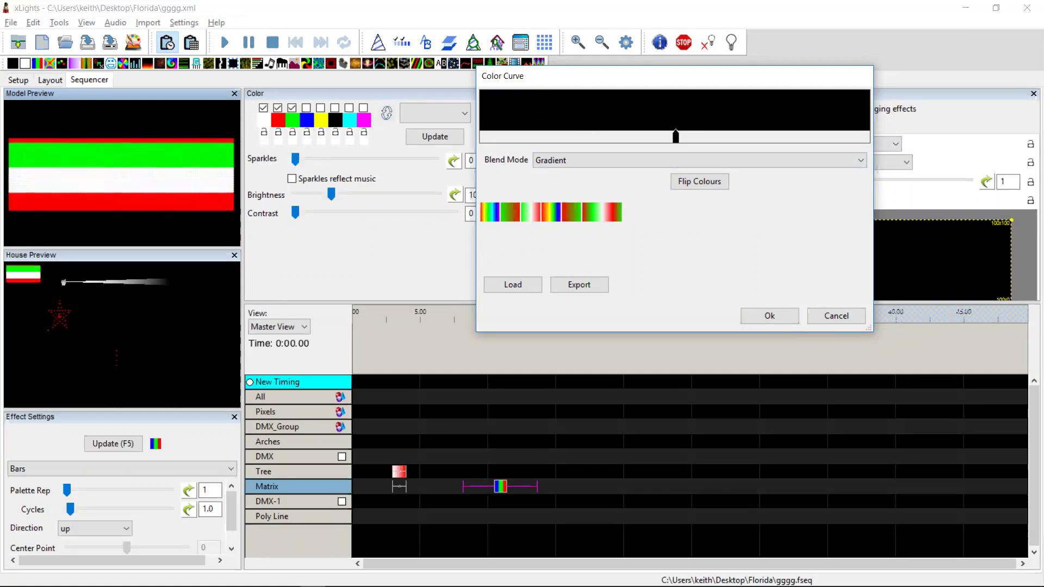
click(529, 102)
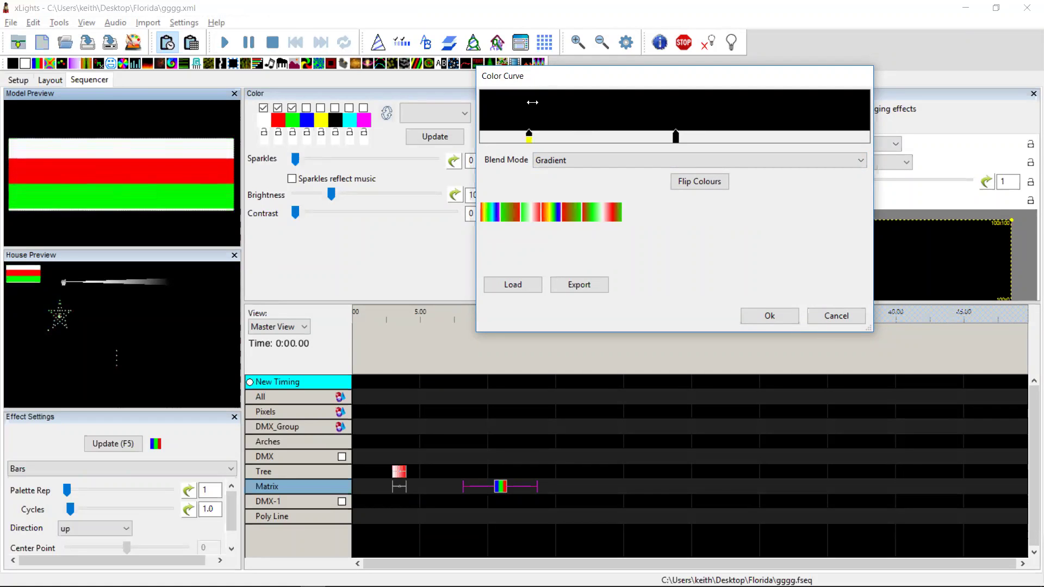
double_click(530, 136)
click(536, 148)
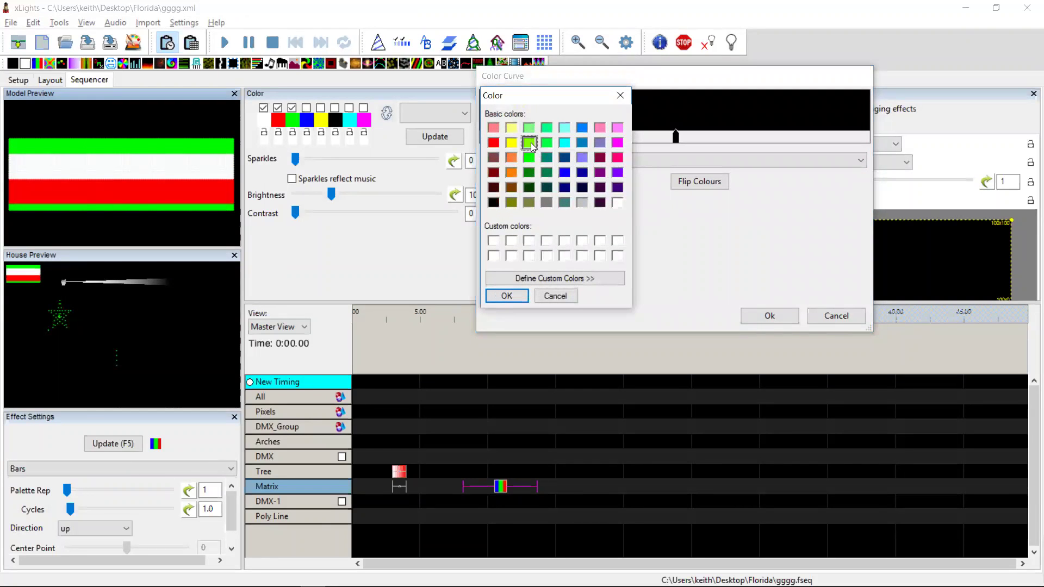
click(507, 296)
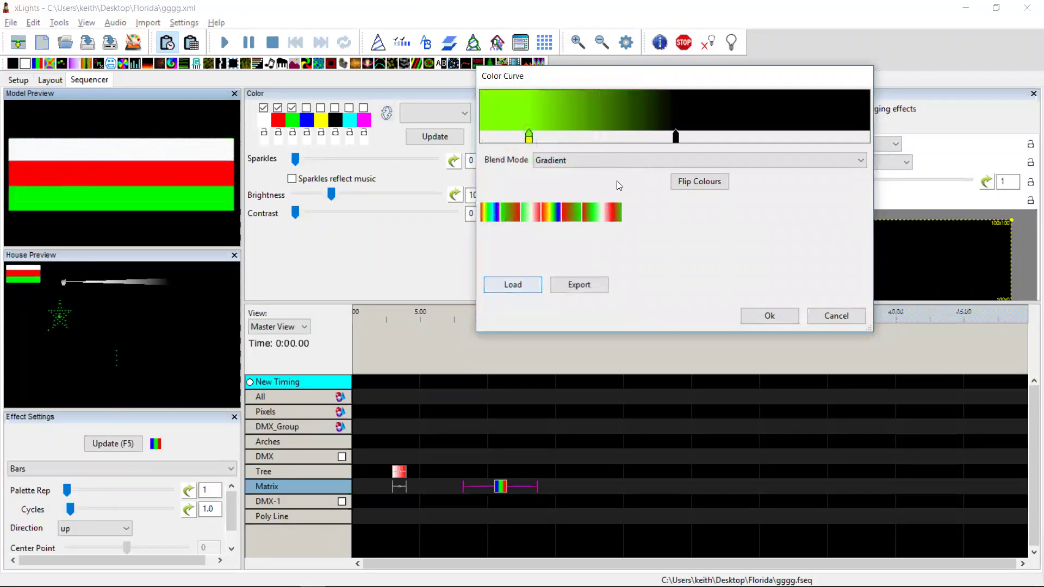
Color the central black stop pink and shift the lime green stop closer to it.
double_click(675, 136)
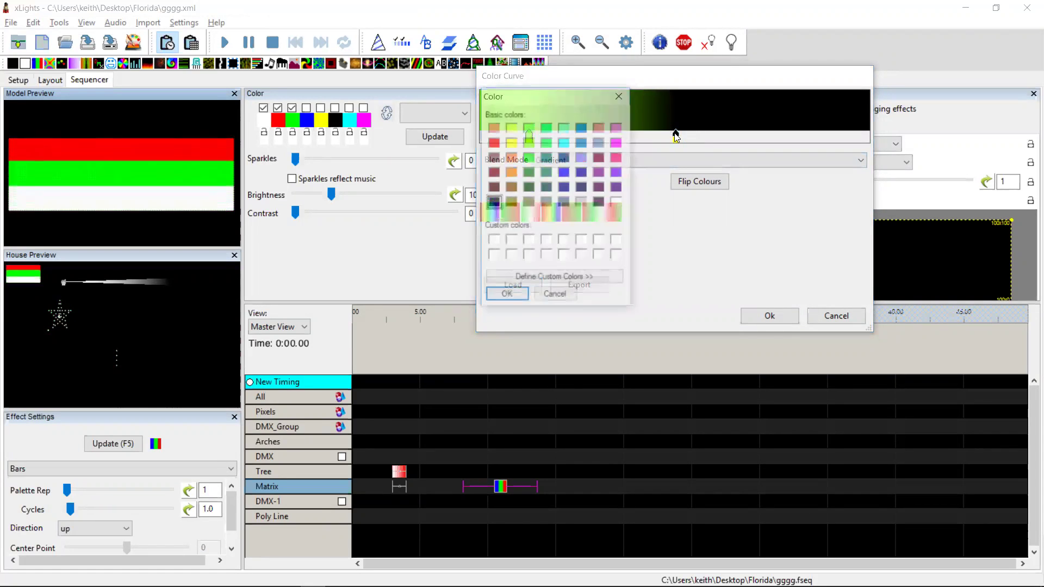
click(618, 158)
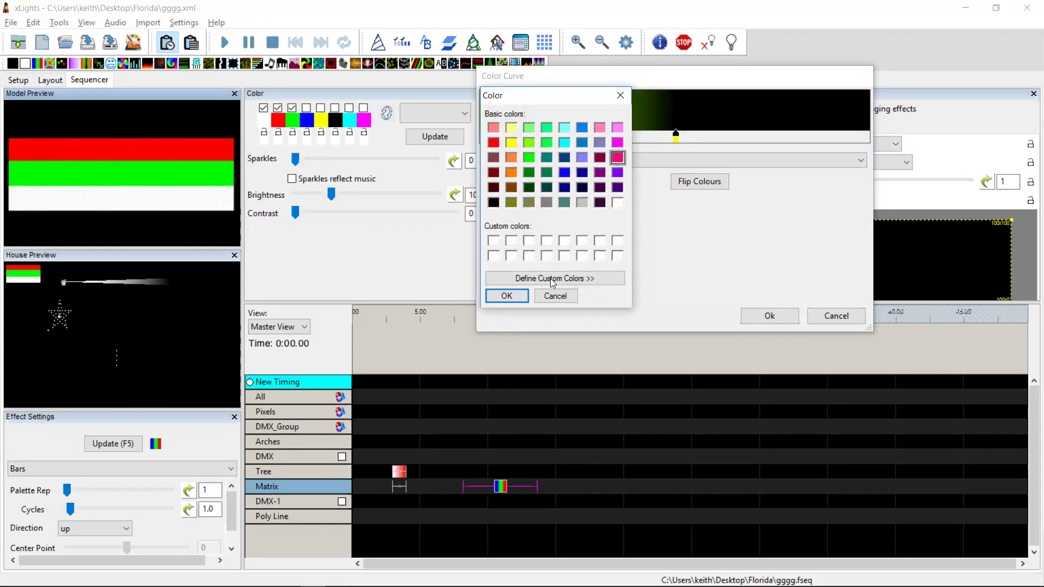
click(516, 298)
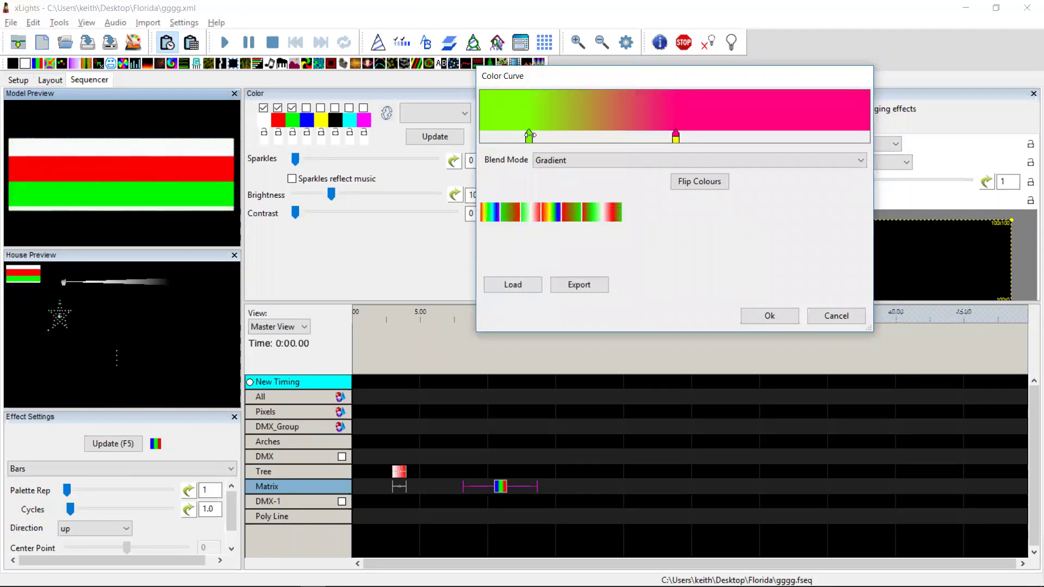
drag(529, 136, 567, 135)
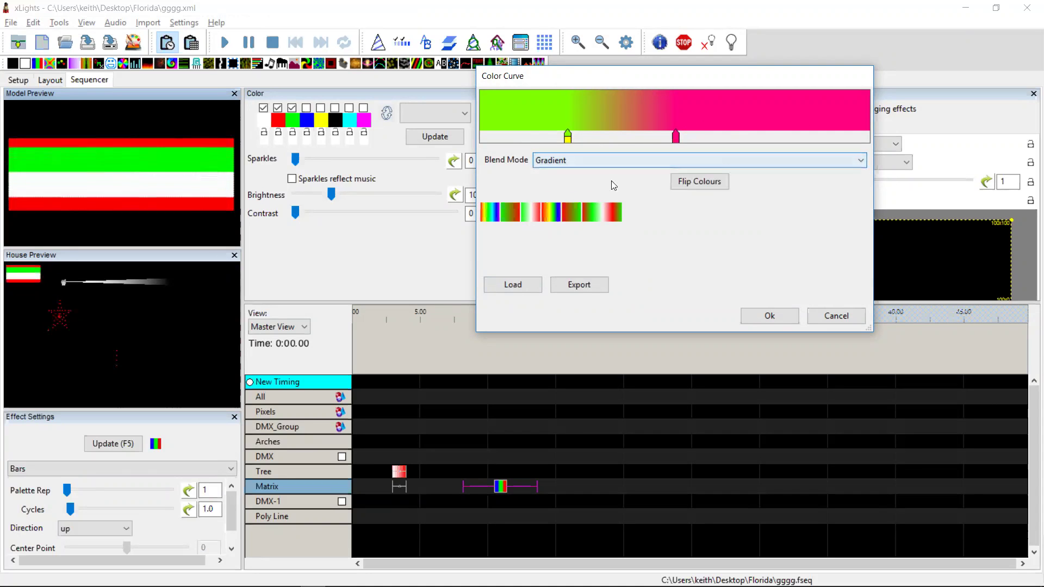
Preview the color curve with the None blend mode and set the blend mode to Random.
click(606, 161)
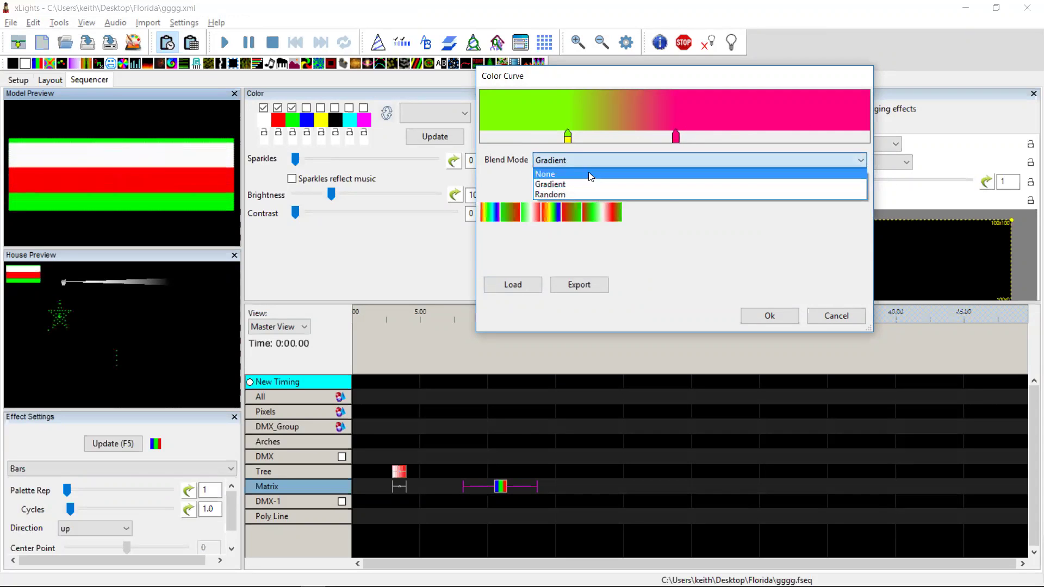
click(589, 172)
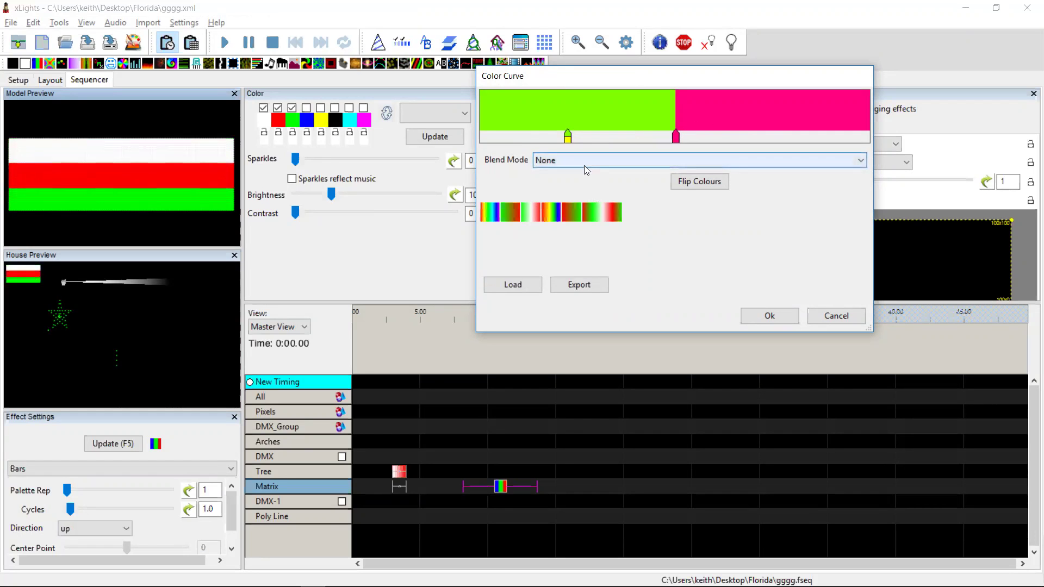
click(584, 165)
click(568, 194)
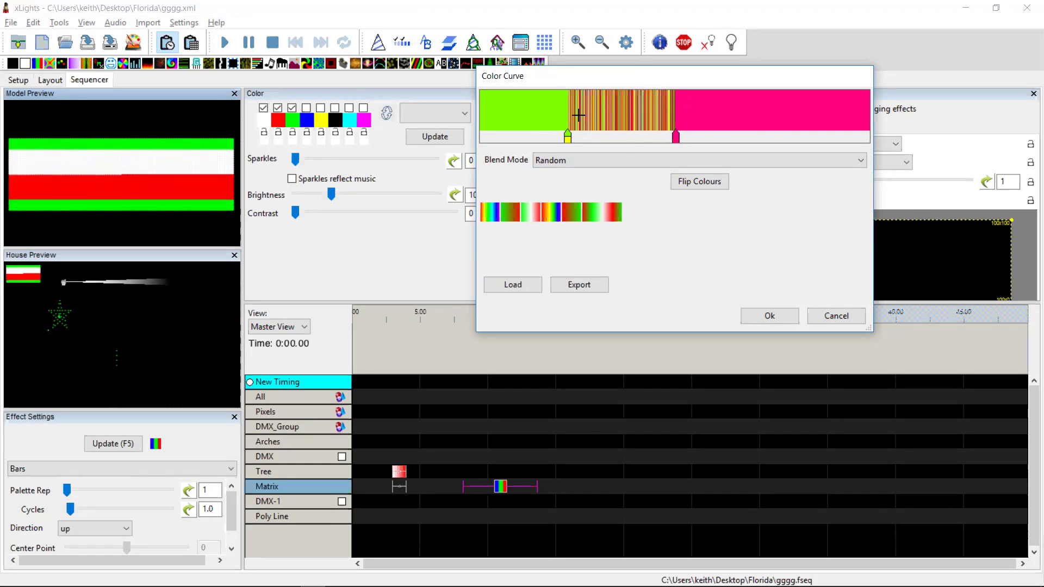
Move the pink stop to about three quarters along the curve and recolor it yellow.
mouse_move(673, 137)
mouse_down()
mouse_move(805, 135)
mouse_move(769, 131)
mouse_up()
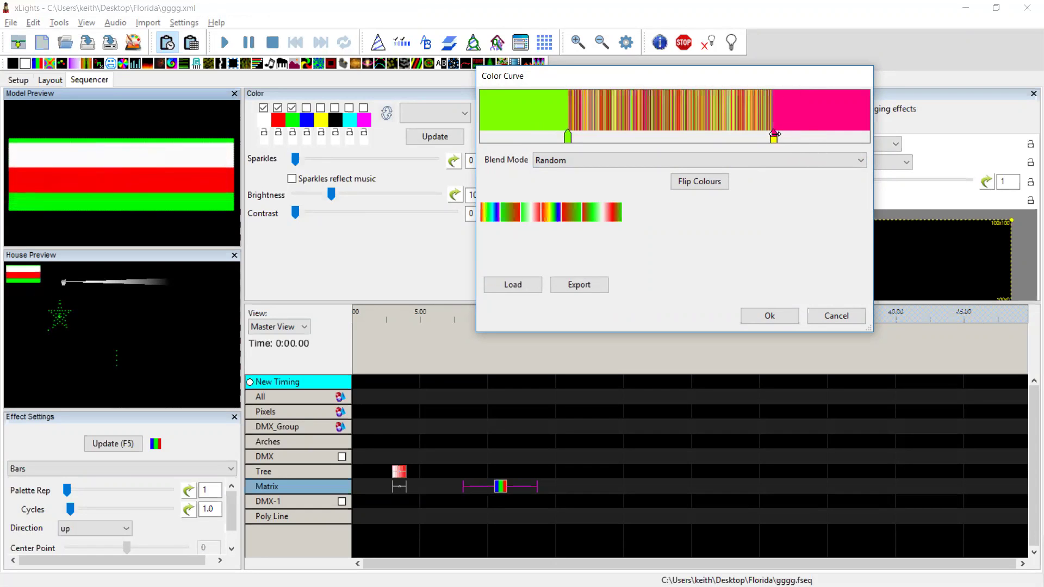
double_click(774, 136)
click(513, 142)
click(506, 296)
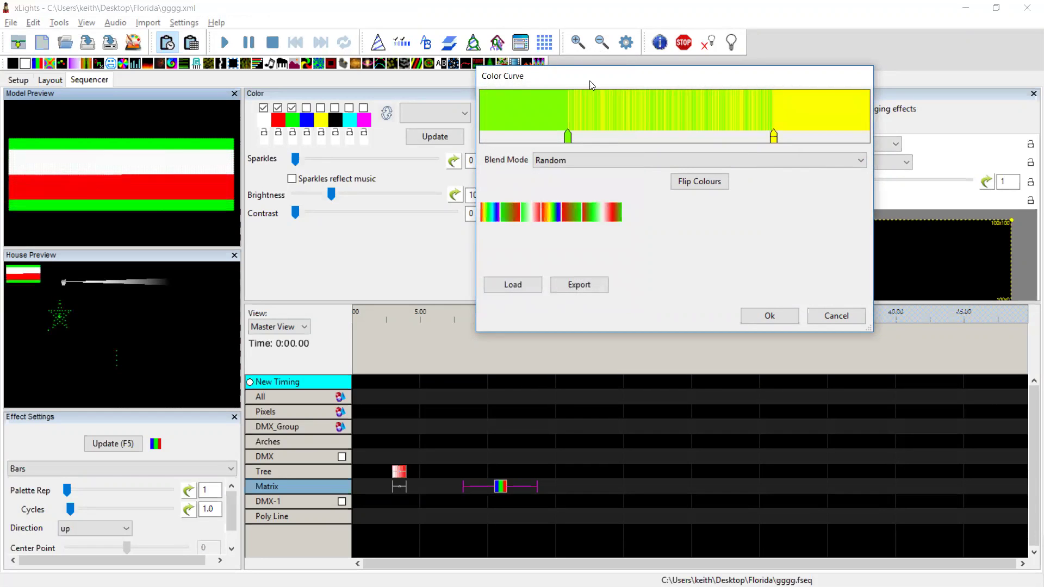
Recolor the lime green stop orange and apply the color curve to the Matrix effect's green palette slot.
double_click(568, 137)
click(514, 177)
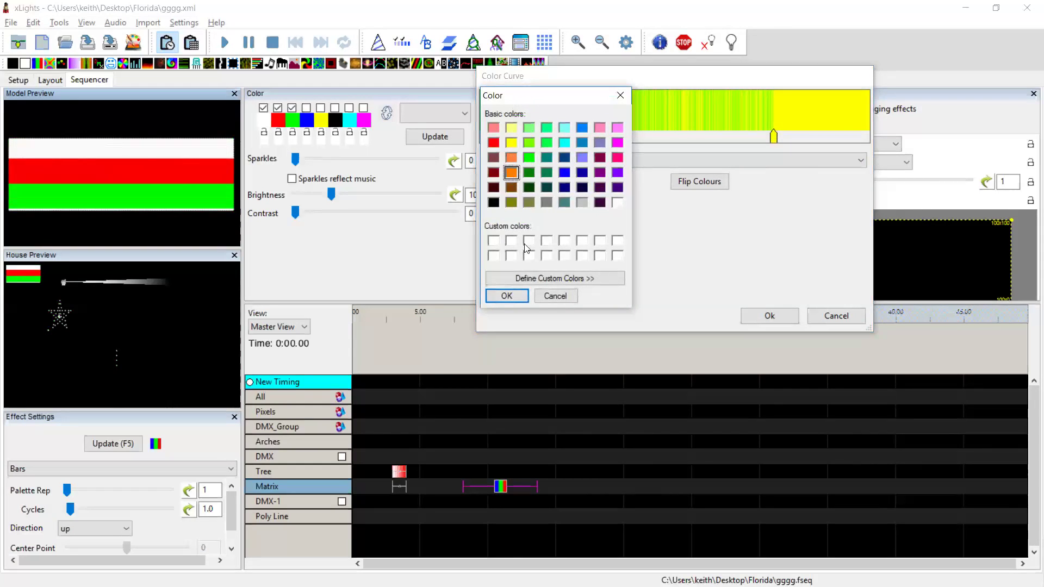
click(513, 296)
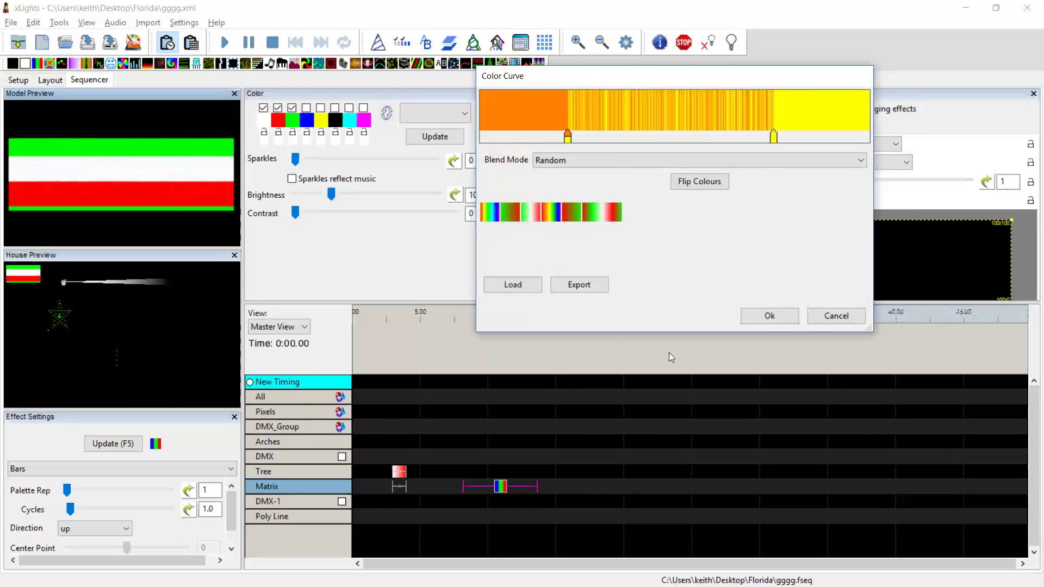
click(772, 316)
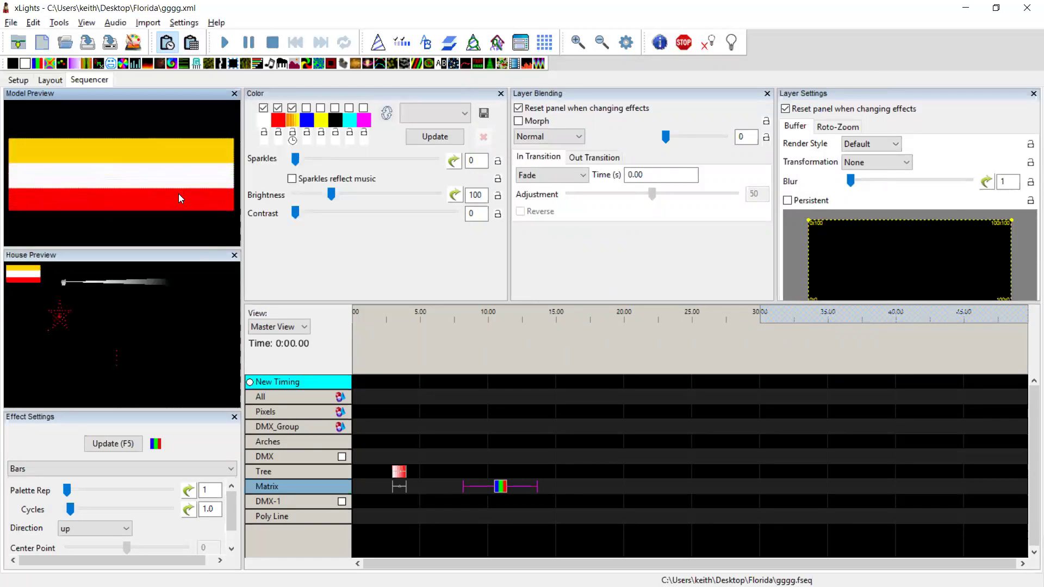
Switch to README.txt in Notepad, read the entry on highlighting an effect's waveform portion, and return to xLights.
key(alt+Tab)
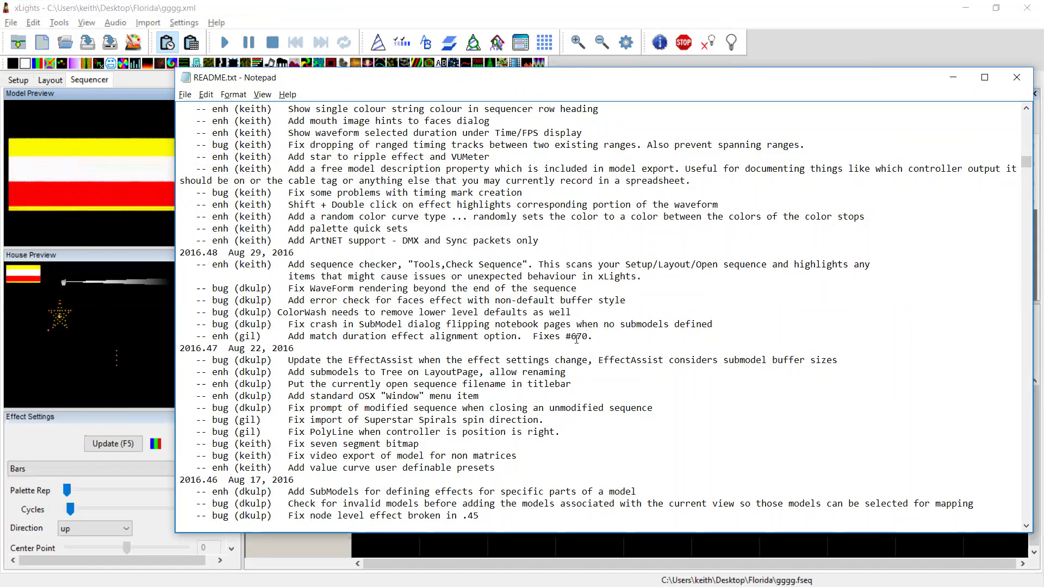
click(438, 226)
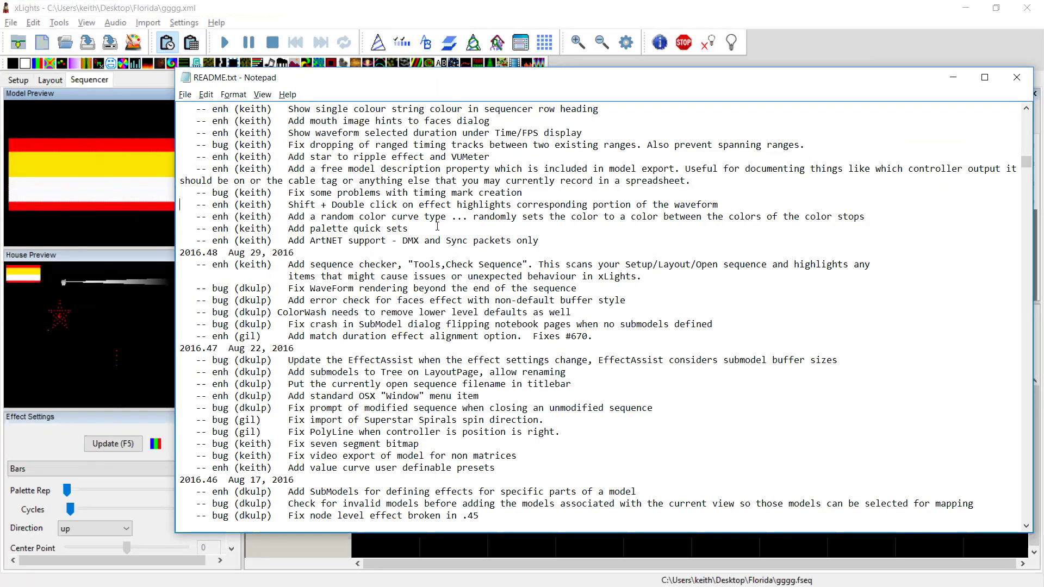
key(Up)
key(Home)
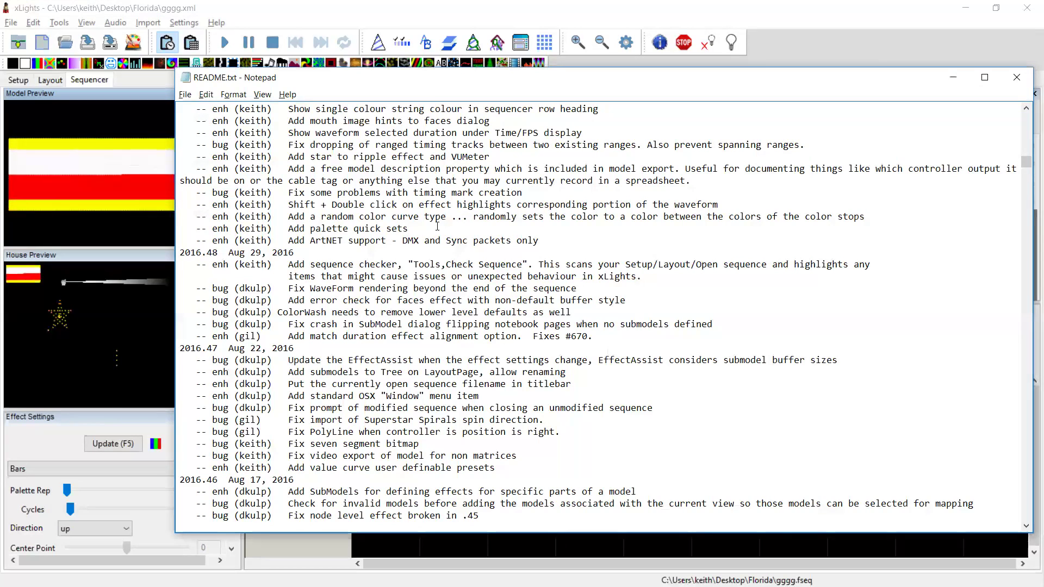
key(alt+Tab)
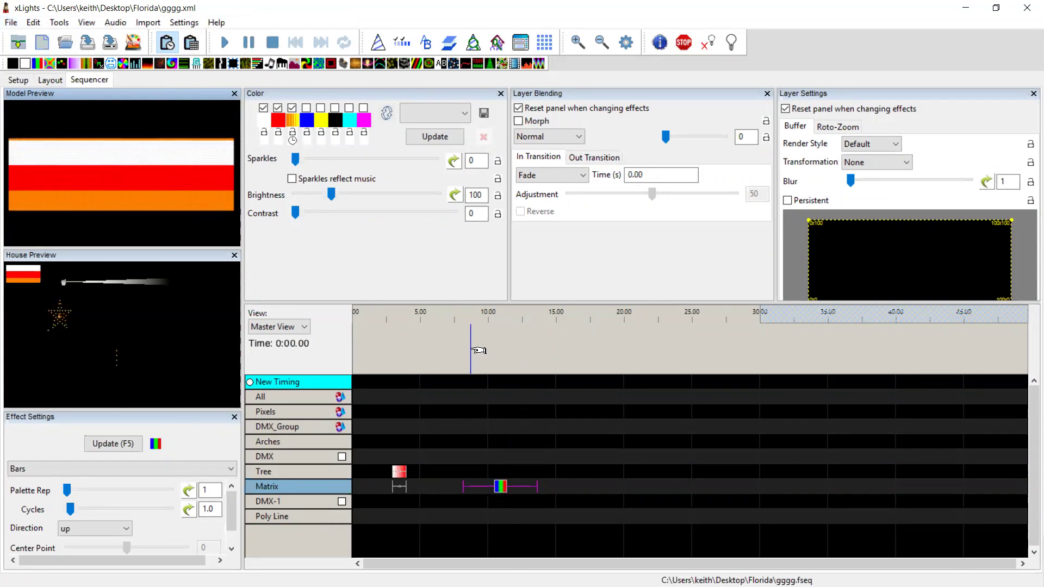
Activate the New Timing track and add timing marks at 12.25 s and 21.25 s.
click(249, 382)
drag(519, 337, 642, 353)
Highlight the Matrix effect's portion of the waveform, and select a freehand waveform range of about 13.1 s.
click(499, 488)
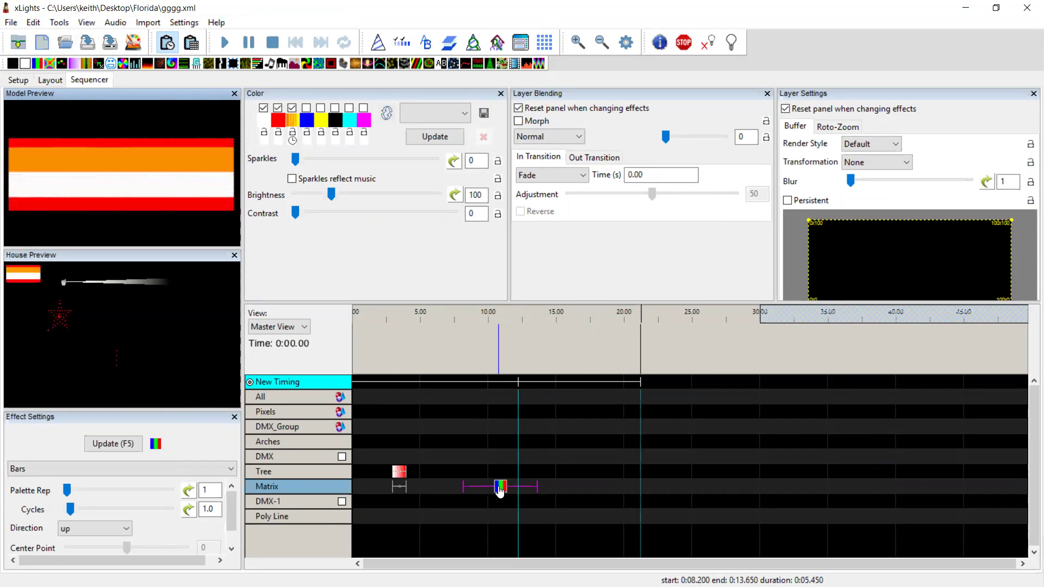
double_click(499, 487)
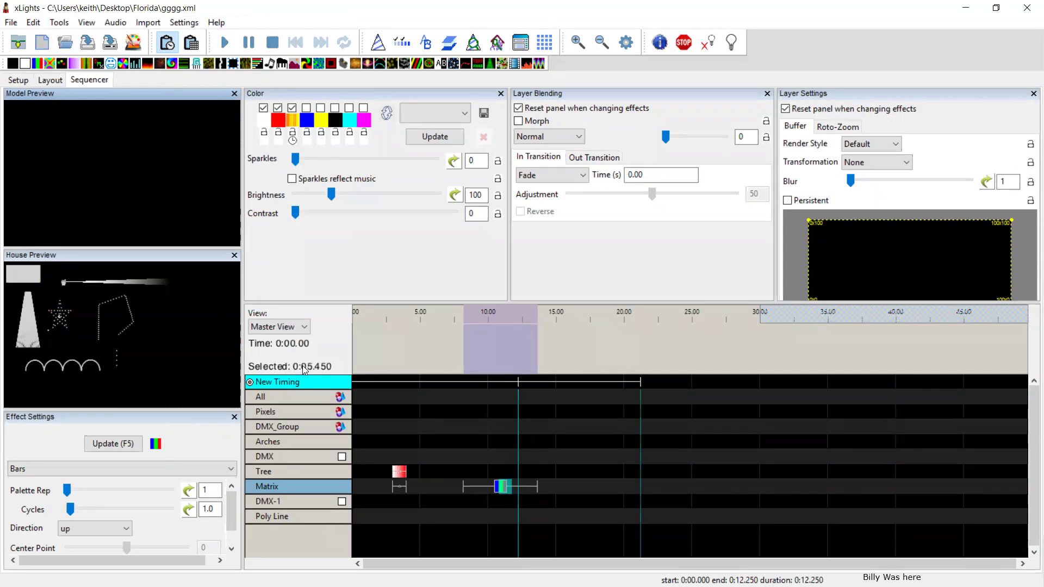
drag(440, 346, 618, 348)
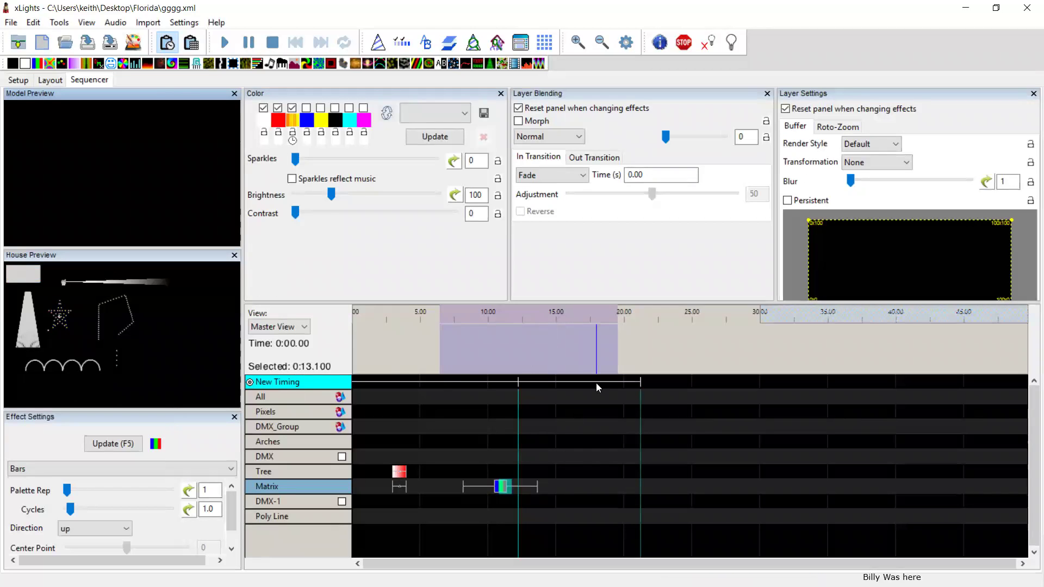
click(503, 479)
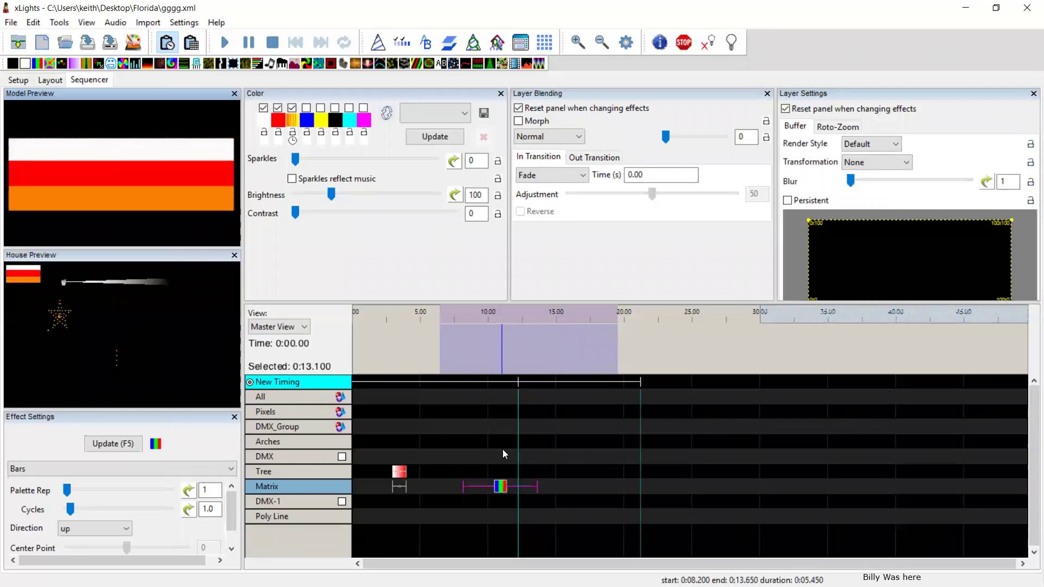
Label the New Timing interval between the two marks "sing sing" and highlight its portion of the waveform.
click(561, 385)
double_click(561, 384)
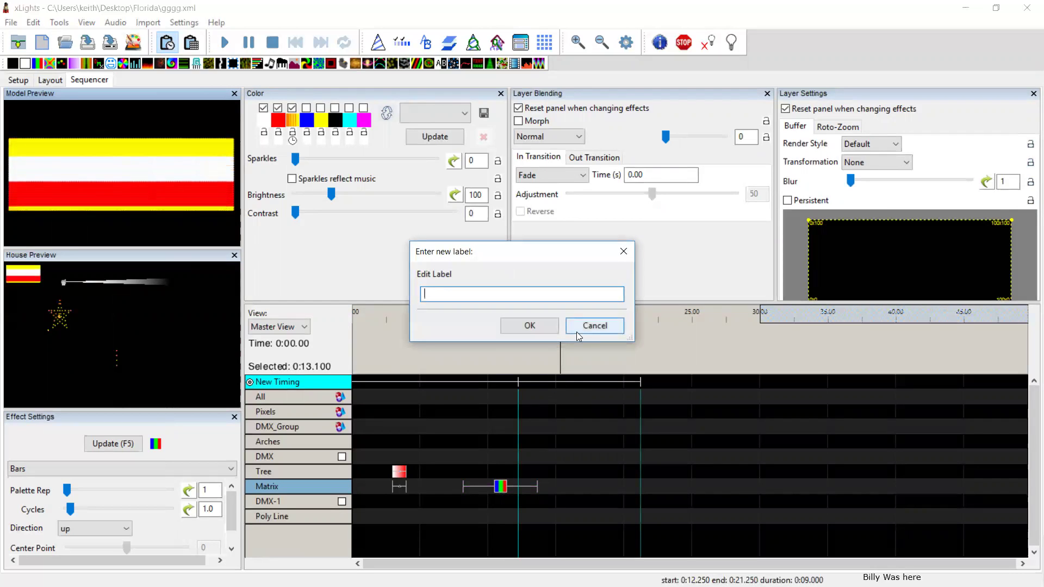
text(s)
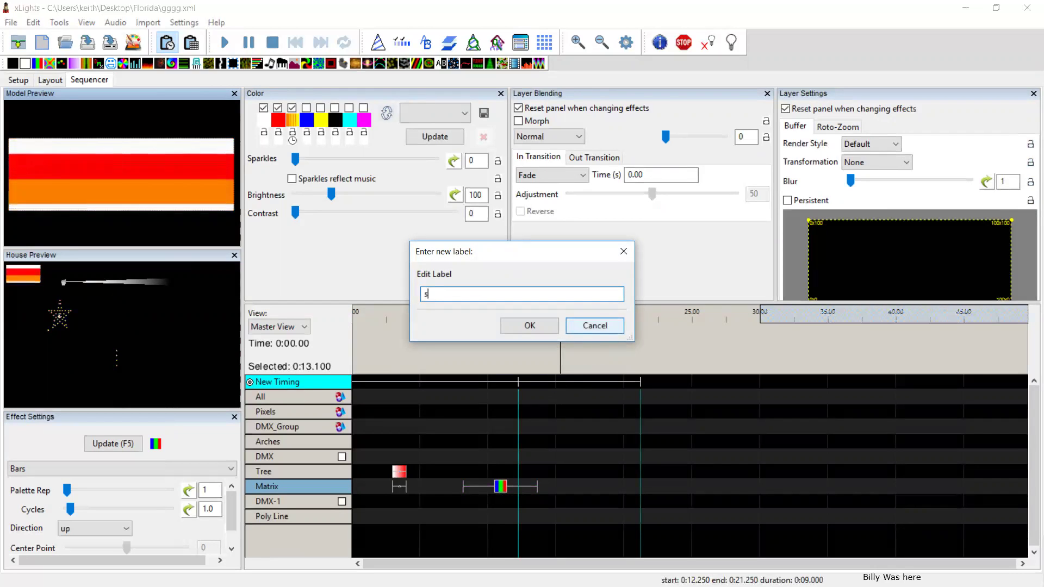
text(ing sing)
key(Return)
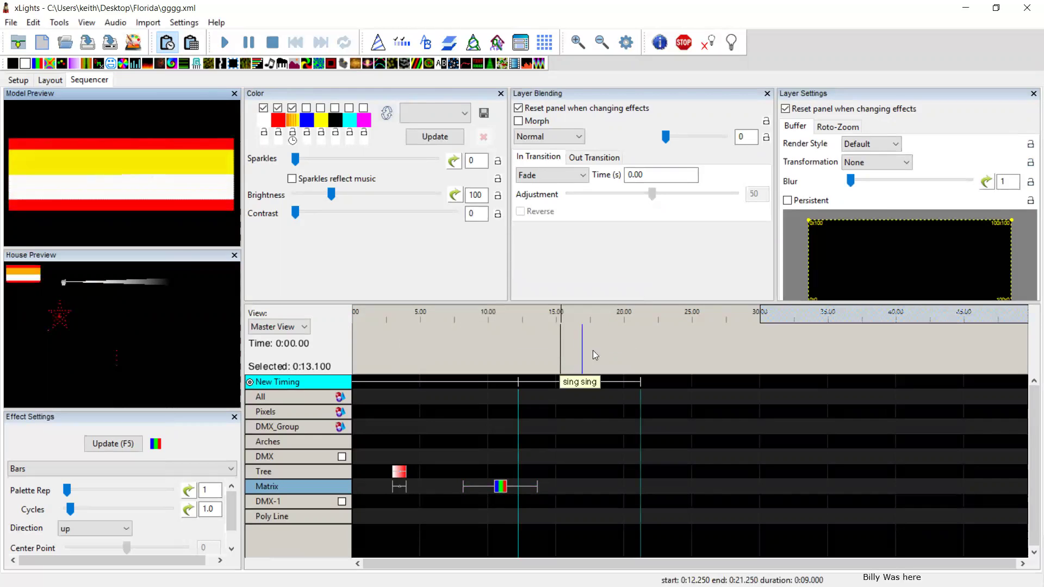
click(581, 386)
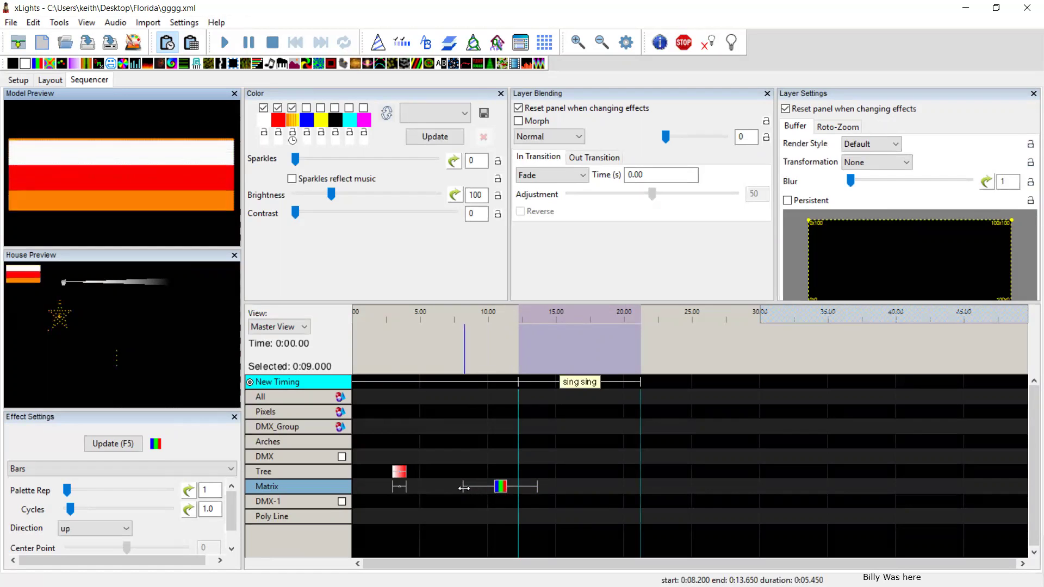
Shorten the Matrix effect by moving its start to about 10 s.
drag(464, 488, 489, 483)
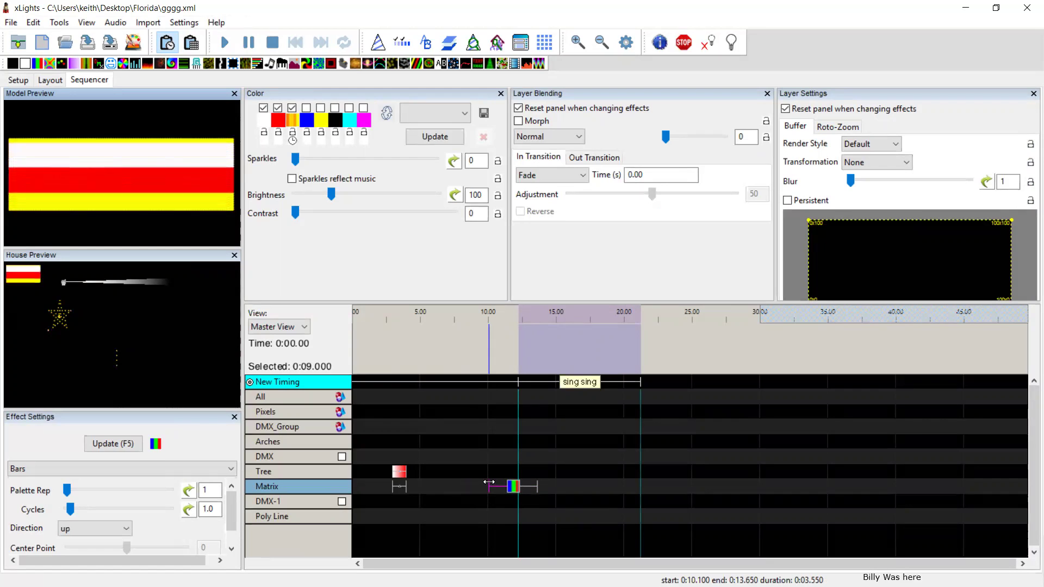
drag(489, 483, 488, 483)
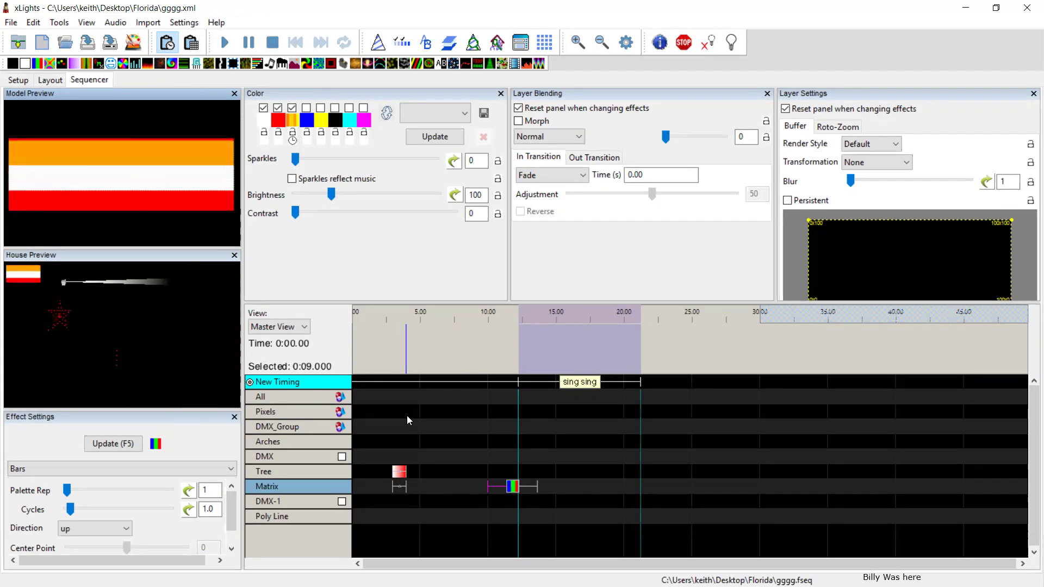
Switch to README.txt in Notepad, review the entry on the free model description property, and return to xLights.
key(alt+Tab)
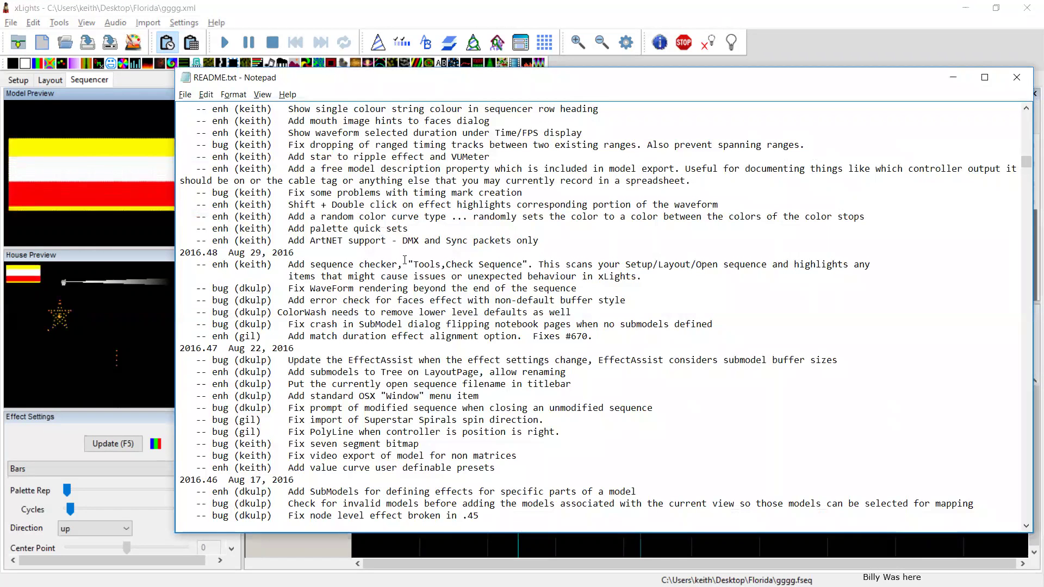
key(Home)
key(Up)
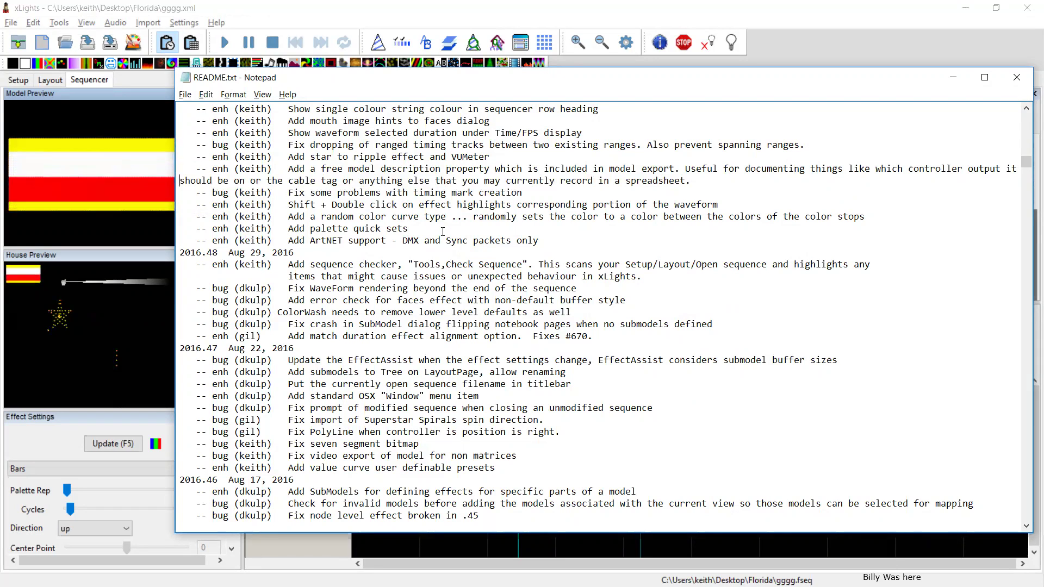
key(Up)
key(Up)
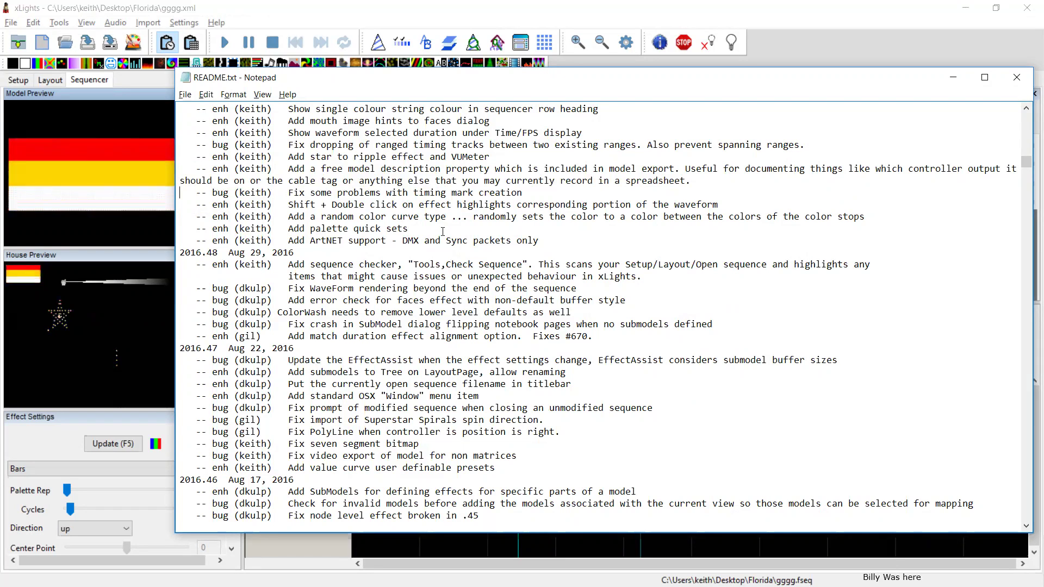
key(shift+Down)
key(shift+Down)
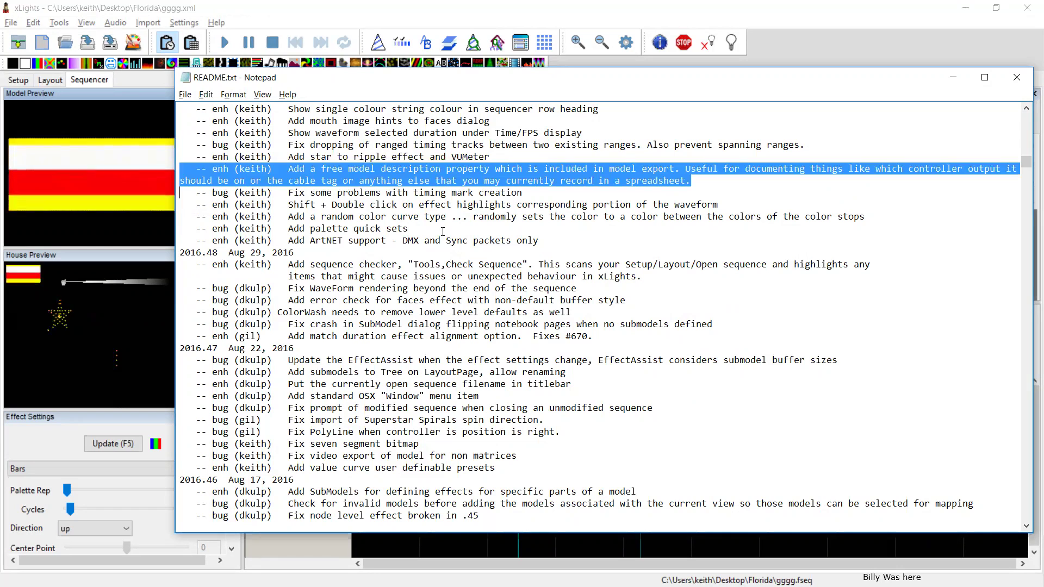
key(alt+Tab)
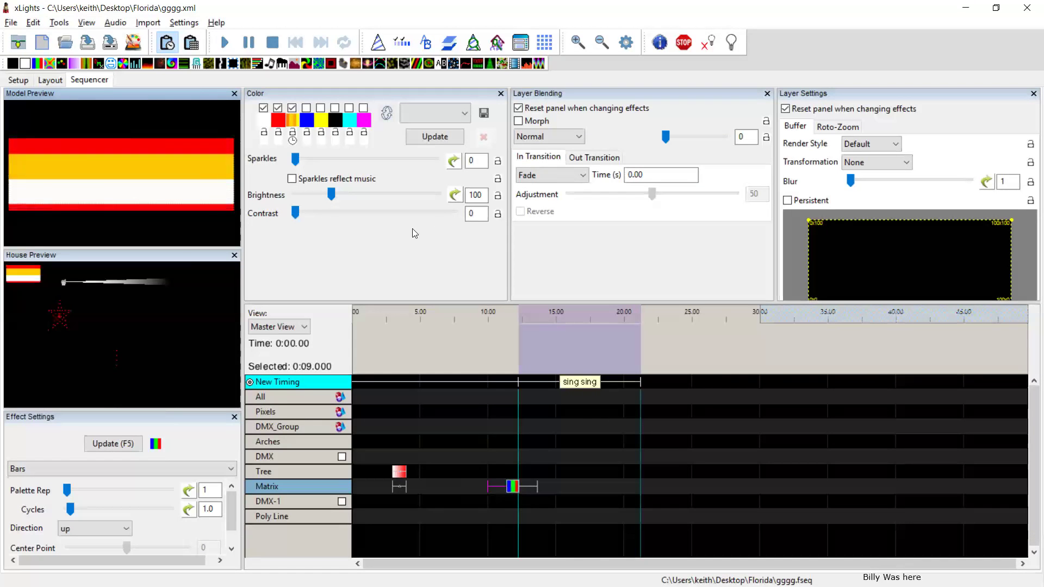
In the layout, set the Tree model's description to "red tagged connector".
click(50, 80)
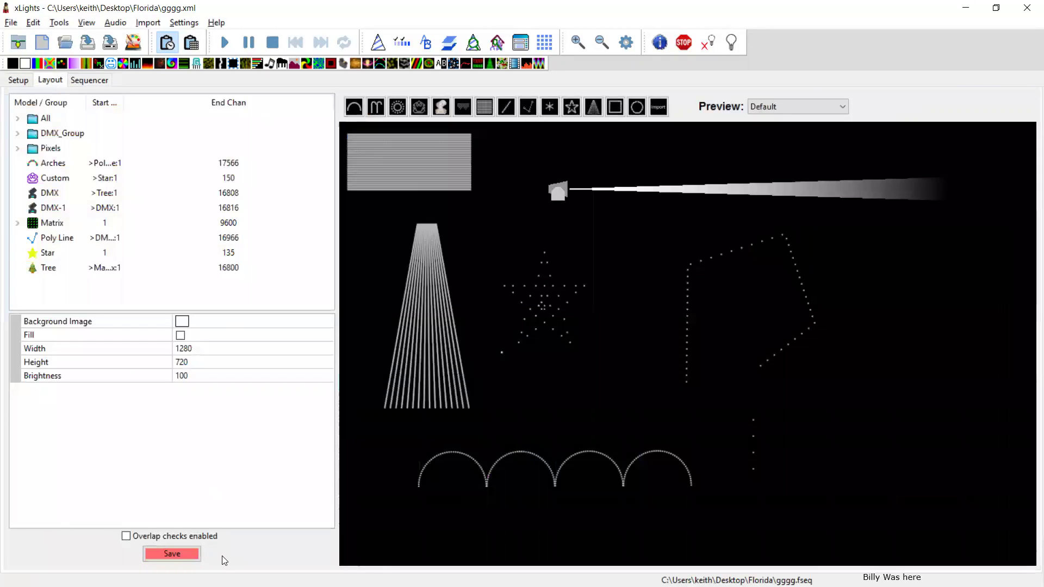
click(421, 308)
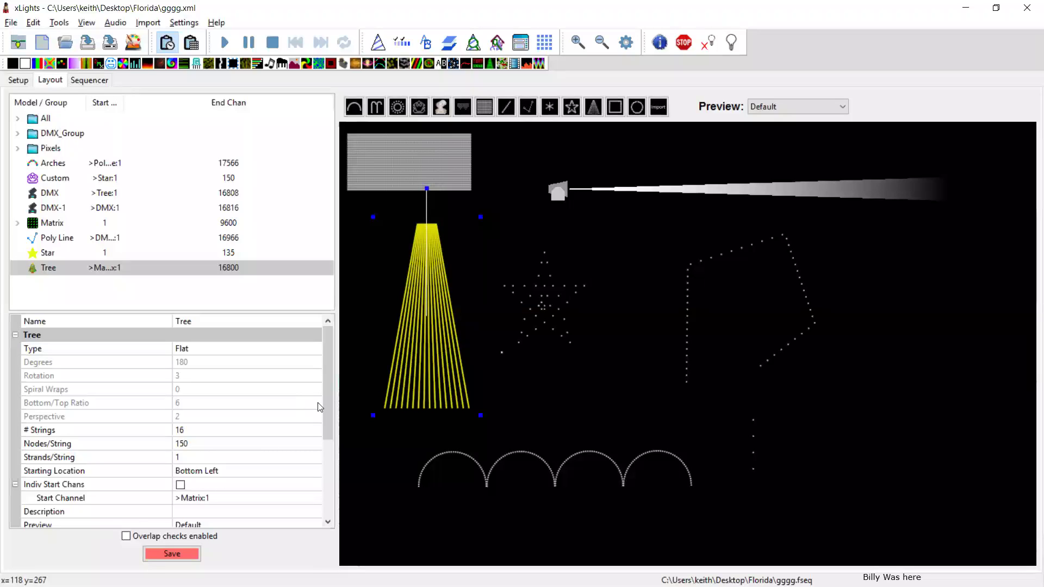
drag(325, 408, 332, 460)
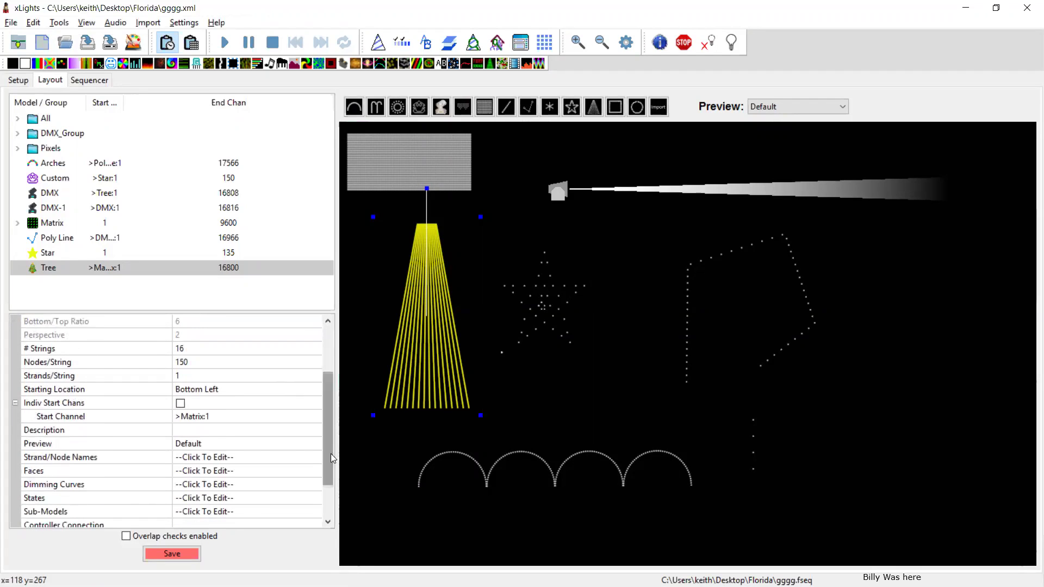
click(235, 430)
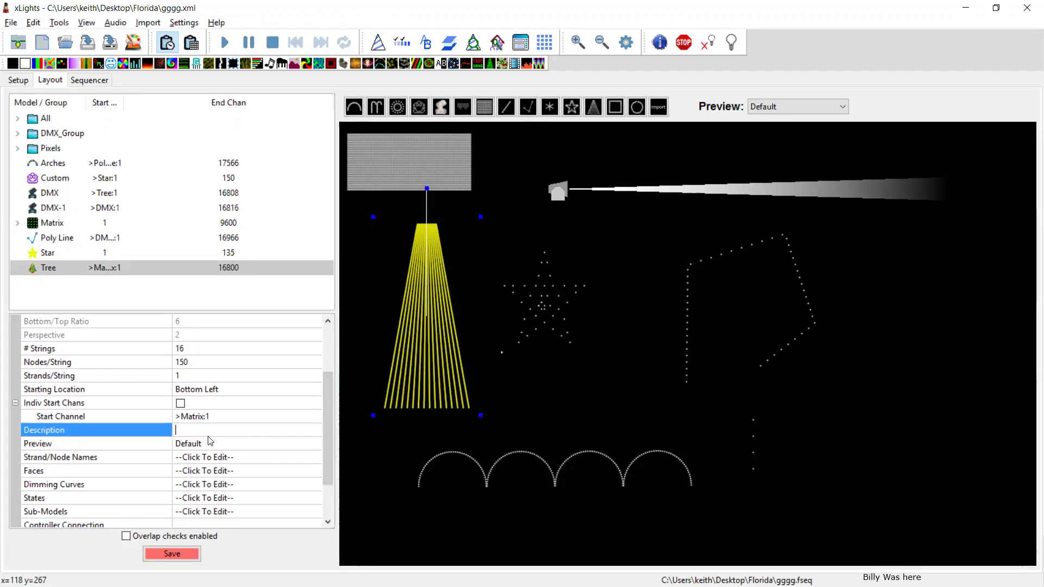
text(red tagged connector)
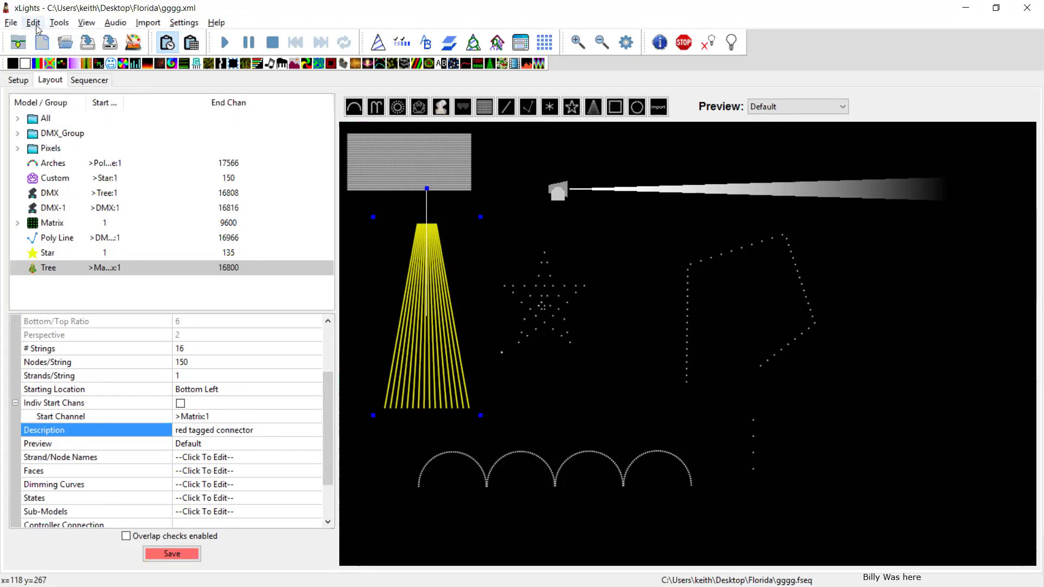
Export the models to the file aaa.csv.
click(59, 22)
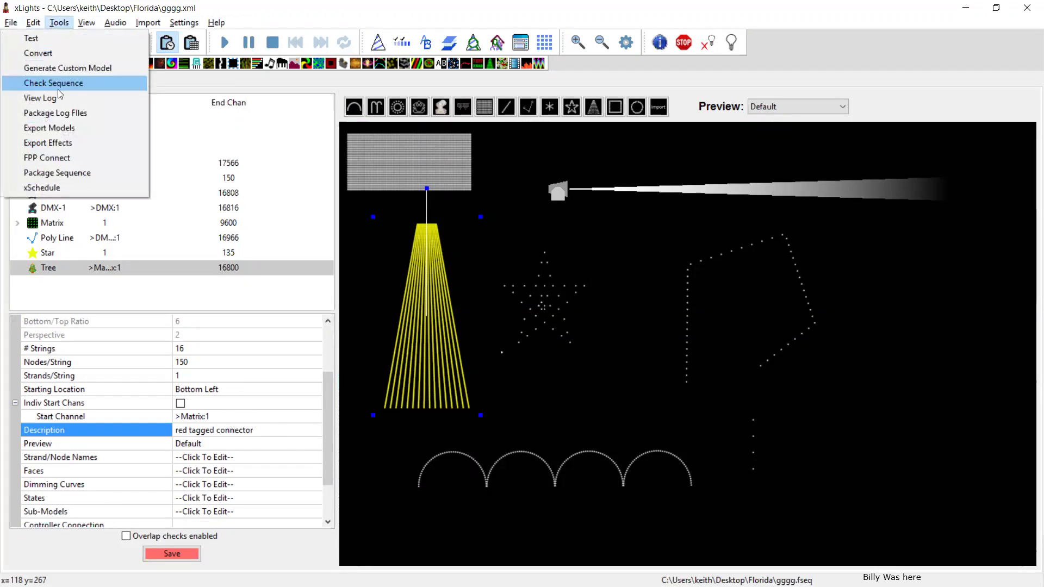
click(69, 131)
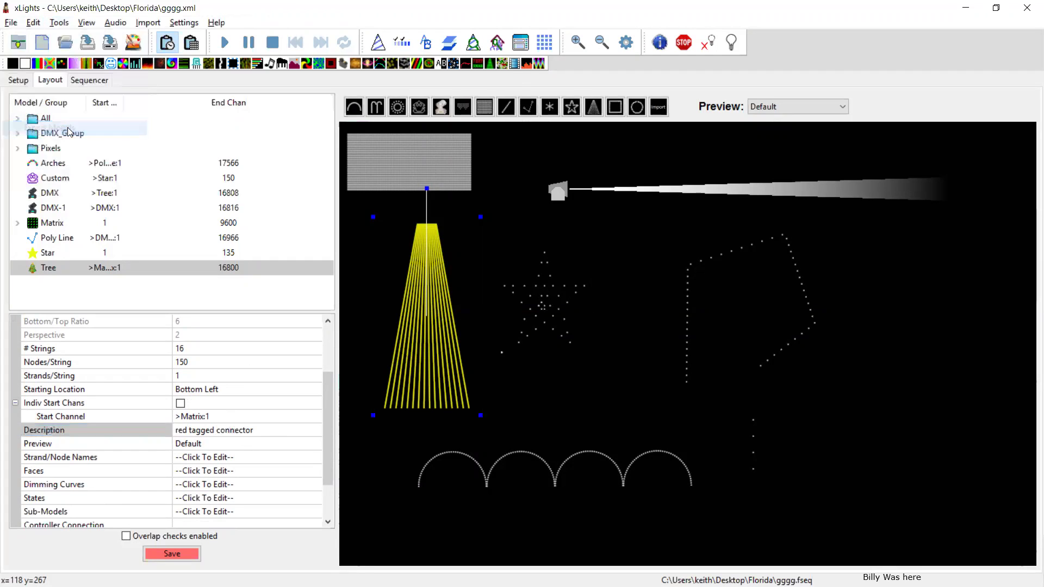
text(asd)
key(Return)
Switch to the Book1 workbook in Microsoft Excel.
key(alt+Tab)
key(alt+Tab)
key(alt+Tab)
key(alt+Tab)
key(alt+Tab)
key(alt+Tab)
key(alt+Tab)
key(alt+Tab)
key(alt+Tab)
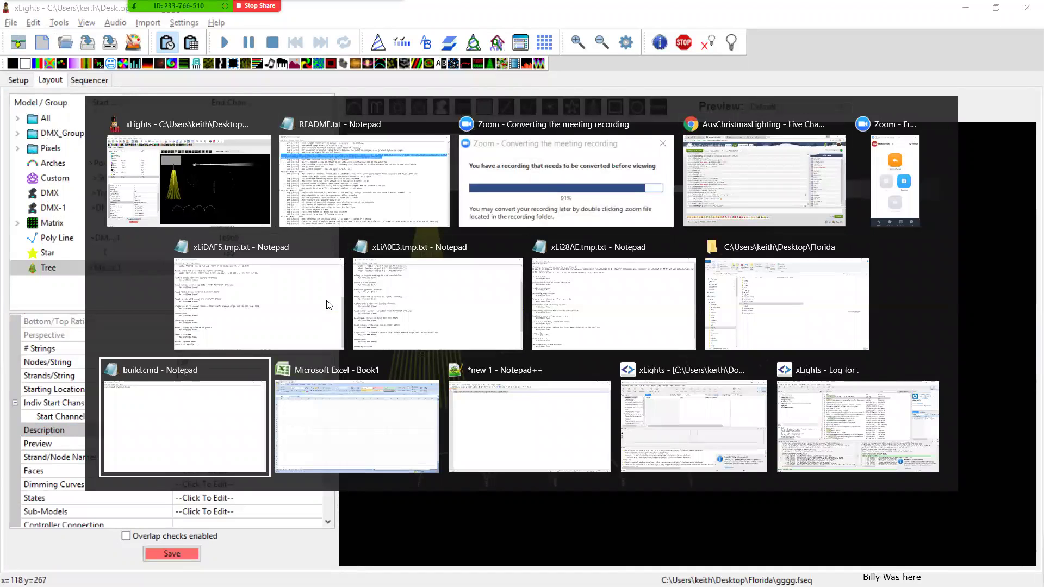
key(alt+Tab)
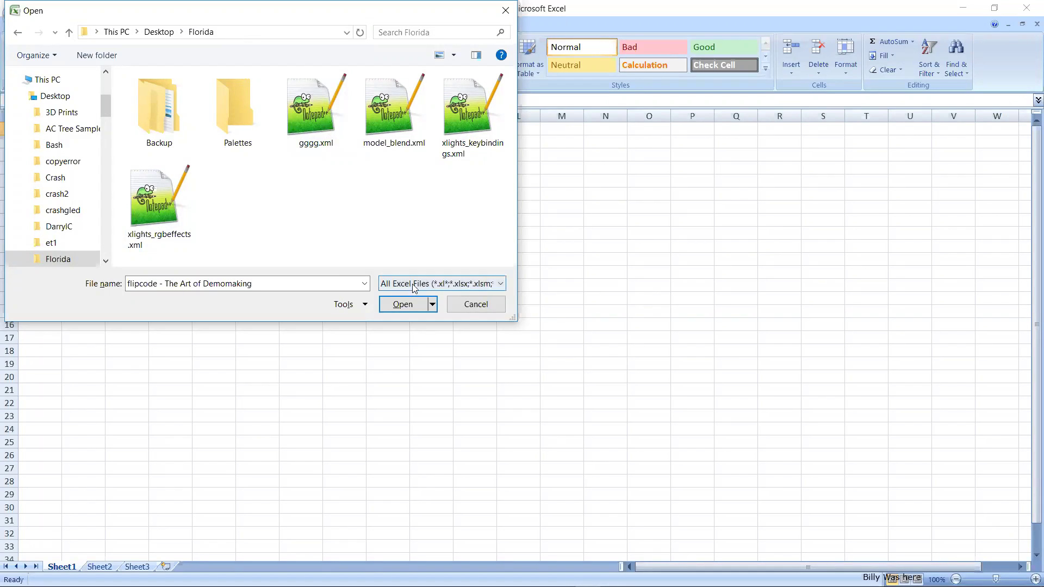
Open aaa.csv from the Florida folder with the file type filter set to Text Files.
click(441, 283)
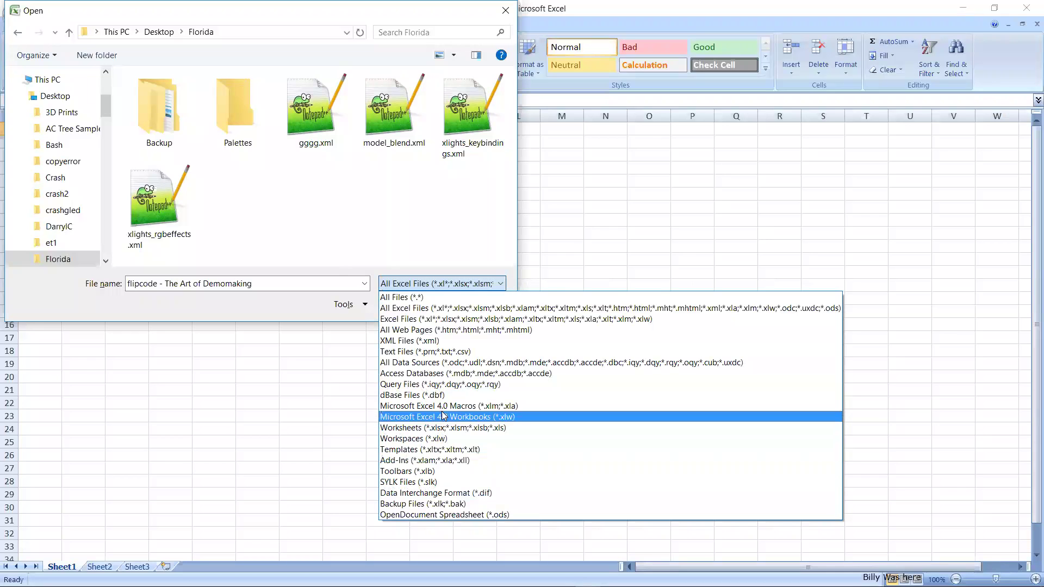
click(440, 287)
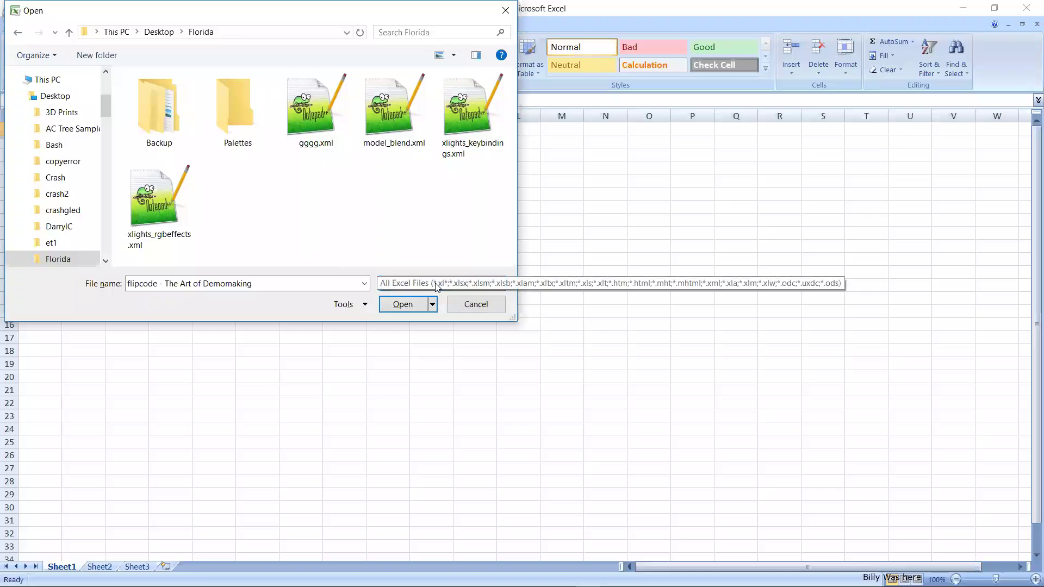
click(437, 287)
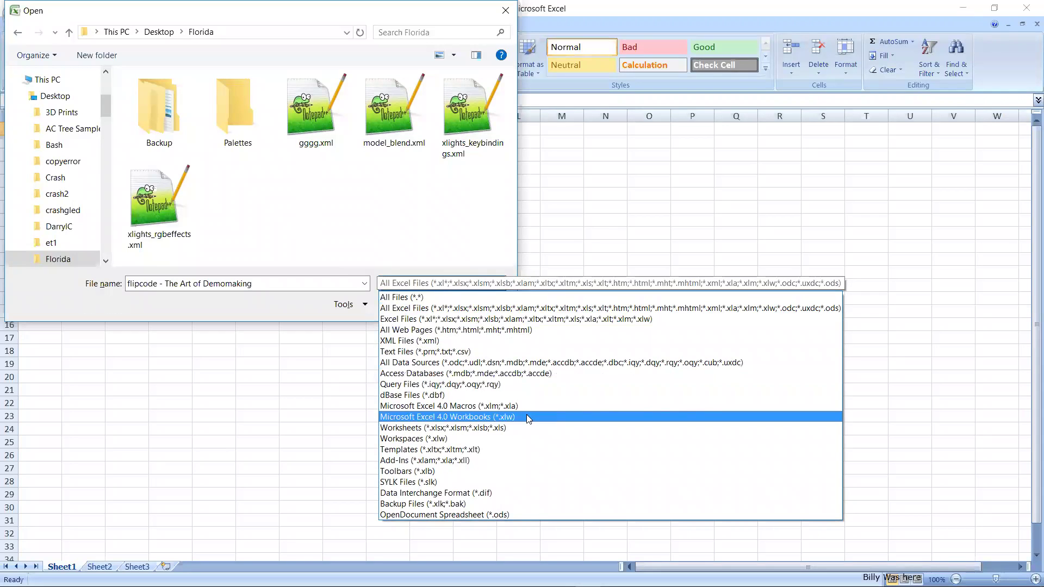
scroll(527, 415, down, 1)
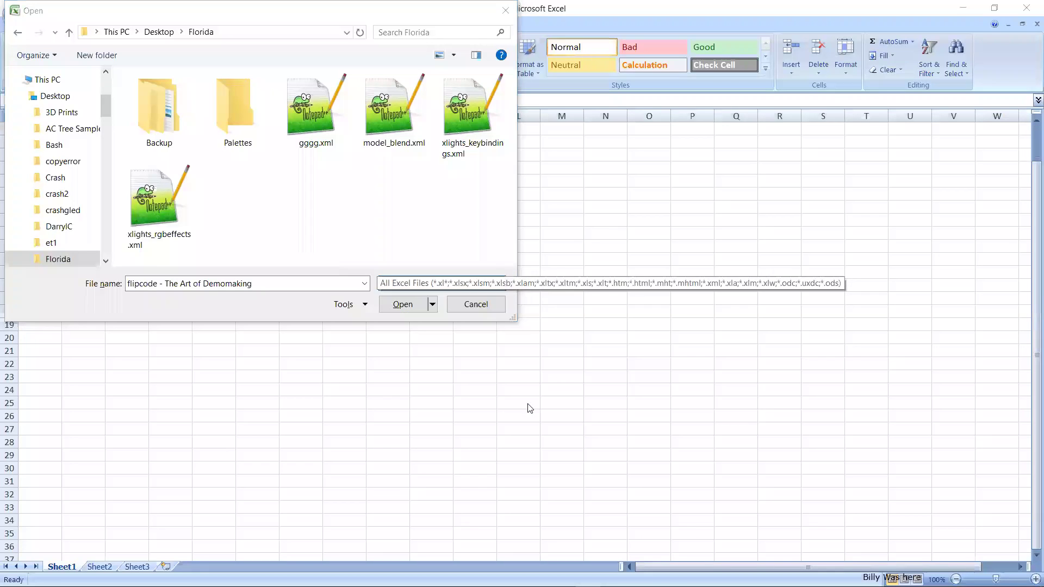
click(465, 288)
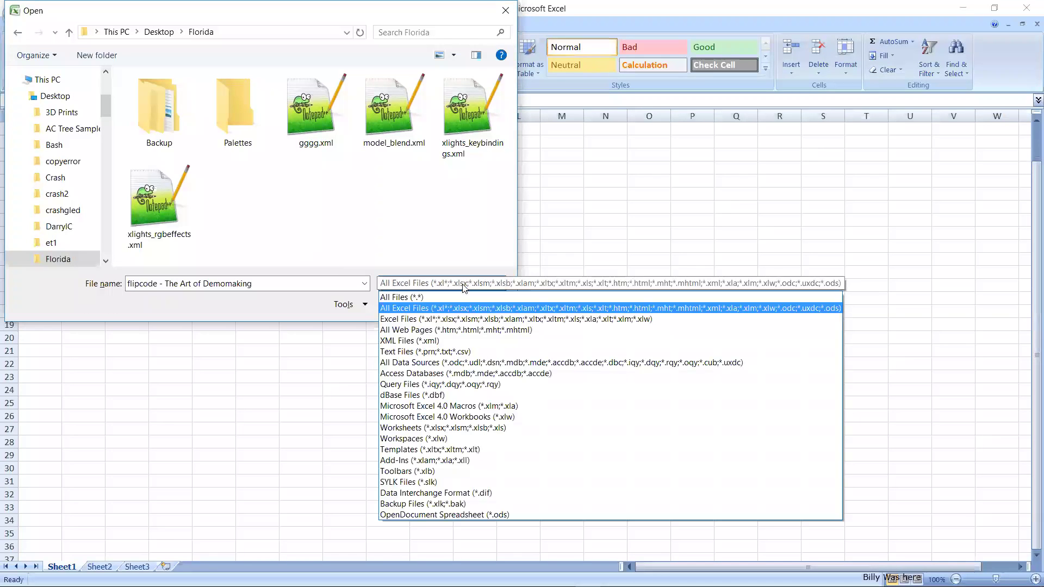
click(461, 353)
click(319, 128)
double_click(316, 125)
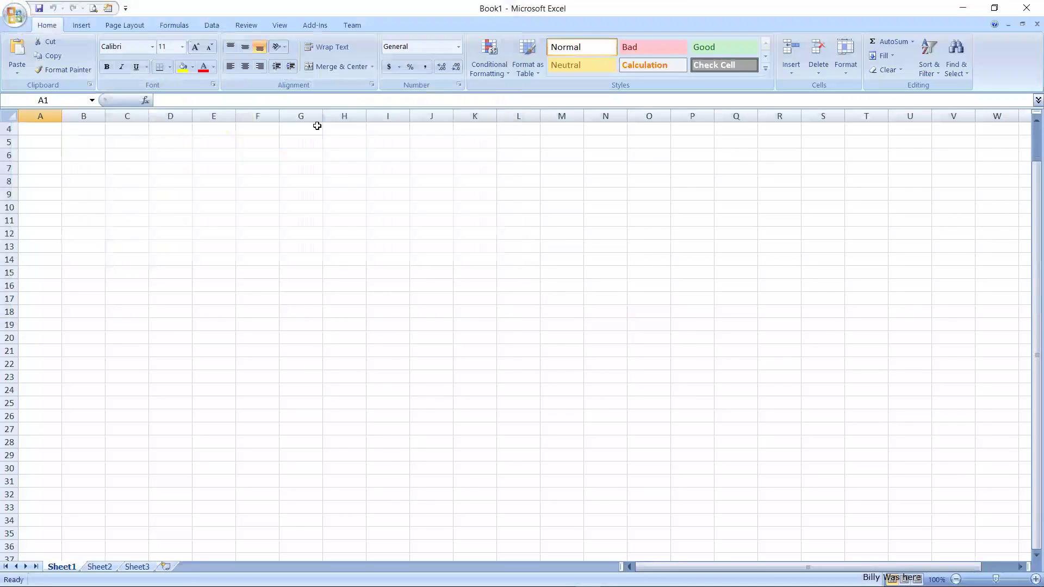
Look across the Pixels row of the exported sheet, from the controller columns back to the description.
click(229, 231)
key(Right)
key(Right)
key(Right)
key(Right)
key(Right)
key(Right)
key(Right)
key(Right)
key(Right)
key(Right)
key(Right)
key(Left)
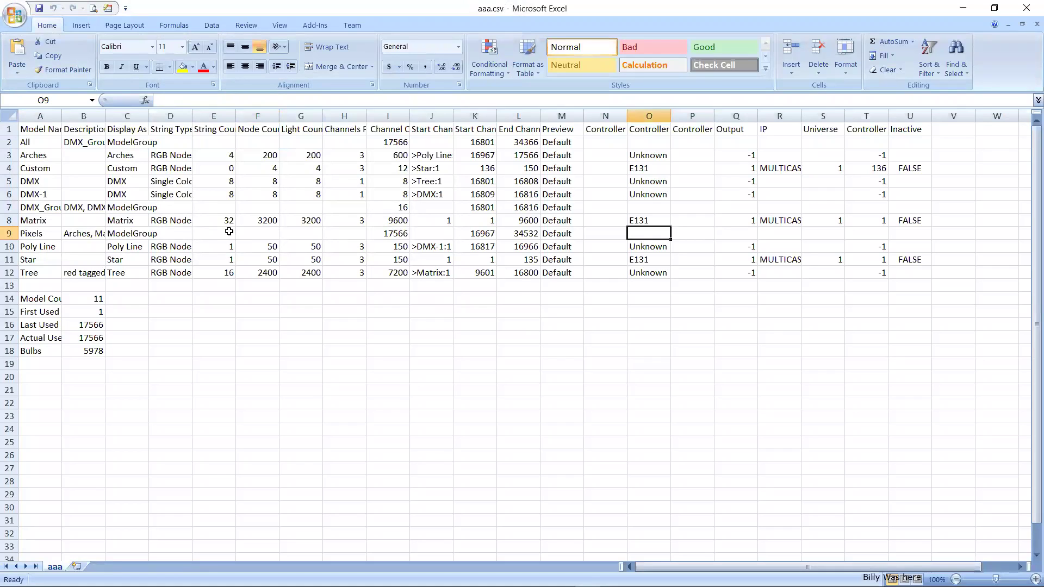
key(Left)
key(Left)
key(Left)
key(Left)
key(Left)
key(Left)
key(Left)
key(Left)
key(Left)
key(Left)
key(Left)
key(Left)
key(Left)
key(Left)
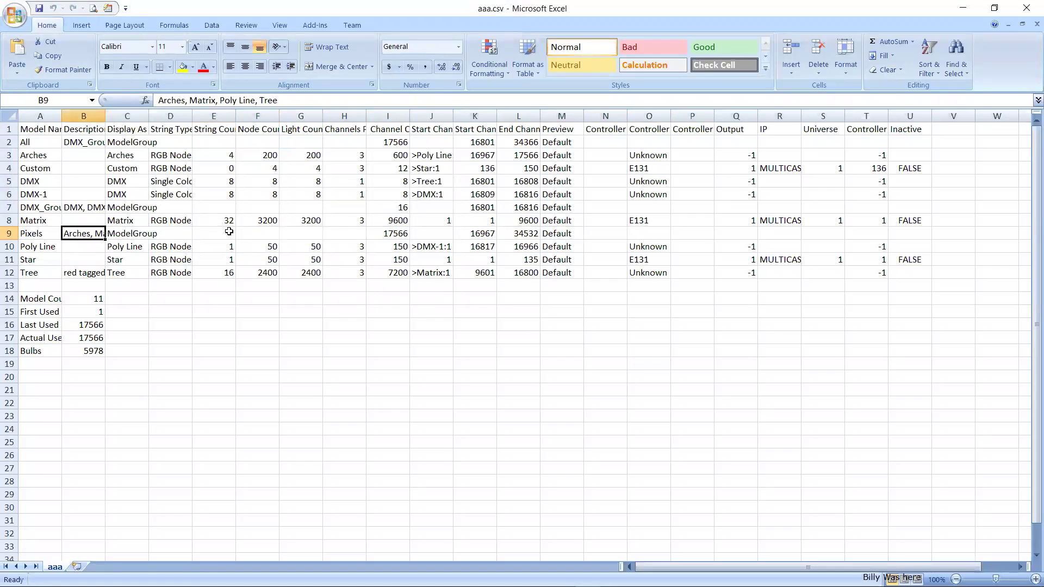
Widen the Description column enough to read its entries in full, and select the Tree model's description.
key(Down)
key(Down)
key(Down)
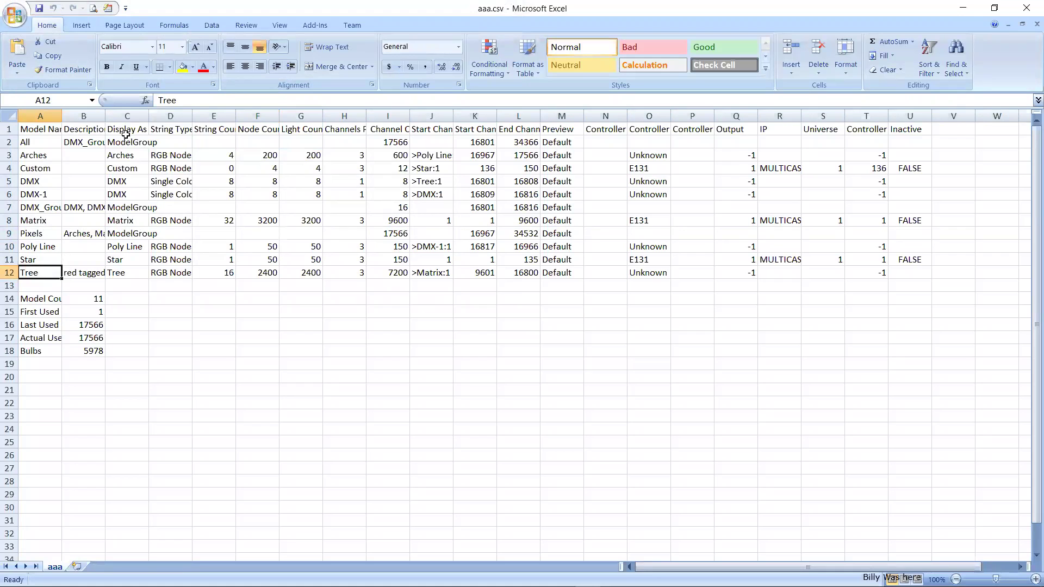
drag(107, 119, 204, 119)
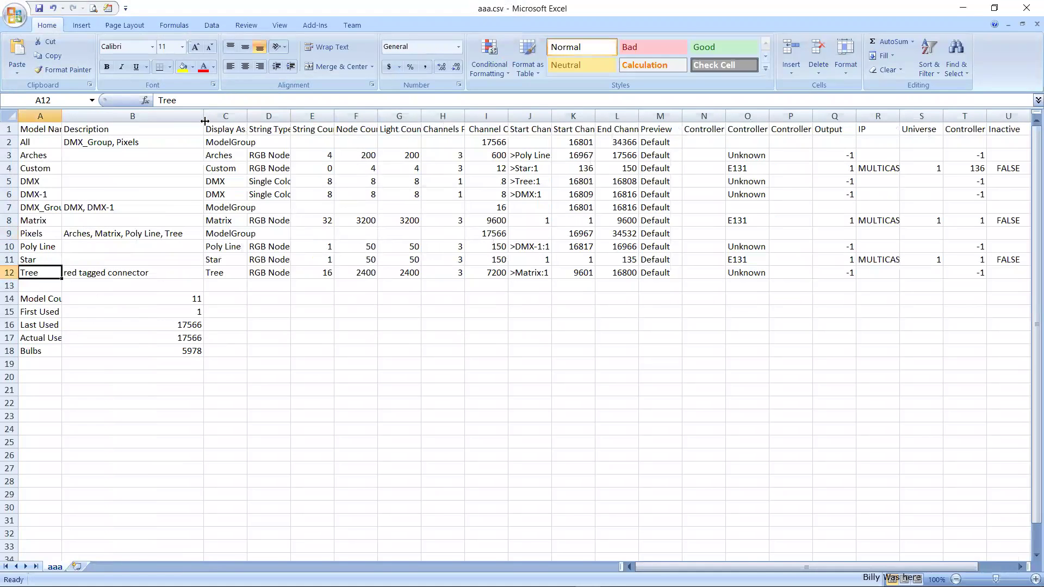
click(157, 276)
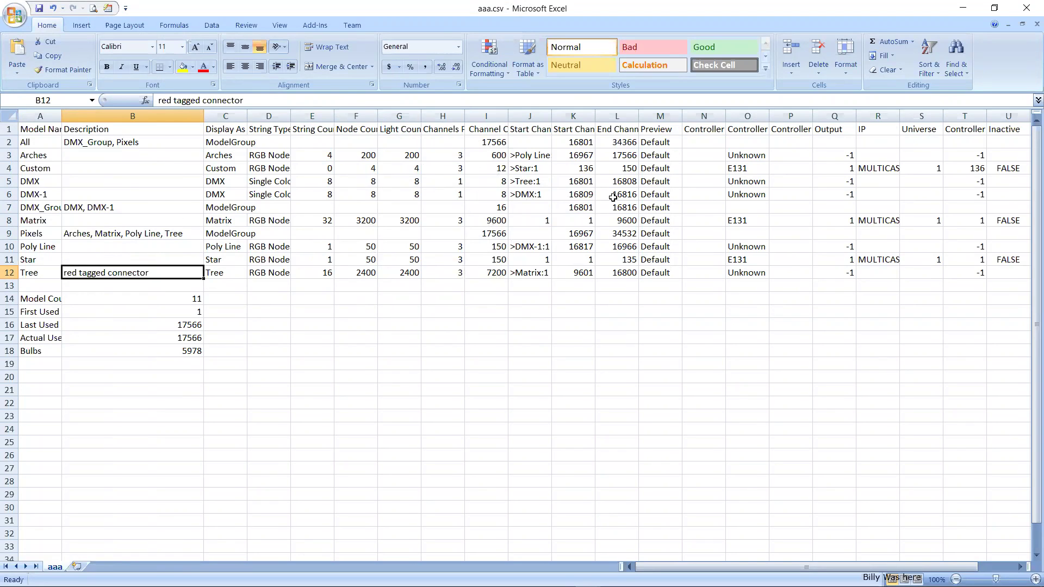
Review the exported entries in the Description column from the Matrix to the Tree rows.
key(Up)
key(Up)
key(Up)
key(Up)
key(Up)
key(Down)
key(Down)
key(Down)
key(Down)
key(Down)
key(Down)
key(Down)
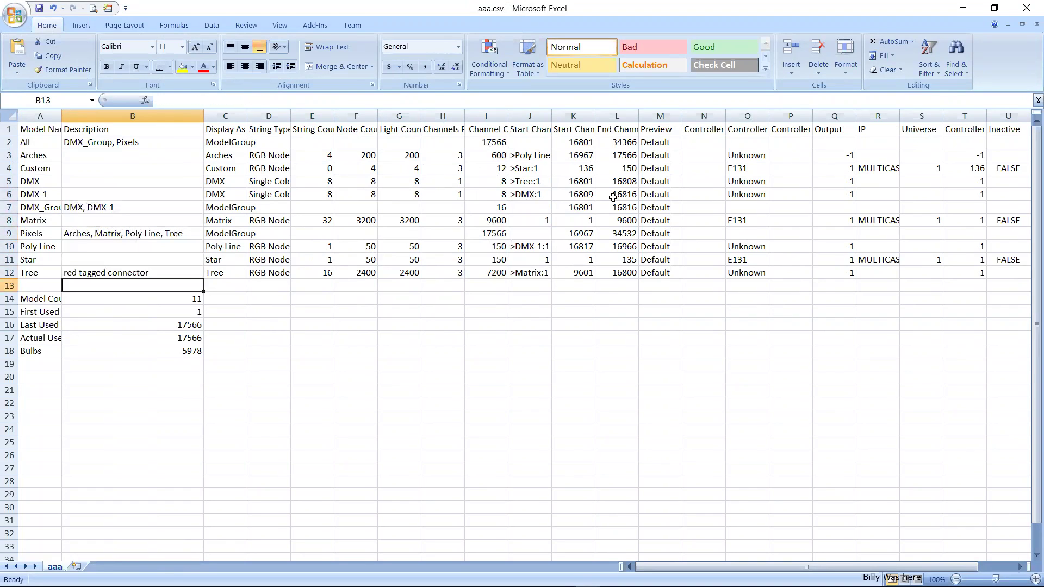
Examine the used-channel summary rows below the model list, including Last Used Channel and Actual Used Channel.
key(Left)
key(Down)
key(Down)
key(Down)
key(Up)
key(Up)
key(Up)
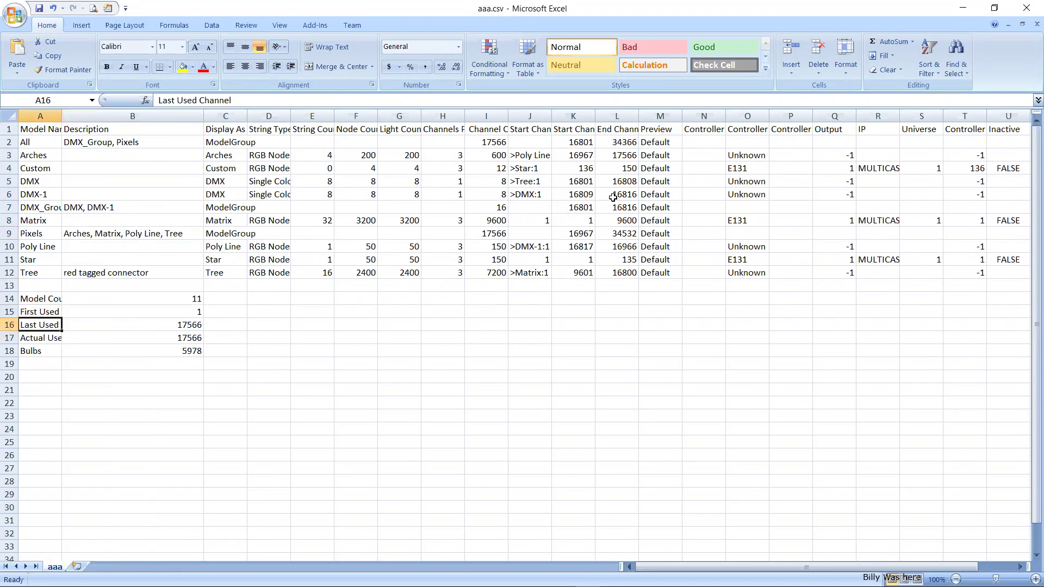
key(Down)
key(Right)
key(Down)
key(Left)
key(Right)
key(Down)
key(Left)
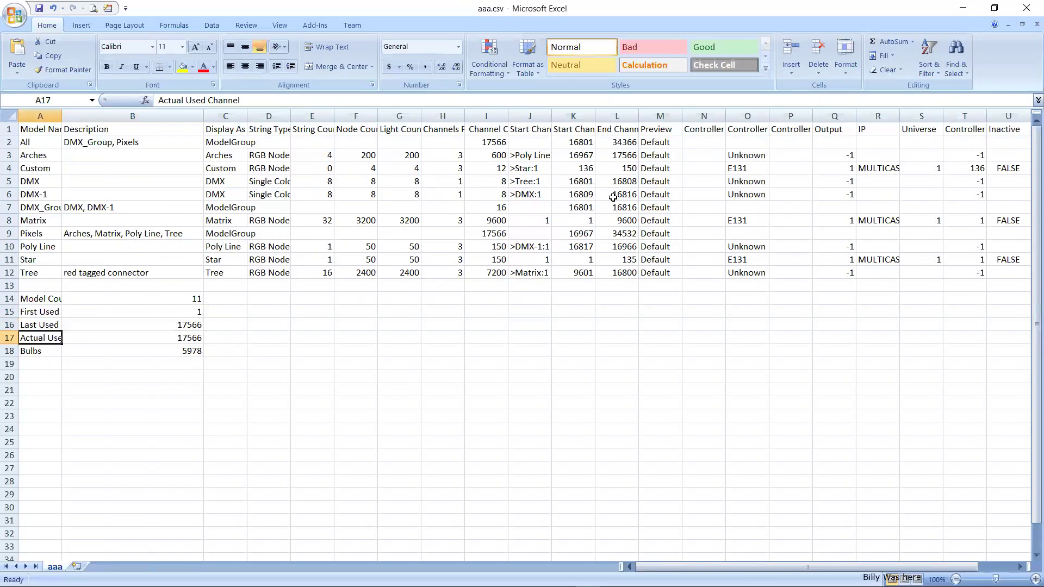
key(shift+Right)
key(shift+Left)
key(shift+Right)
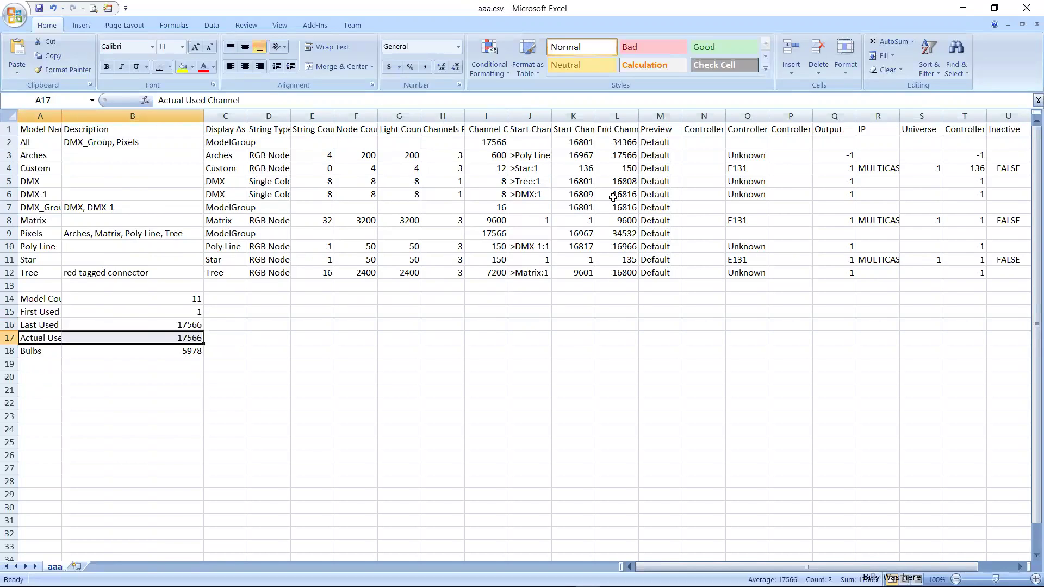
key(shift+Left)
key(Down)
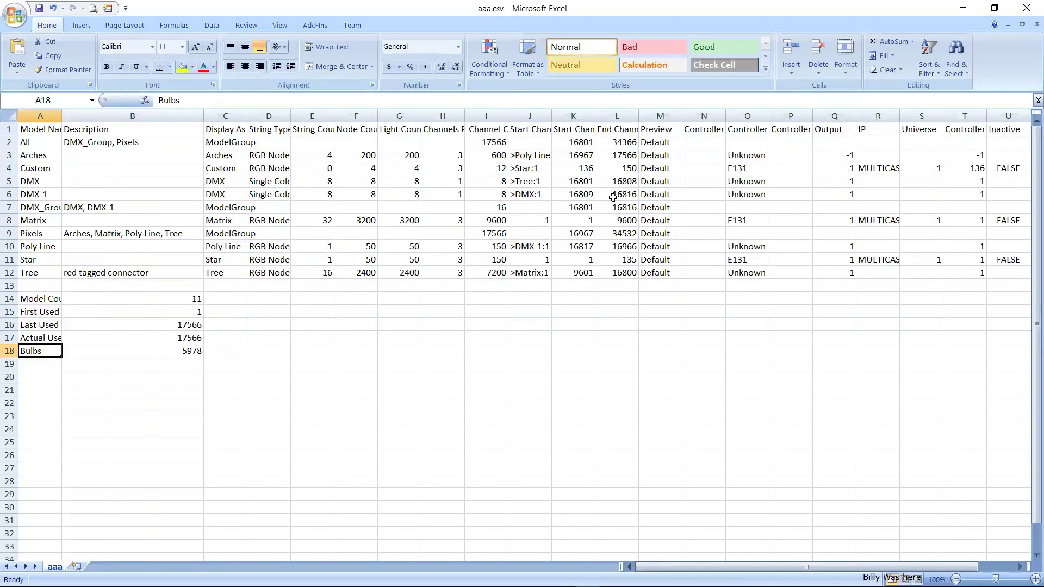
Examine the Bulbs summary row and compare it with the Actual Used Channel row.
key(shift+Right)
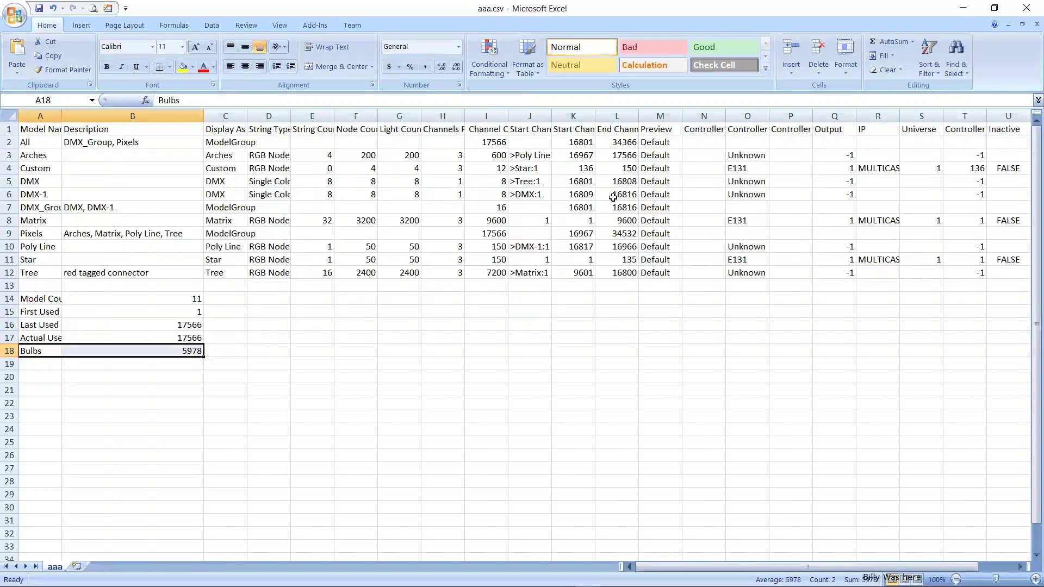
key(Right)
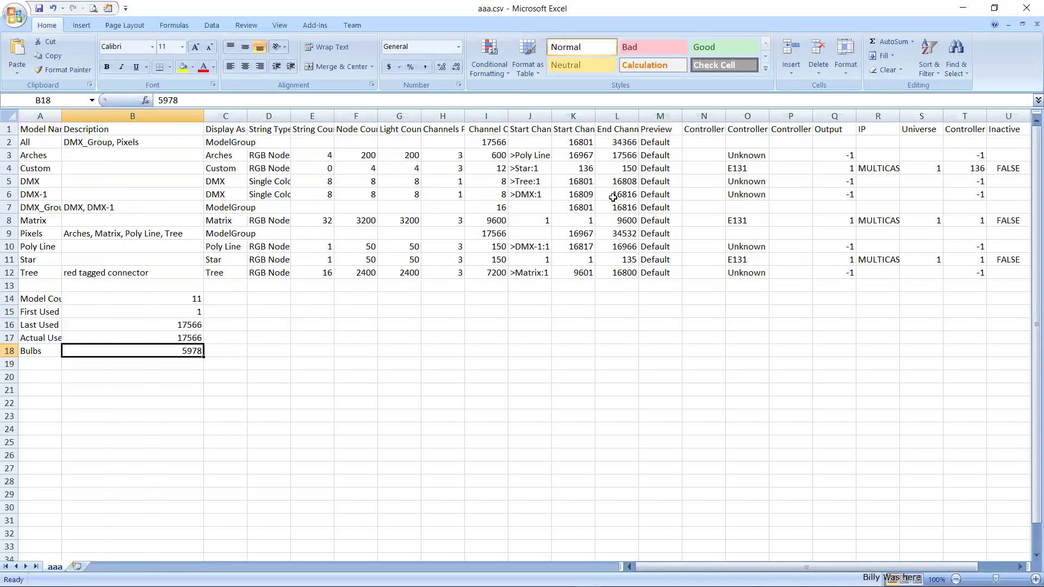
key(Left)
key(shift+Right)
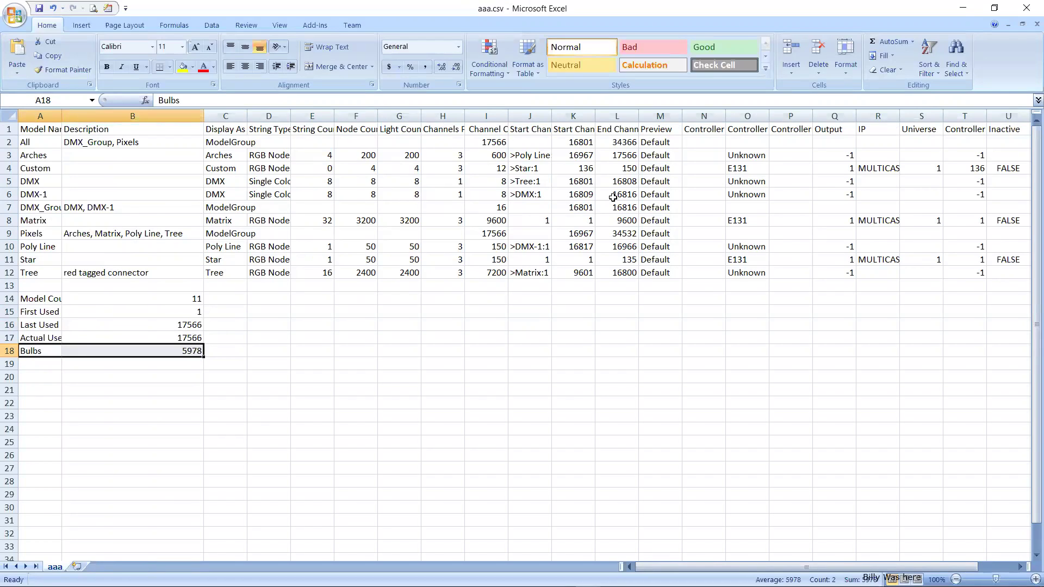
key(Up)
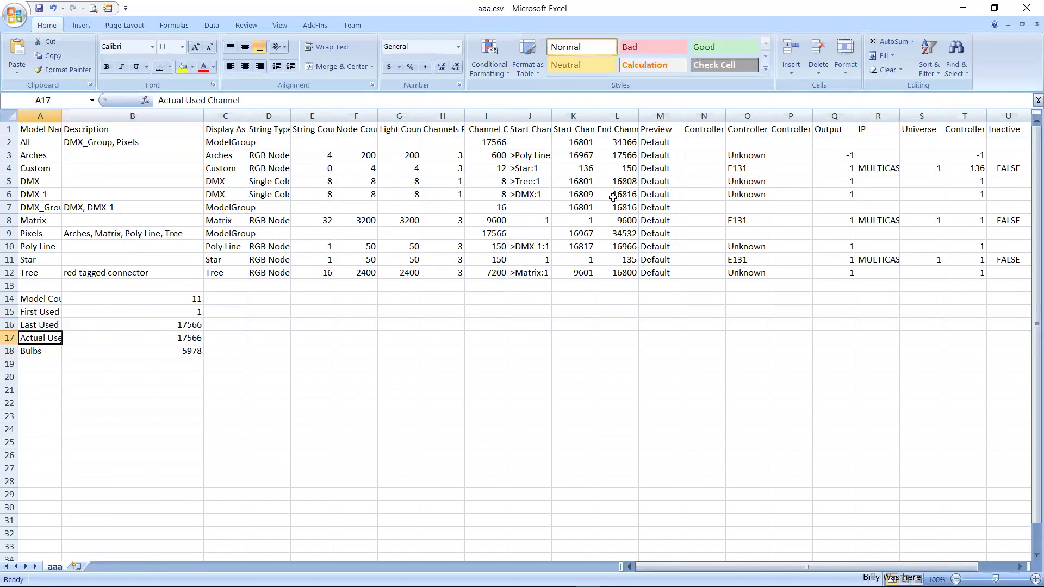
key(Right)
key(Down)
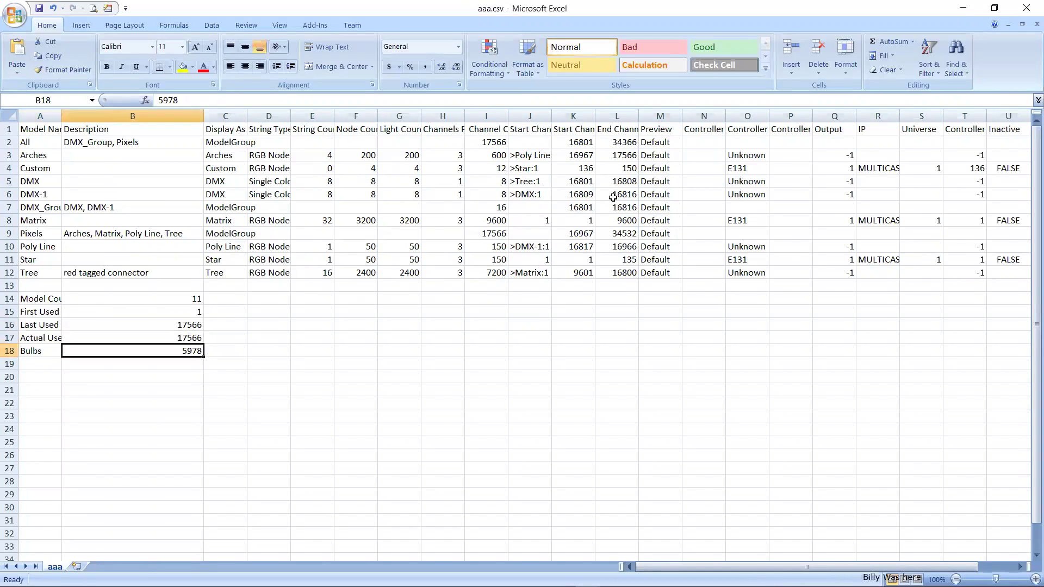
key(Up)
key(Down)
key(Up)
key(Up)
key(Down)
Review the column headings in the first row of the export, from Model Name and Description through Preview.
key(Up)
key(Up)
key(Up)
key(Up)
key(Up)
key(Up)
key(Up)
key(Up)
key(Up)
key(Up)
key(Up)
key(Up)
key(Up)
key(Up)
key(Up)
key(Up)
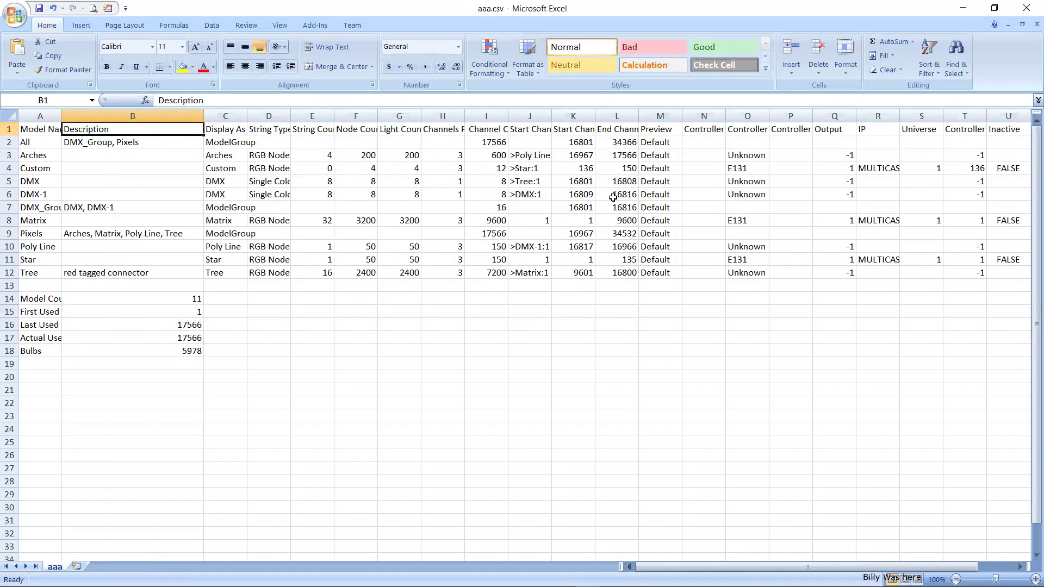
key(Left)
key(Right)
key(Right)
key(Right)
key(Right)
key(Right)
key(Right)
key(Right)
key(Right)
key(Right)
key(Right)
key(Right)
key(Right)
key(Right)
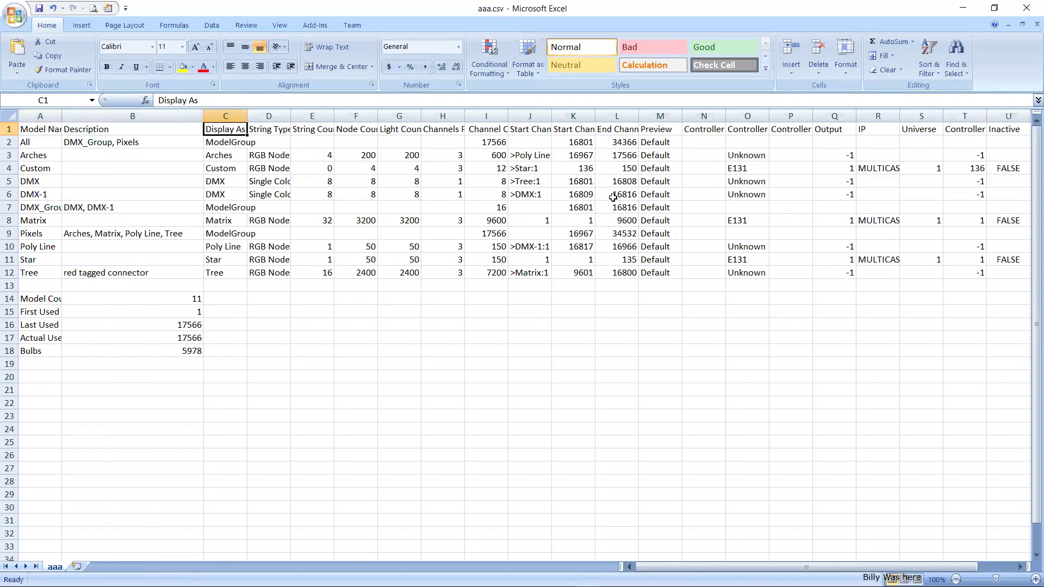
key(Left)
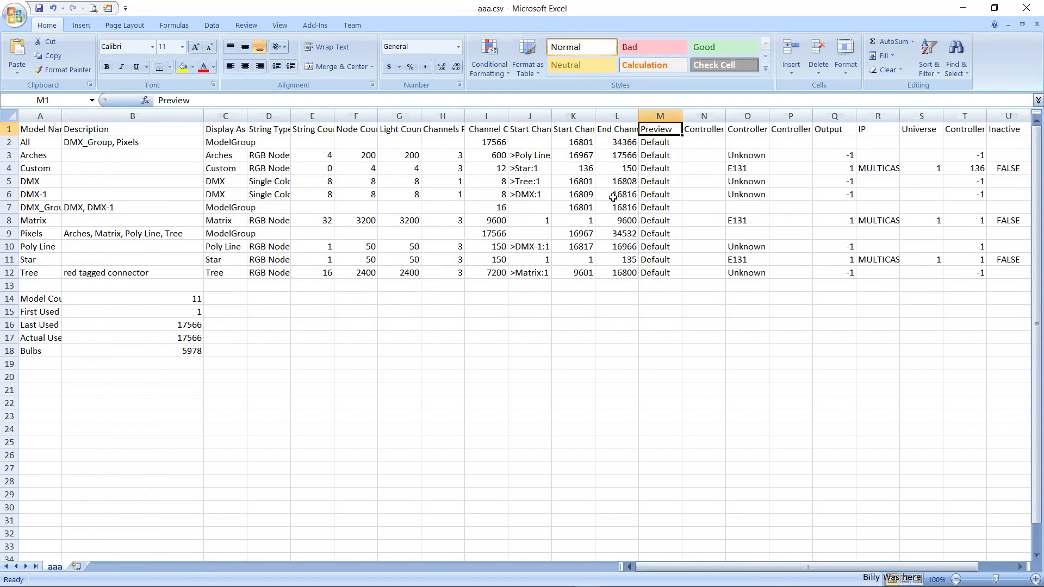
Review the remaining column headings of the export from Preview through Inactive, going back over them to Model Name.
key(Right)
key(Right)
key(Right)
key(Right)
key(Right)
key(Right)
key(Right)
key(Right)
key(Right)
key(Right)
key(Left)
key(Left)
key(Left)
key(Left)
key(Left)
key(Left)
key(Left)
key(Left)
key(Left)
key(Left)
key(Left)
key(Left)
key(Left)
key(Left)
key(Left)
key(Left)
key(Left)
key(Left)
key(Left)
key(Left)
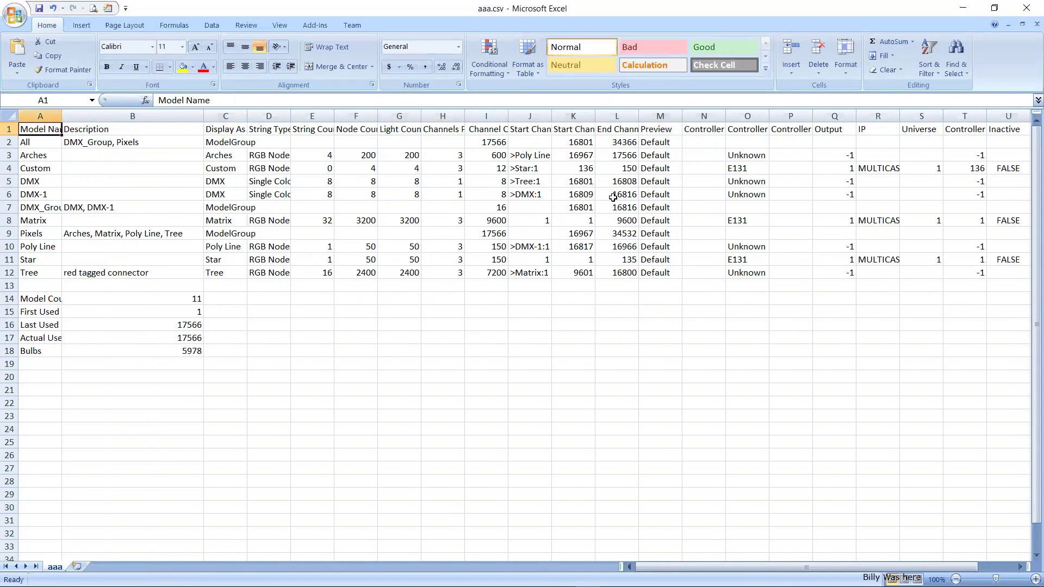
Go through the column headings again from Model Name past Light Count to Controller Description.
key(Right)
key(Right)
key(Right)
key(Right)
key(Right)
key(Right)
key(Right)
key(Right)
key(Right)
key(Right)
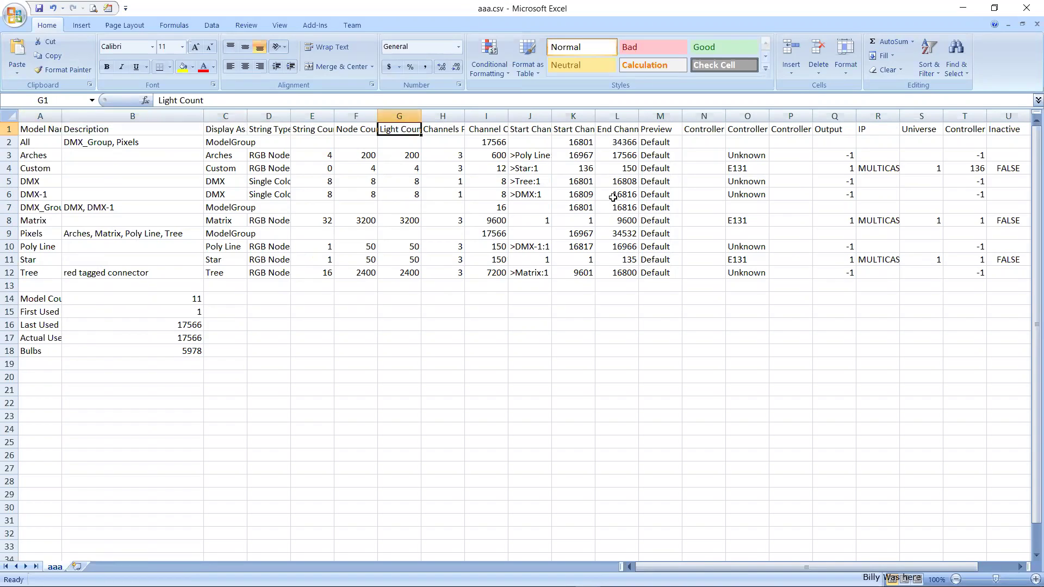
key(Right)
key(Left)
key(Down)
key(Up)
key(Right)
key(Down)
key(Up)
key(Right)
key(Right)
key(Right)
key(Right)
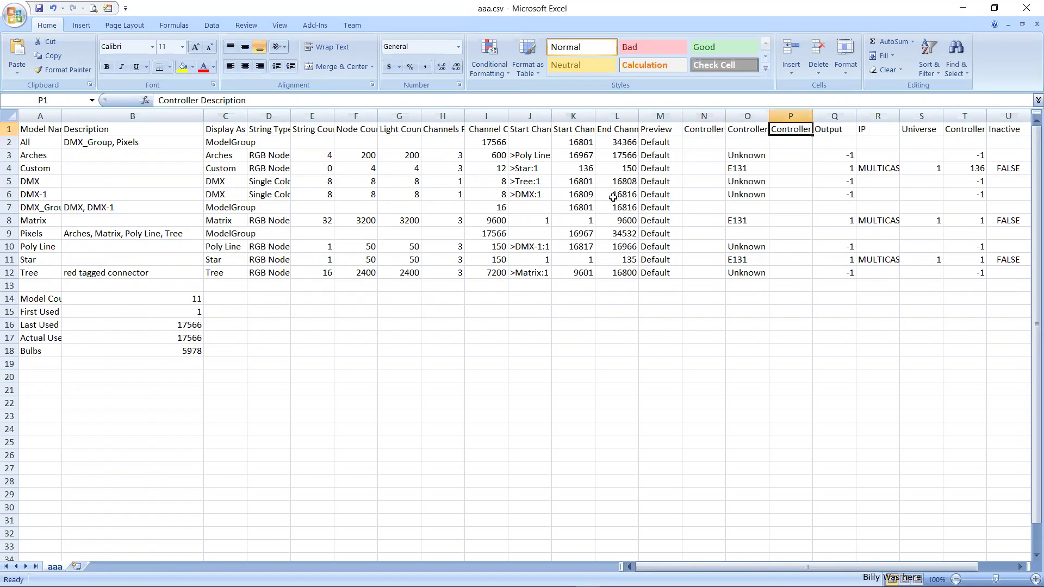
Examine the Controller Type and Controller Connection columns beside the Preview column.
key(Left)
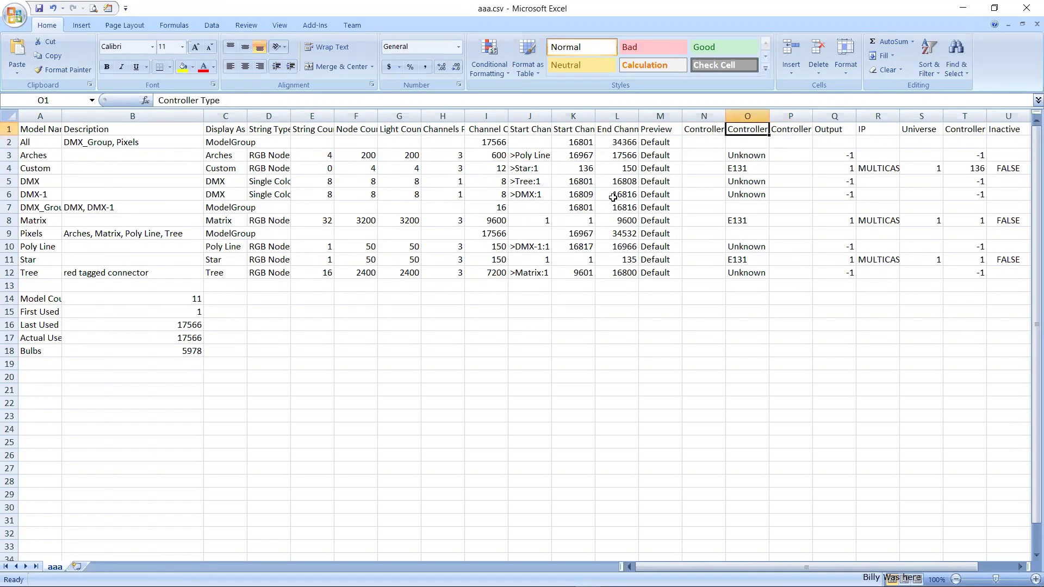
key(Left)
key(Right)
key(Left)
key(Down)
key(Up)
key(Down)
key(Up)
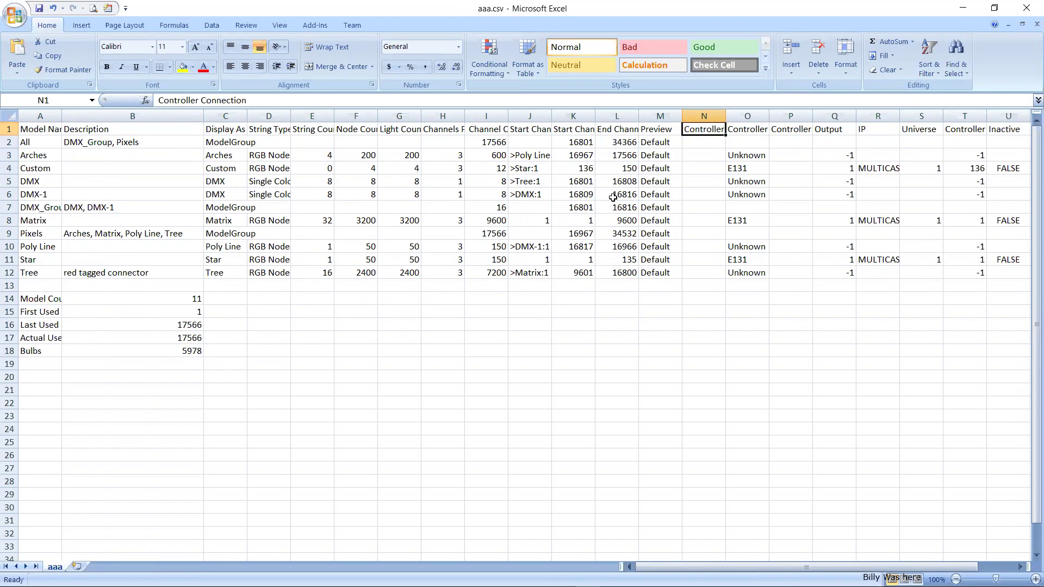
key(Left)
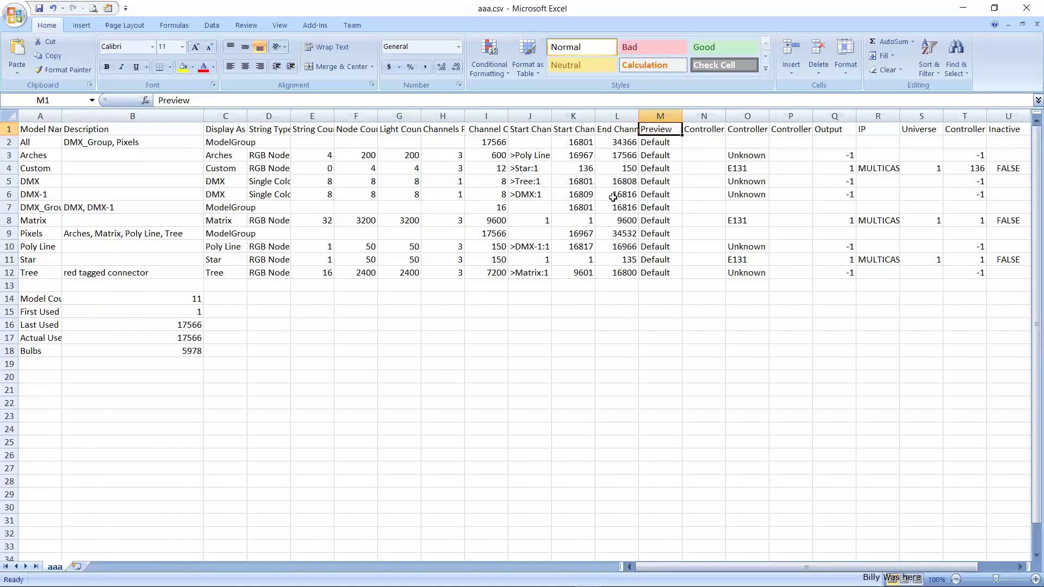
Highlight the whole heading row to examine the range of exported columns, and reduce the selection to the Model Name heading.
key(Home)
key(ctrl+shift+Right)
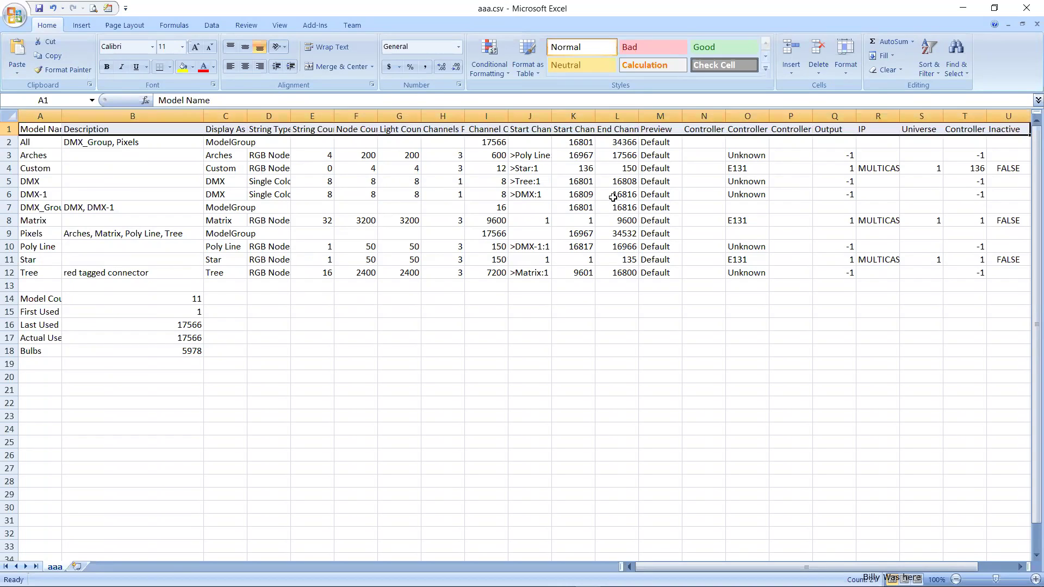
key(shift+Left)
key(shift+Left)
key(shift+Left)
key(shift+Left)
key(shift+Left)
key(shift+Left)
key(shift+Left)
key(shift+Left)
key(shift+Left)
key(shift+Left)
key(shift+Left)
key(shift+Left)
key(shift+Left)
key(shift+Left)
key(shift+Left)
key(shift+Left)
key(shift+Left)
key(shift+Left)
key(shift+Left)
key(shift+Left)
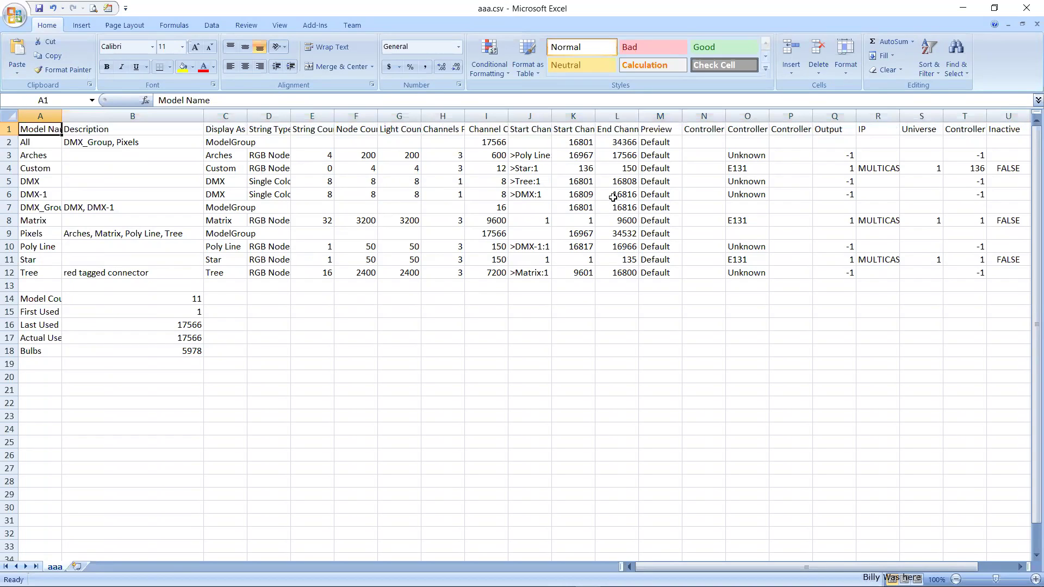
Highlight the Model Name column from its heading down through the listed models.
key(shift+Down)
key(shift+Down)
key(shift+Down)
key(shift+Down)
key(shift+Down)
key(shift+Down)
key(shift+Down)
key(shift+Down)
key(shift+Down)
key(shift+Down)
key(shift+Down)
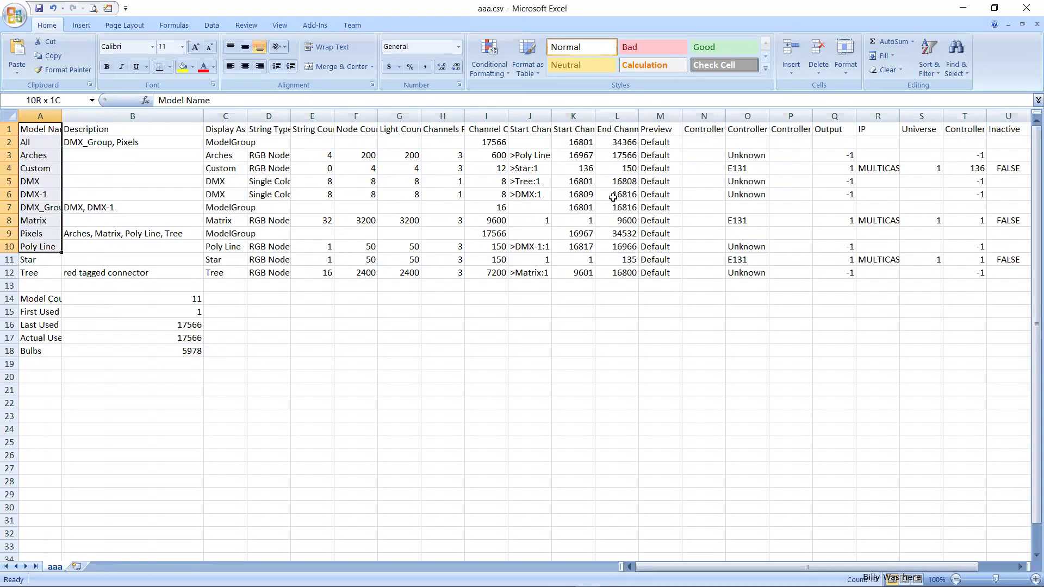
Switch to README.txt in Notepad and highlight the release note "Add star to ripple effect and VUMeter".
key(alt+Tab)
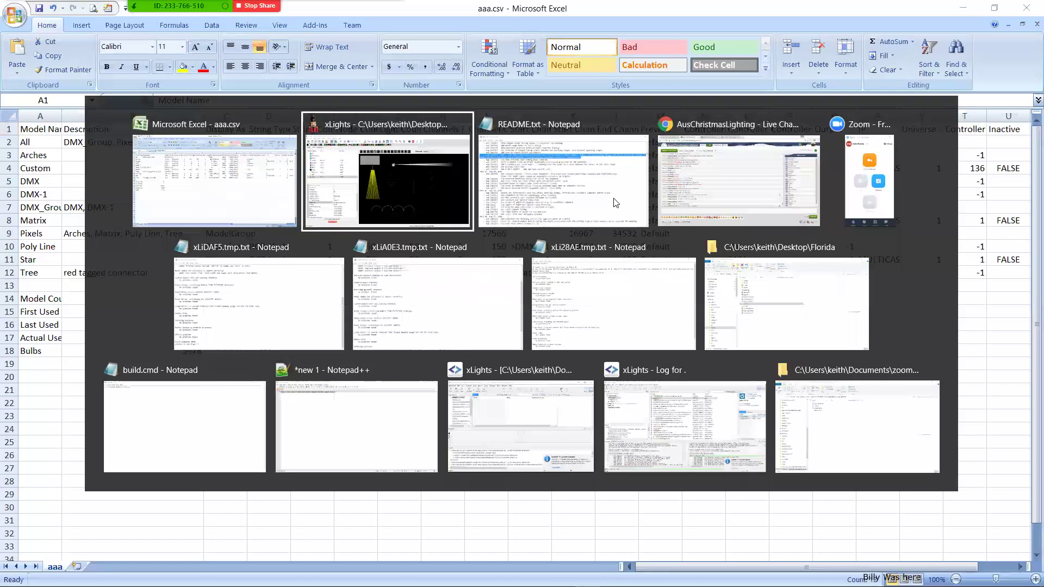
key(alt+Tab)
key(Up)
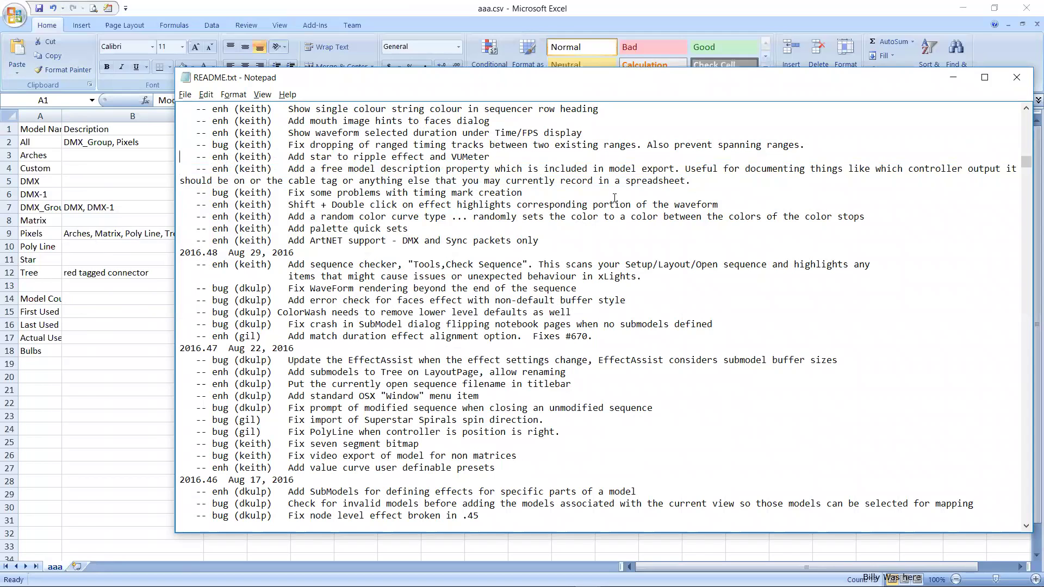
key(shift+Down)
Switch to the xLights sequencer, add a Ripple effect to the Matrix row after the Bars effect, and set its object to Star.
key(alt+Tab)
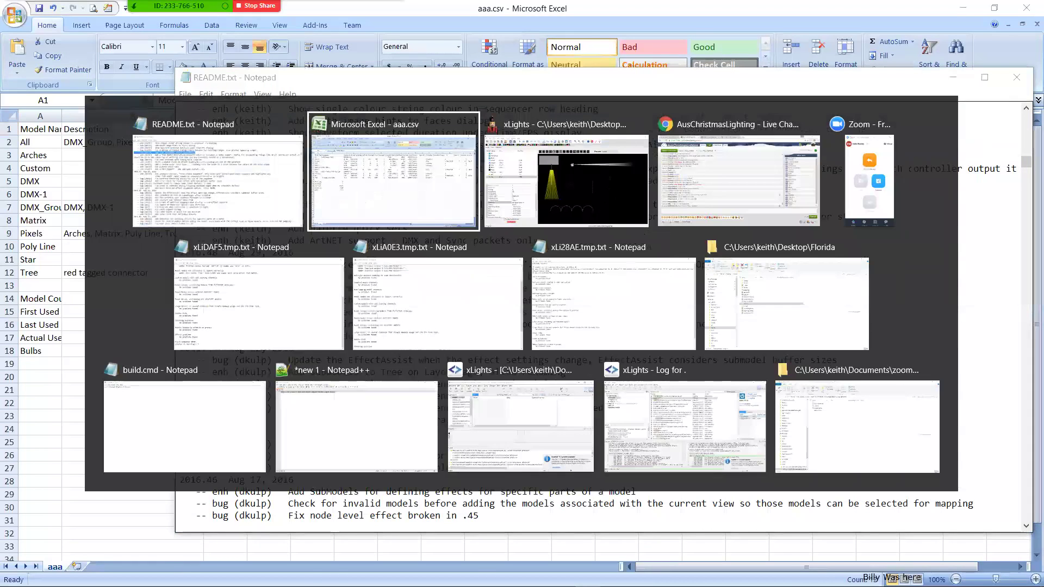
key(alt+Tab)
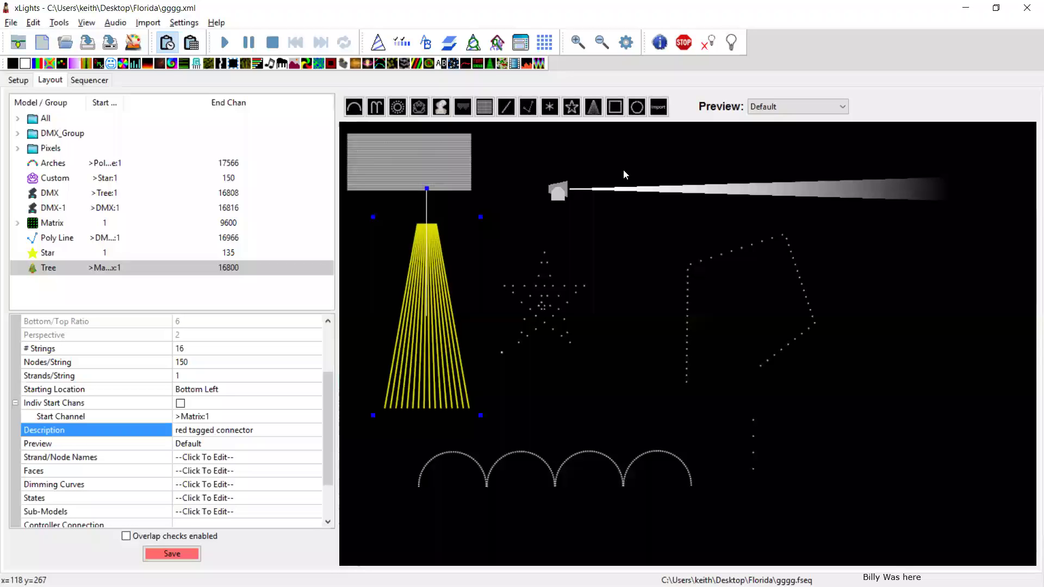
click(80, 82)
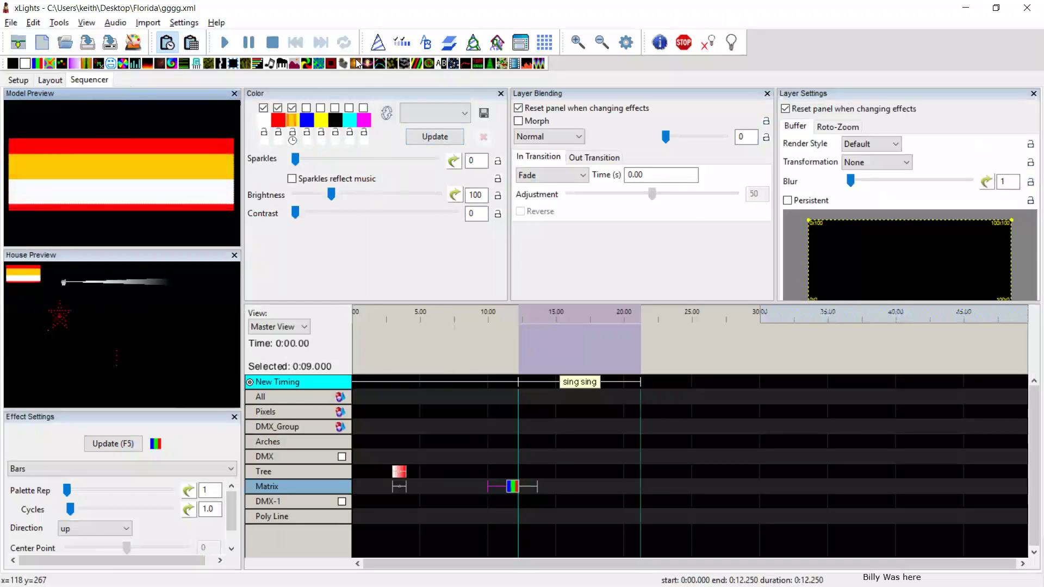
drag(356, 63, 619, 483)
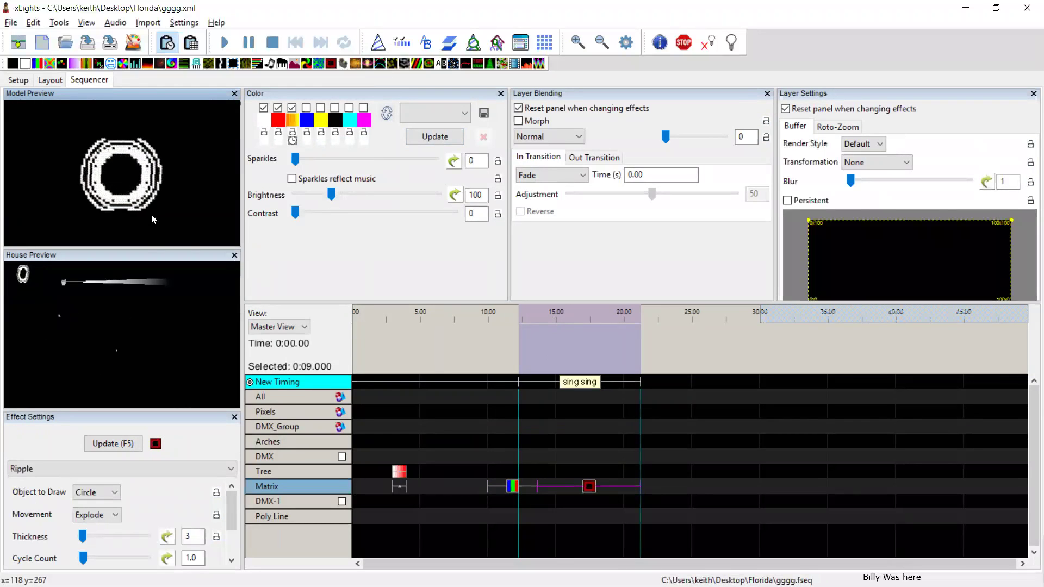
click(111, 493)
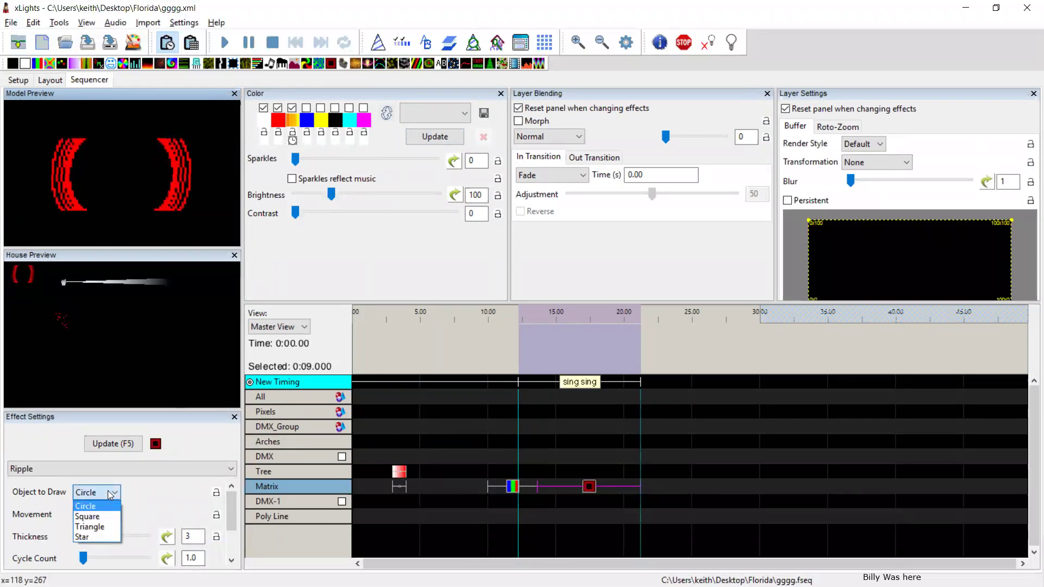
click(98, 536)
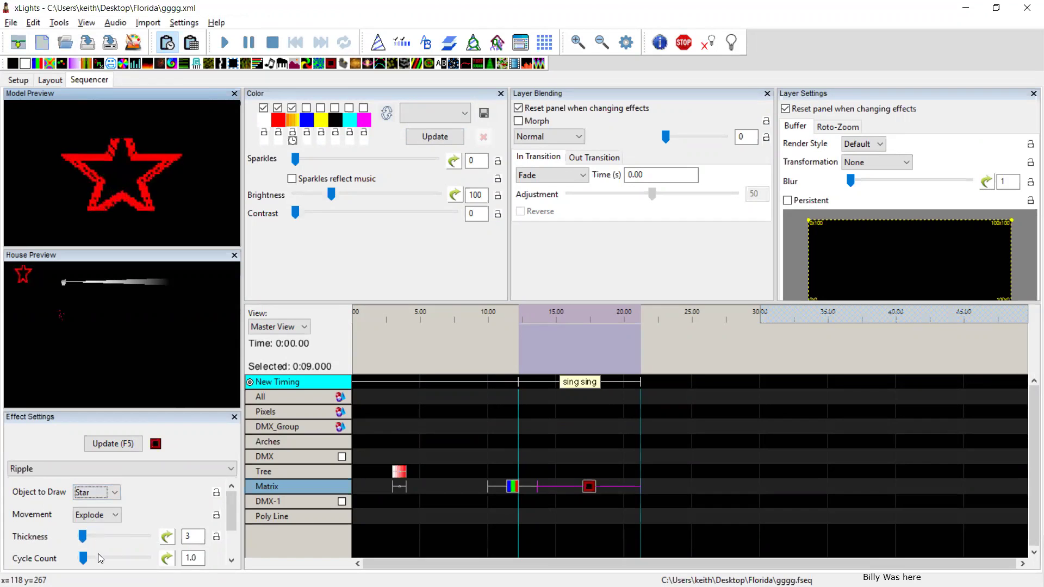
Try the Ripple star with 7 points, then vary the point count and return it to 5.
click(228, 547)
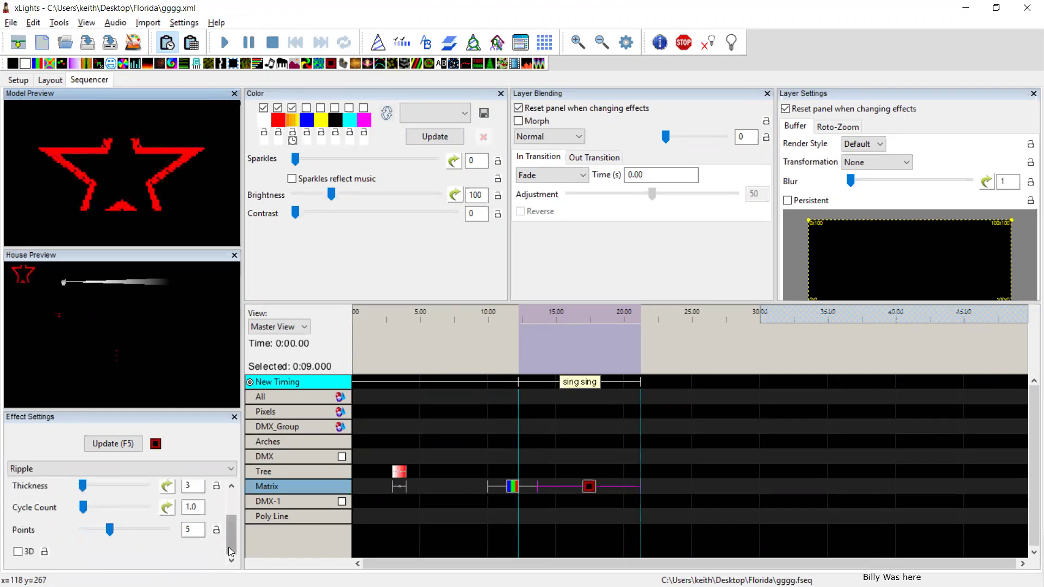
click(132, 529)
click(144, 530)
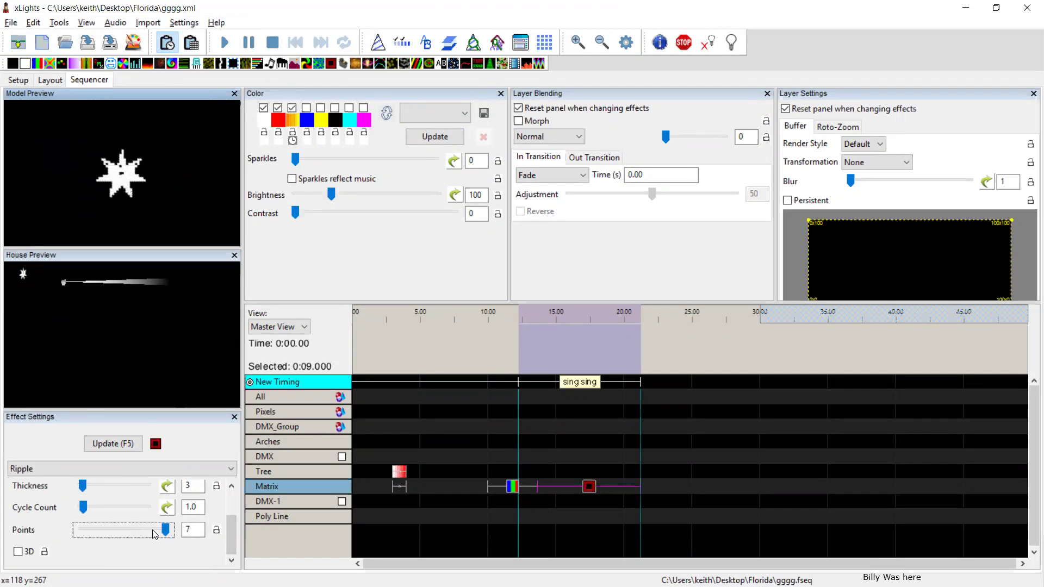
drag(164, 536, 75, 527)
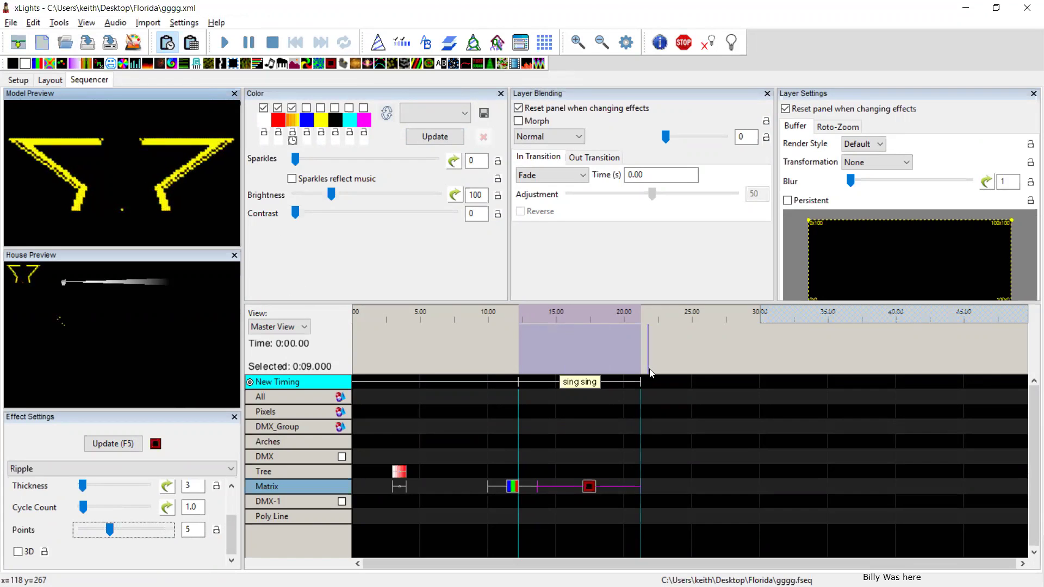
Create a new musical sequence from Popcorn_SHORT.mp3, discarding the unsaved changes of the current sequence.
click(676, 348)
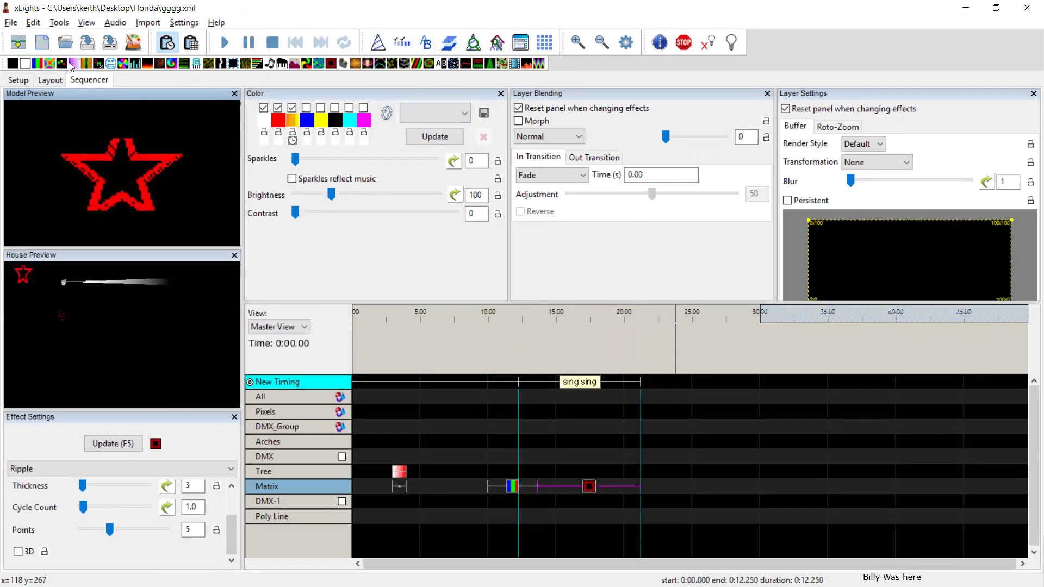
click(42, 43)
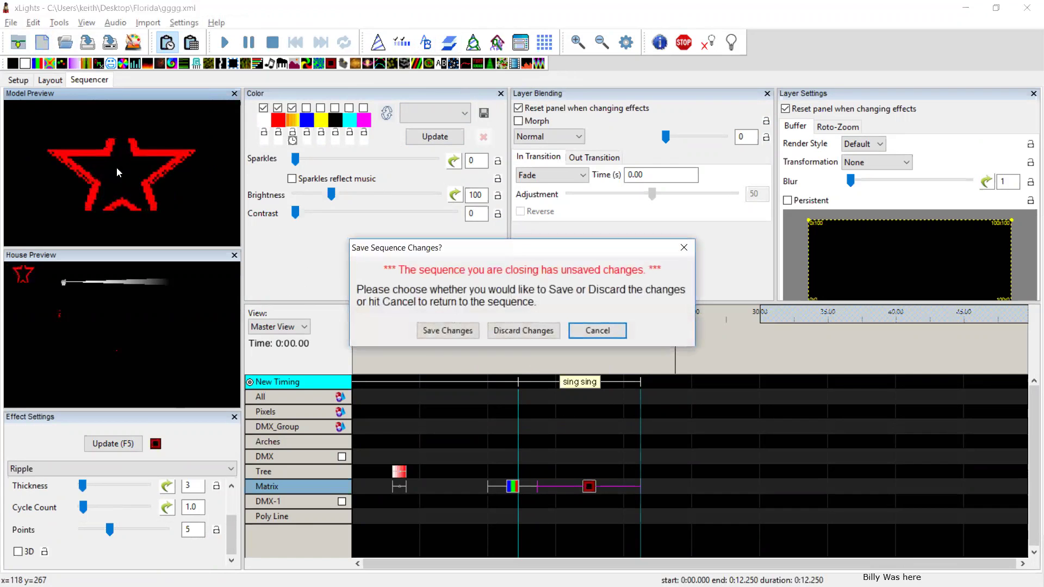
click(517, 330)
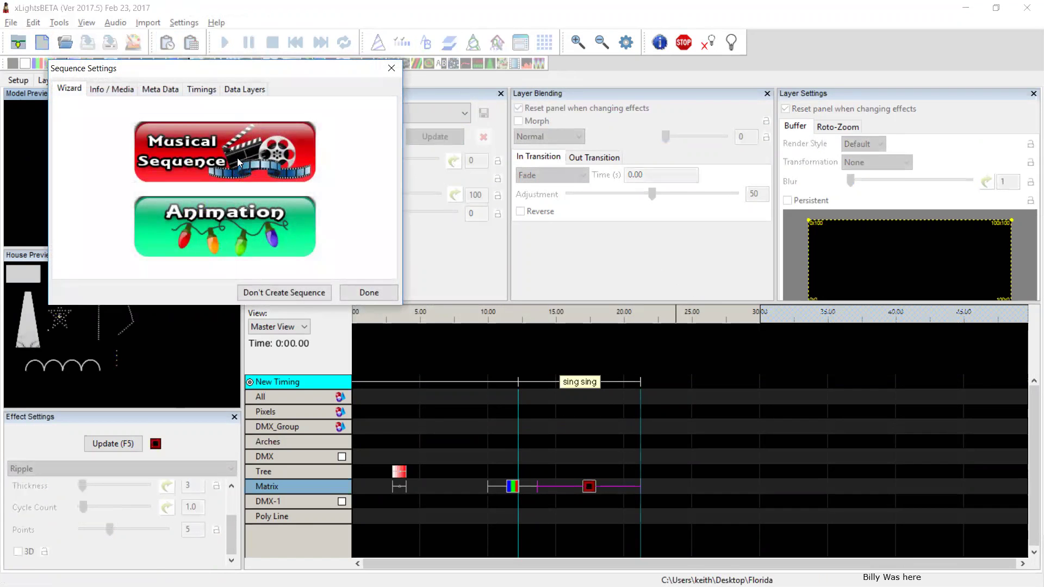
click(238, 158)
double_click(364, 185)
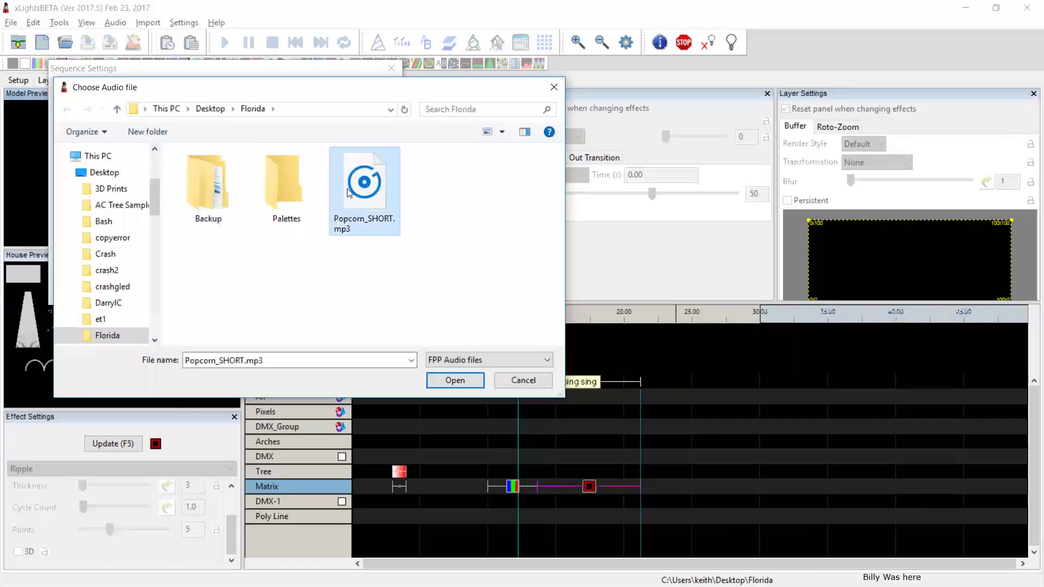
click(368, 321)
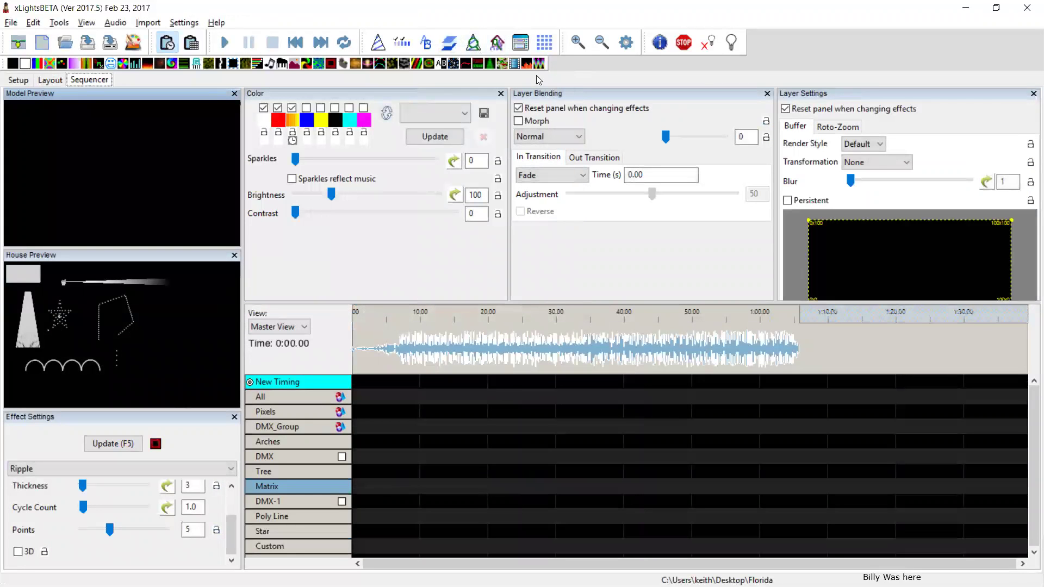
Add a VU Meter effect to the Matrix row from 7.5 s to about 12.5 s and set its type to Level Shape.
drag(525, 72, 459, 308)
drag(409, 486, 407, 484)
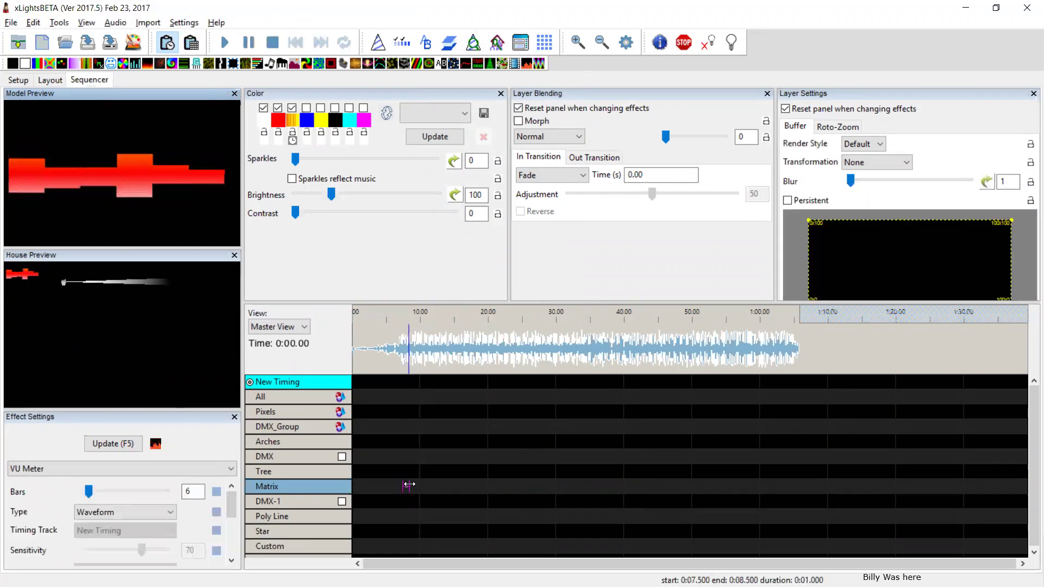
click(139, 515)
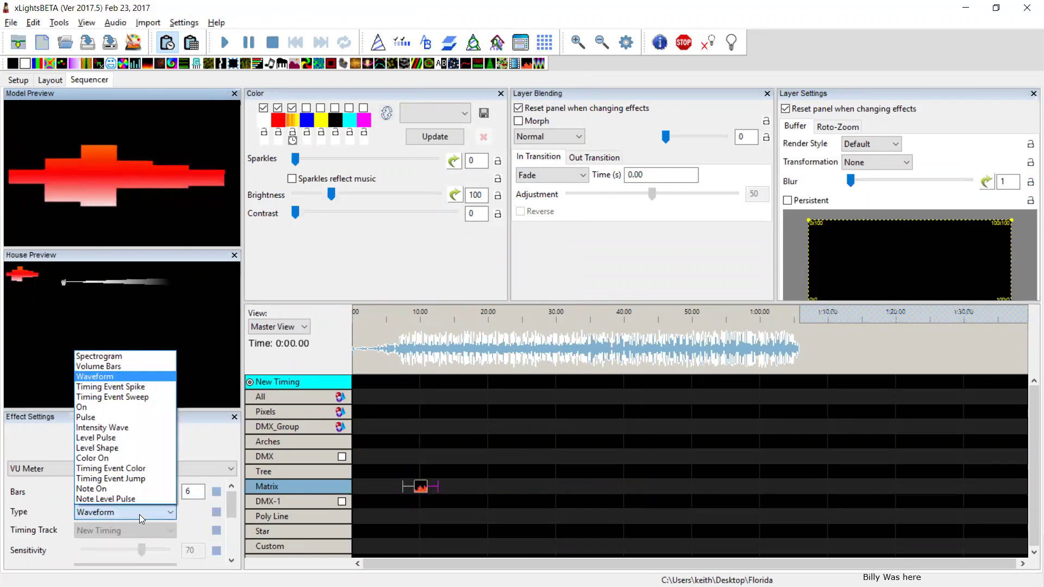
click(126, 447)
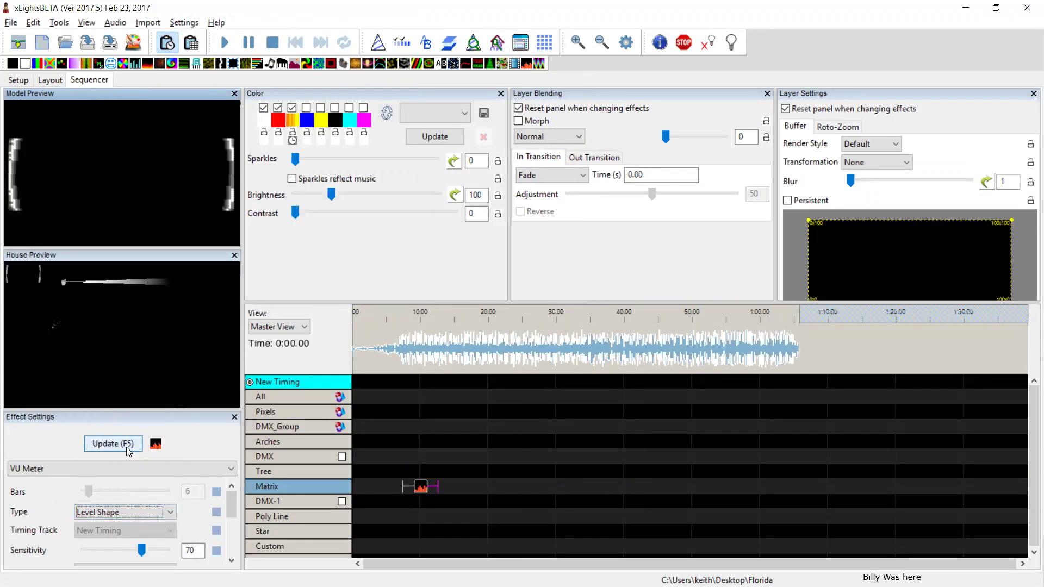
Set the shape of the VU Meter effect to Star.
scroll(161, 527, down, 5)
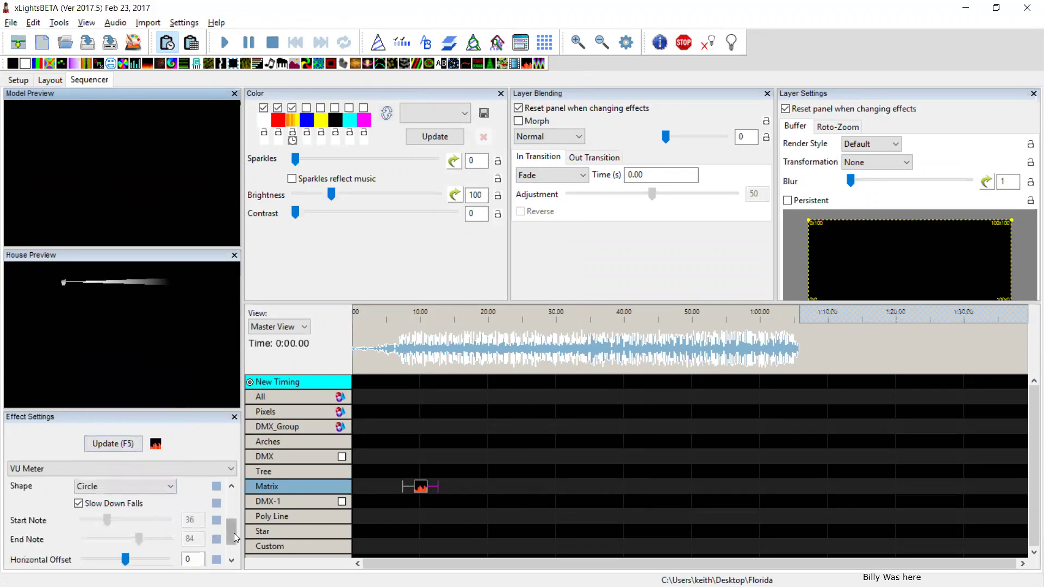
click(129, 488)
click(116, 566)
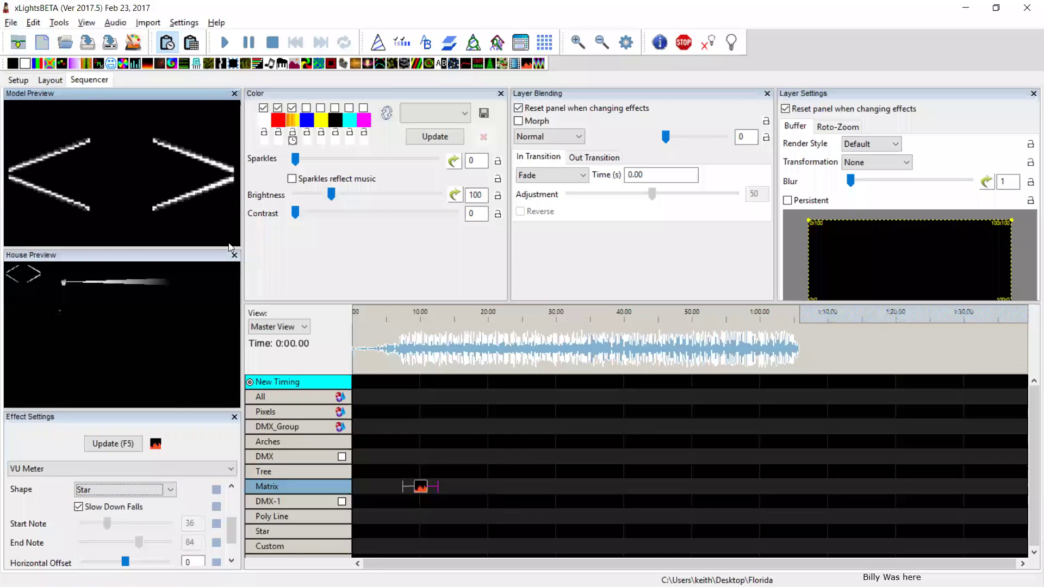
Close the House Preview and lower the VU Meter effect's sensitivity to 23.
click(235, 256)
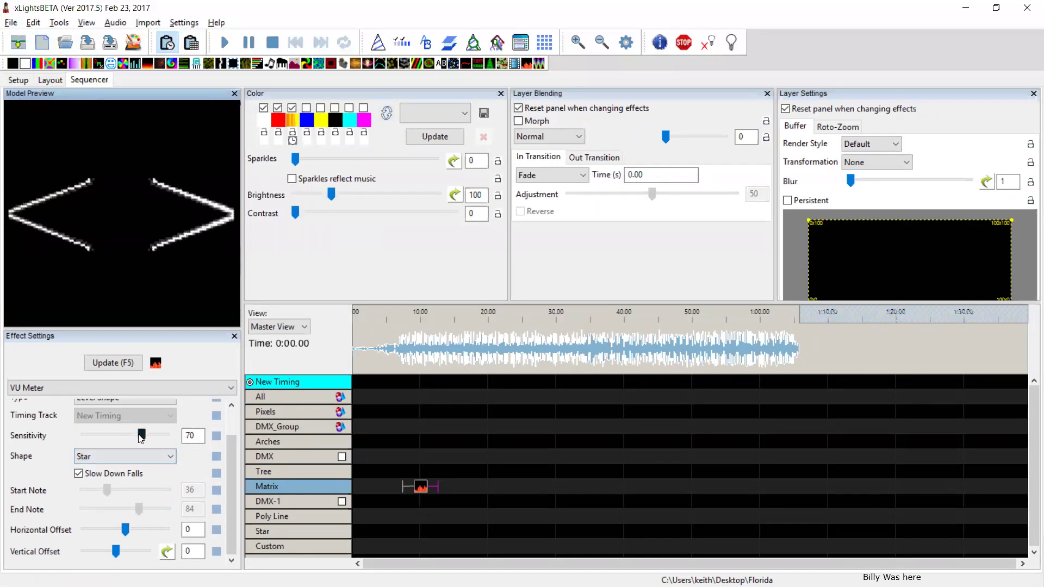
drag(140, 436, 101, 434)
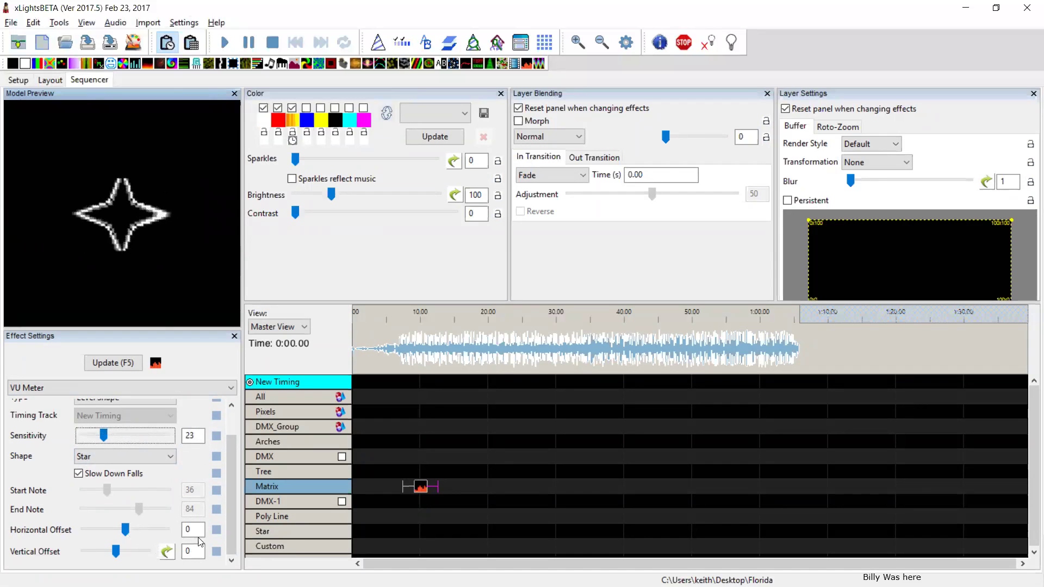
Raise the number of bars of the VU Meter effect to 51.
click(229, 417)
drag(127, 411, 117, 408)
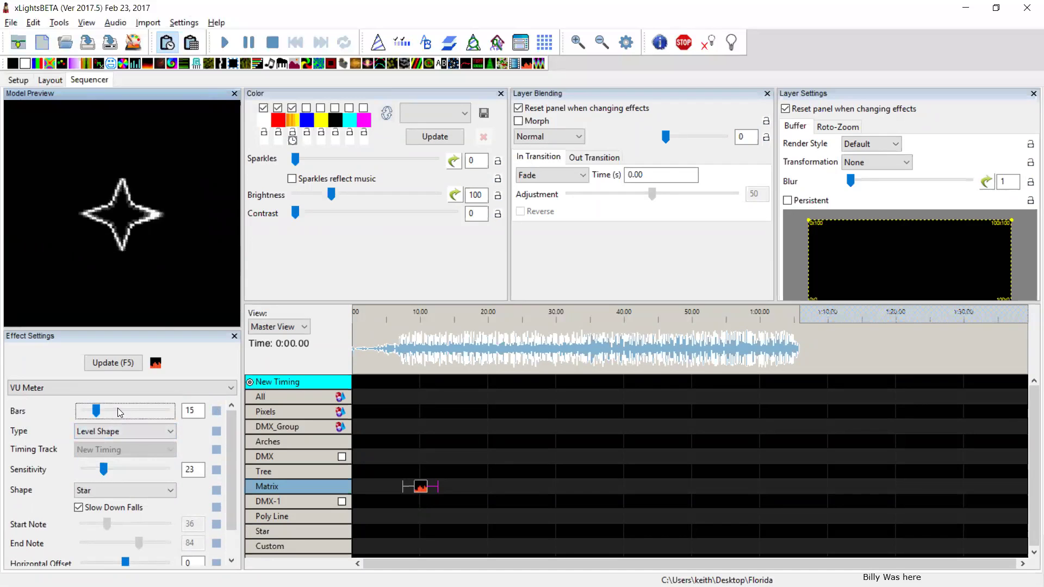
click(152, 411)
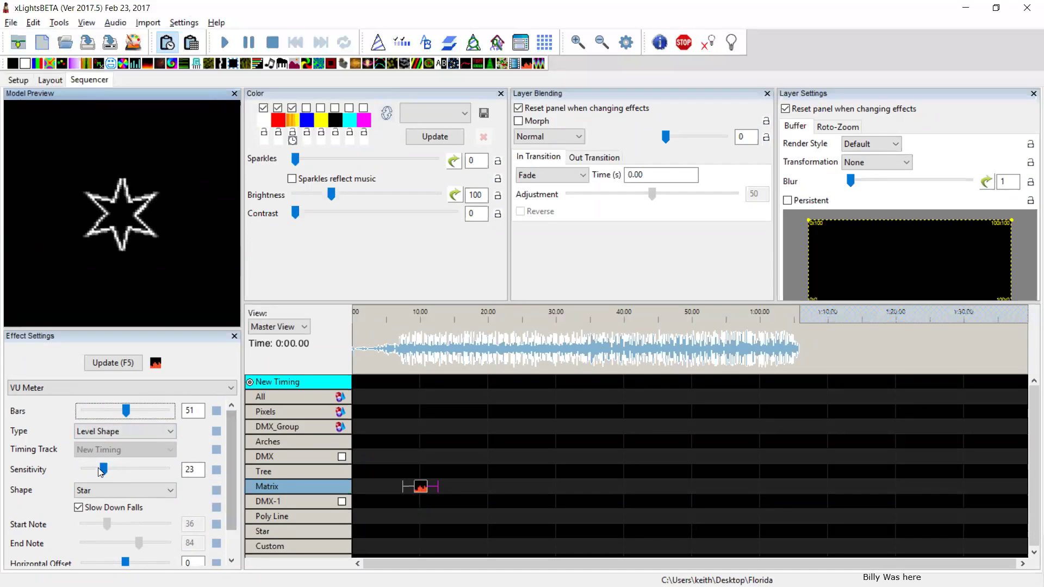
Change the shape of the VU Meter effect to Filled Star.
click(89, 490)
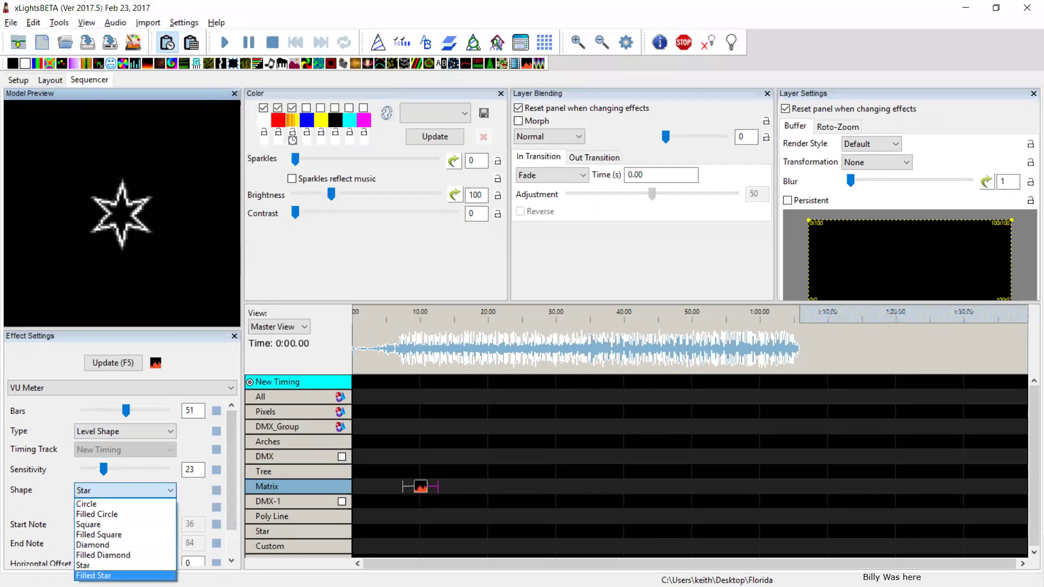
click(93, 577)
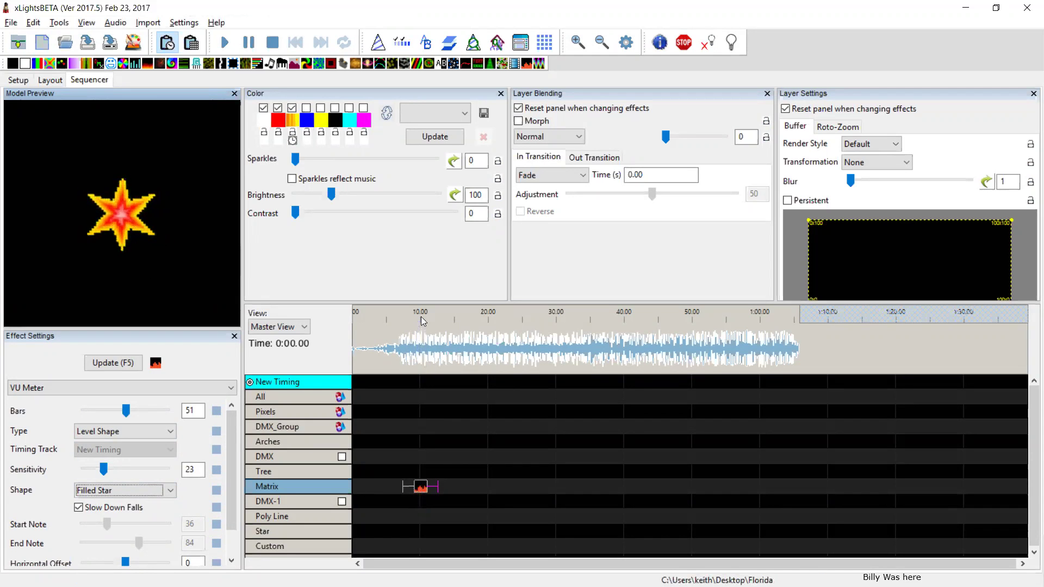
Switch to README.txt in Notepad and highlight the notes on waveform selected duration and mouth image hints in the faces dialog.
key(alt+Tab)
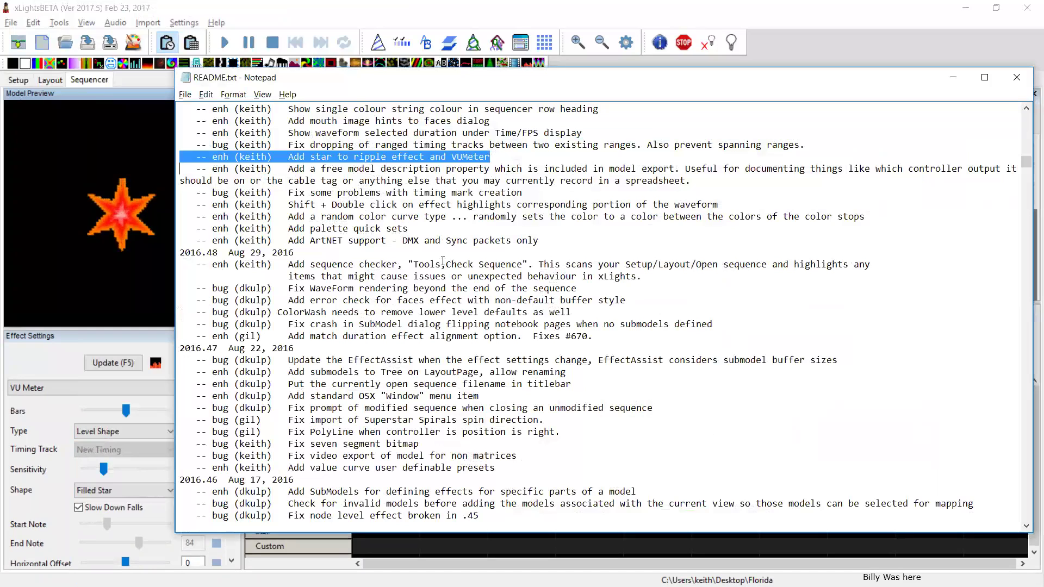
key(Up)
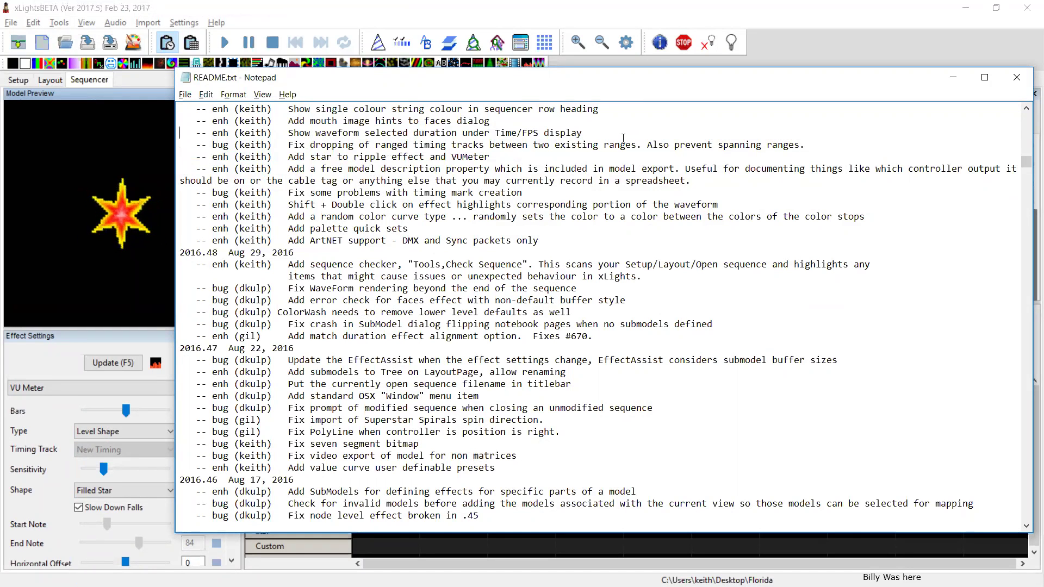
key(shift+Up)
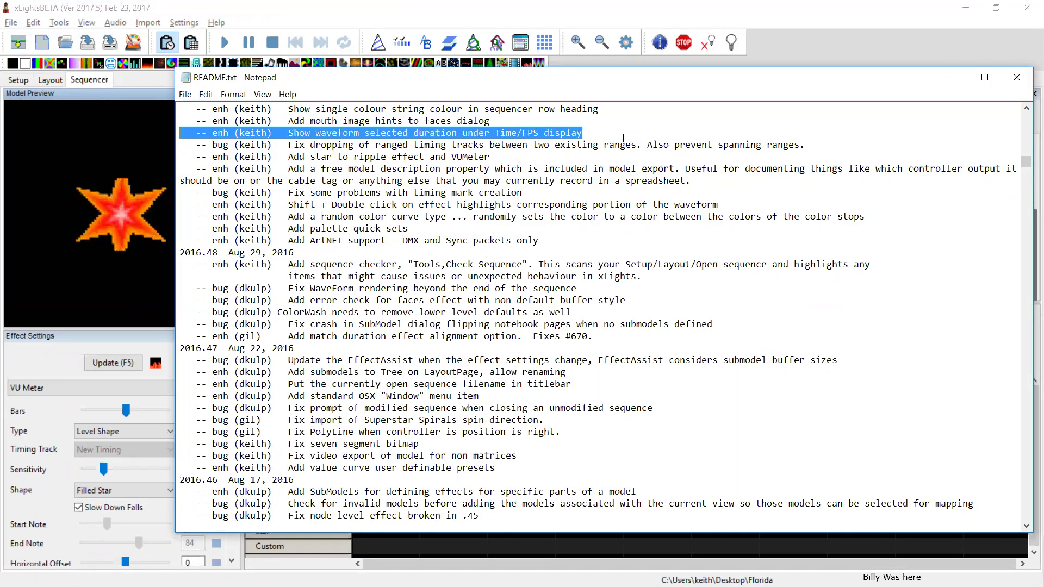
key(Up)
key(Down)
key(shift+Up)
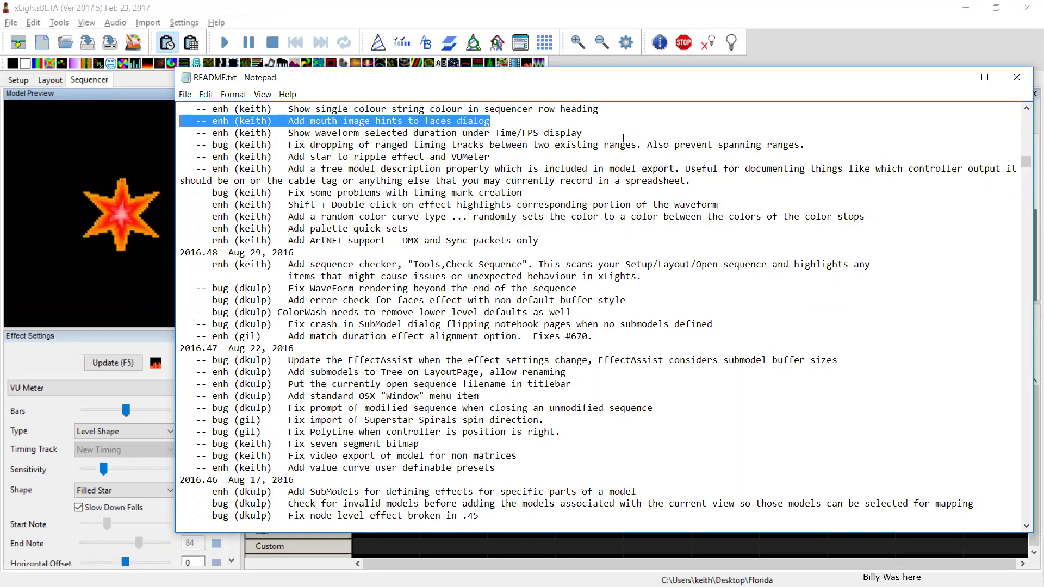
Switch back to xLights, examine the mouth image hints in the Tree model's Face Definition dialog on the layout, and cancel the dialog.
key(alt+Tab)
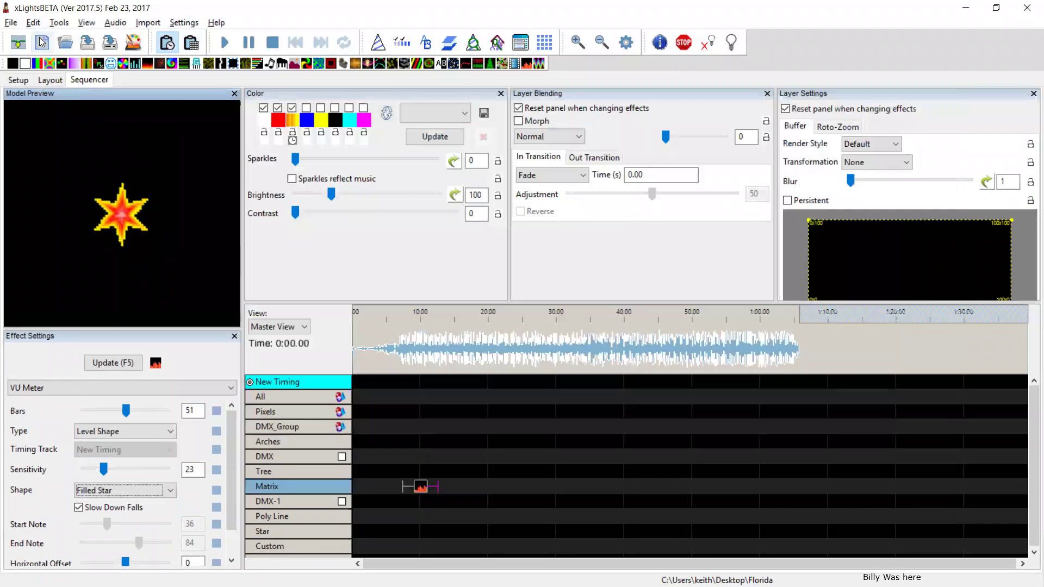
click(51, 82)
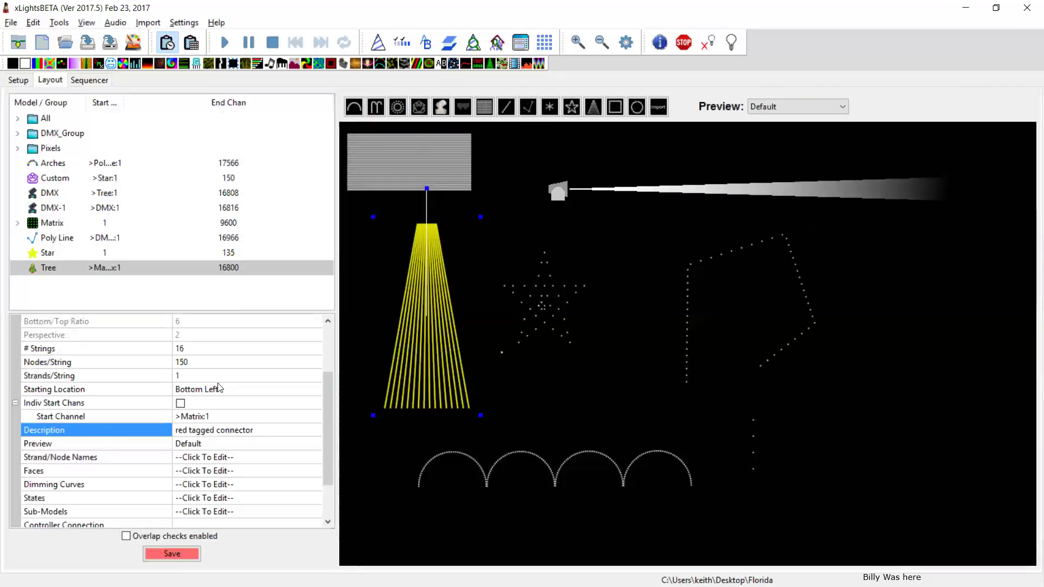
click(437, 361)
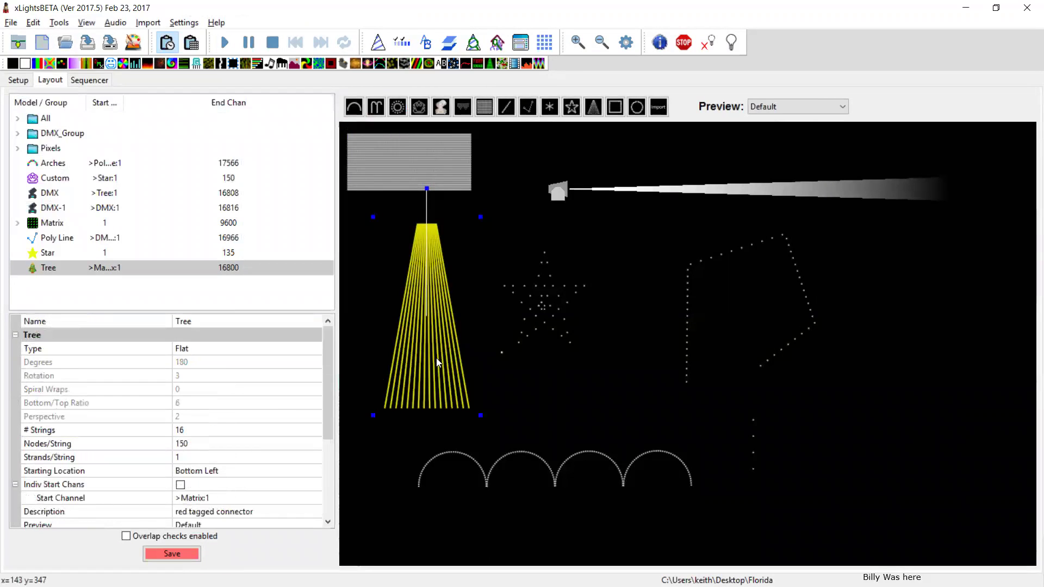
click(328, 478)
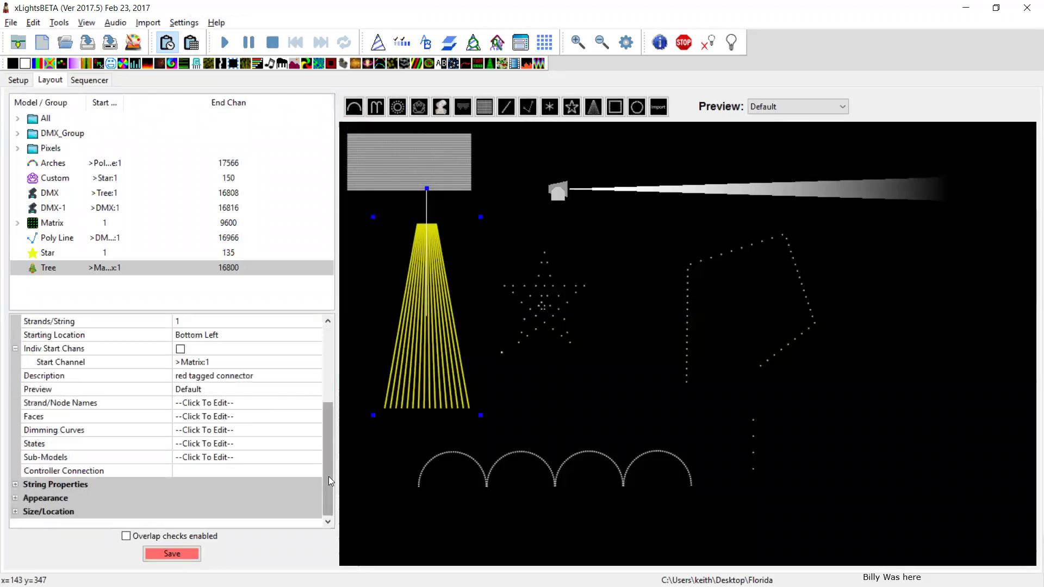
click(290, 419)
click(315, 417)
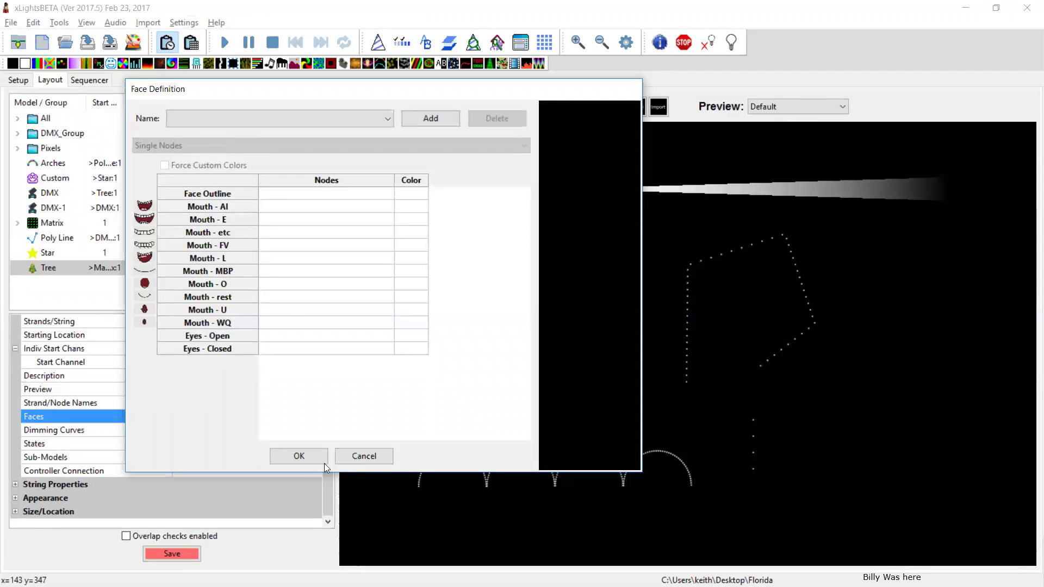
click(371, 456)
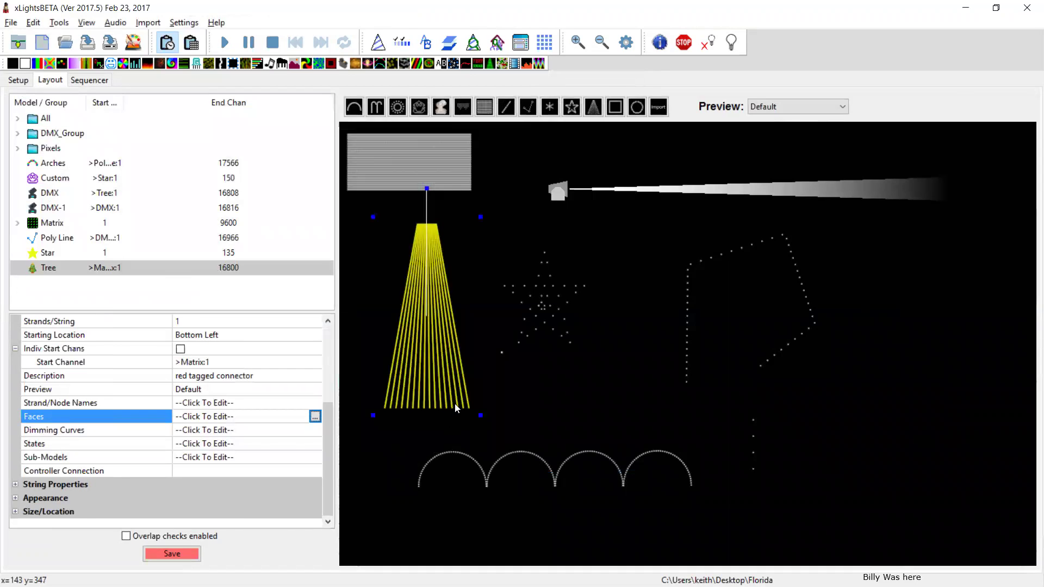
Switch to README.txt in Notepad and highlight the note about showing single colour string colour in the sequencer row heading.
key(alt+Tab)
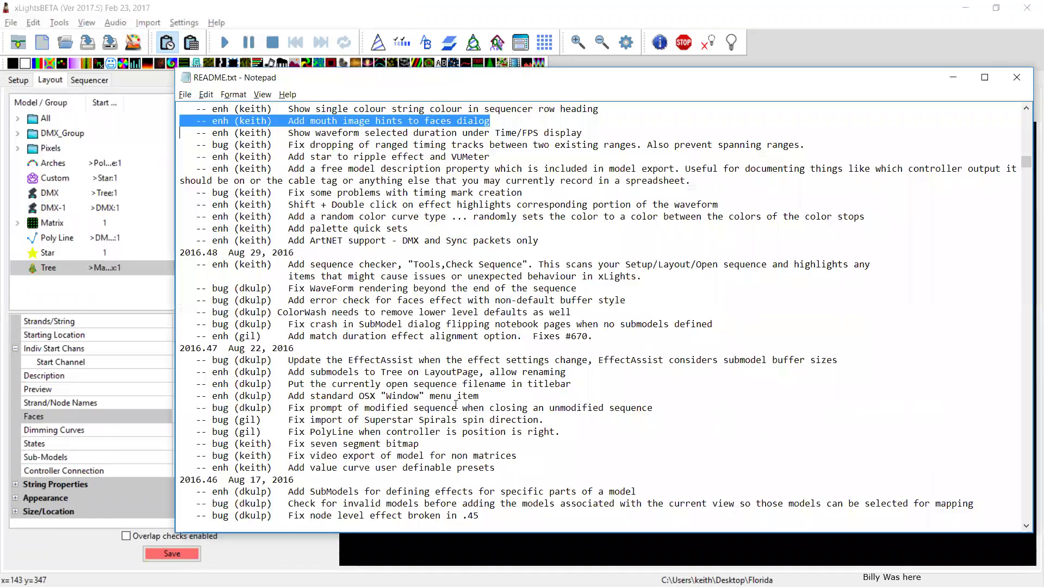
click(607, 111)
key(Up)
key(Up)
key(Up)
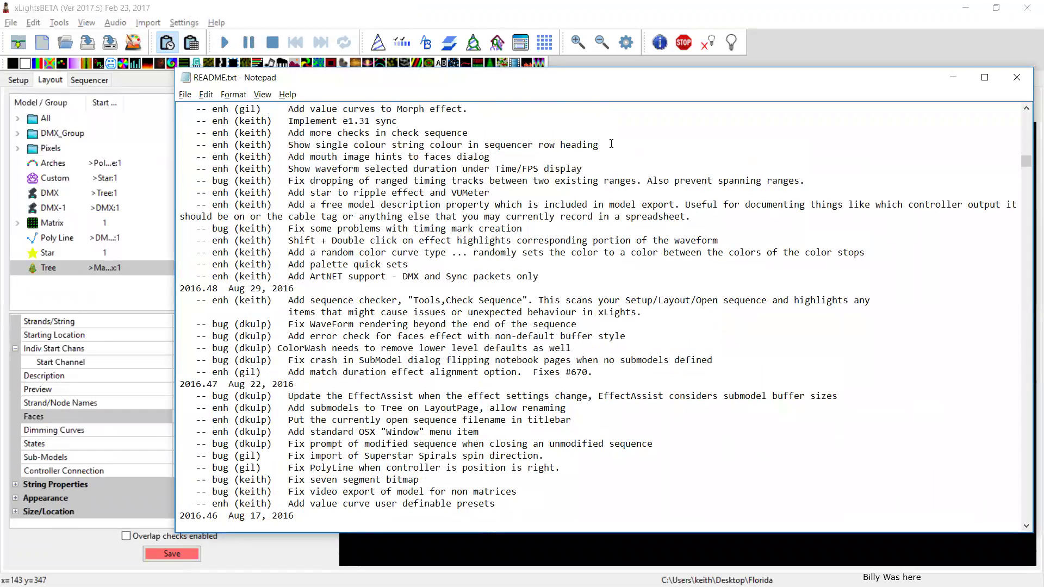
drag(560, 147, 181, 150)
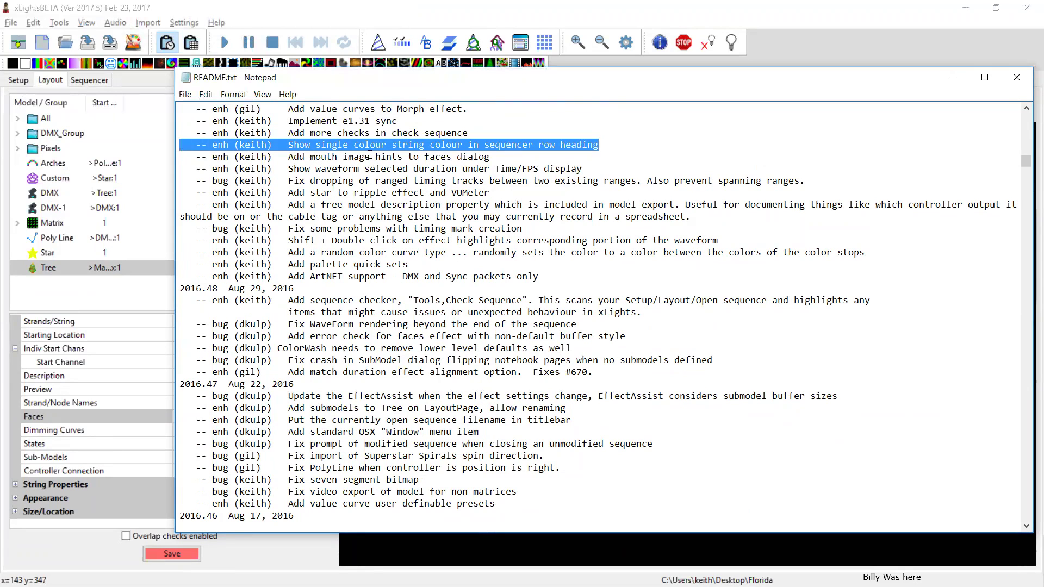
Return to xLights and draw a nearly horizontal Single Line model in the empty area right of the Poly Line.
click(452, 558)
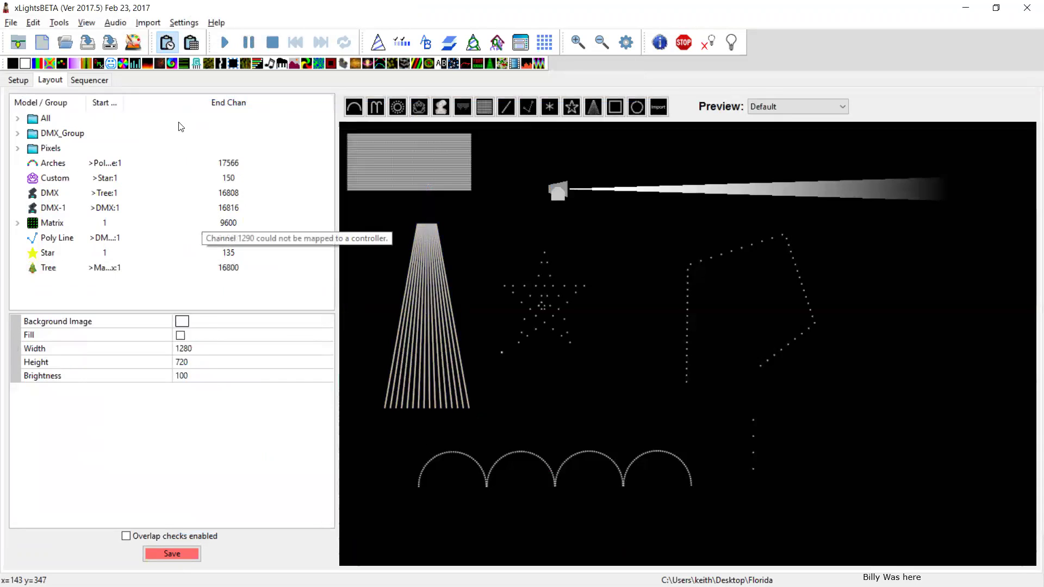
click(507, 108)
drag(840, 246, 981, 241)
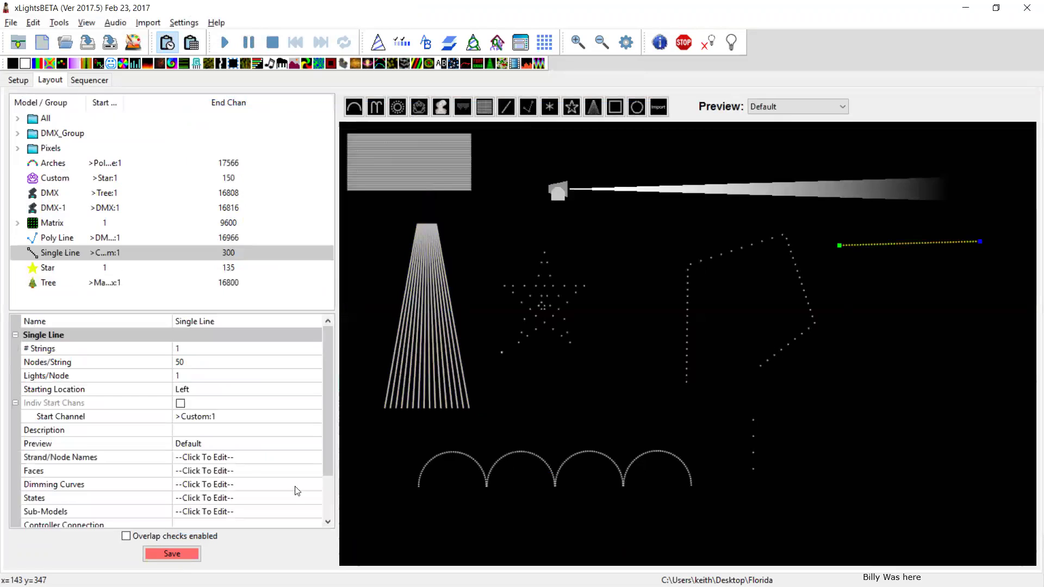
Set the Single Line model's string type to Single Color and its color to Aqua.
scroll(329, 511, down, 2)
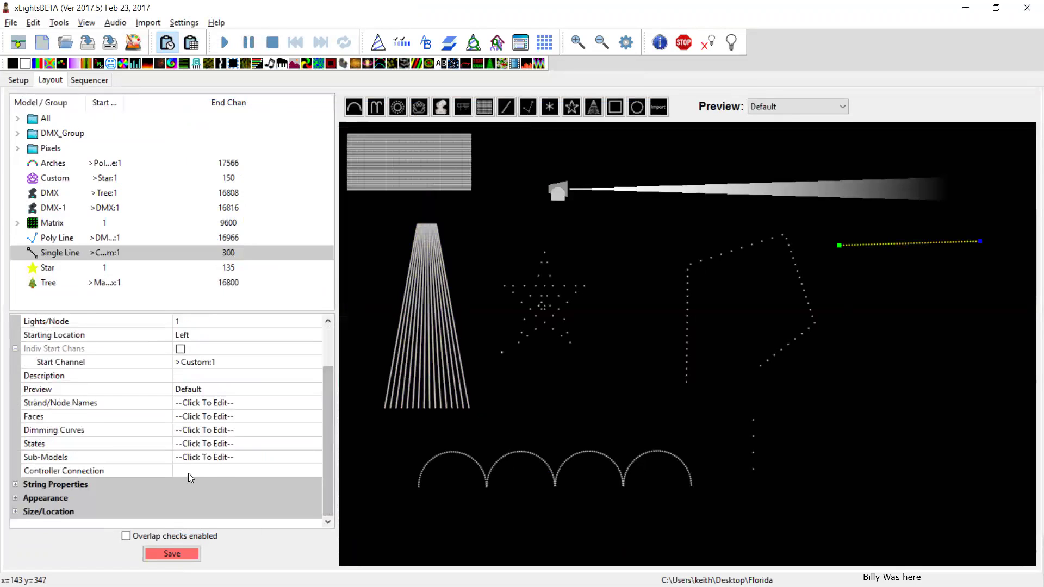
click(16, 484)
click(222, 503)
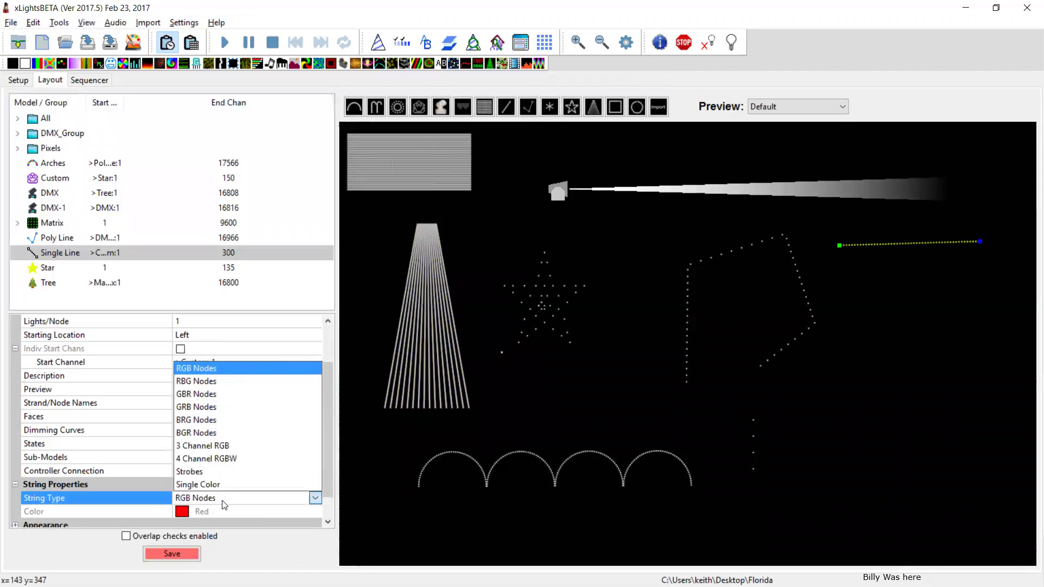
click(221, 484)
click(207, 513)
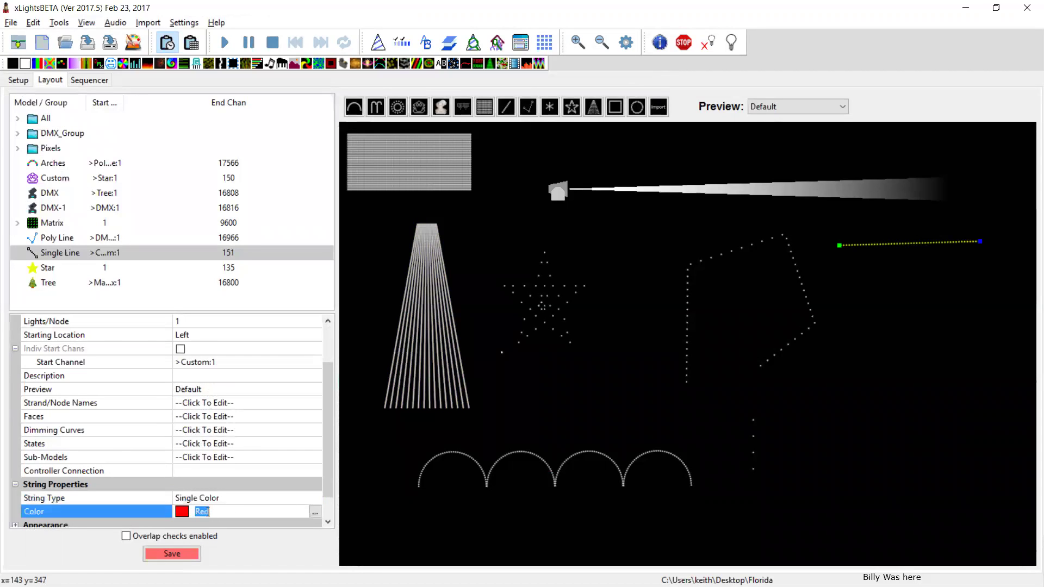
click(315, 513)
click(86, 87)
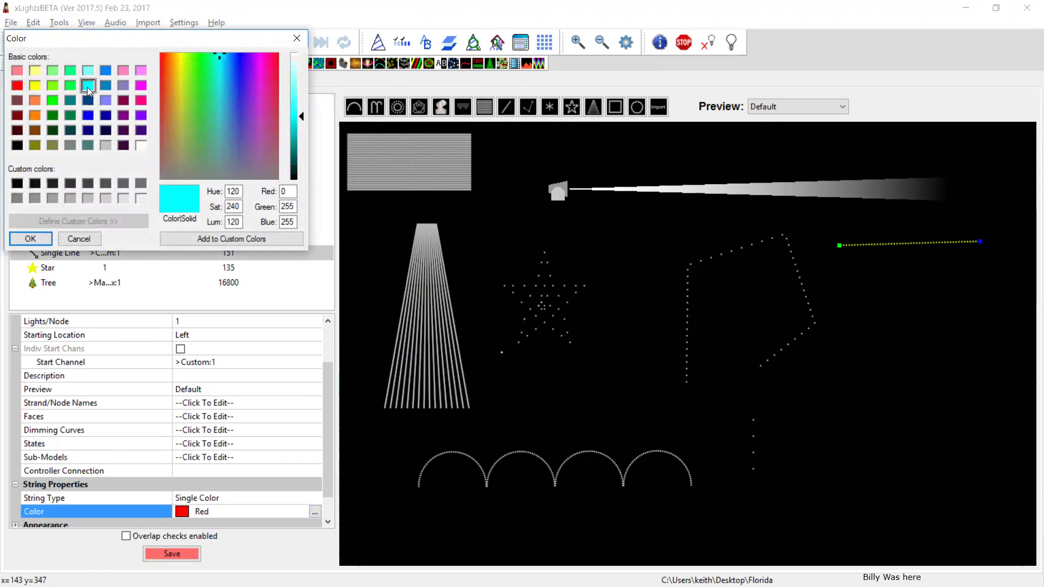
click(41, 238)
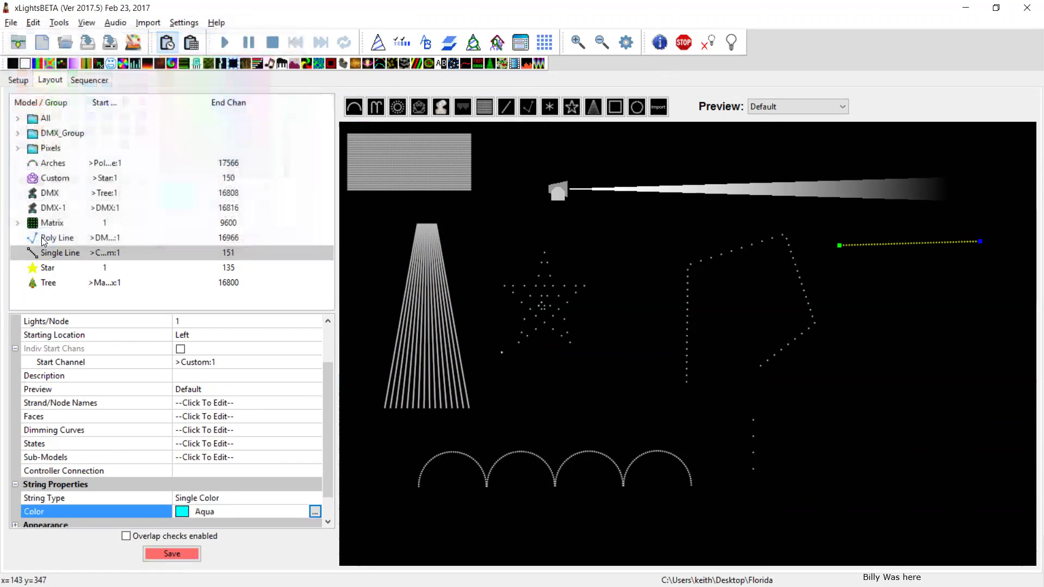
click(701, 215)
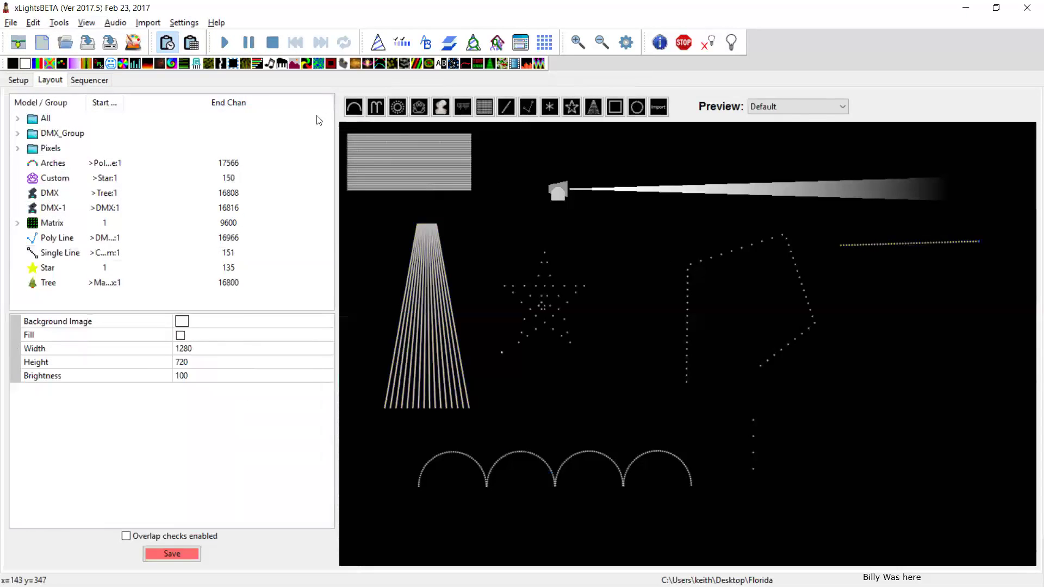
Discard the open sequence's changes and create a new animation sequence.
click(42, 42)
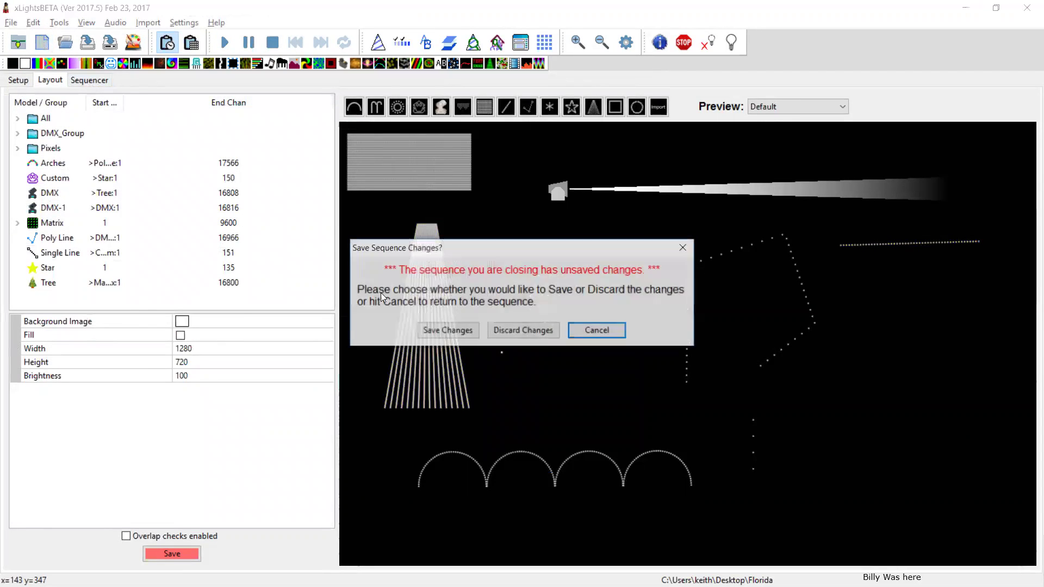
click(532, 325)
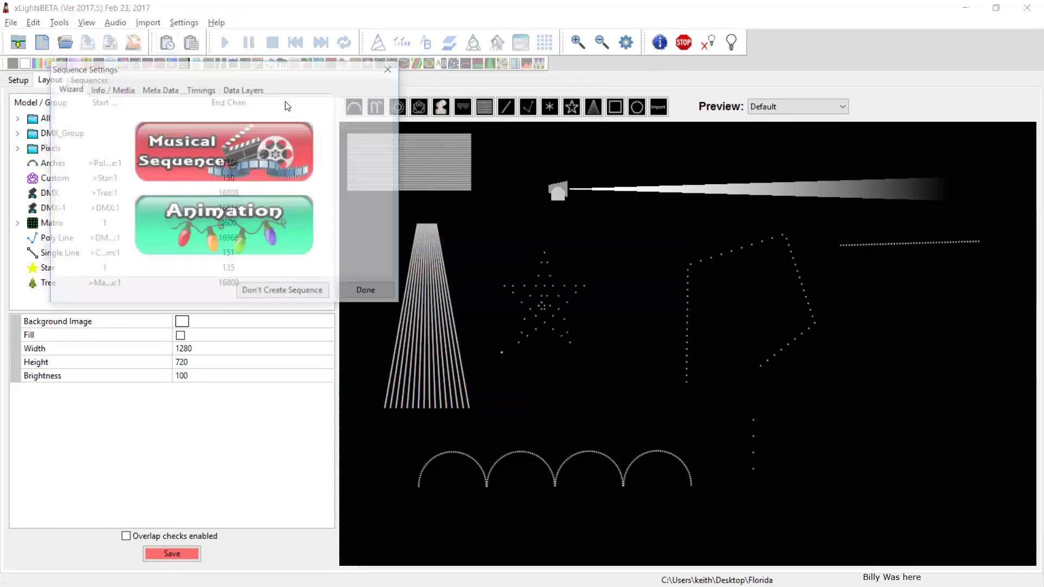
click(252, 209)
click(362, 321)
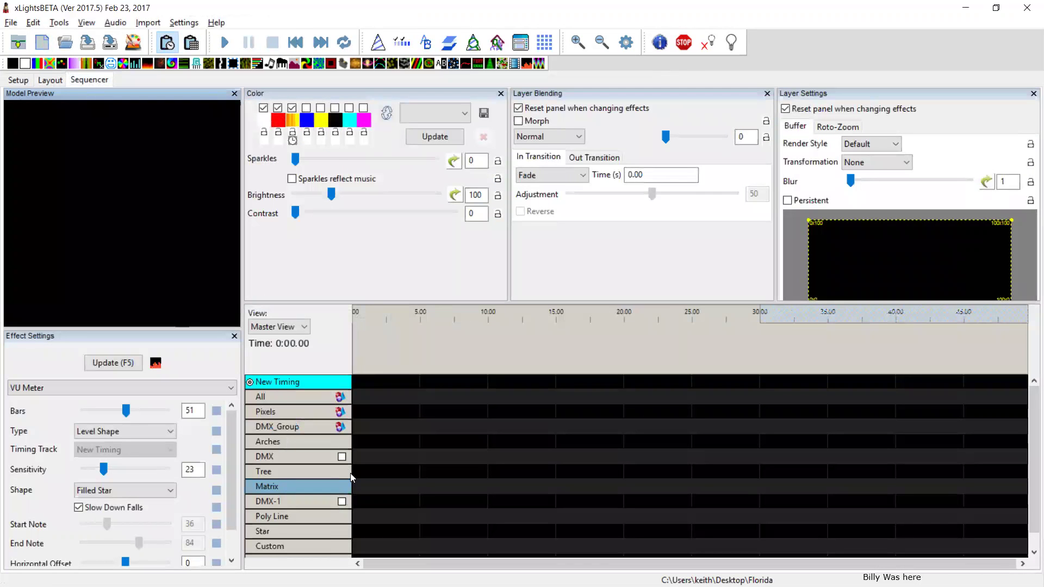
scroll(350, 473, down, 1)
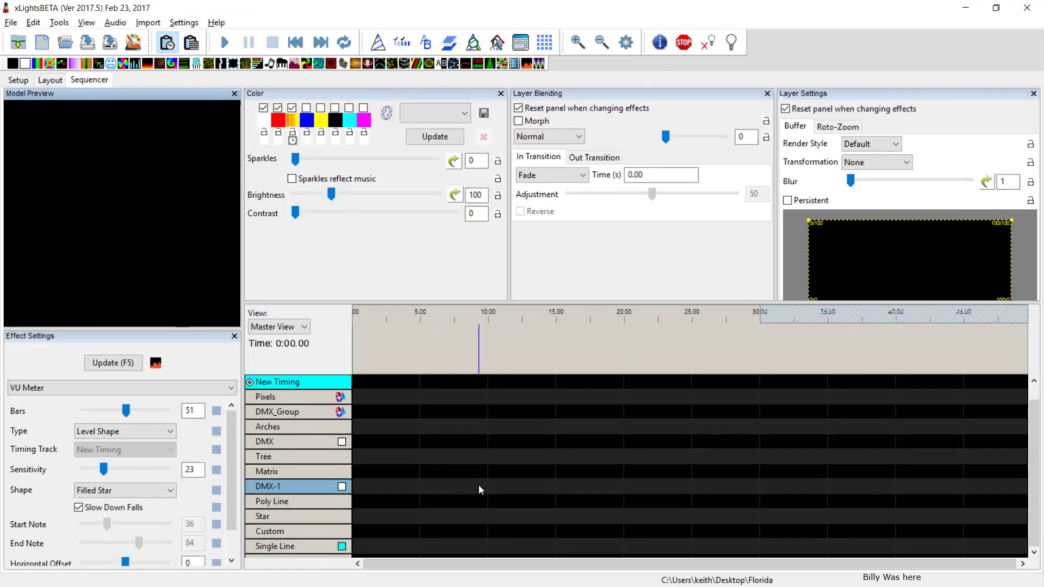
Switch to README.txt in Notepad and read the notes on e1.31 sync and value curves for the Morph, Fan and Shockwave effects.
key(alt+Tab)
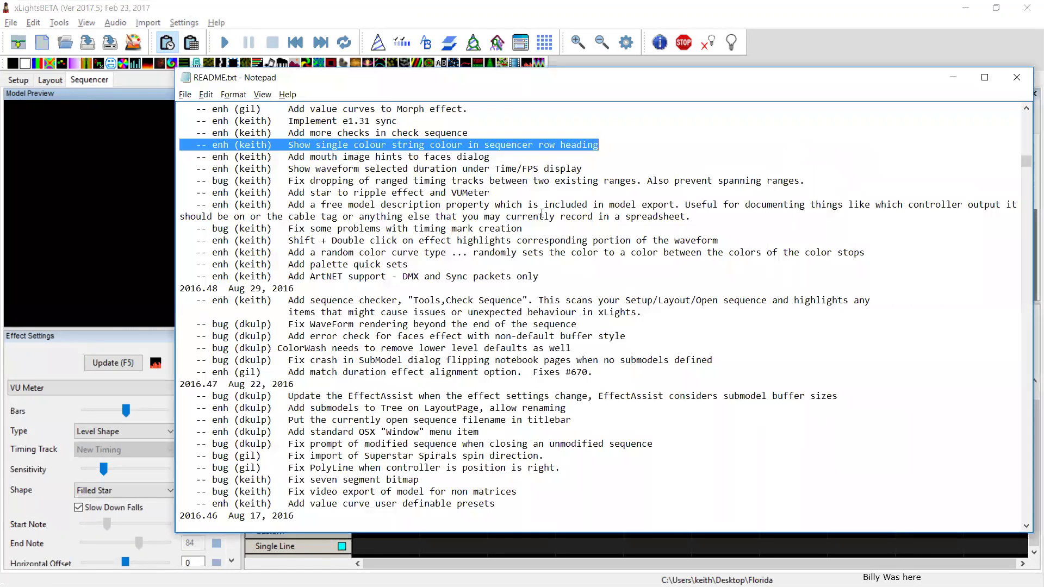
click(487, 125)
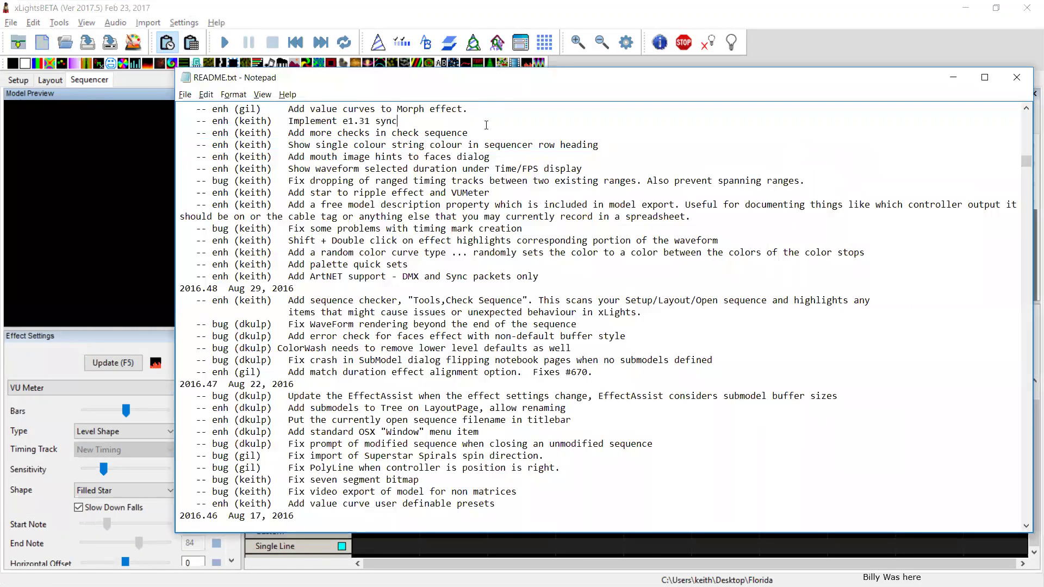
key(Up)
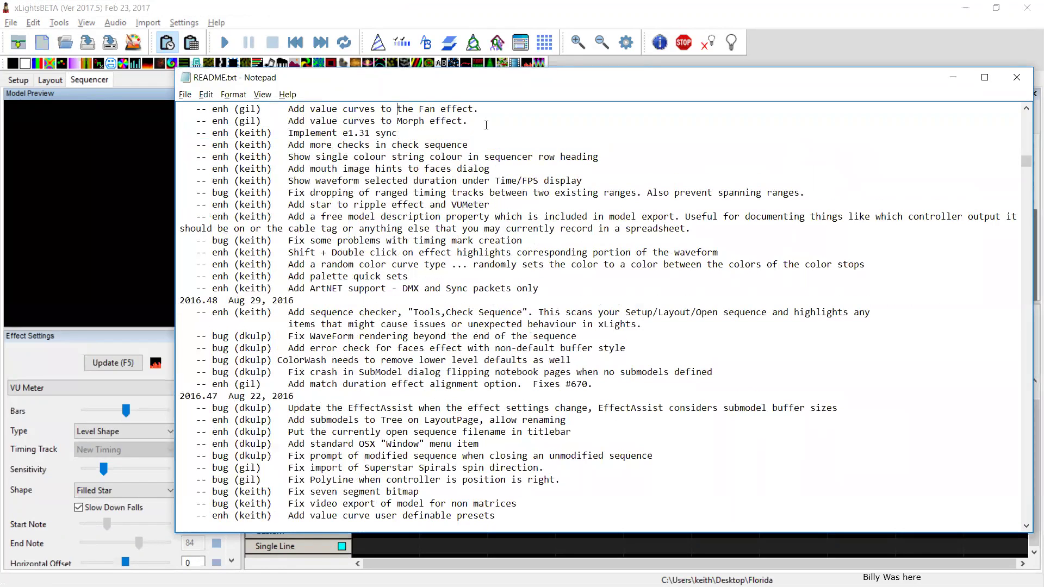
key(Up)
key(Up)
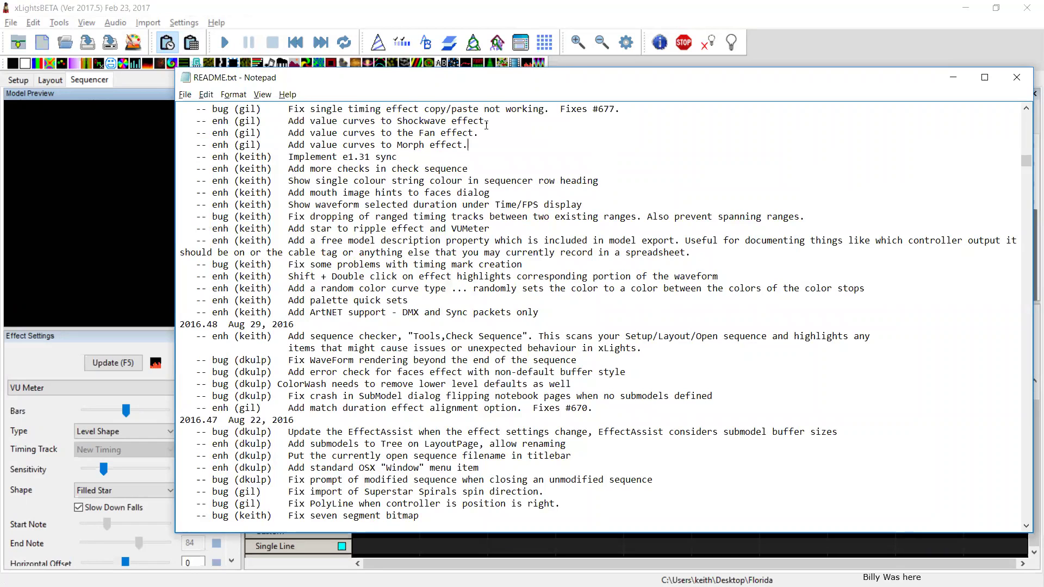
Switch back to xLights and add a Shockwave effect to the Matrix row from 5 s to about 13 s.
key(alt+Tab)
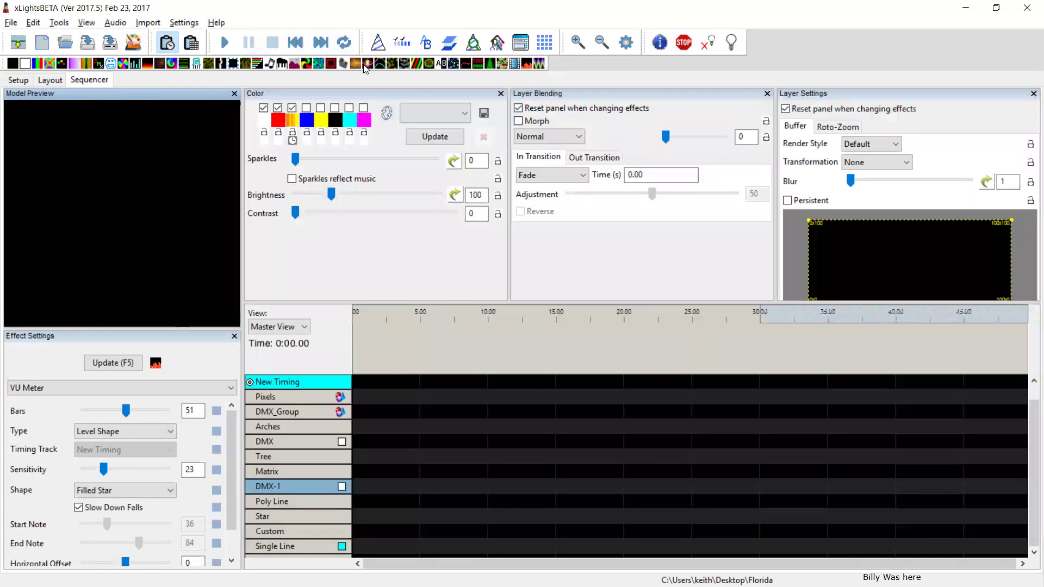
drag(368, 66, 403, 252)
drag(408, 349, 532, 466)
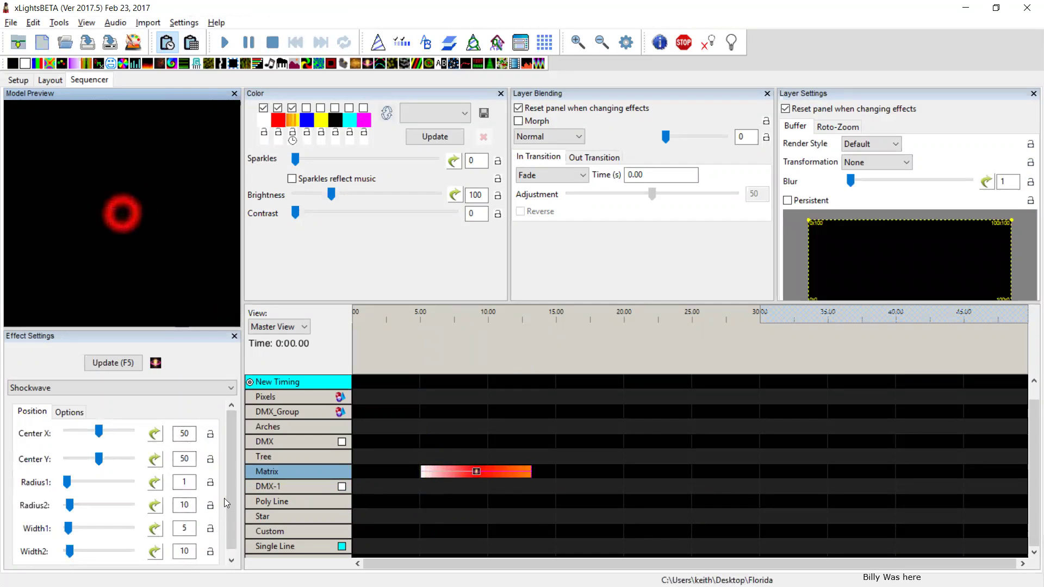
Review the Shockwave effect's position settings and its options.
drag(229, 505, 230, 533)
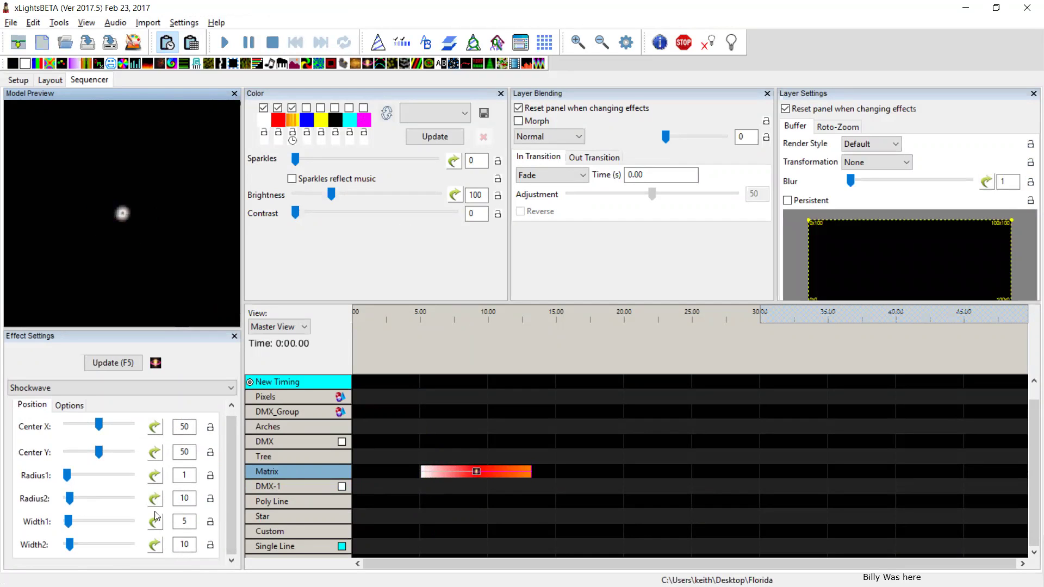
click(65, 406)
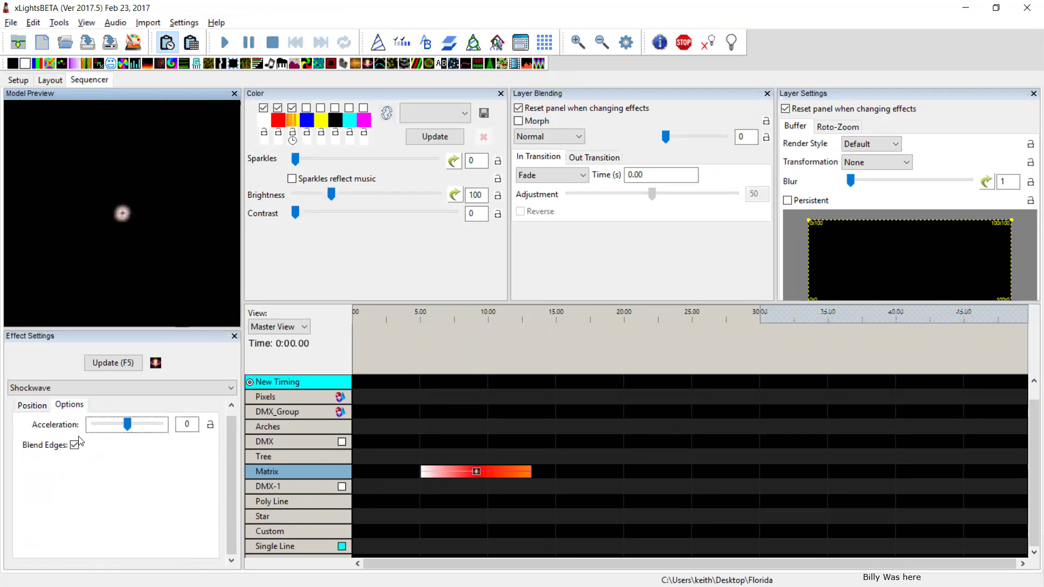
Give the Shockwave effect's Width2 setting a Saw Tooth value curve.
click(34, 405)
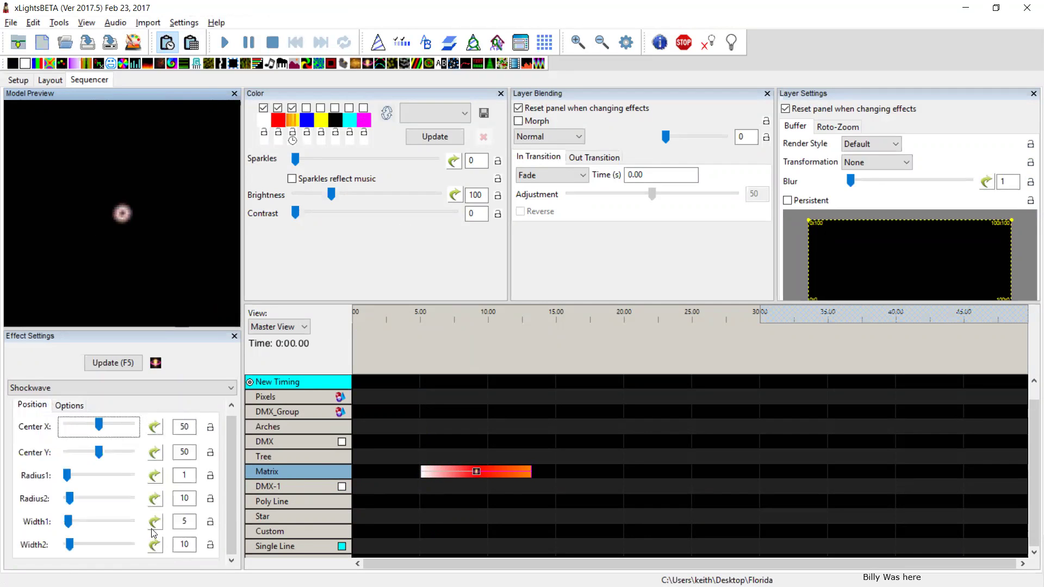
click(157, 545)
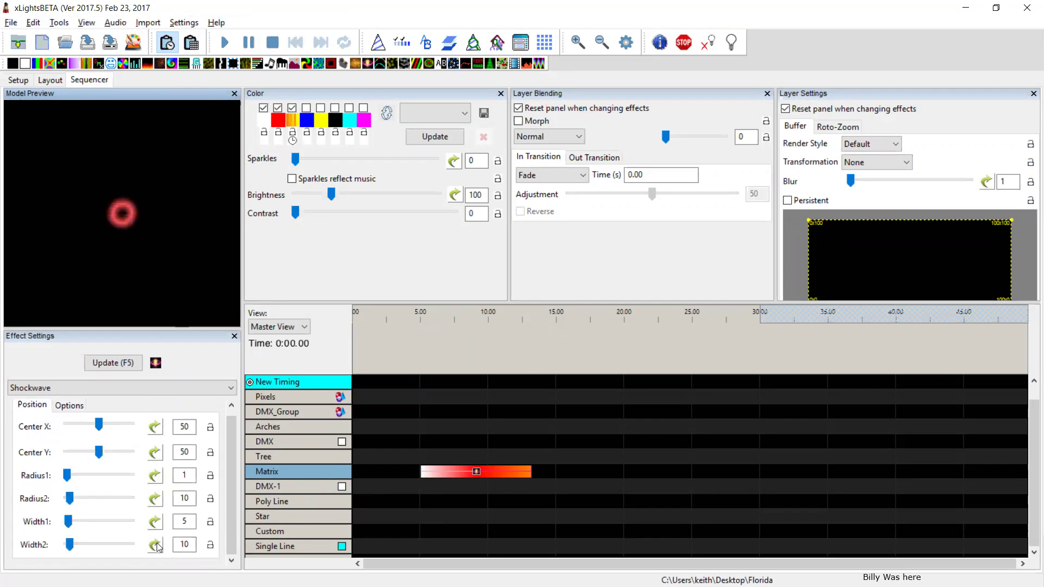
click(178, 168)
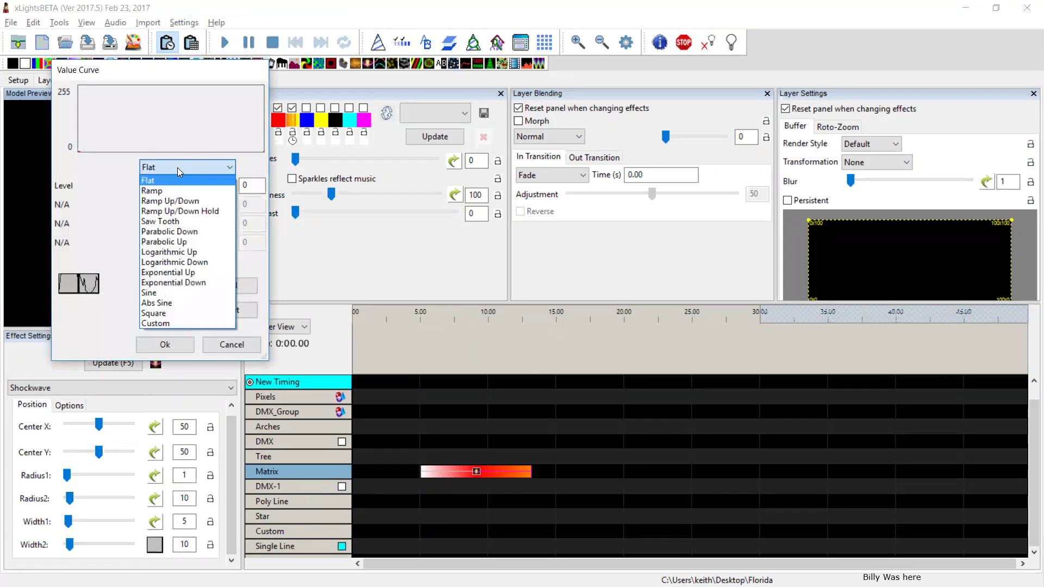
click(177, 222)
click(167, 344)
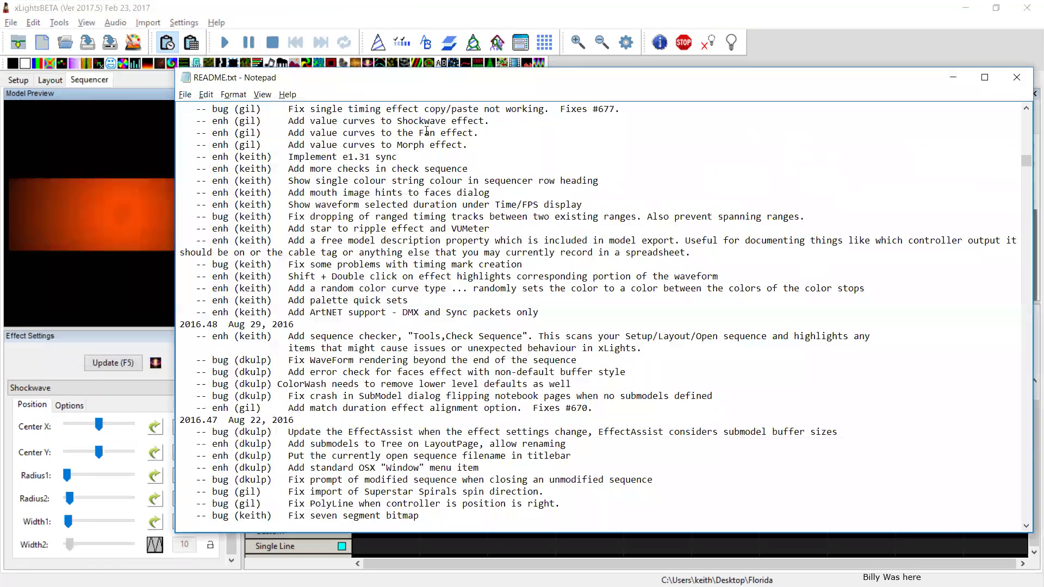
key(alt+F4)
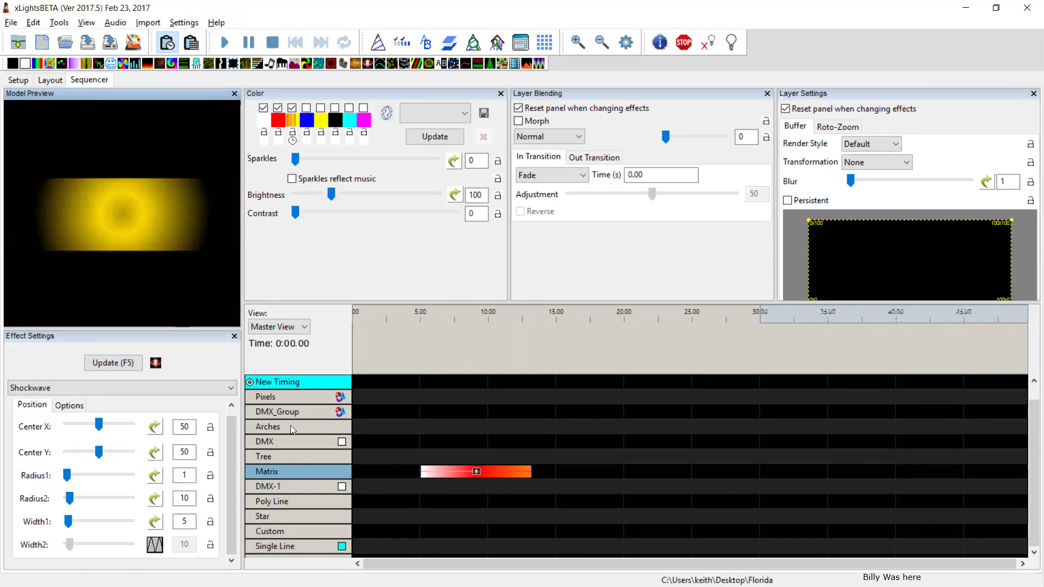
Apply the second preset value curve to the Shockwave effect's Center X and preview the effect on the Matrix.
click(157, 428)
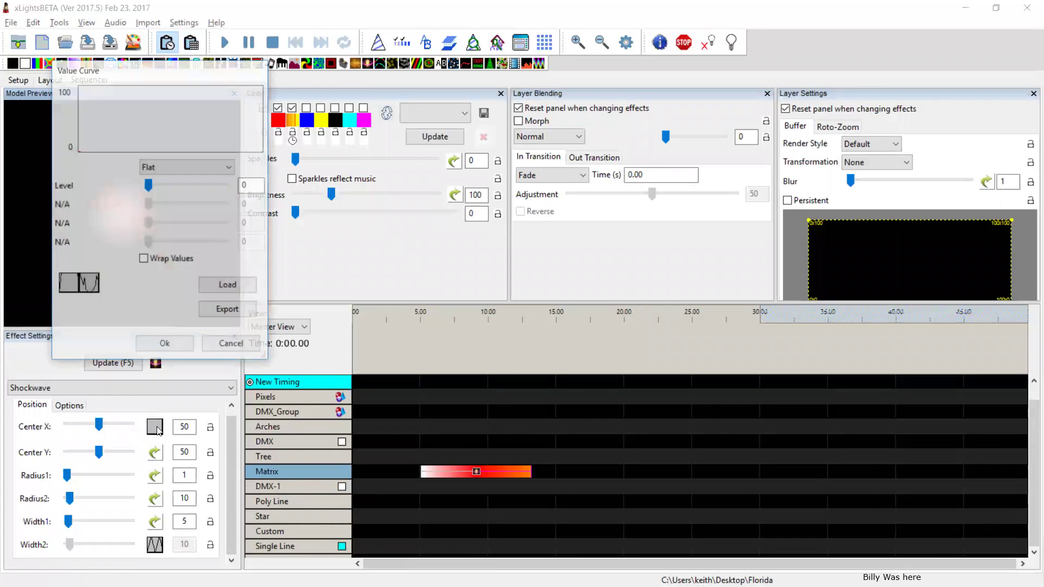
click(88, 281)
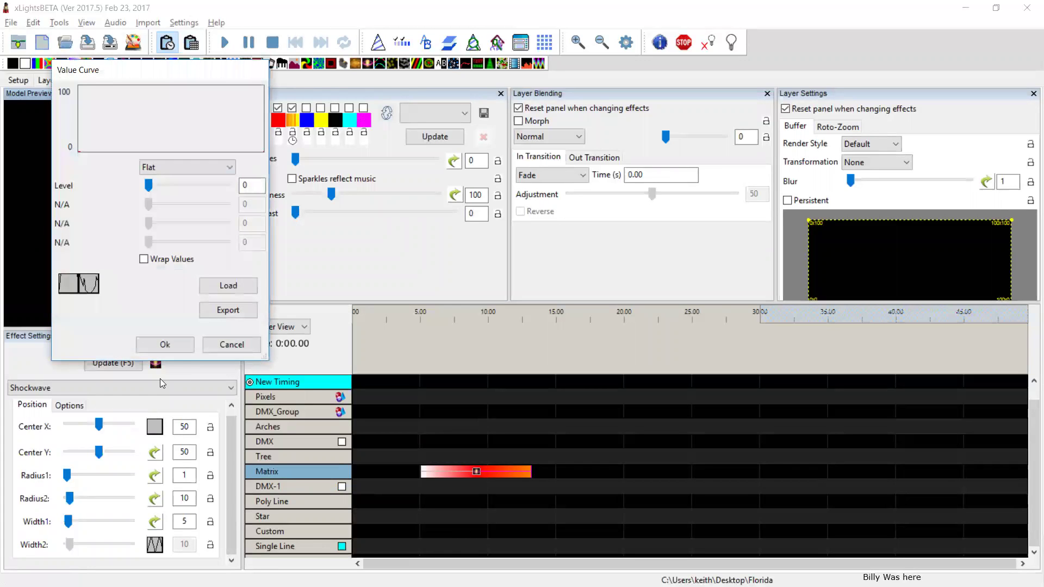
click(177, 344)
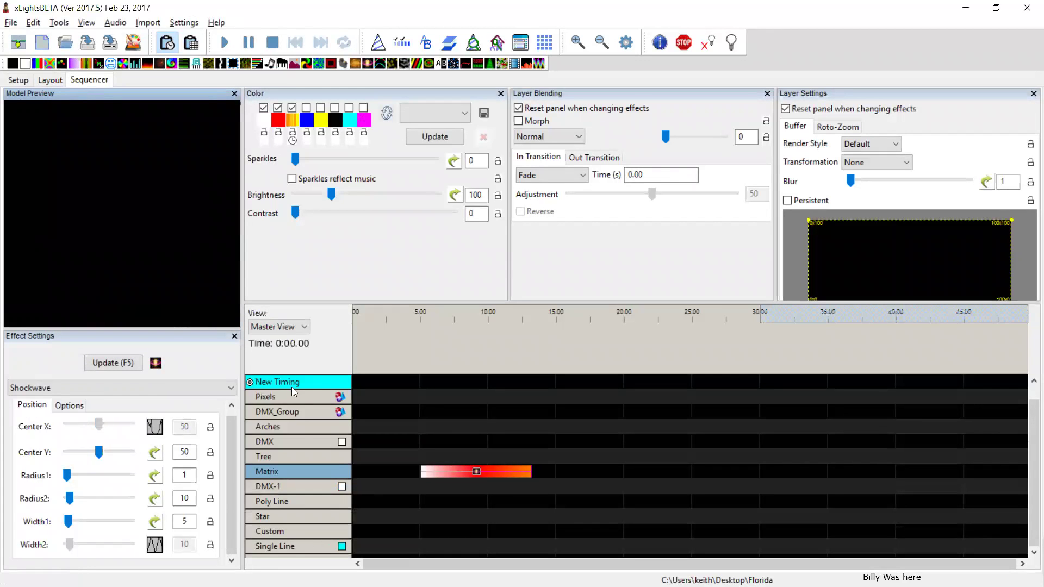
click(486, 471)
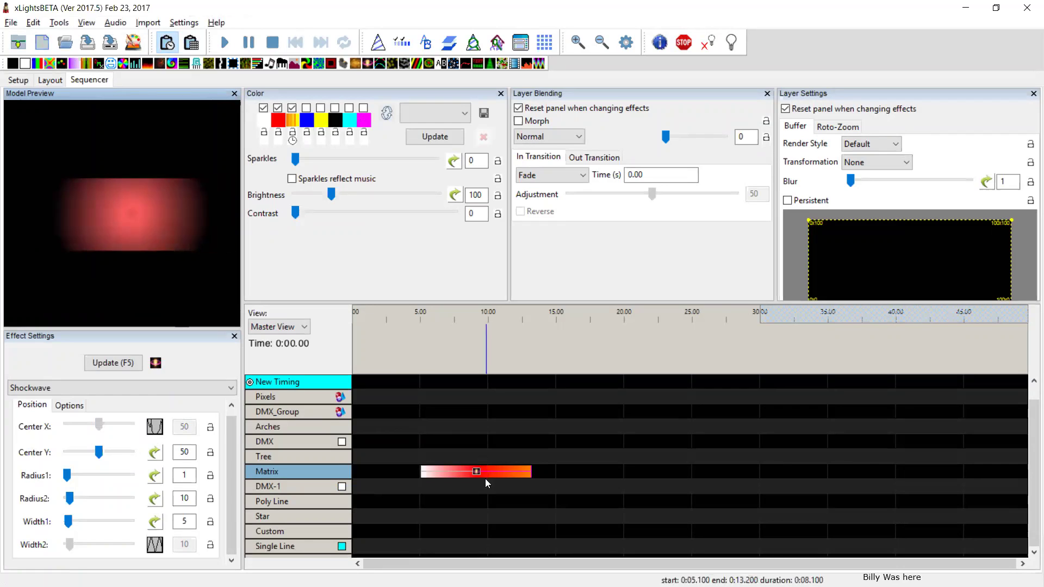
click(477, 473)
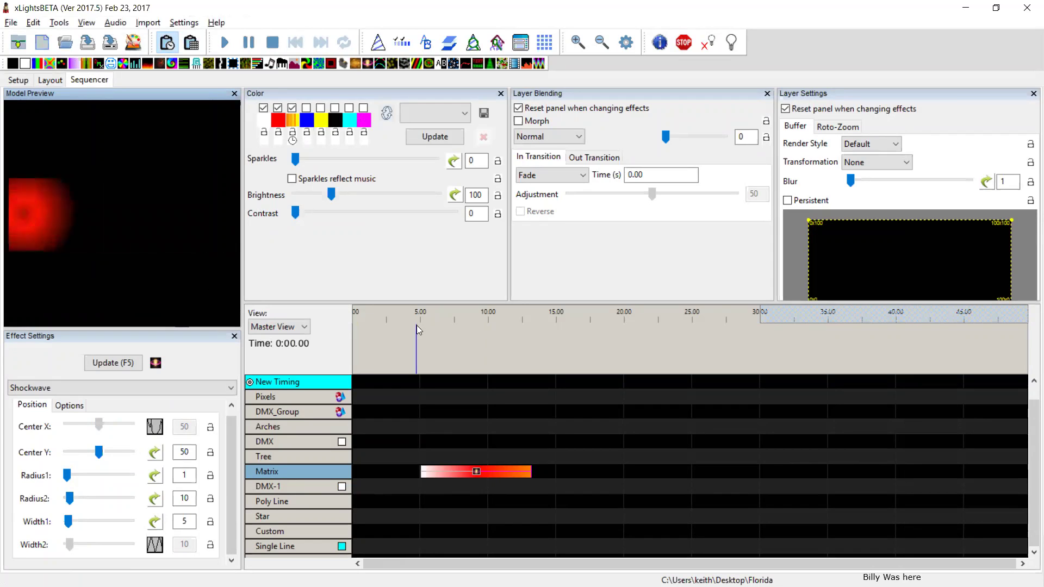
Switch to README.txt in Notepad and read the notes on the default minimal-grid model group and the additive/subtractive/min/max blend modes.
key(alt+Tab)
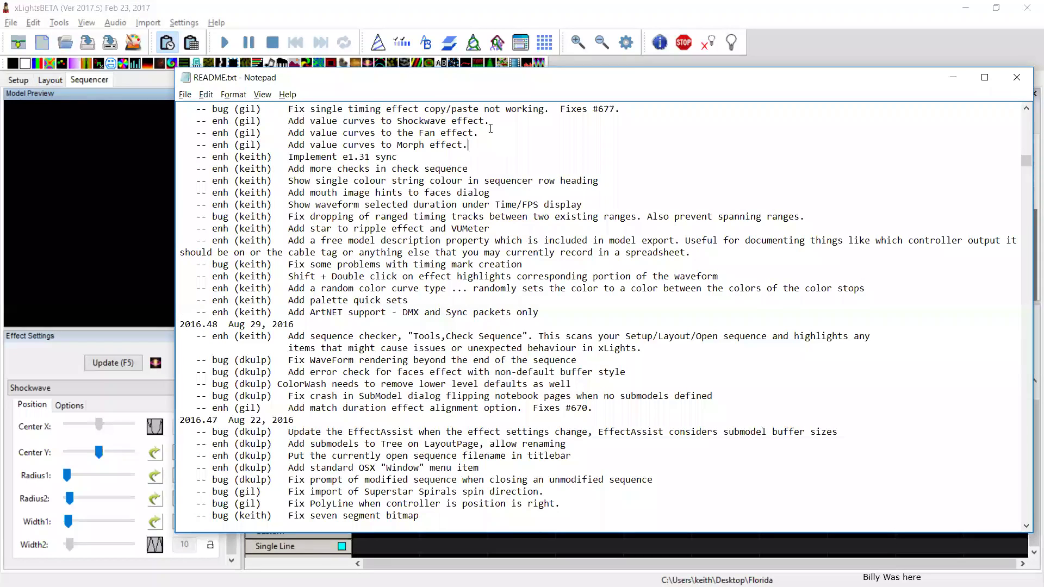
scroll(491, 129, up, 2)
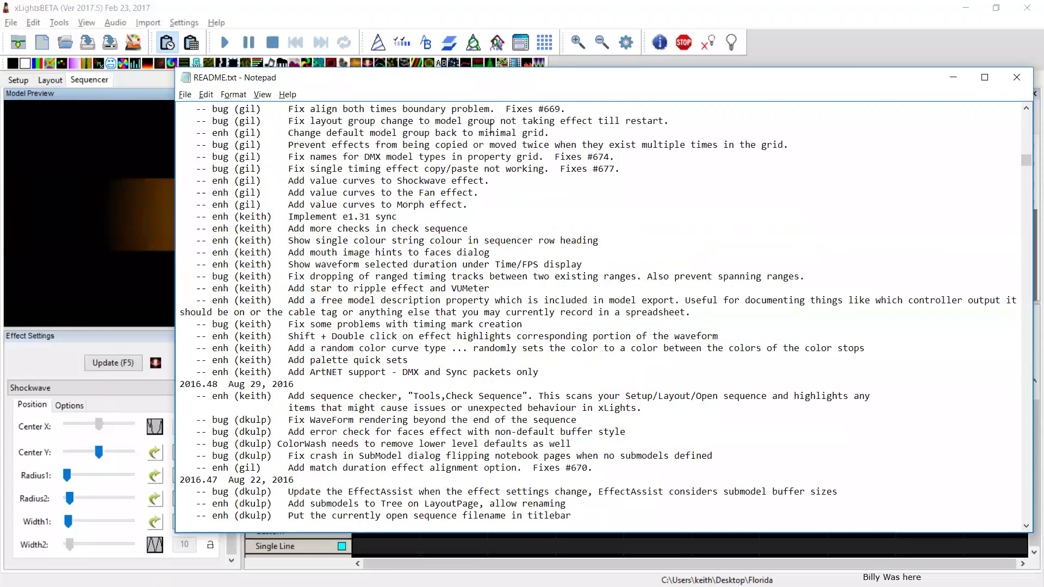
drag(551, 132, 180, 133)
scroll(234, 142, up, 4)
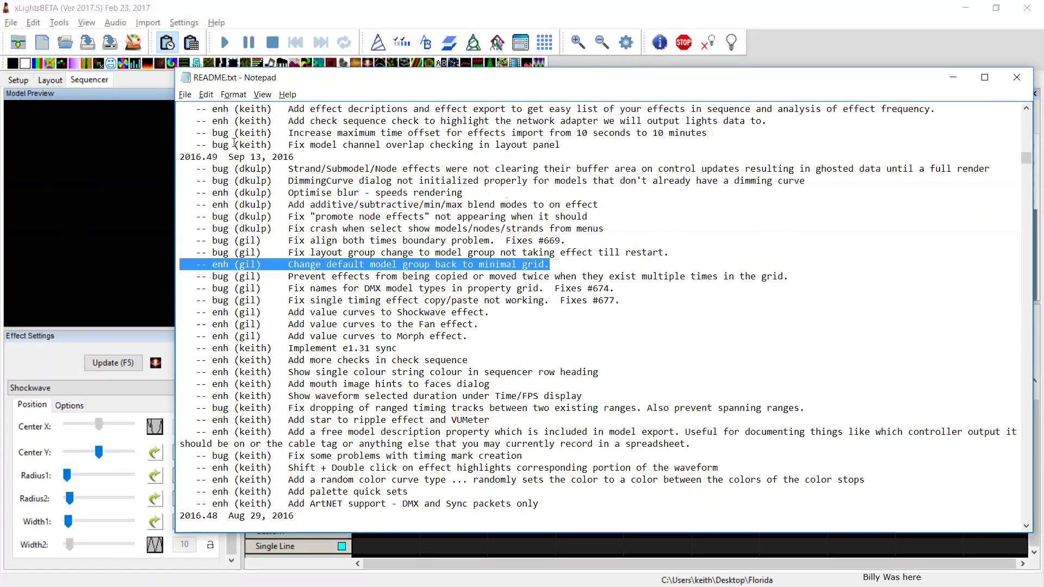
scroll(460, 225, up, 1)
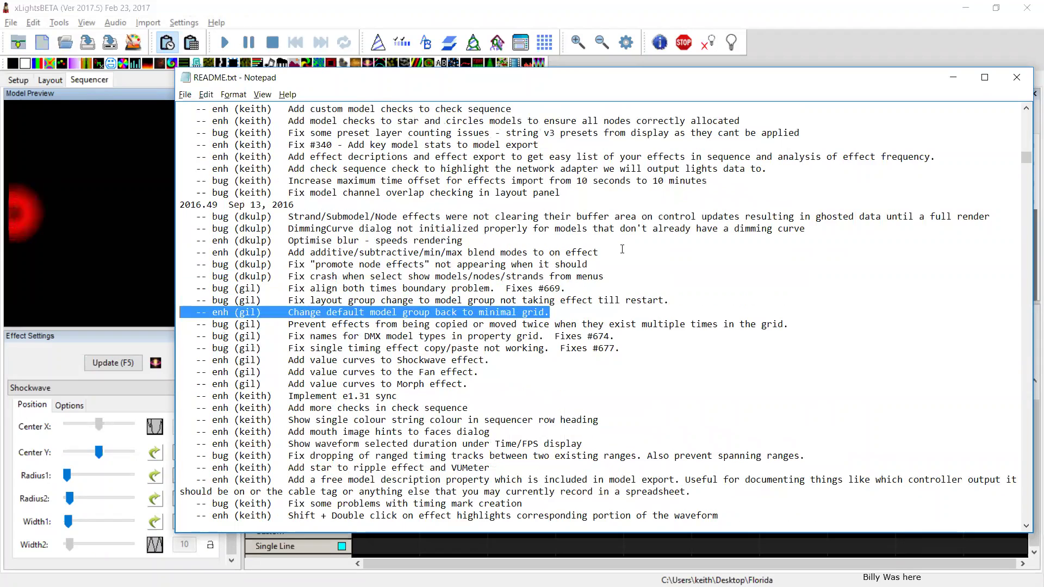
mouse_move(181, 264)
mouse_down()
mouse_move(311, 263)
mouse_move(178, 251)
mouse_move(177, 240)
mouse_move(176, 252)
mouse_up()
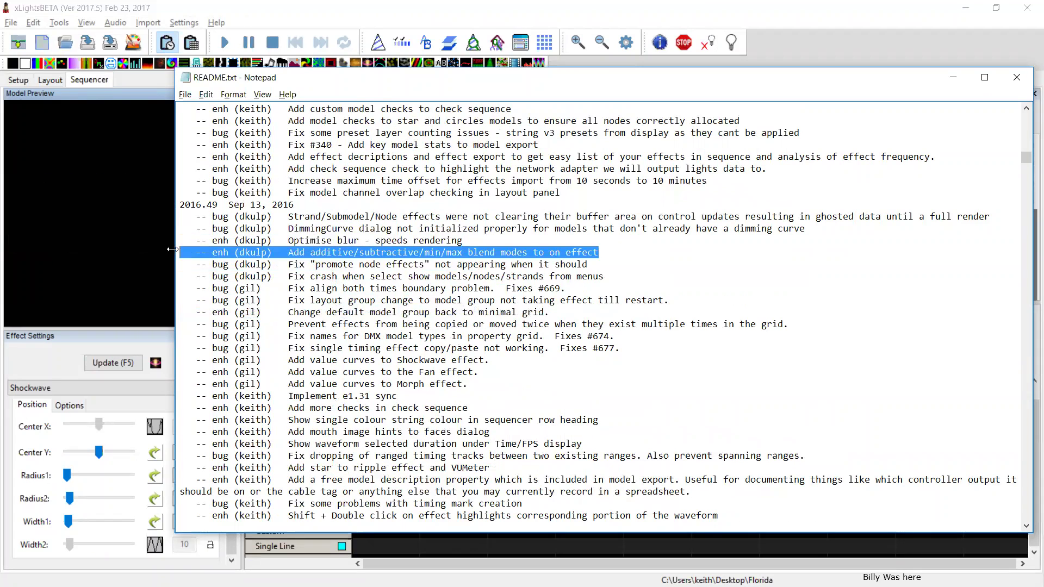
Switch back to xLights and insert two extra layers below the Matrix row.
key(alt+Tab)
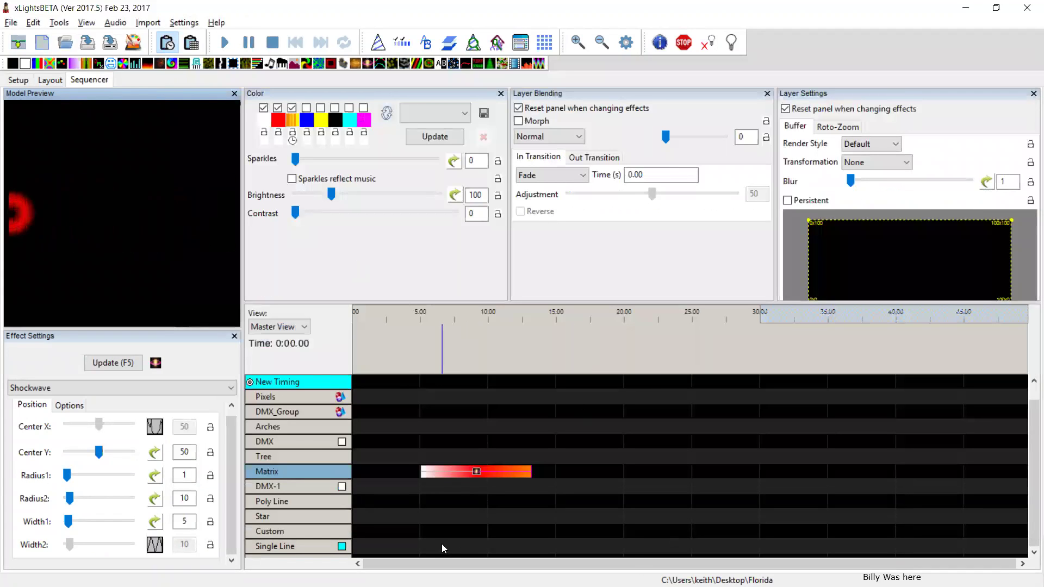
right_click(287, 472)
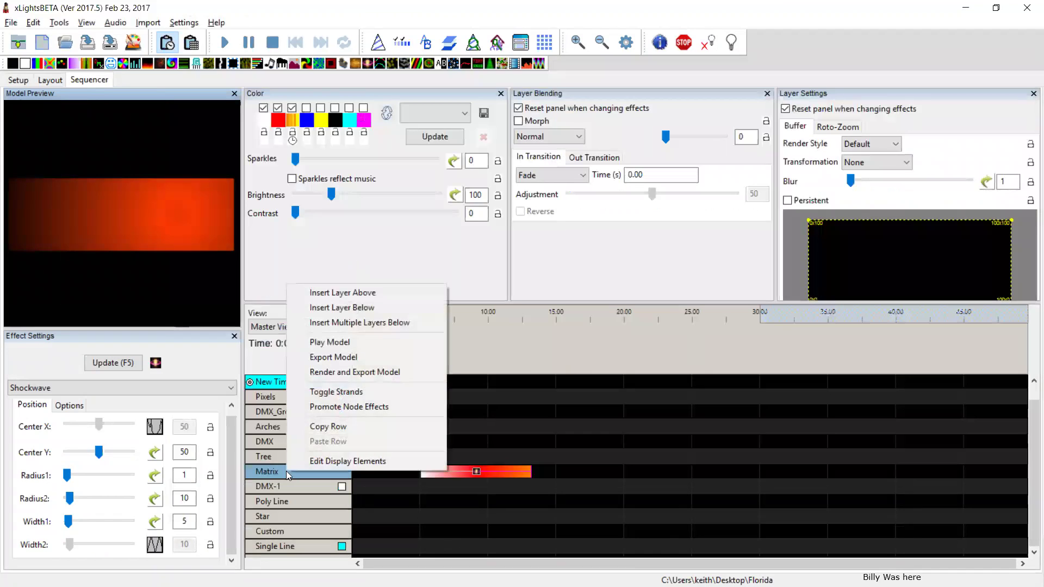
click(368, 322)
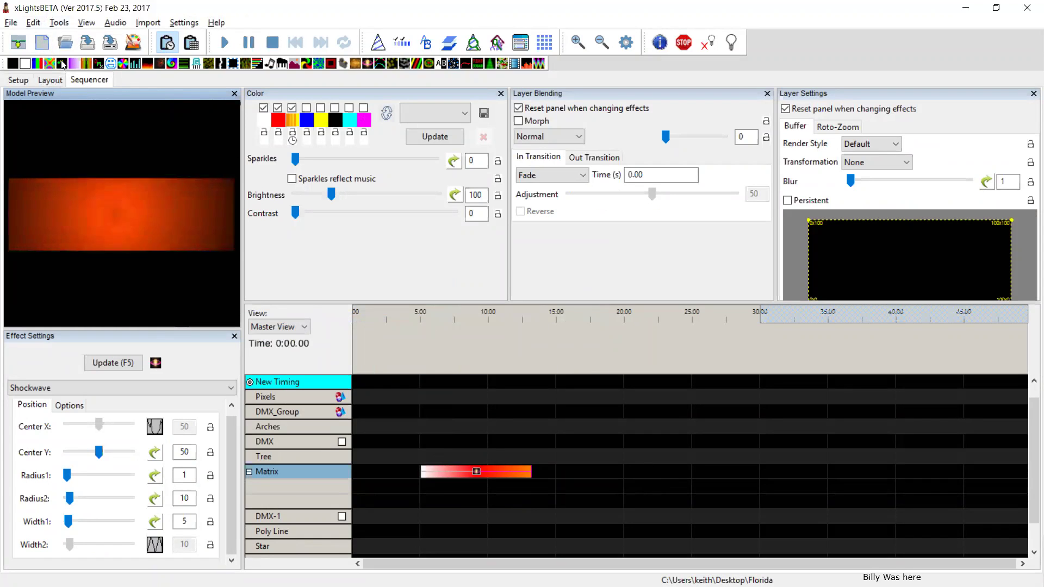
Add a Color Wash to the Matrix's first layer from about 21.4 s to 28.4 s and a matching Fire effect beneath it.
drag(48, 64, 738, 472)
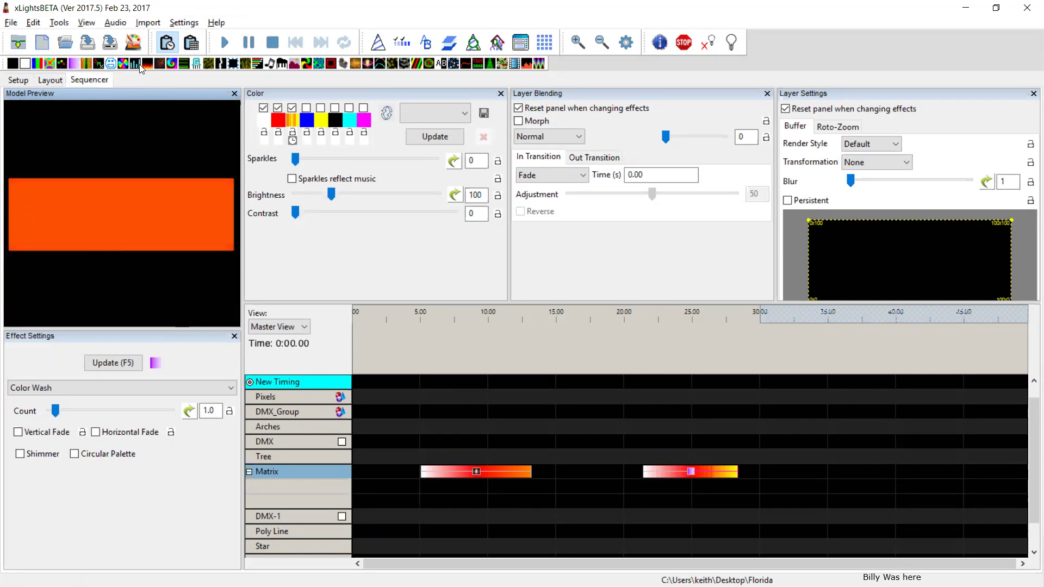
drag(150, 64, 402, 274)
mouse_move(637, 428)
mouse_down()
mouse_move(652, 492)
mouse_move(737, 485)
mouse_up()
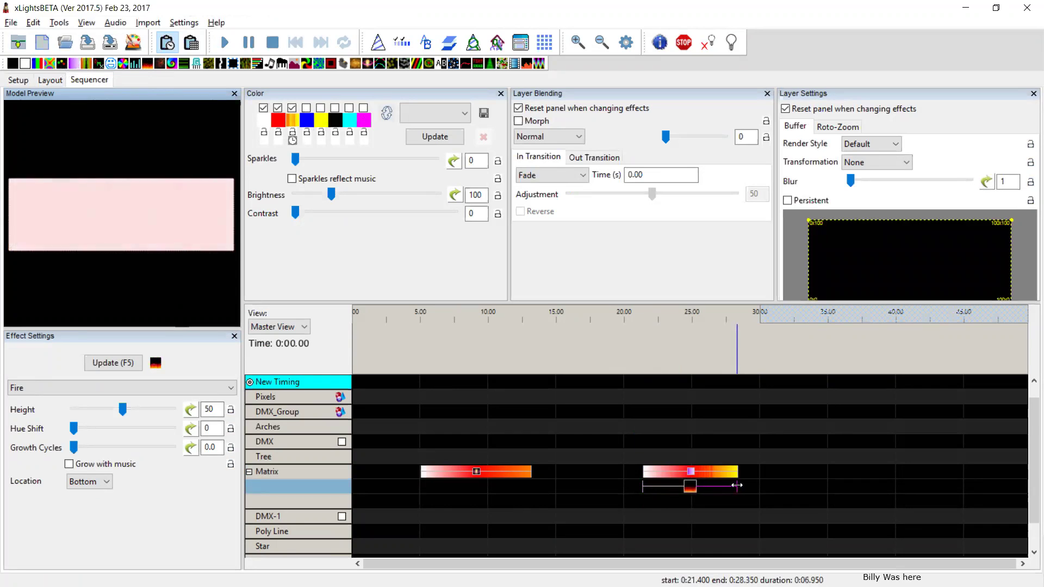
Try the Additive, Subtractive and Max blend modes on the Matrix's Color Wash effect, ending with Min.
click(692, 473)
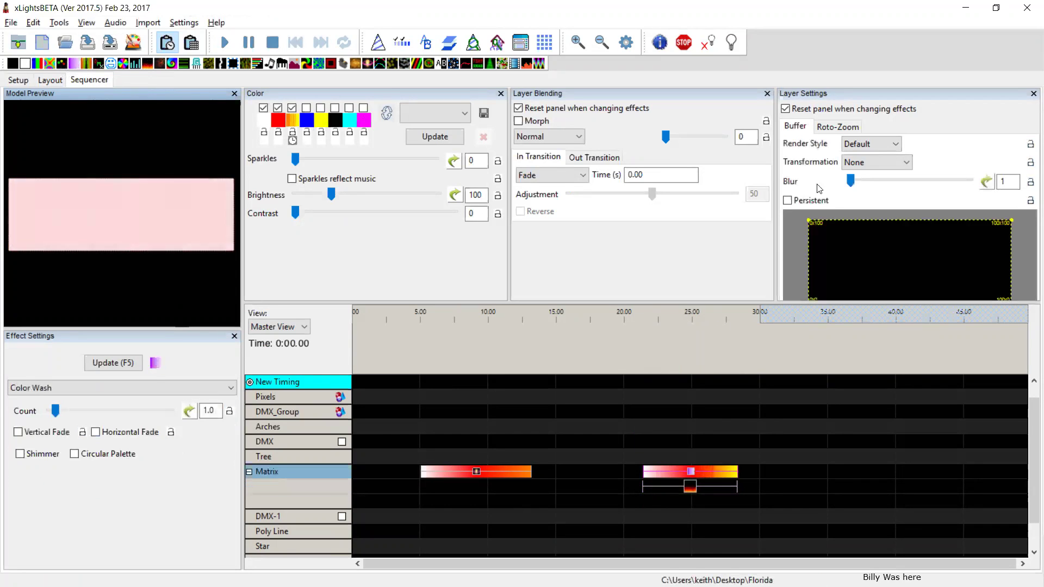
click(572, 138)
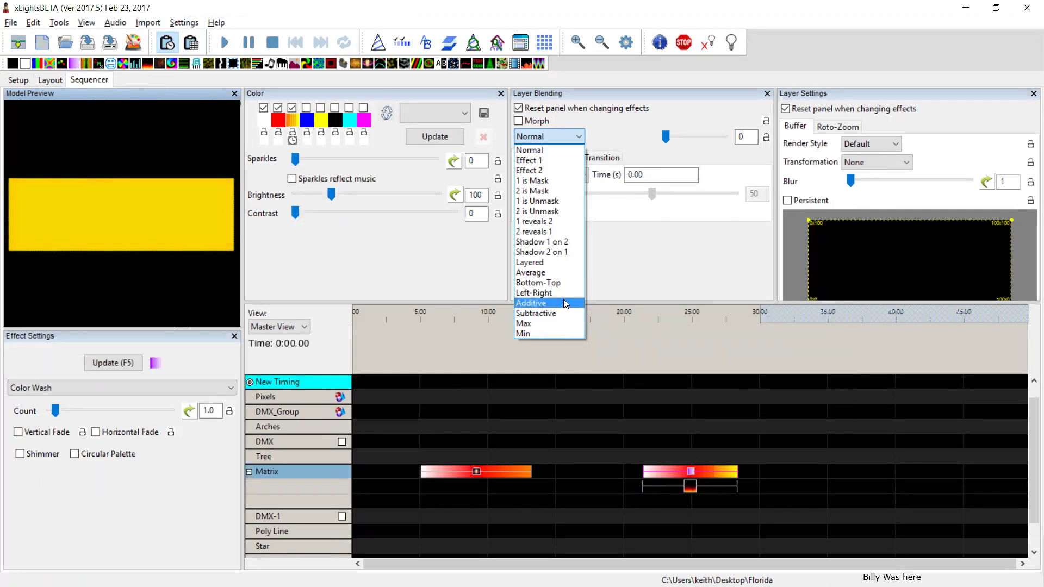
click(566, 304)
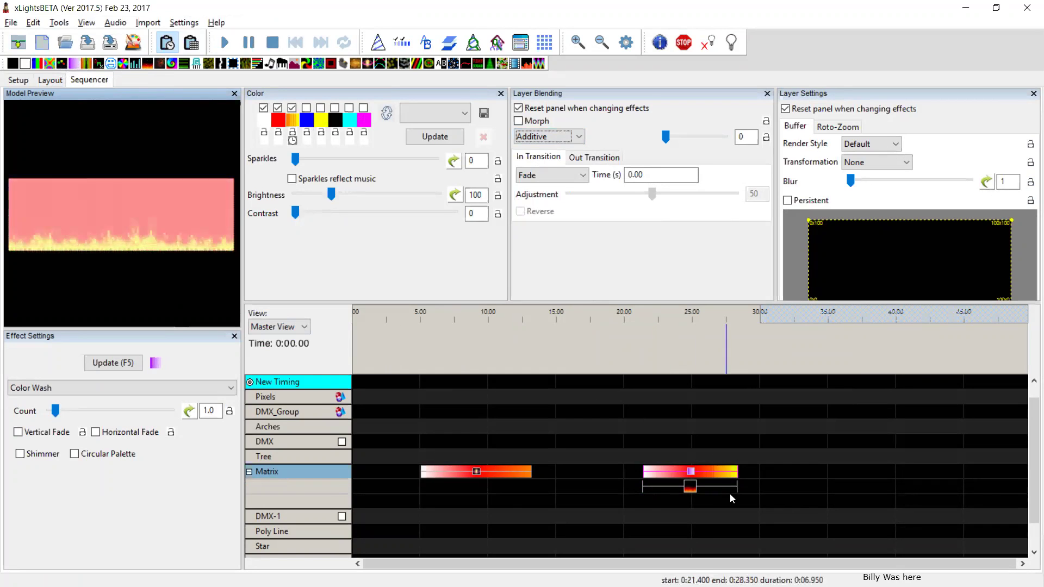
click(546, 137)
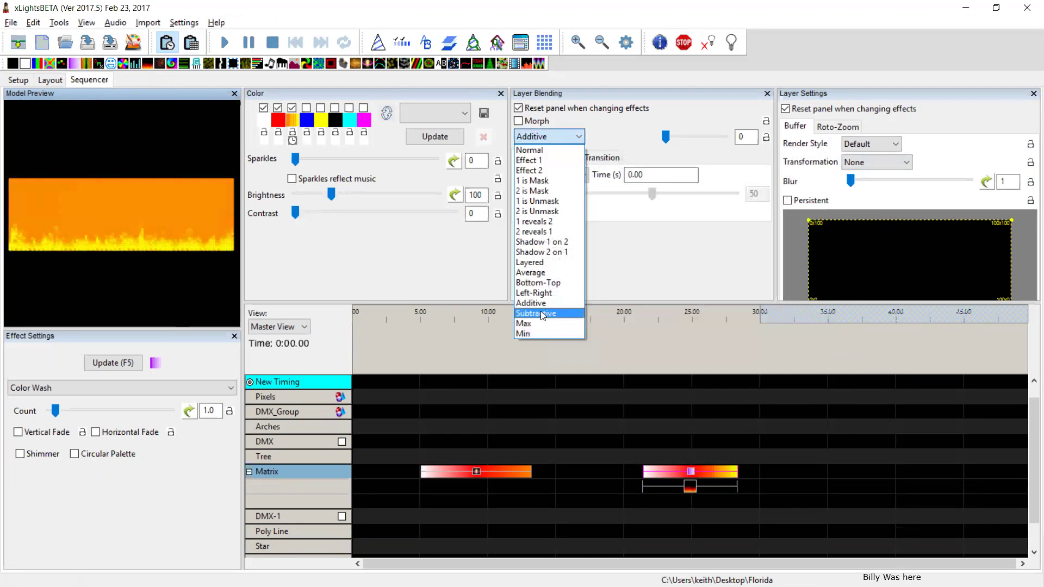
click(542, 314)
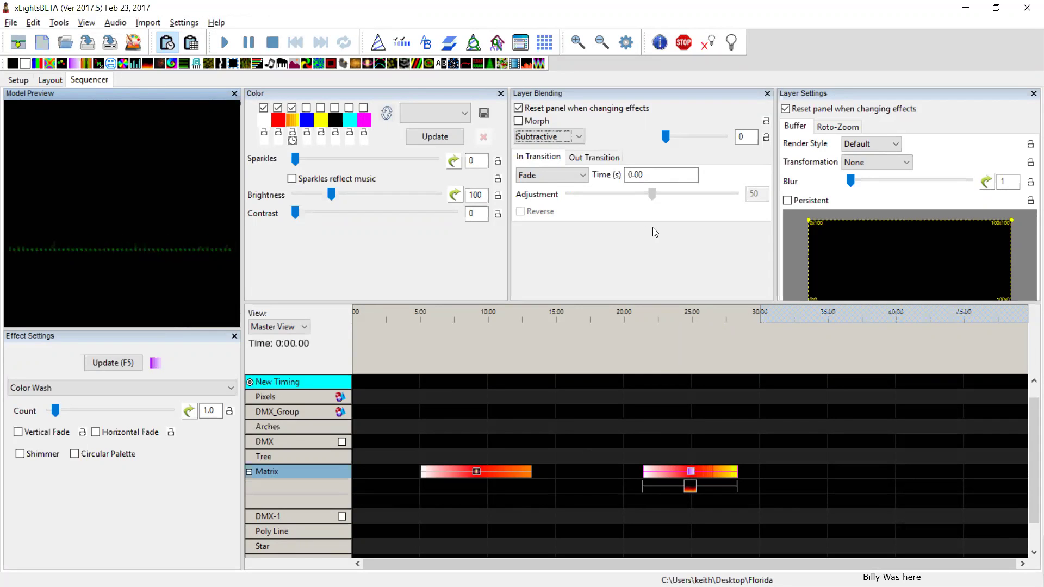
click(548, 136)
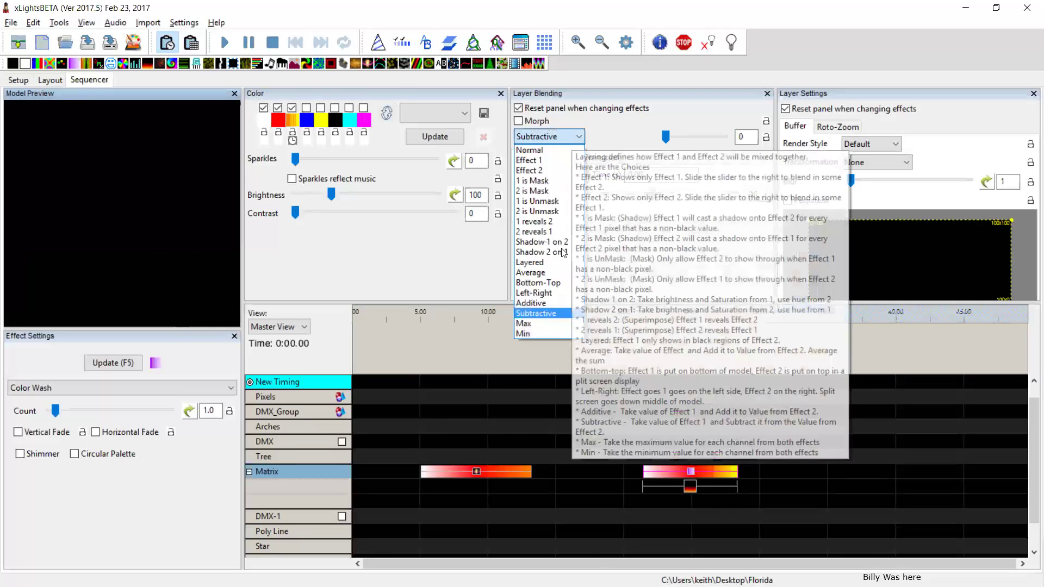
click(545, 324)
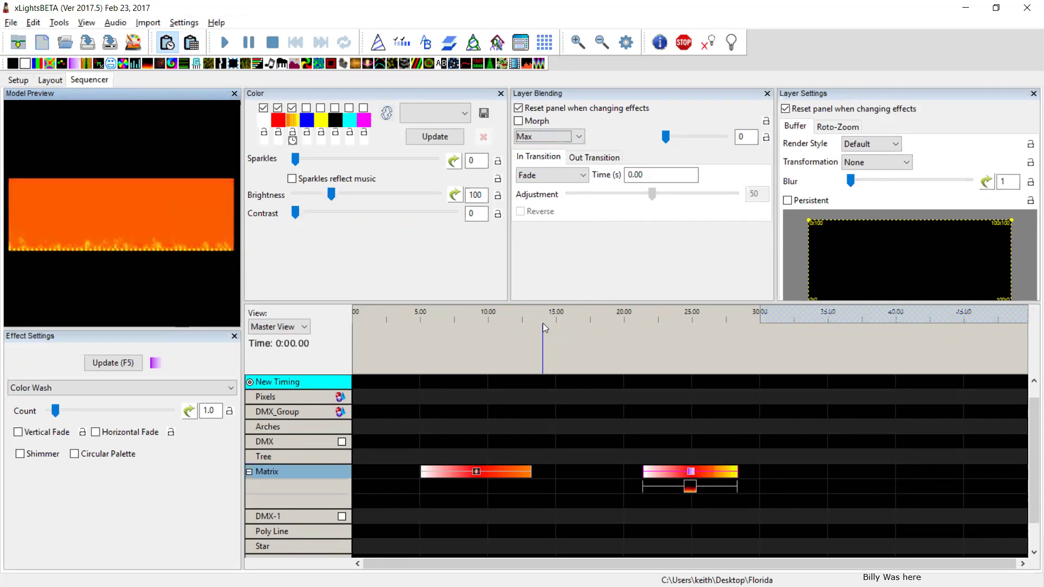
click(548, 136)
click(560, 334)
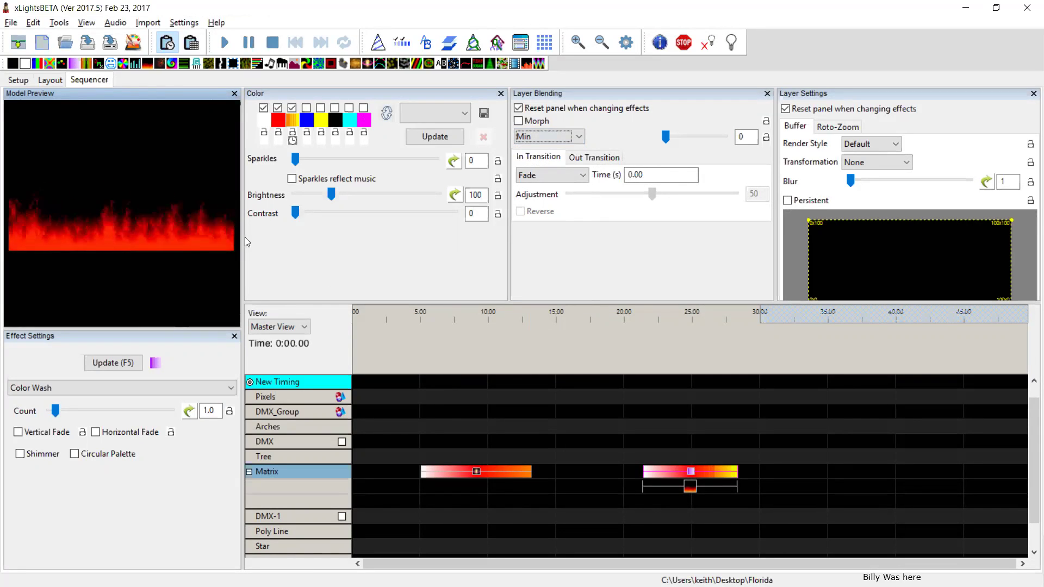
click(141, 249)
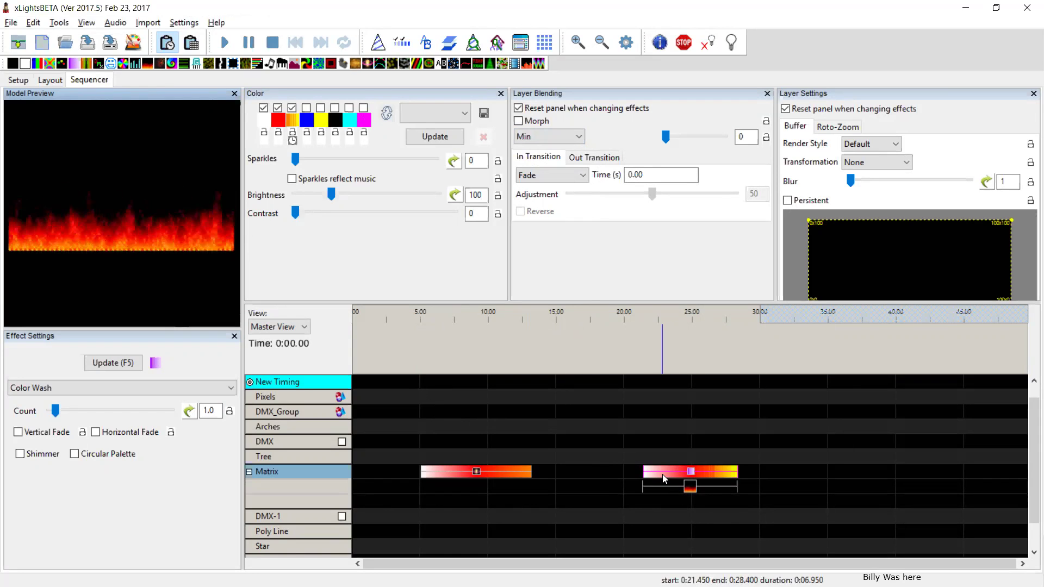
Switch to README.txt in Notepad and read upward from the blur optimisation note into the release notes above 2016.49.
key(alt+Tab)
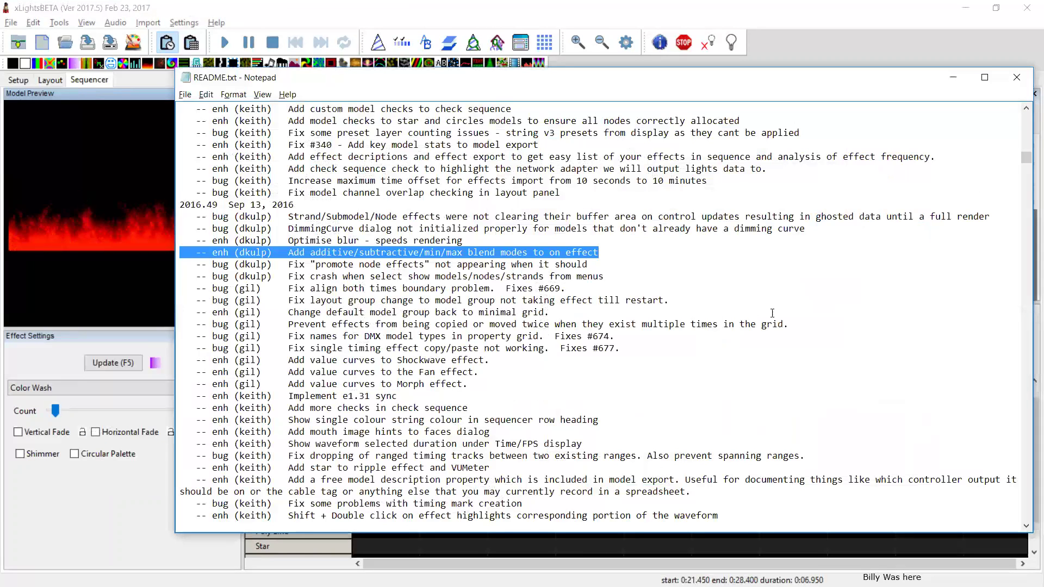
click(627, 240)
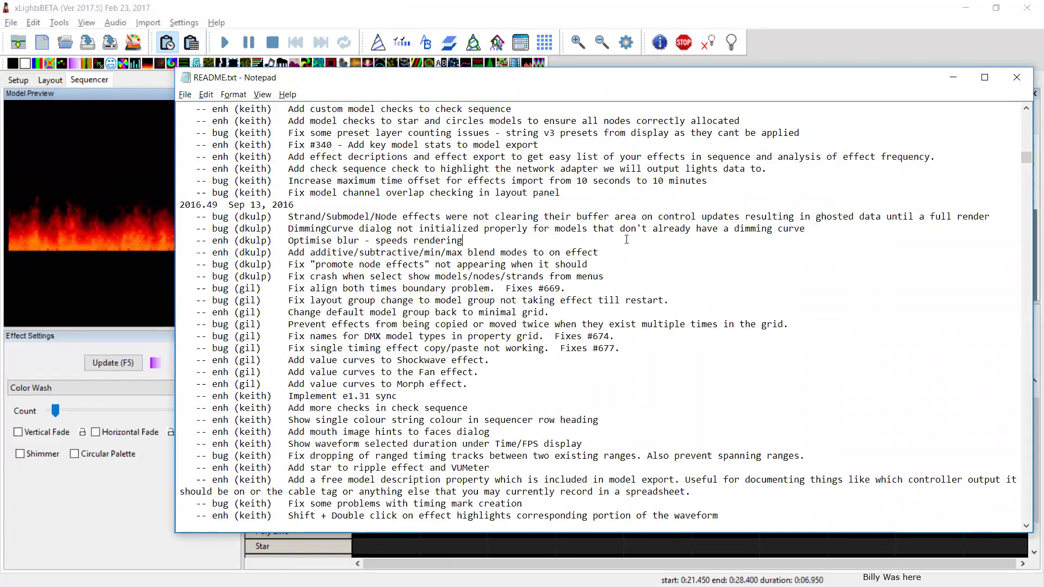
key(Right)
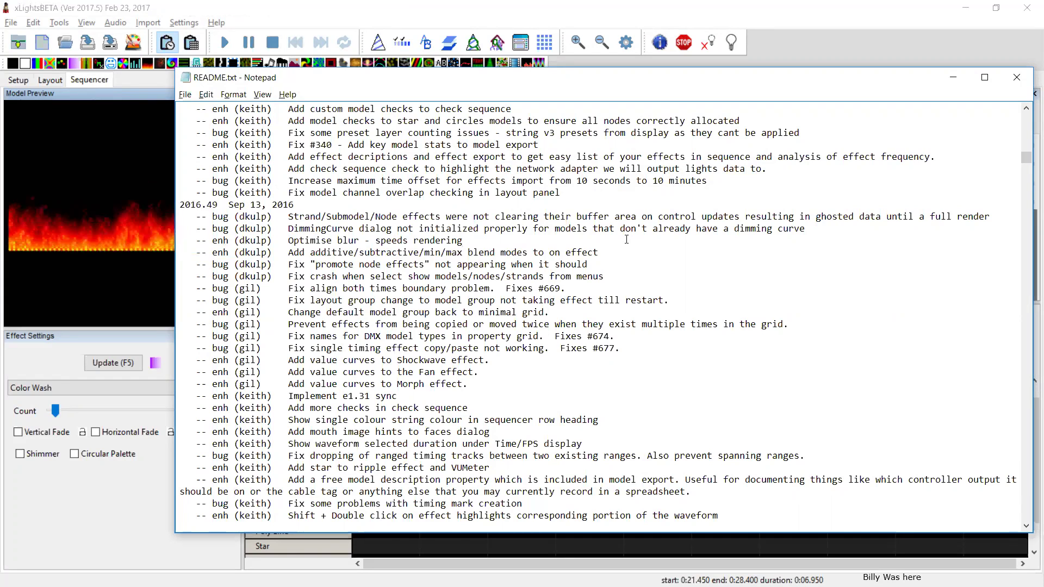
key(shift+Up)
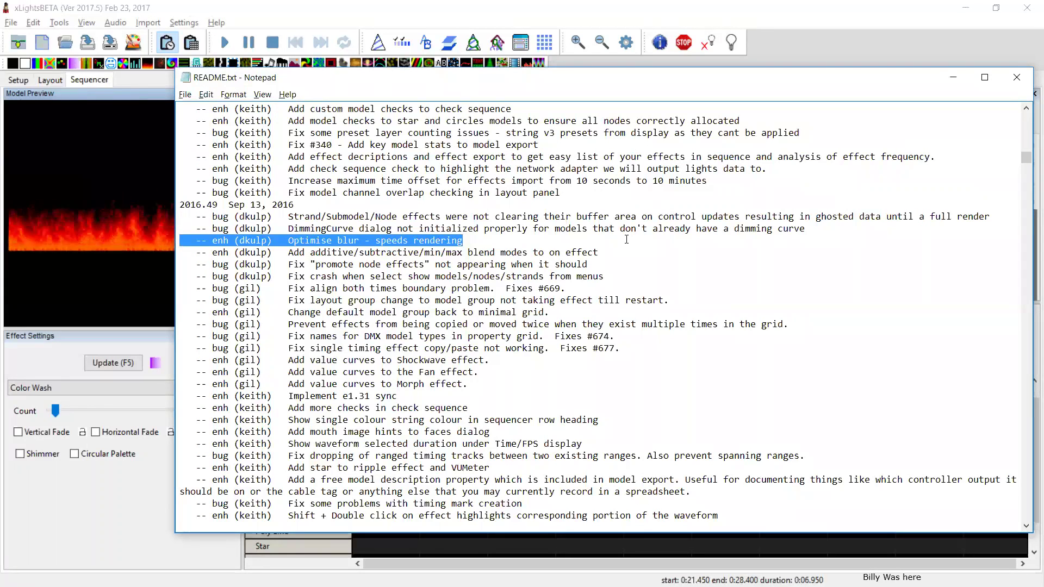
key(Right)
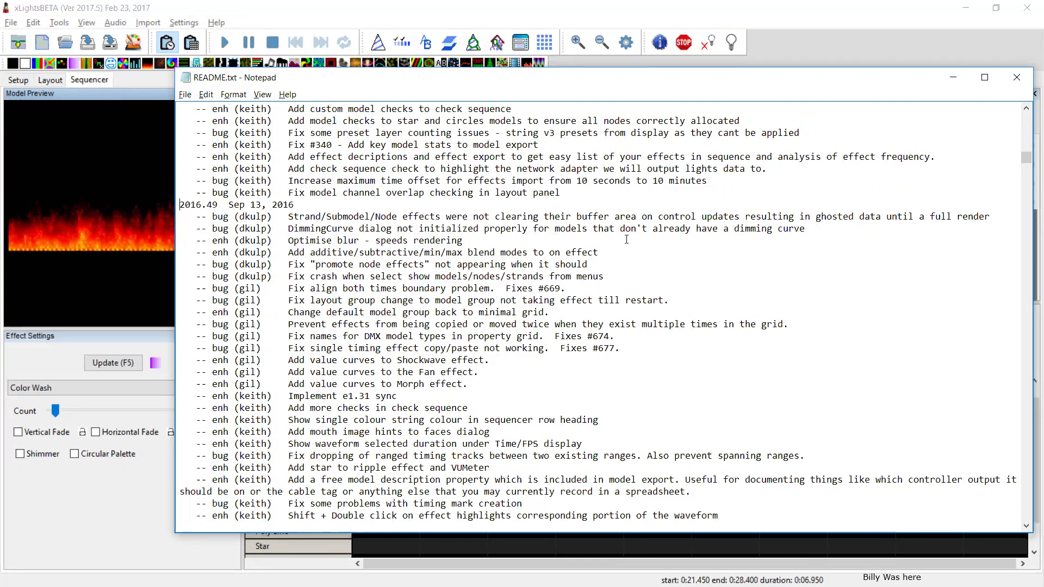
key(Up)
key(shift+Up)
key(Right)
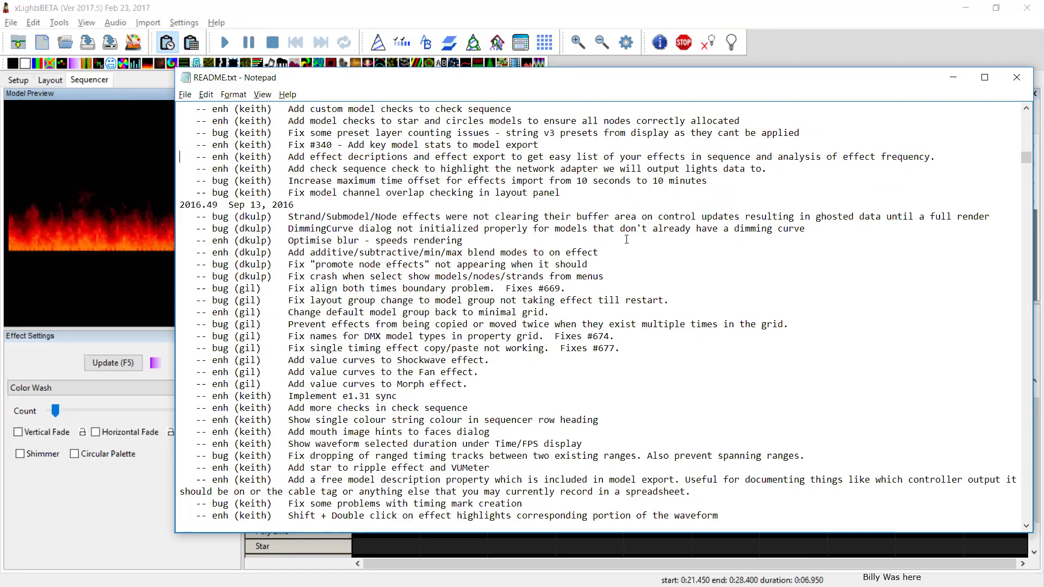
Highlight the release note about effect descriptions and effect export, and return to xLights.
key(Down)
key(shift+Down)
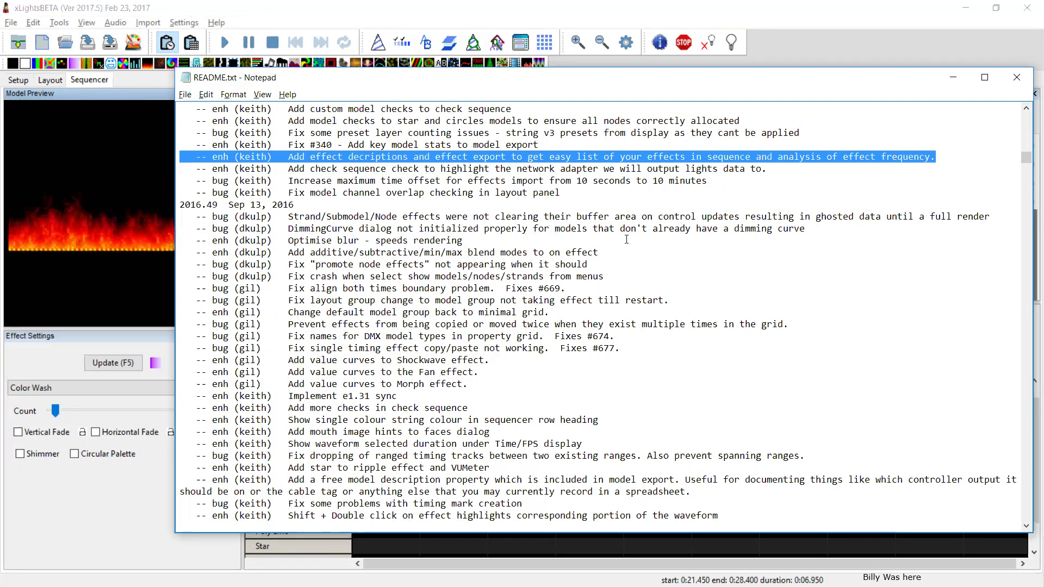
key(alt+F4)
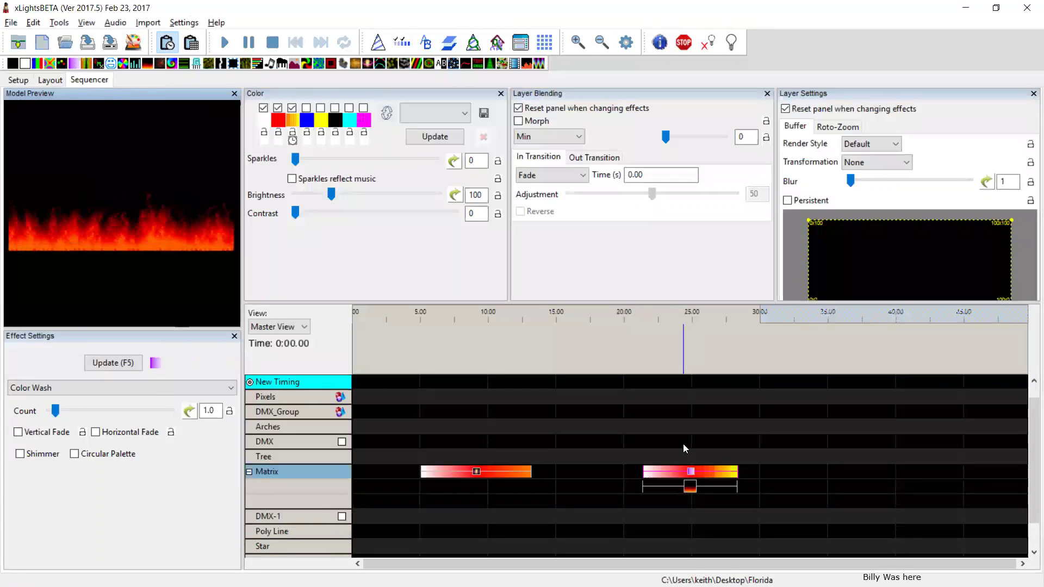
Give the Matrix row's Shockwave effect the description "shockwave custom".
click(475, 473)
right_click(475, 473)
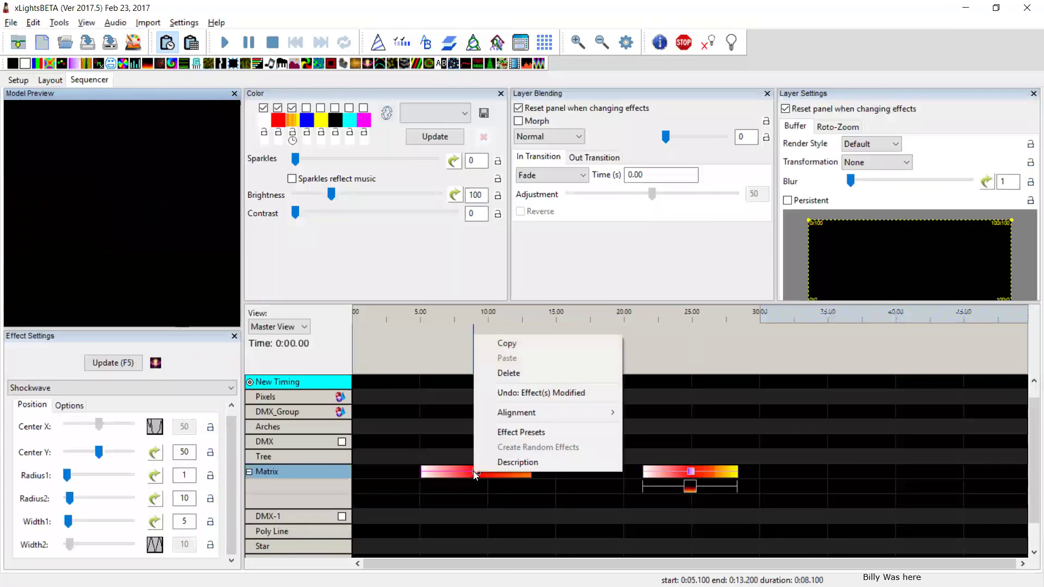
click(514, 462)
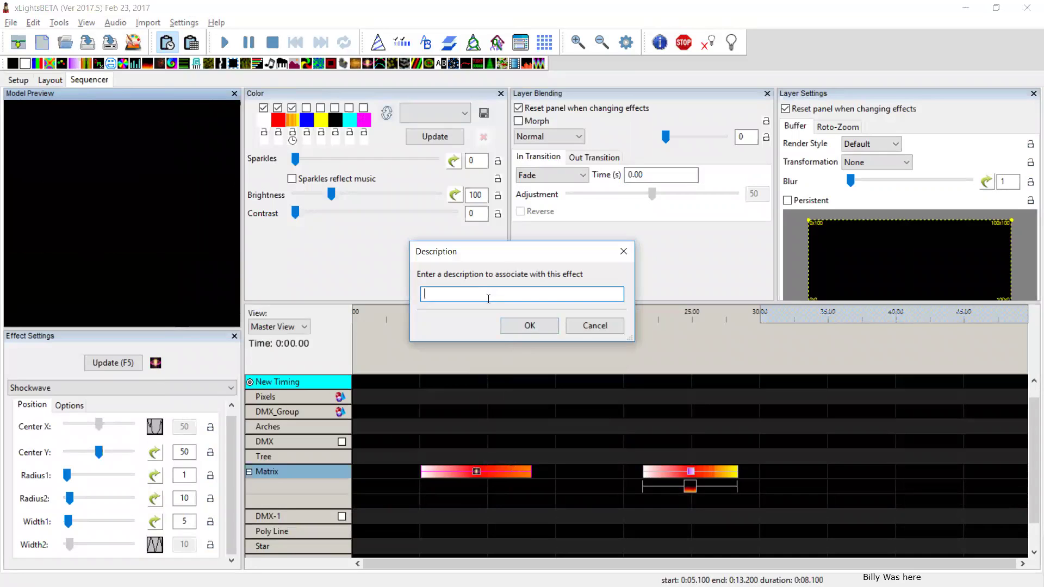
text(shockw)
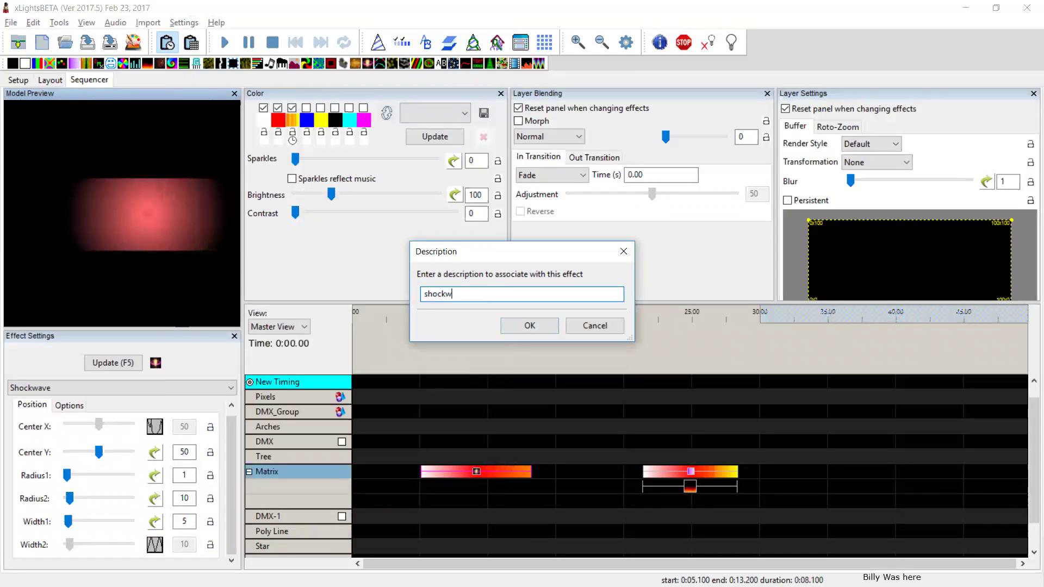
text(ave custom)
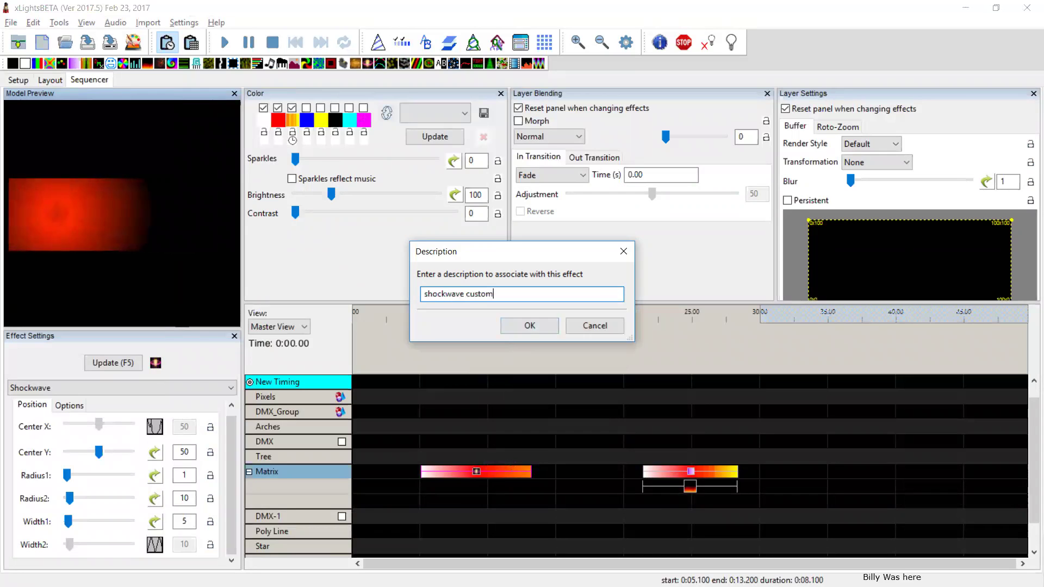
key(Return)
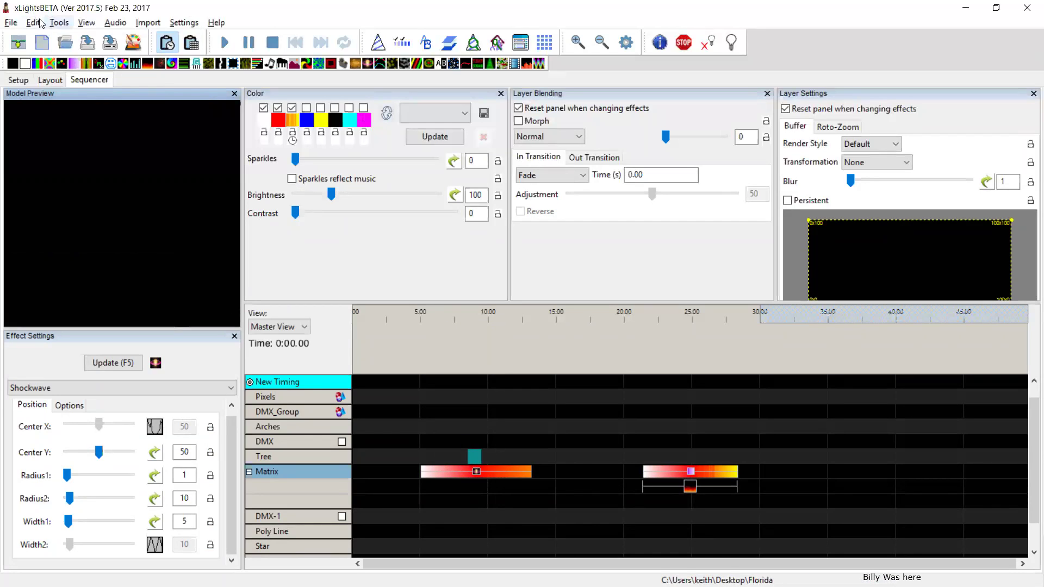
Export the sequence's effects to a CSV file named eff in the Florida folder.
click(59, 22)
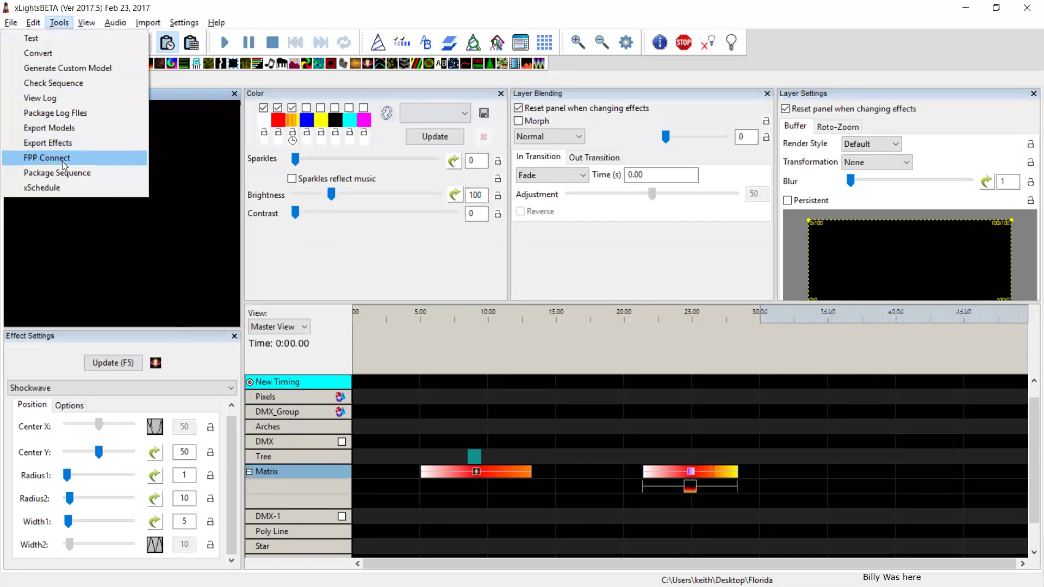
click(72, 145)
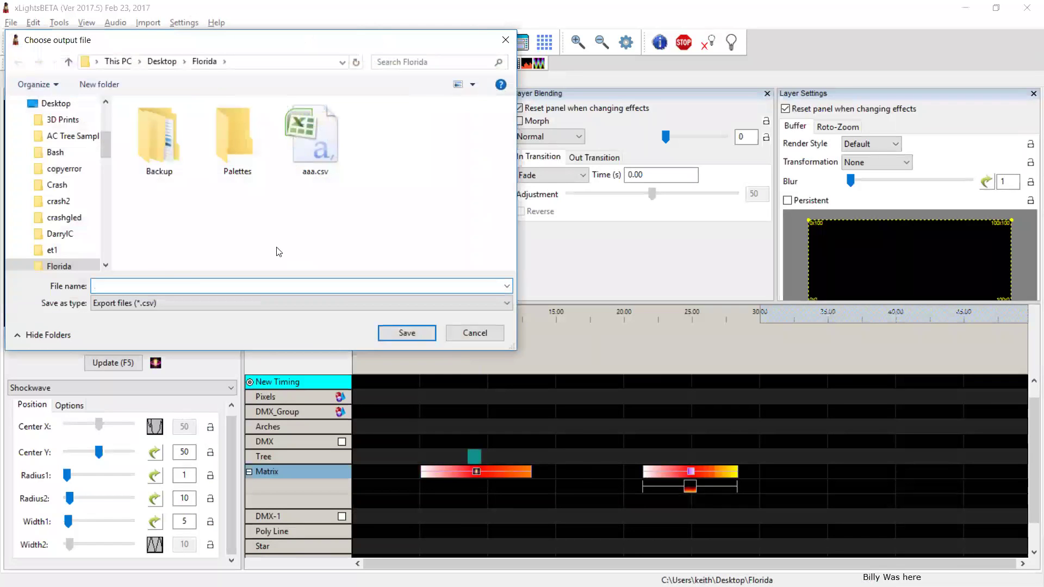
text(eff)
key(Return)
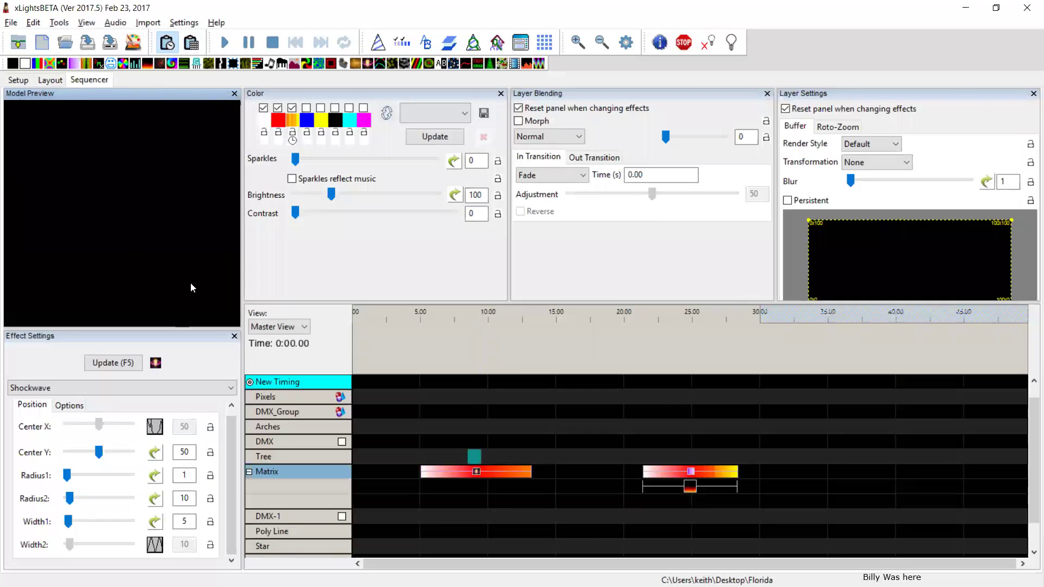
Switch to Excel and open the exported eff.csv from the Florida folder.
key(alt+Tab)
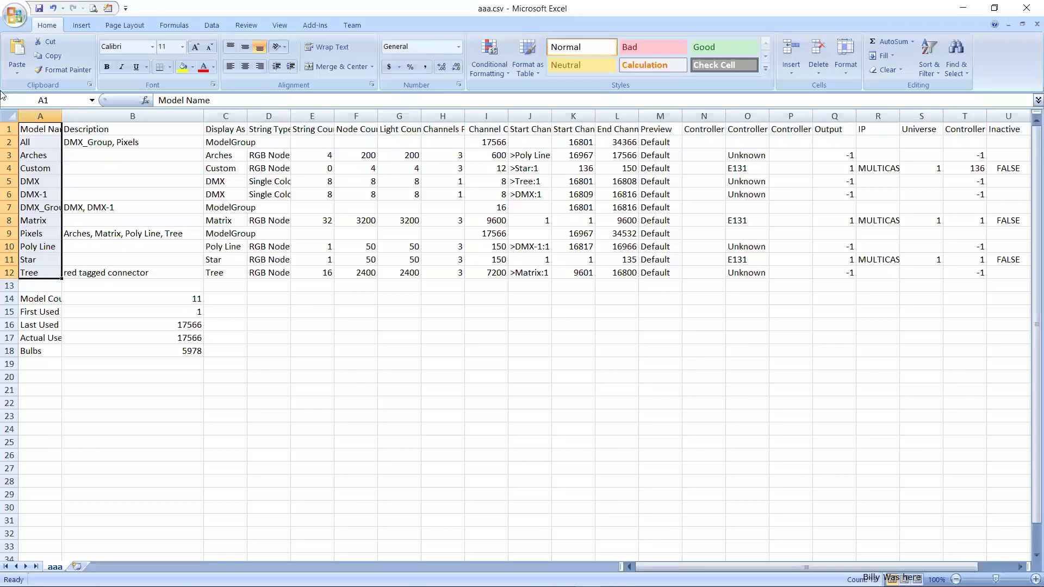
click(15, 14)
click(34, 70)
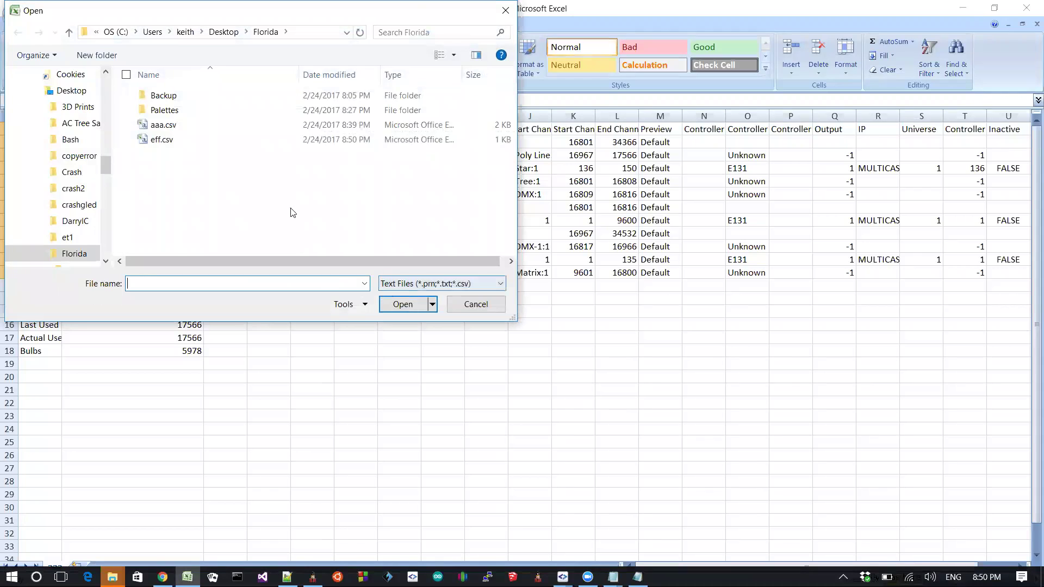
click(160, 143)
double_click(160, 142)
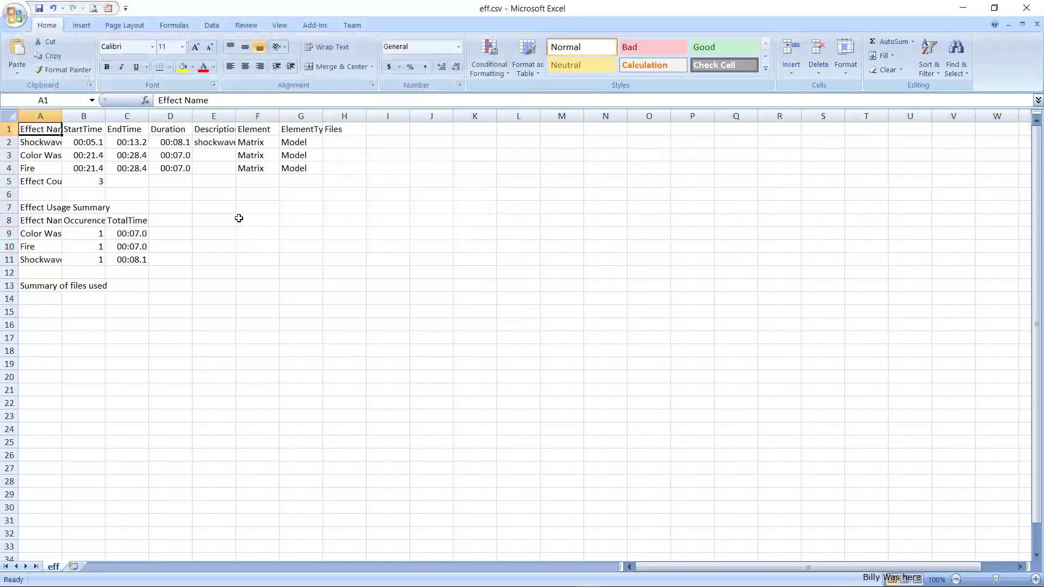
Auto-fit the Description and Effect Name columns of eff.csv to their contents.
click(211, 141)
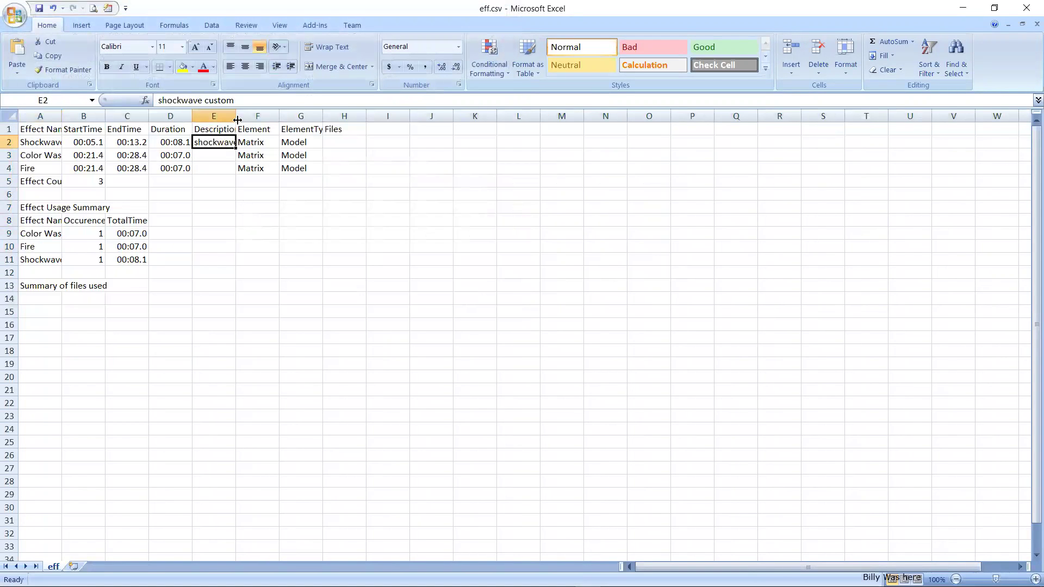
double_click(238, 120)
click(64, 182)
key(Up)
key(Up)
key(ctrl+Home)
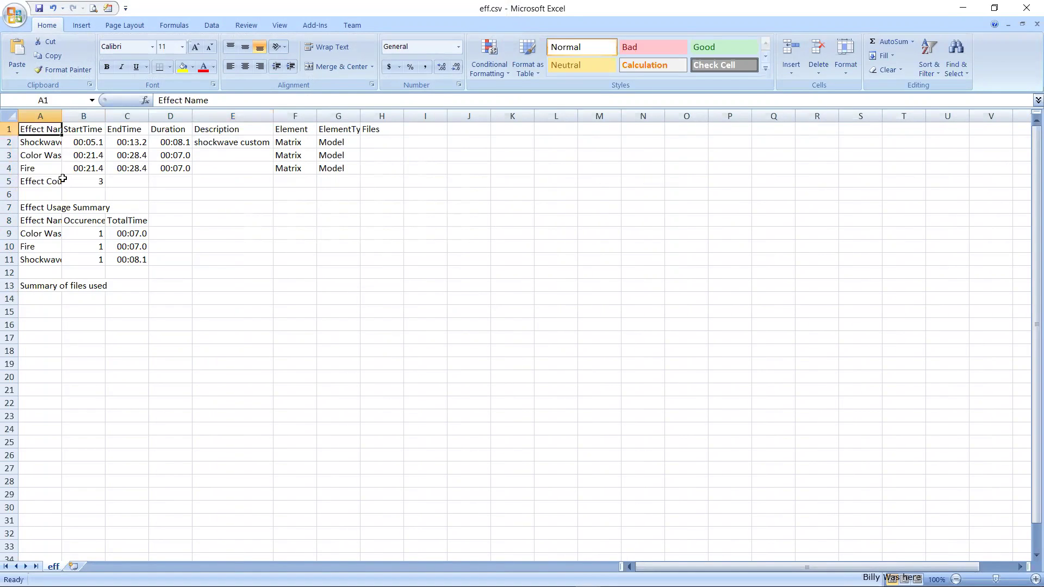
double_click(61, 116)
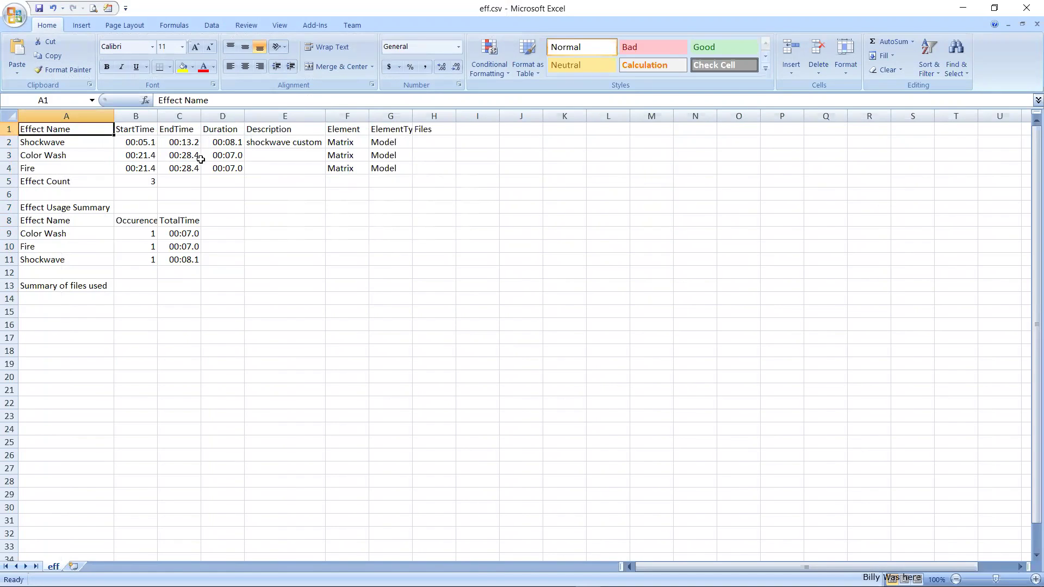
Examine the effect count and the effect usage summary with its occurrences and total times.
click(126, 183)
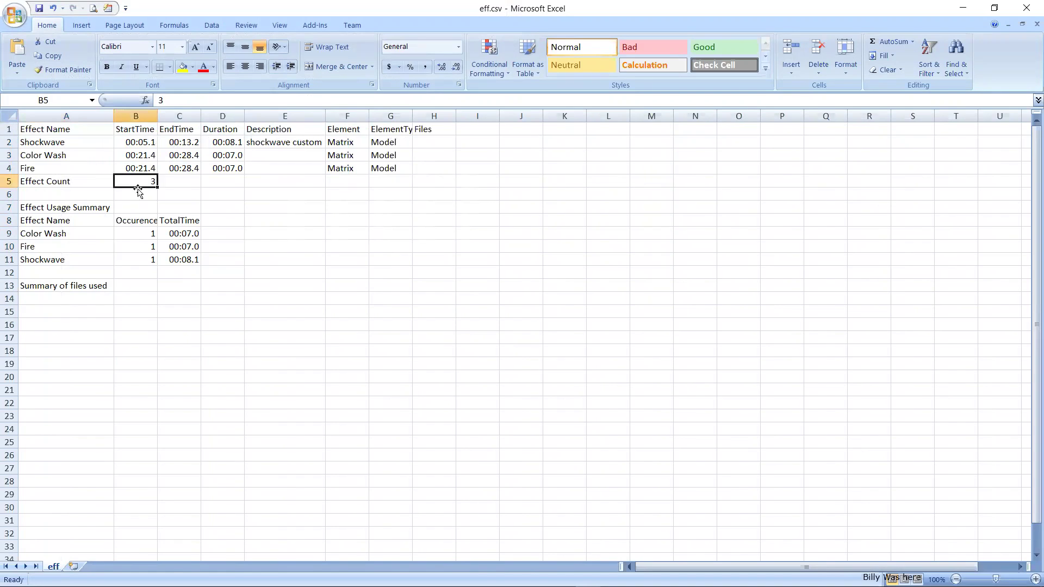
drag(64, 233, 184, 253)
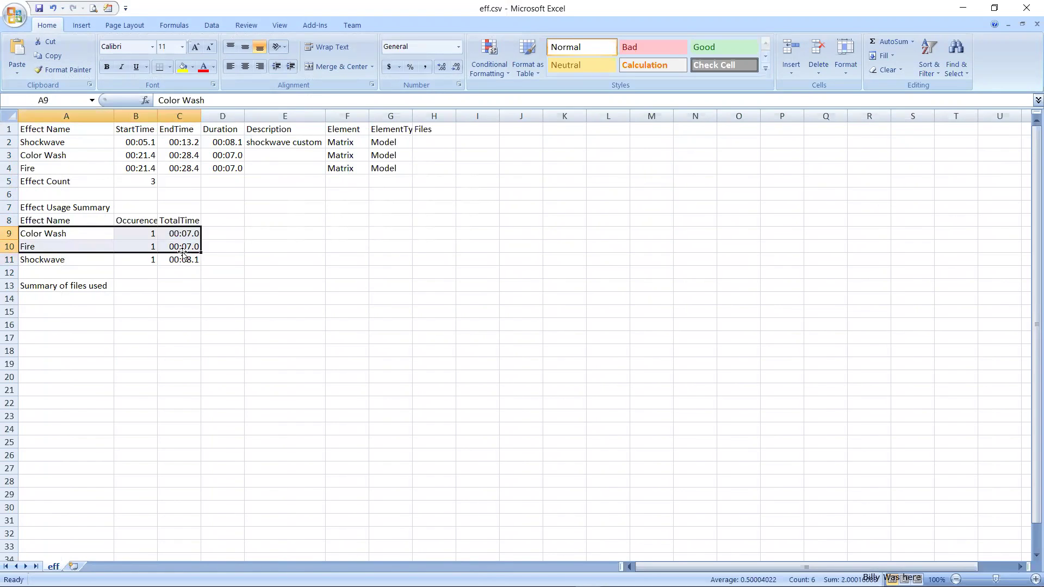
click(79, 233)
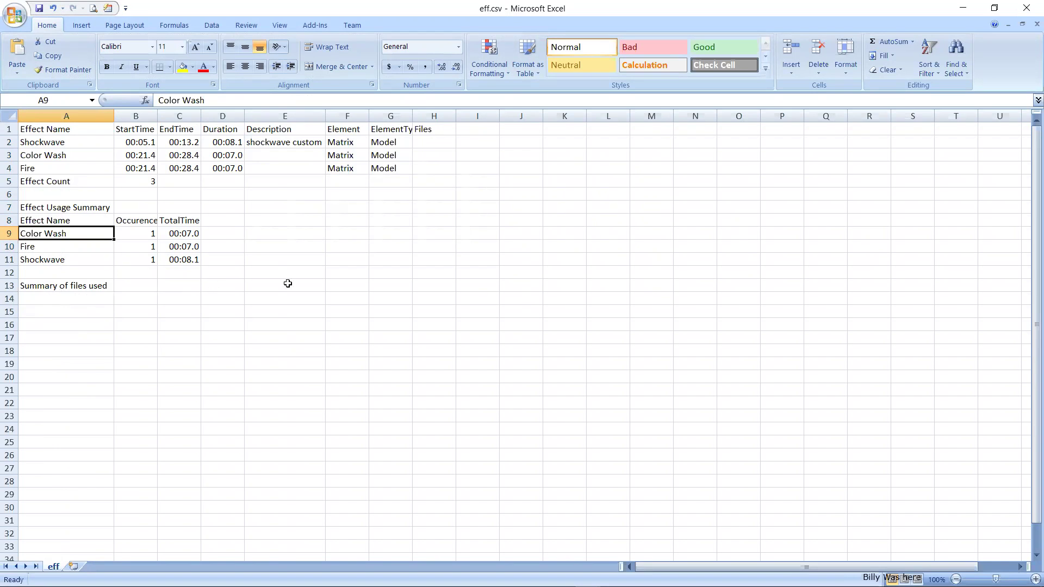
Switch to README.txt in Notepad and highlight the note about model checks for star and circles models.
key(alt+Tab)
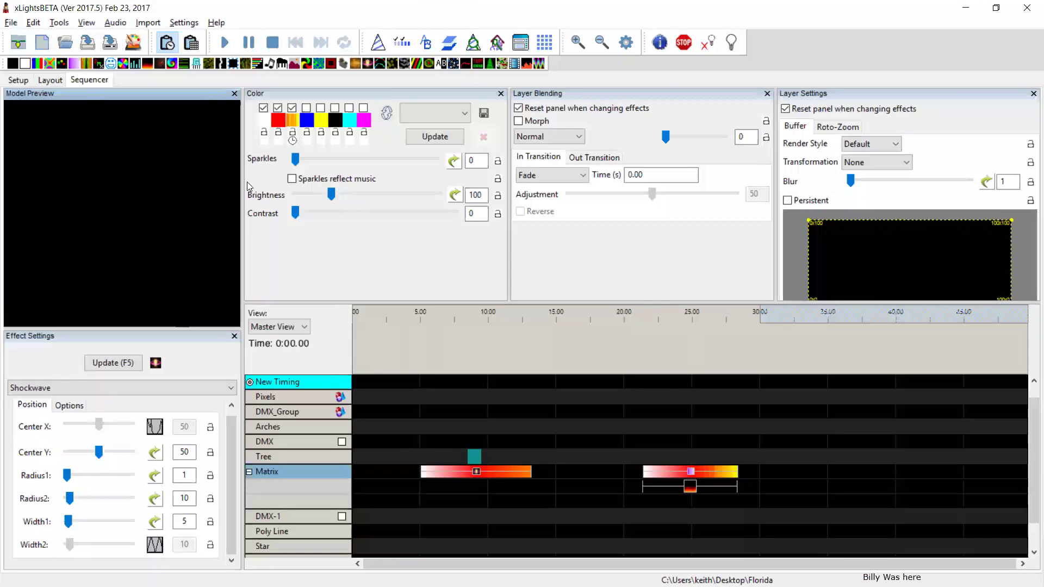
key(alt+Tab)
key(alt+Tab)
key(alt+Tab)
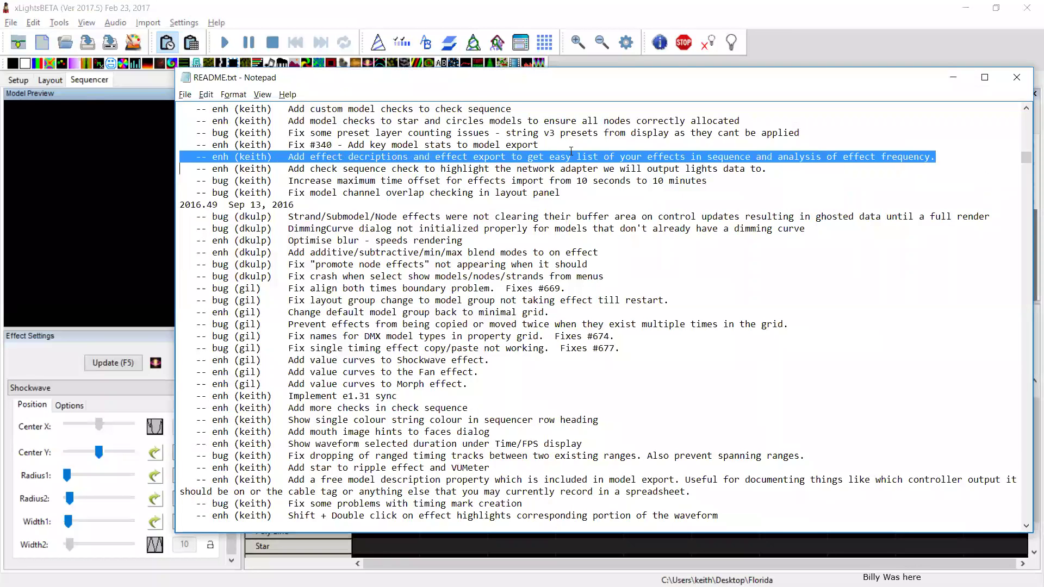
key(Up)
key(Up)
key(Up)
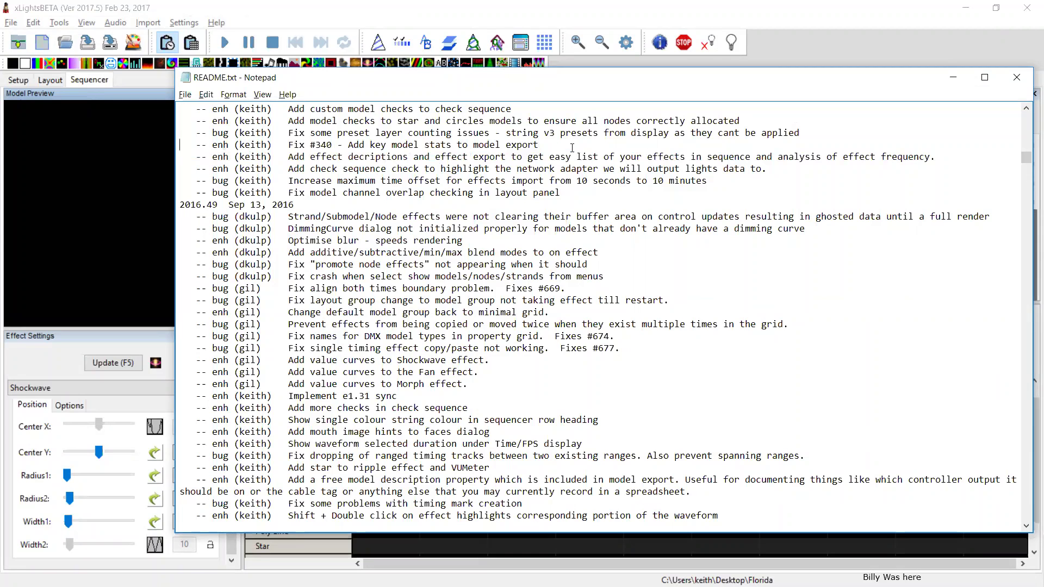
key(shift+Up)
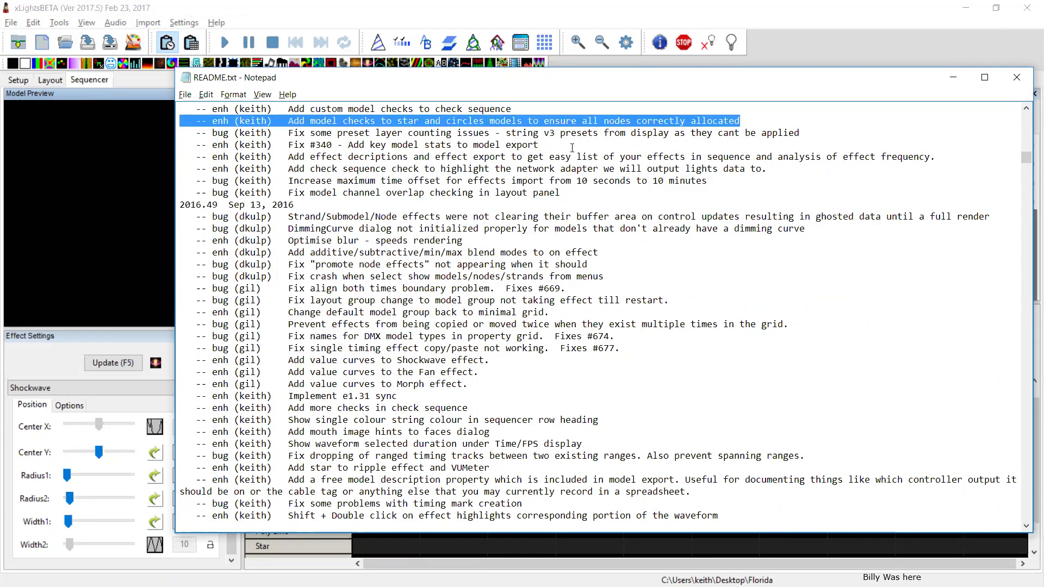
Read further up the release notes and highlight the entry on making garland lights optional in the tree effect.
key(Up)
key(Up)
key(Up)
key(Down)
key(Down)
key(shift+Down)
key(Up)
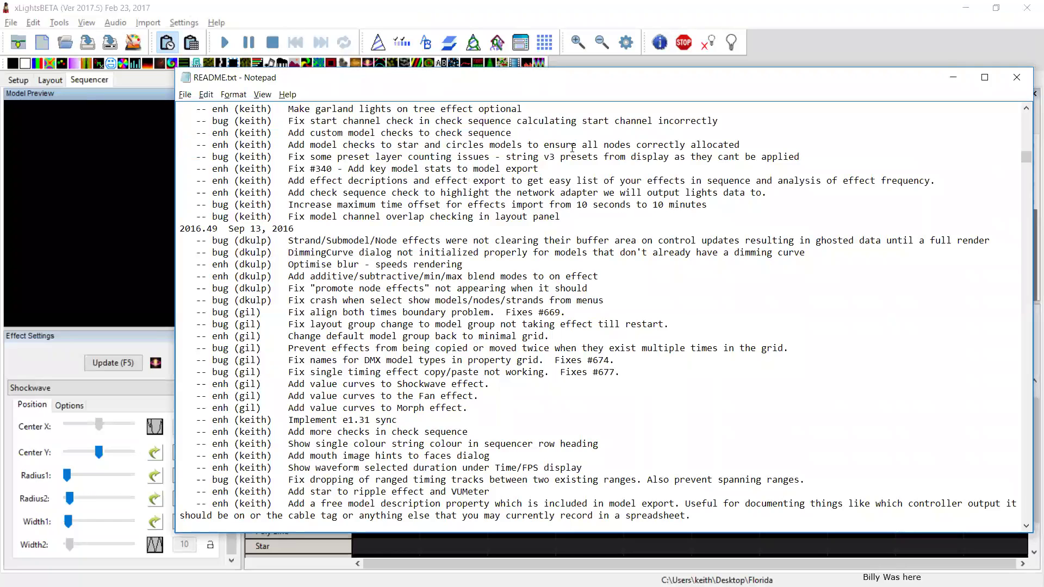
key(shift+Down)
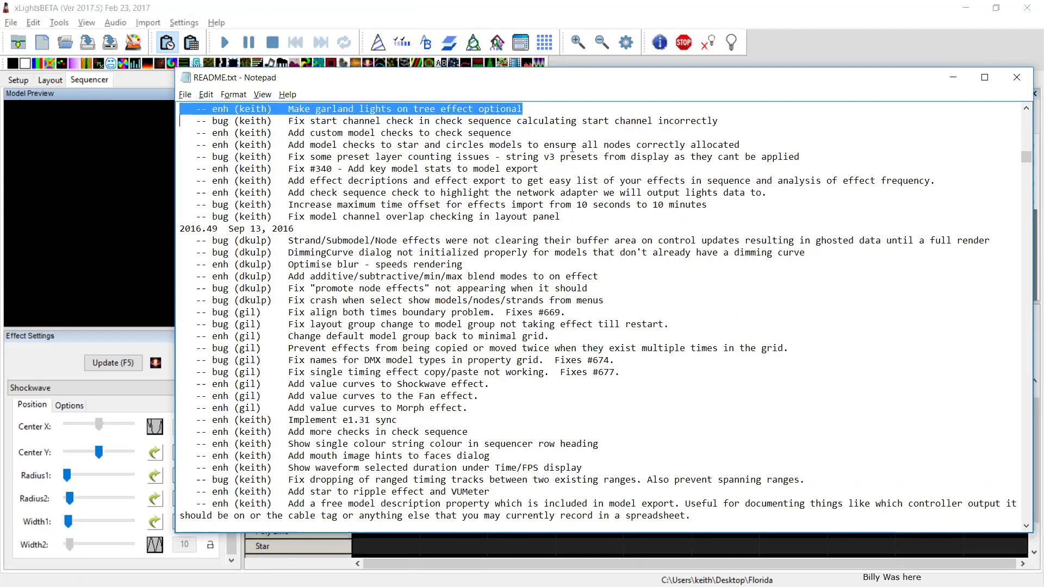
Return to xLights and add a Tree effect to the Tree row from about 2.4 s to 9.6 s, with green as its first colour.
key(alt+F4)
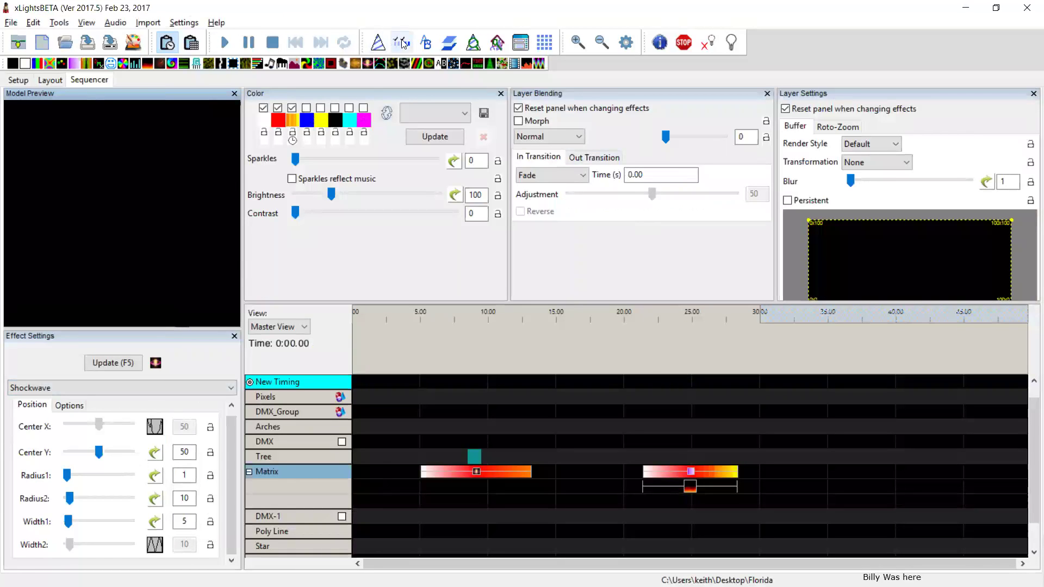
drag(453, 61, 482, 457)
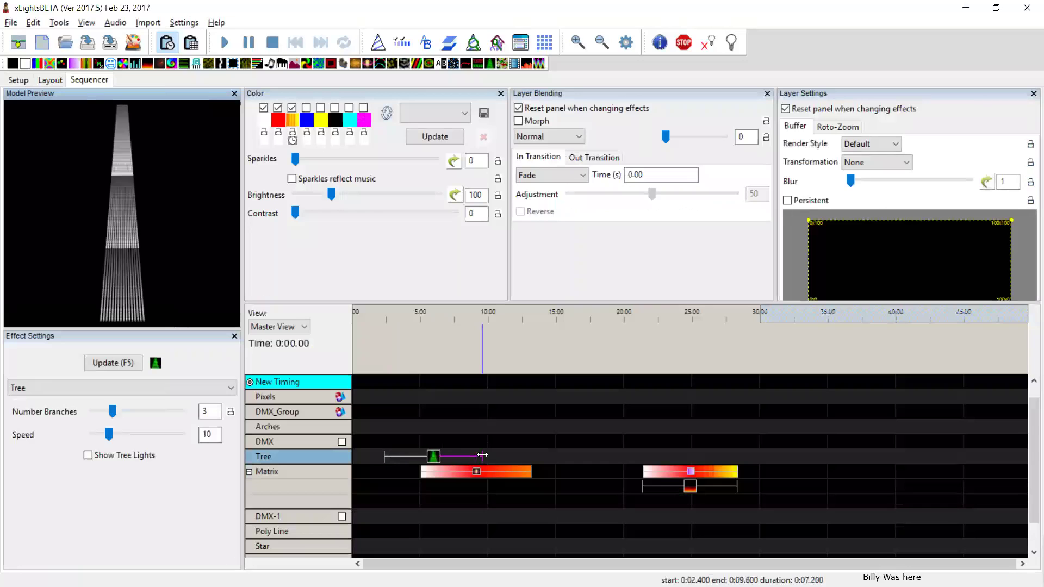
click(278, 121)
click(70, 87)
click(31, 239)
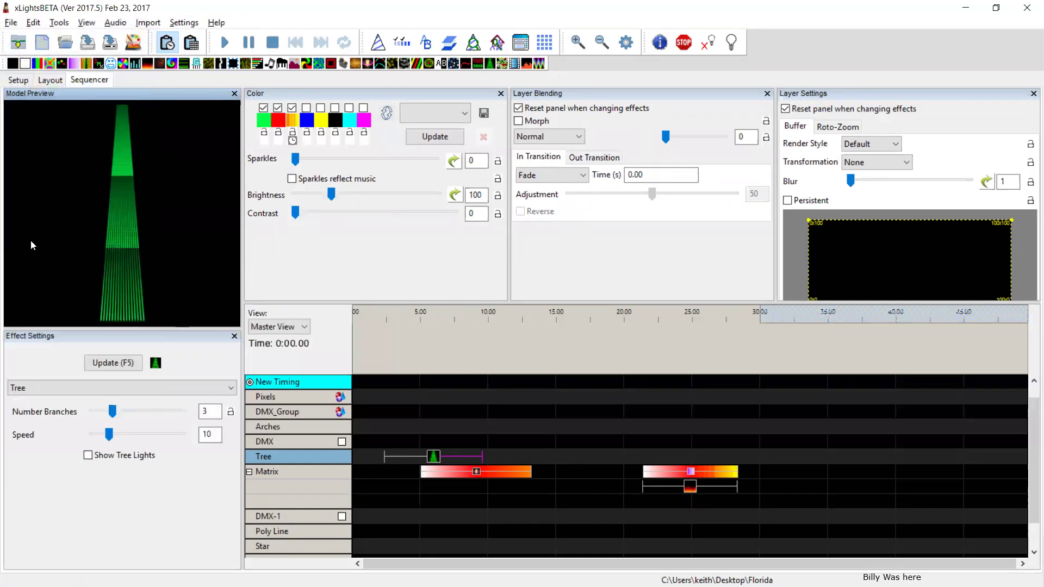
Try the Tree effect's Show Tree Lights option on and off.
click(89, 457)
click(87, 459)
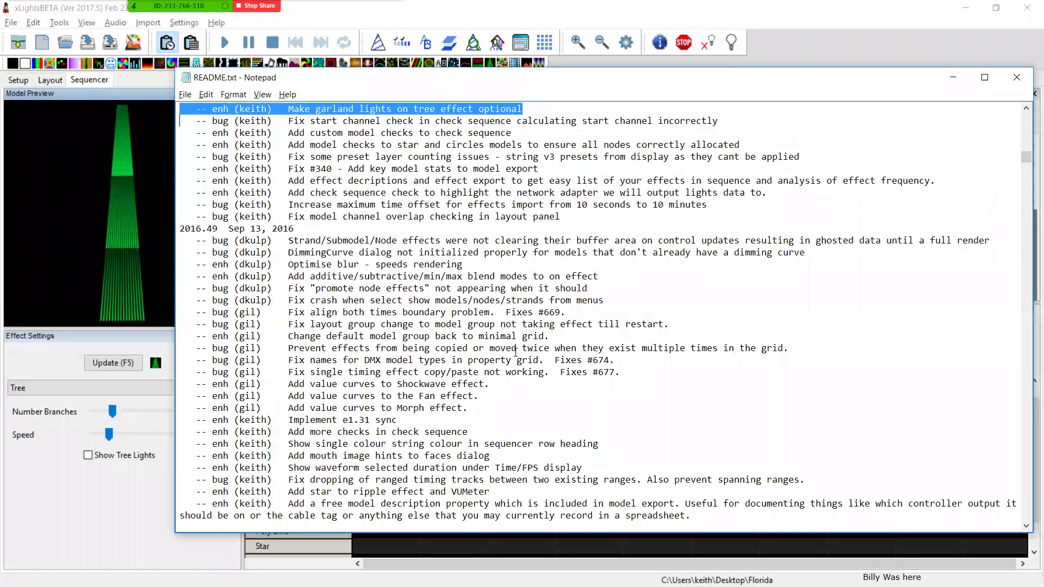
Read further up README.txt in Notepad and highlight the multilayer insertion note.
key(Up)
key(Up)
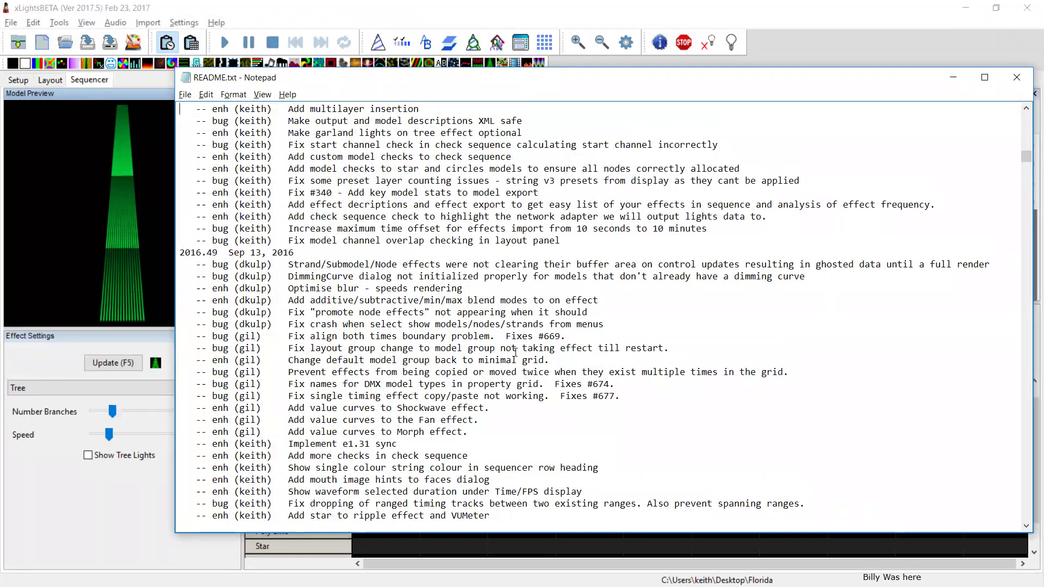
key(Up)
key(Up)
key(Down)
key(Down)
key(shift+Down)
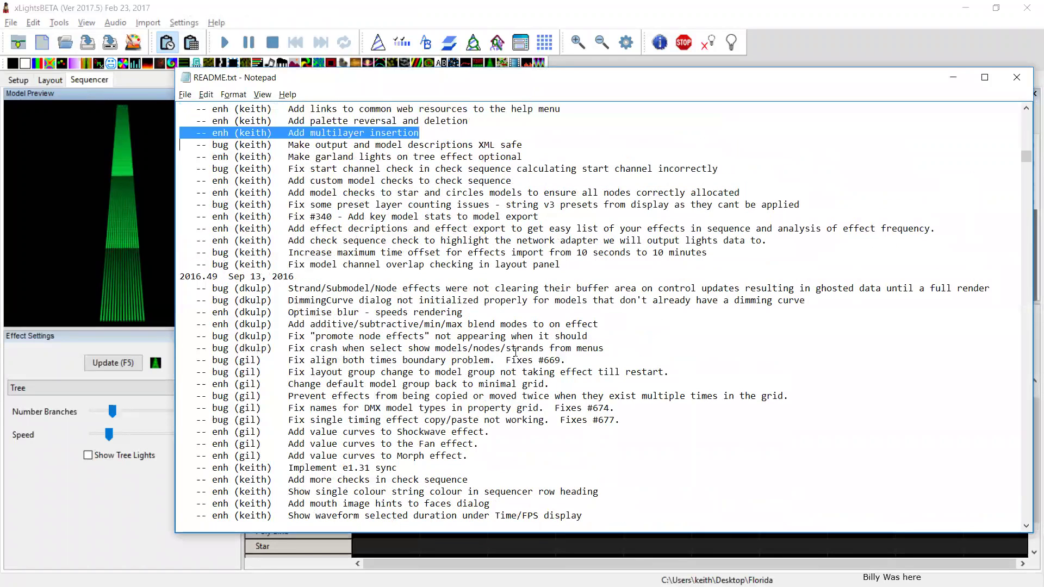
Return to xLights and insert 5 layers below the Arches row in one operation.
key(alt+F4)
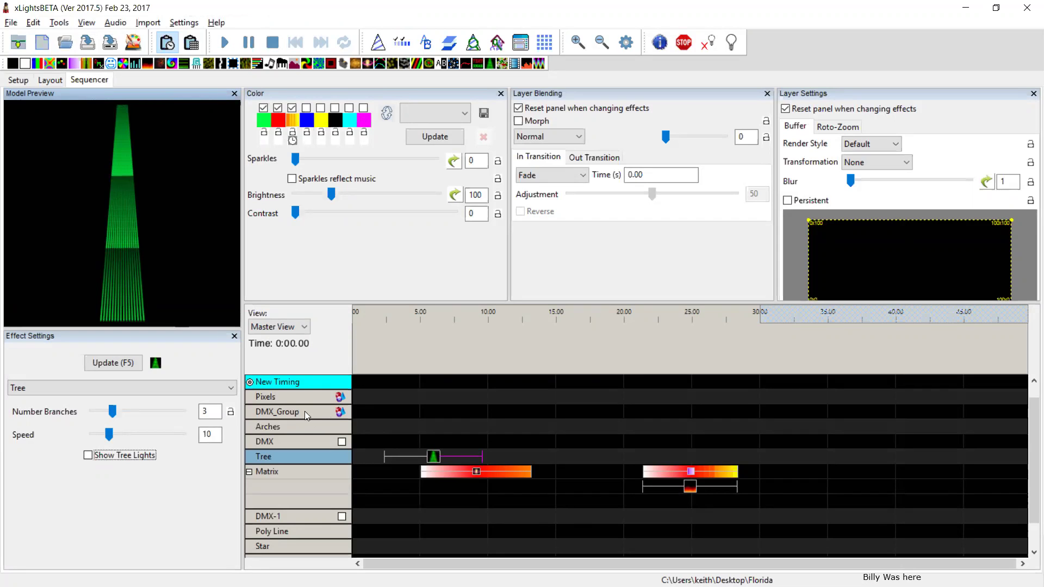
click(289, 424)
right_click(288, 424)
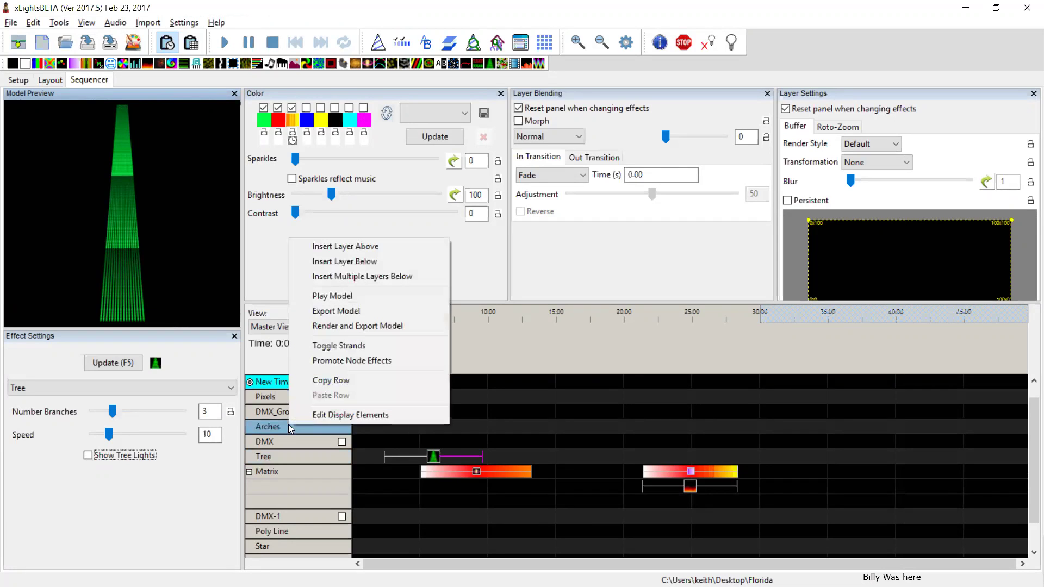
click(363, 277)
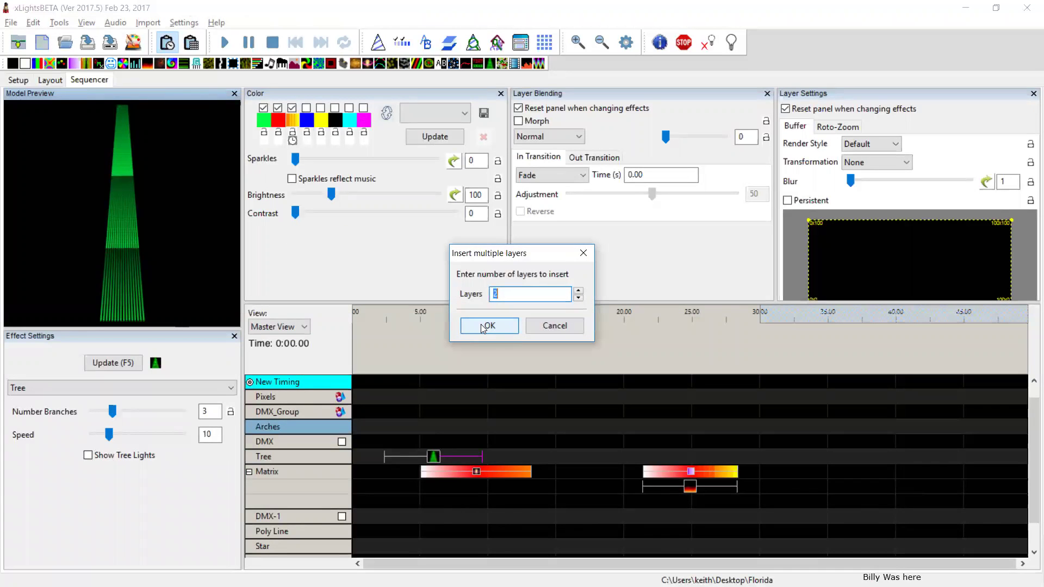
text(5)
click(481, 327)
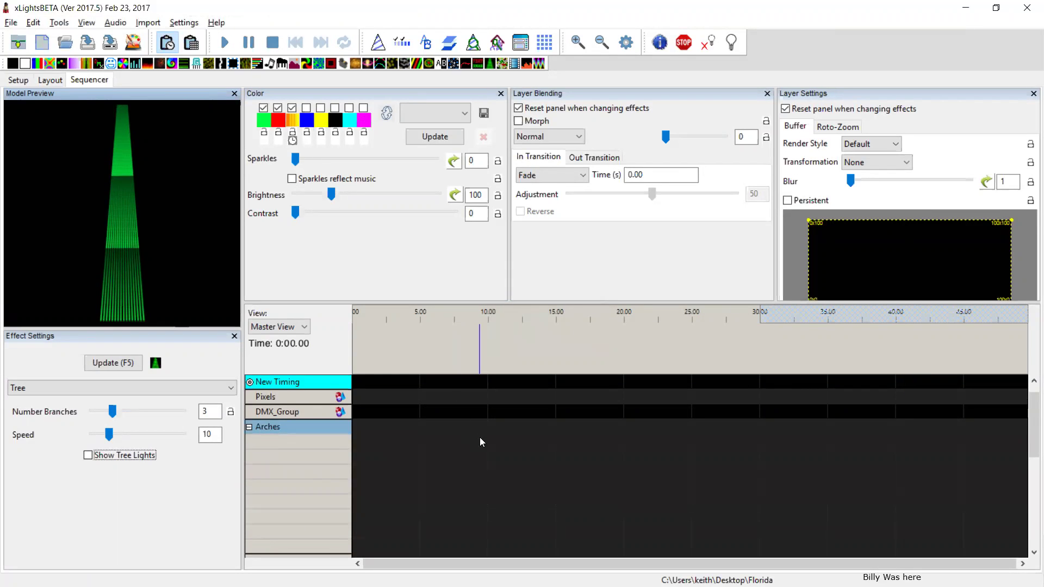
Delete several of the added layers below the Arches row in one operation.
scroll(479, 438, down, 5)
scroll(480, 437, up, 5)
scroll(480, 437, down, 5)
scroll(480, 437, up, 5)
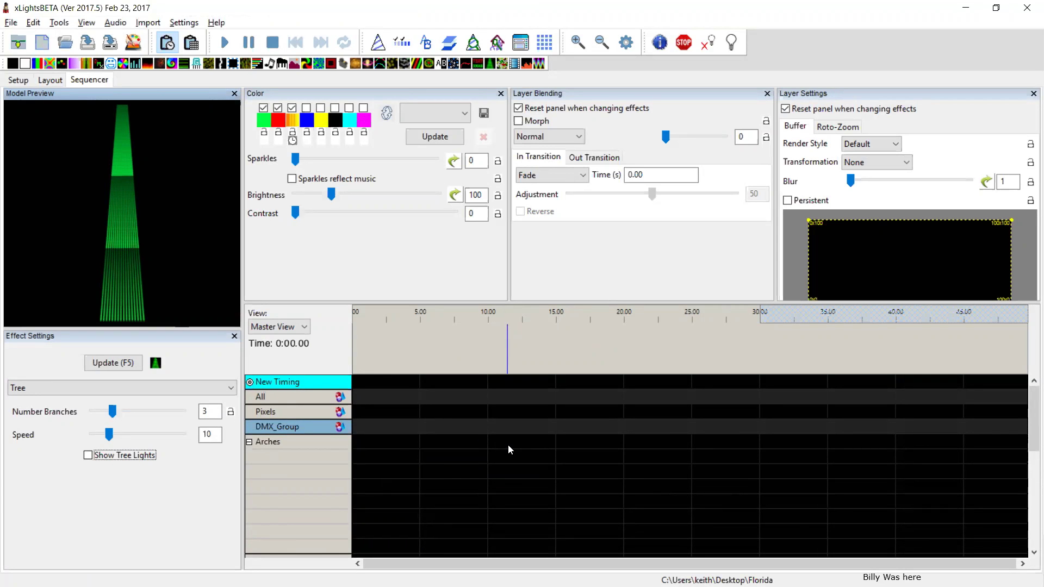
scroll(508, 445, down, 5)
scroll(508, 444, up, 5)
right_click(291, 450)
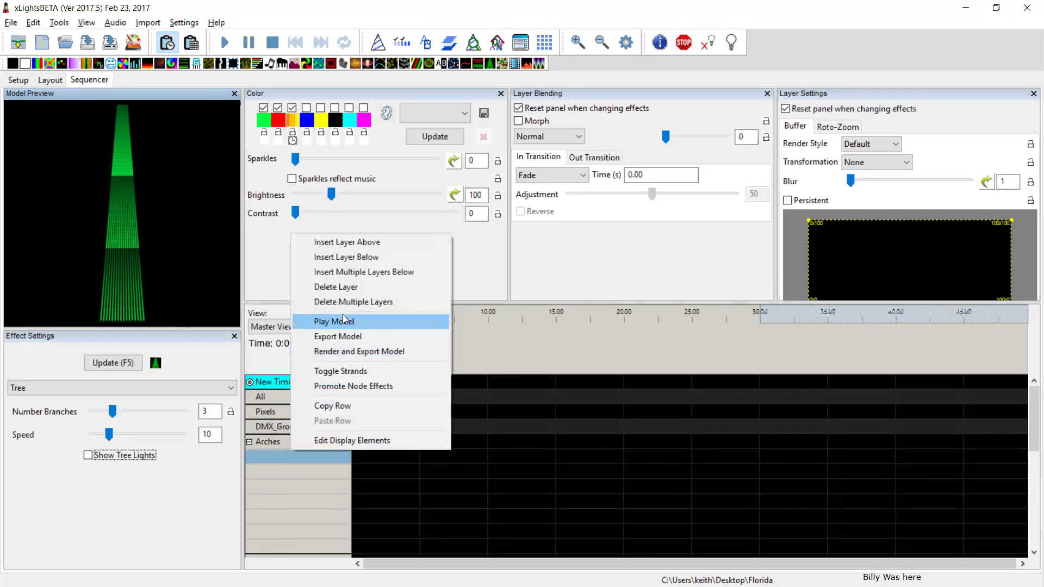
click(357, 301)
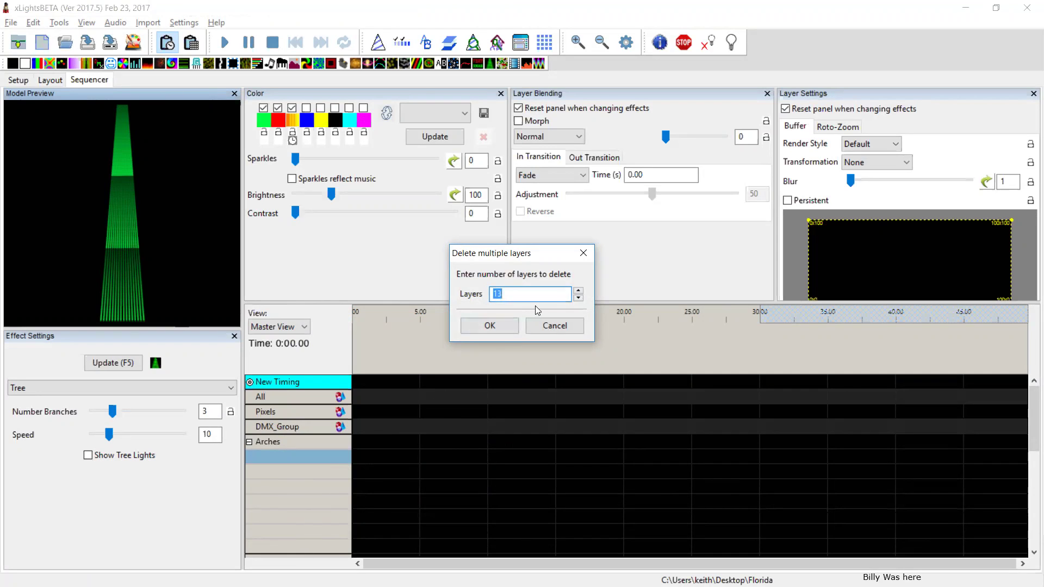
text(1)
key(Return)
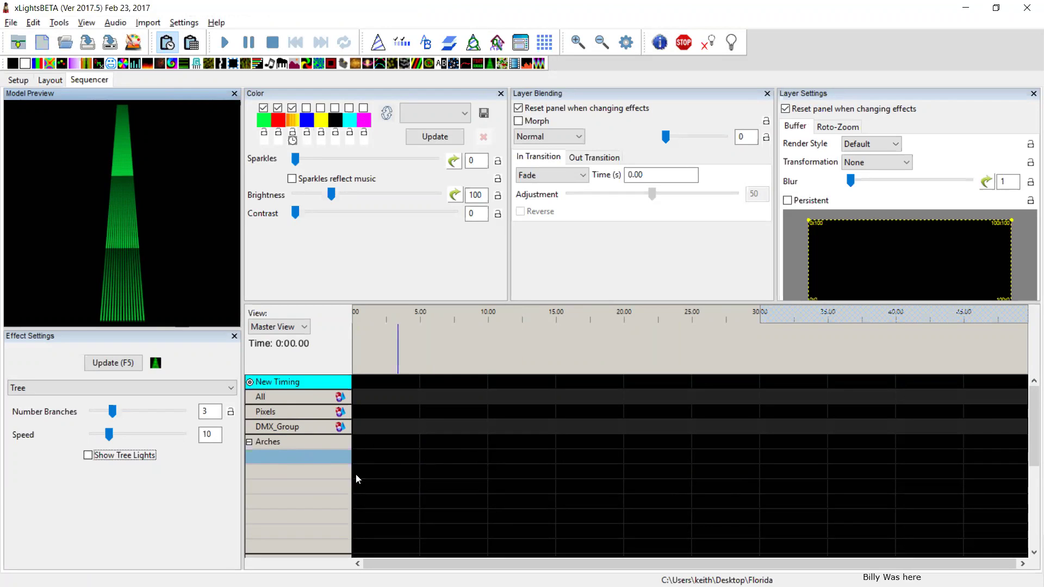
Switch to README.txt in Notepad and highlight the note about links to common web resources in the help menu.
key(alt+Tab)
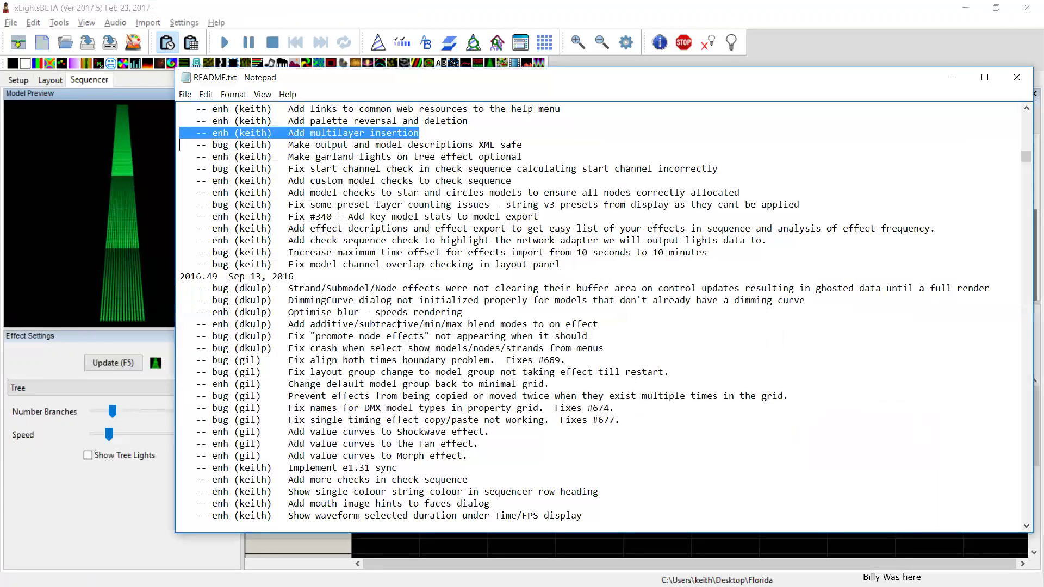
click(512, 122)
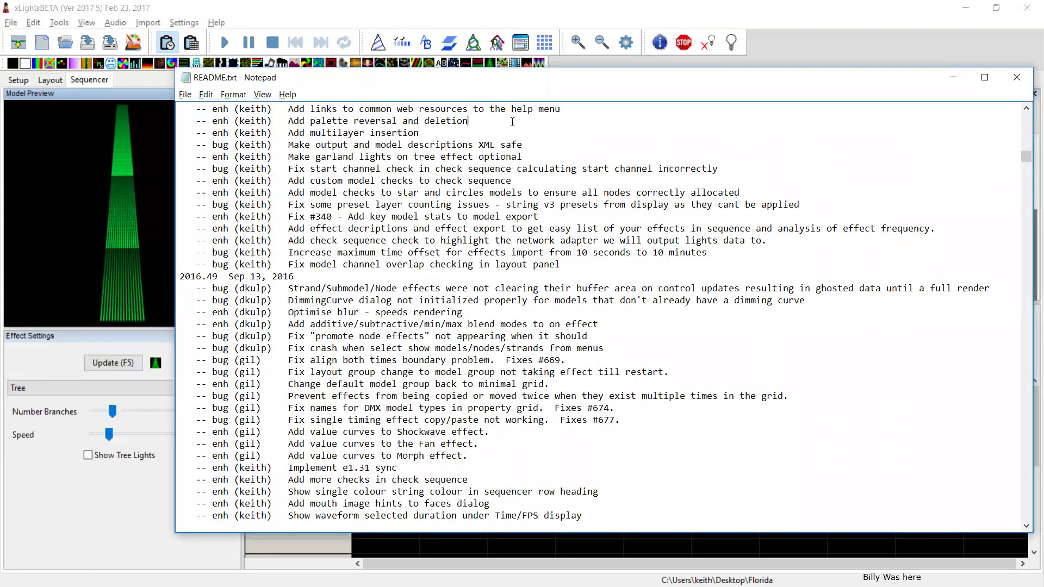
key(shift+Home)
key(Up)
scroll(513, 121, up, 1)
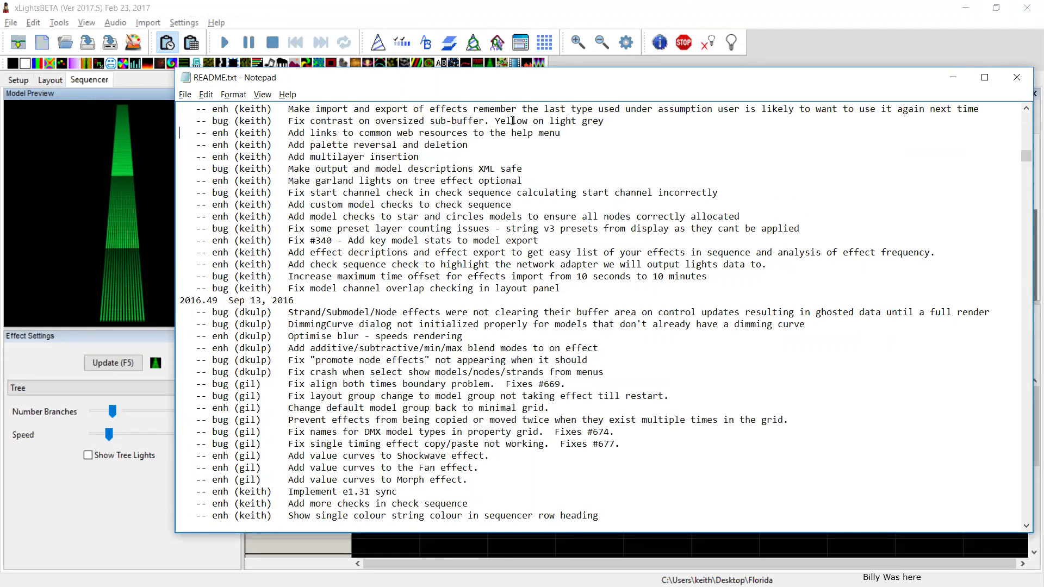
key(shift+End)
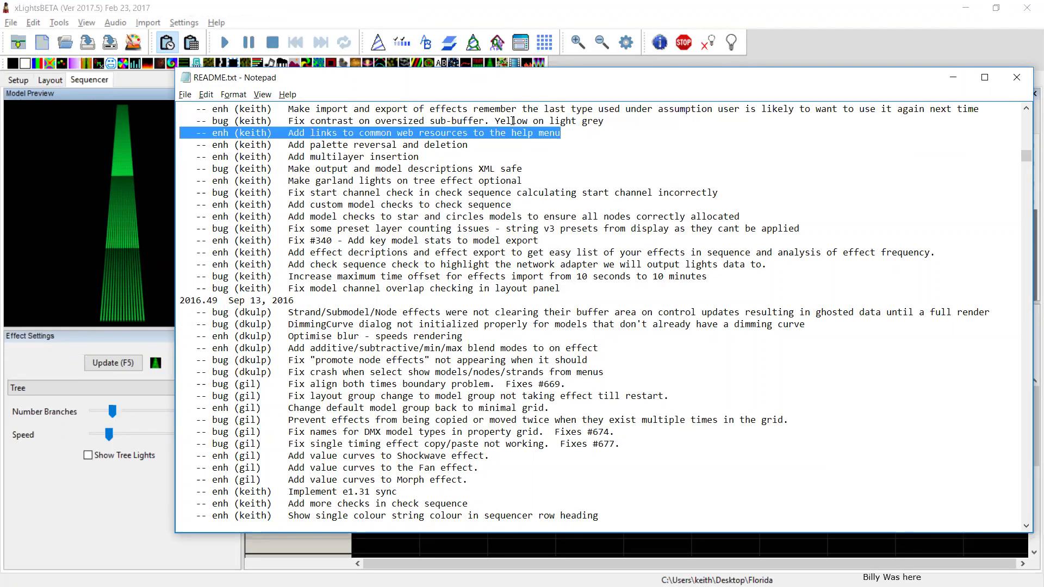
Return to xLights and review the web resource links offered under Help.
click(487, 5)
click(216, 23)
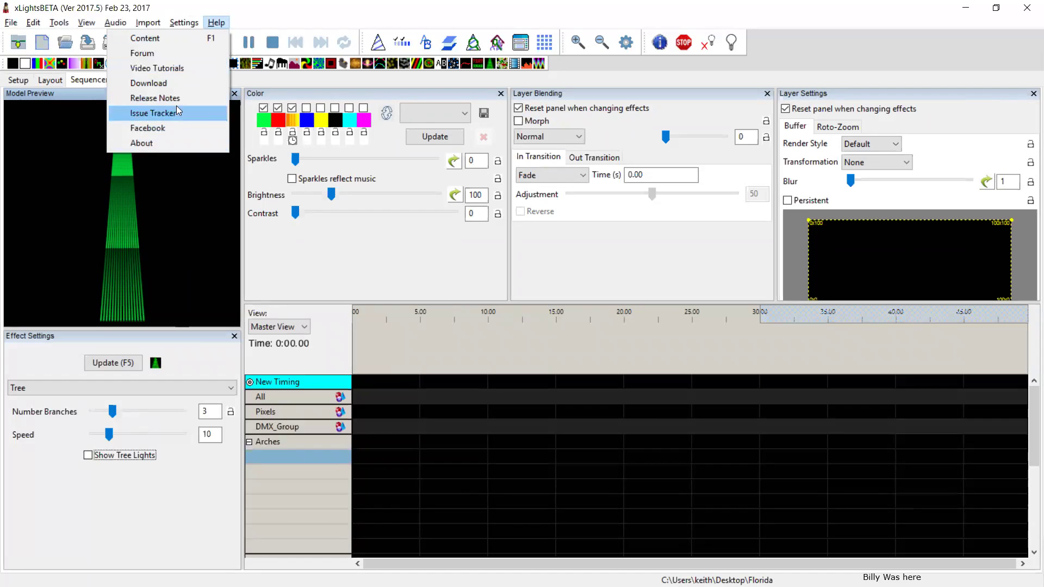
click(378, 6)
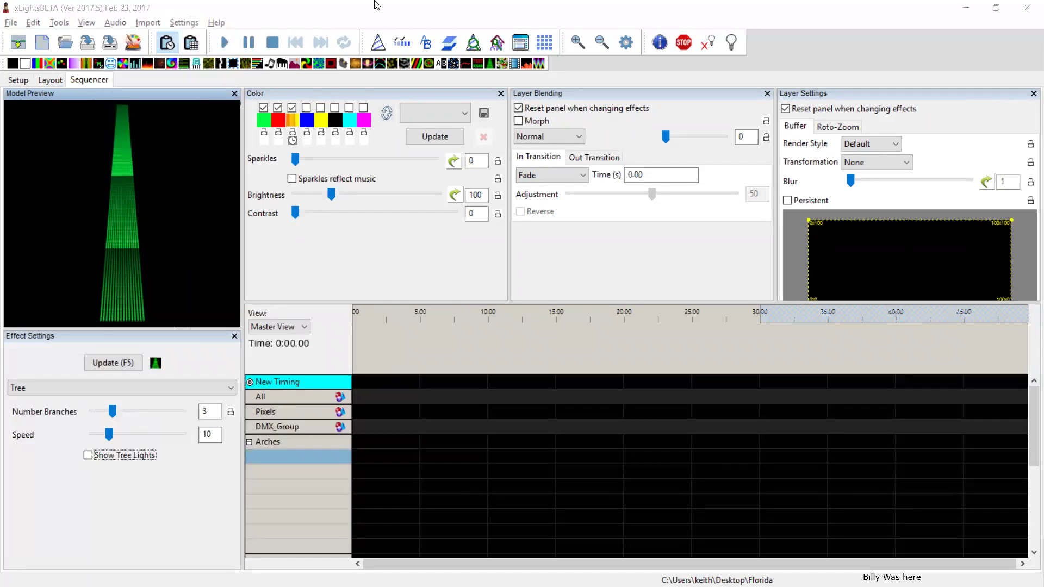
Switch to README.txt in Notepad and highlight the note about effect import and export remembering the last type used.
key(alt+Tab)
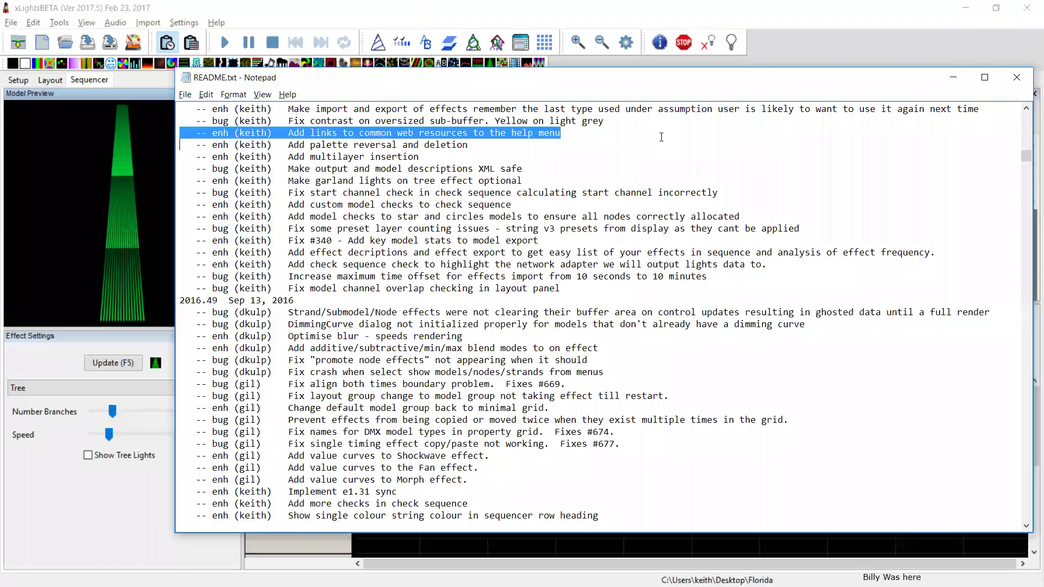
click(659, 127)
key(Home)
key(Up)
key(Up)
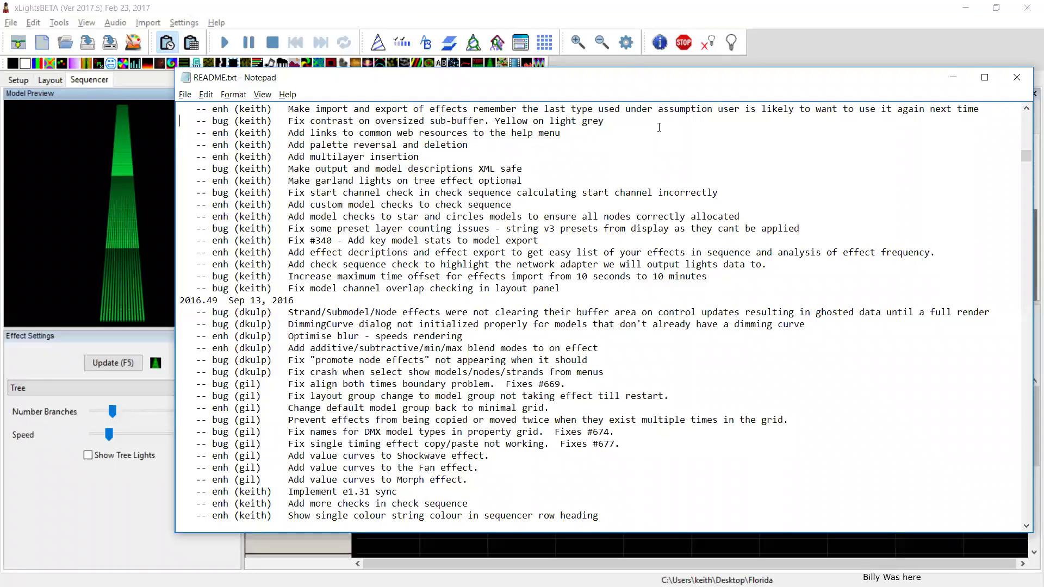
key(shift+End)
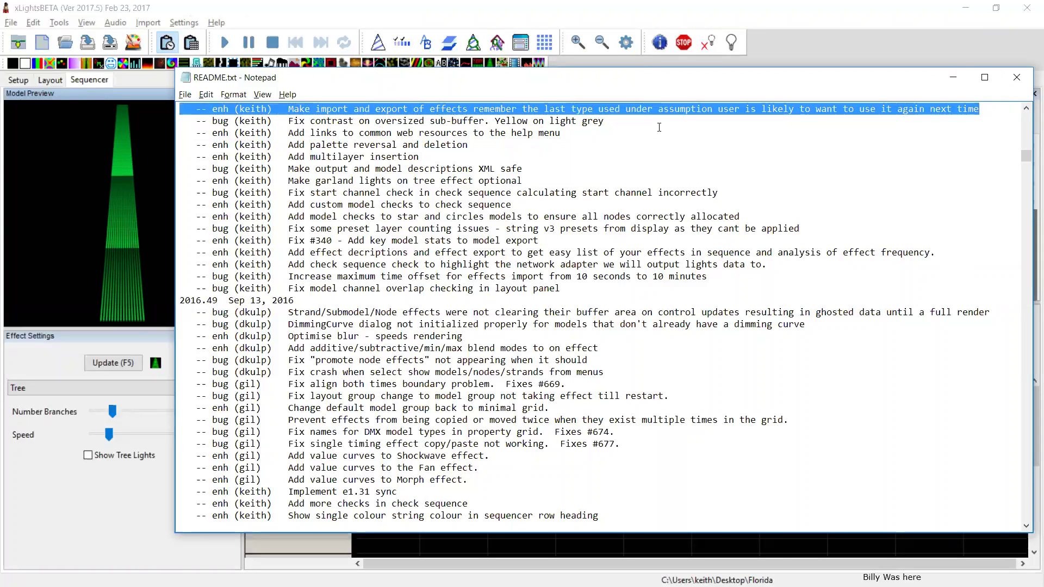
Return to xLights and review the file types available for importing effects, keeping LOR Music Sequences (*.lms), without importing a file.
key(alt+Tab)
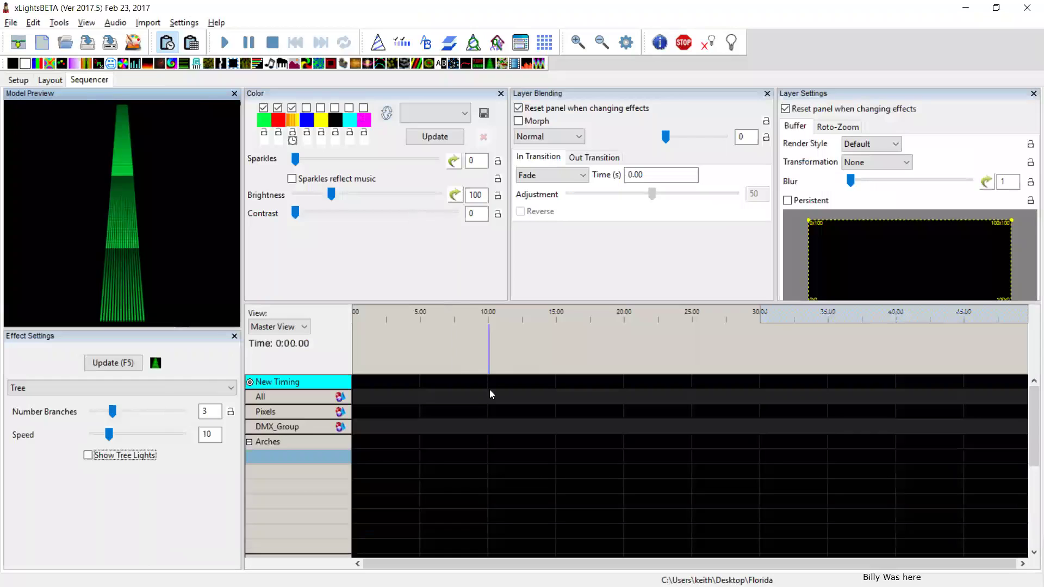
click(148, 24)
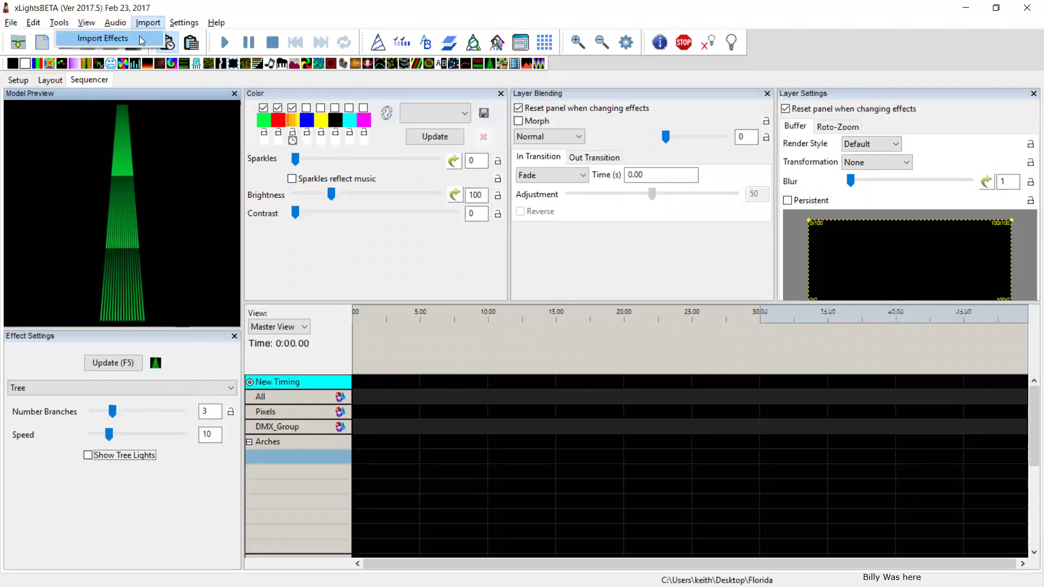
click(139, 37)
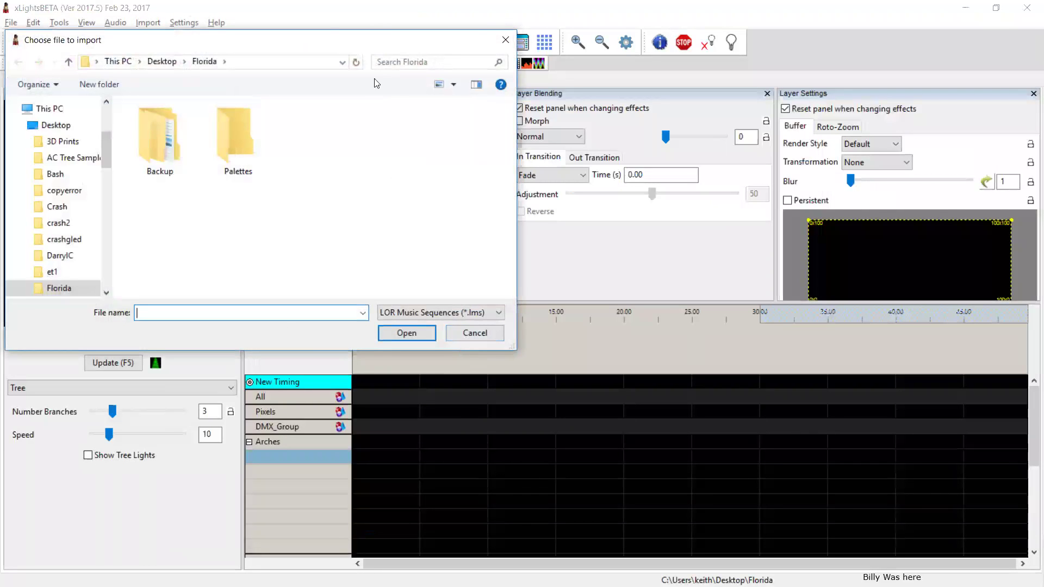
drag(343, 47, 529, 106)
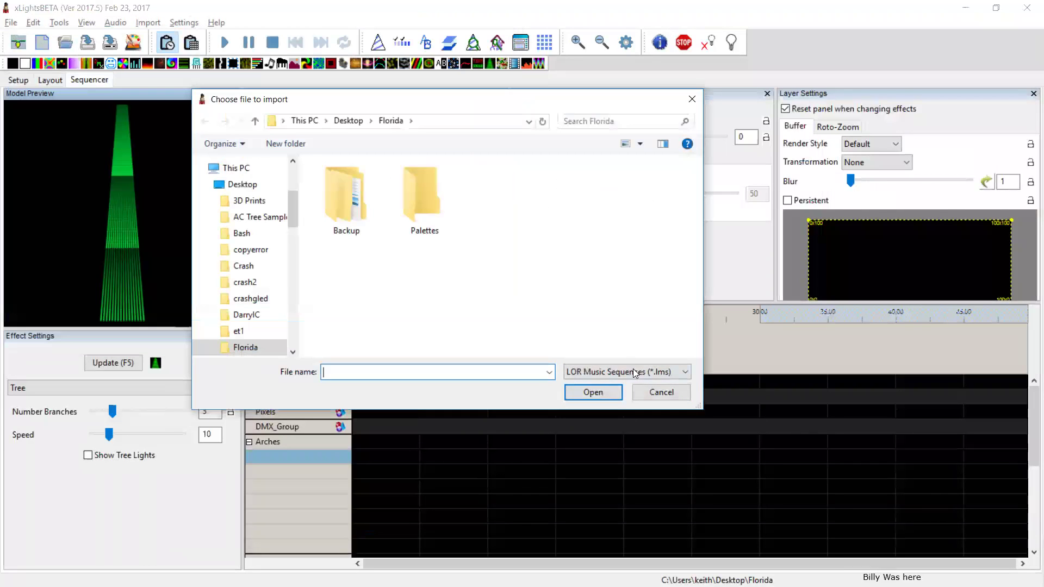
click(633, 369)
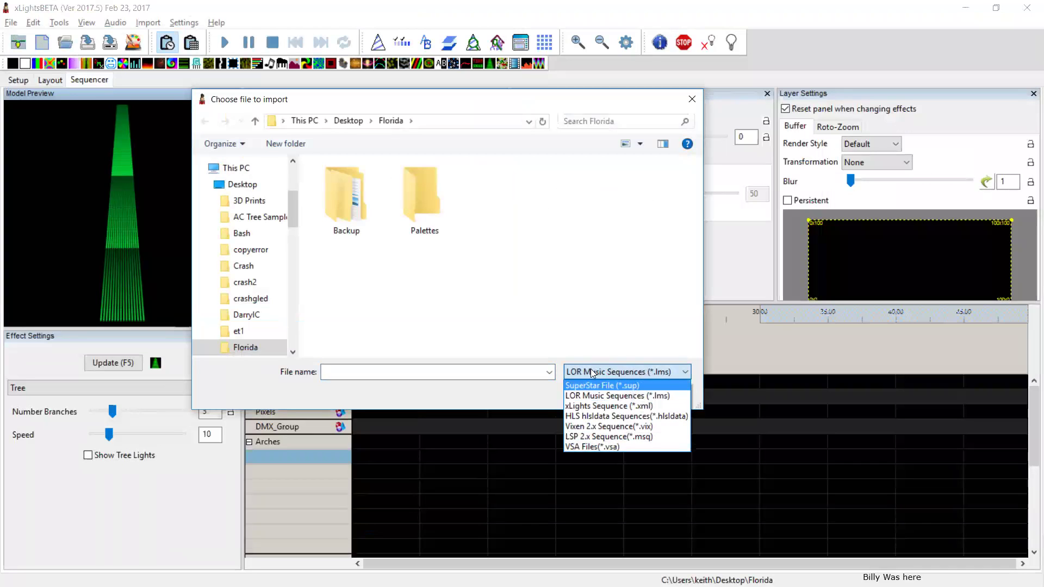
click(644, 396)
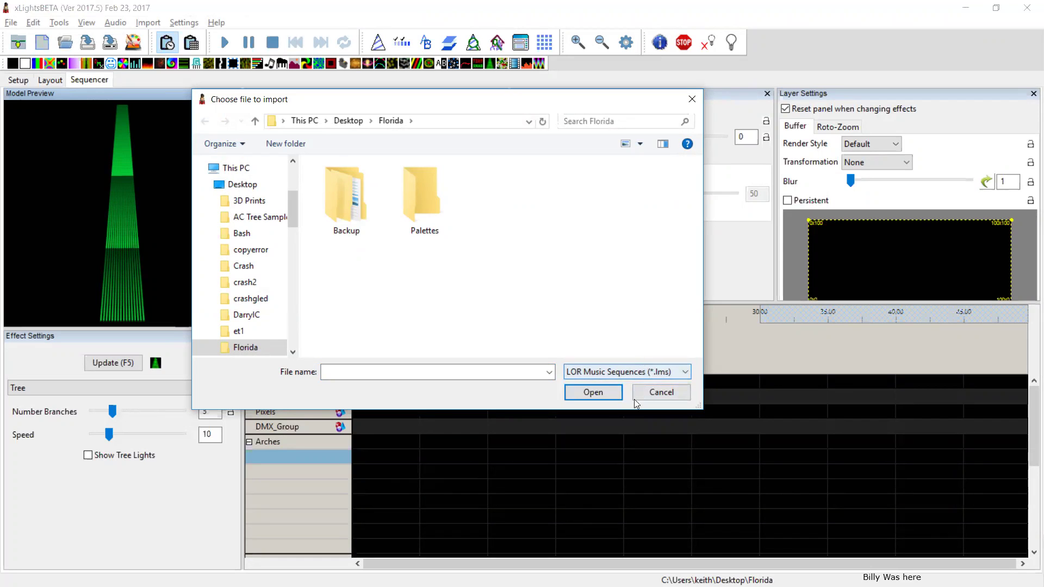
click(663, 392)
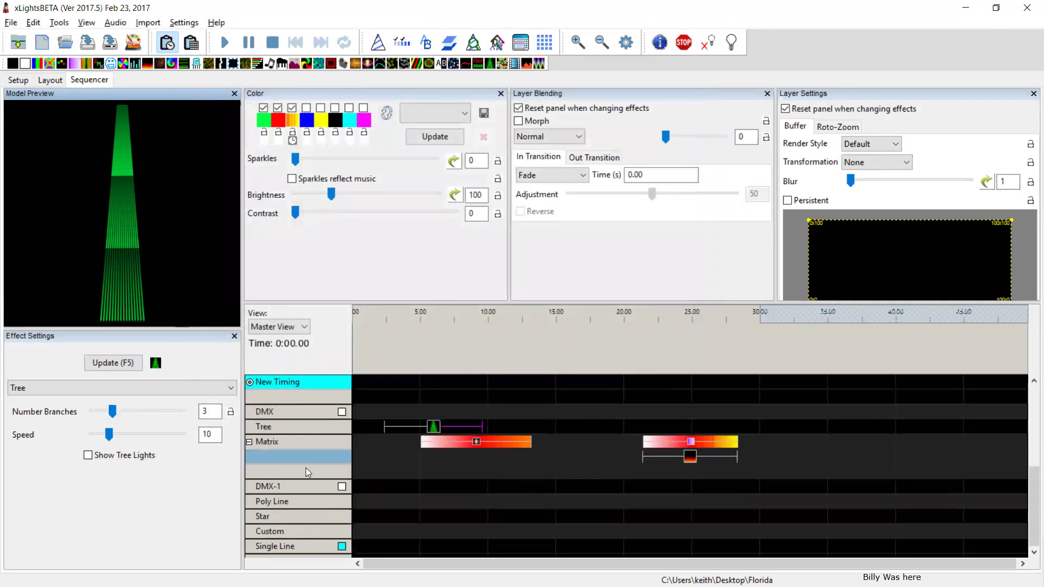
Review the formats available for exporting the Matrix model, without exporting it.
right_click(276, 443)
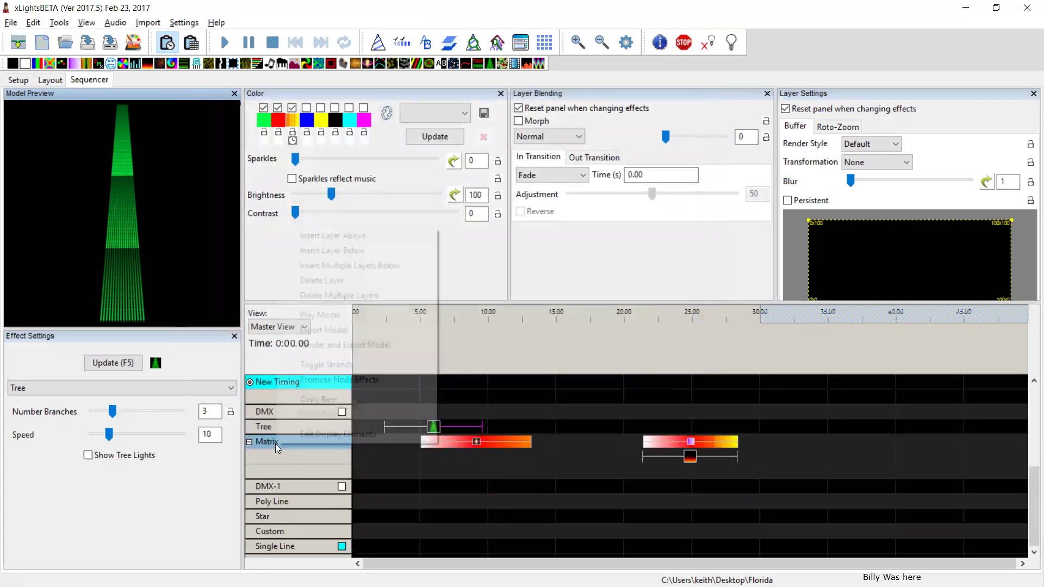
click(329, 330)
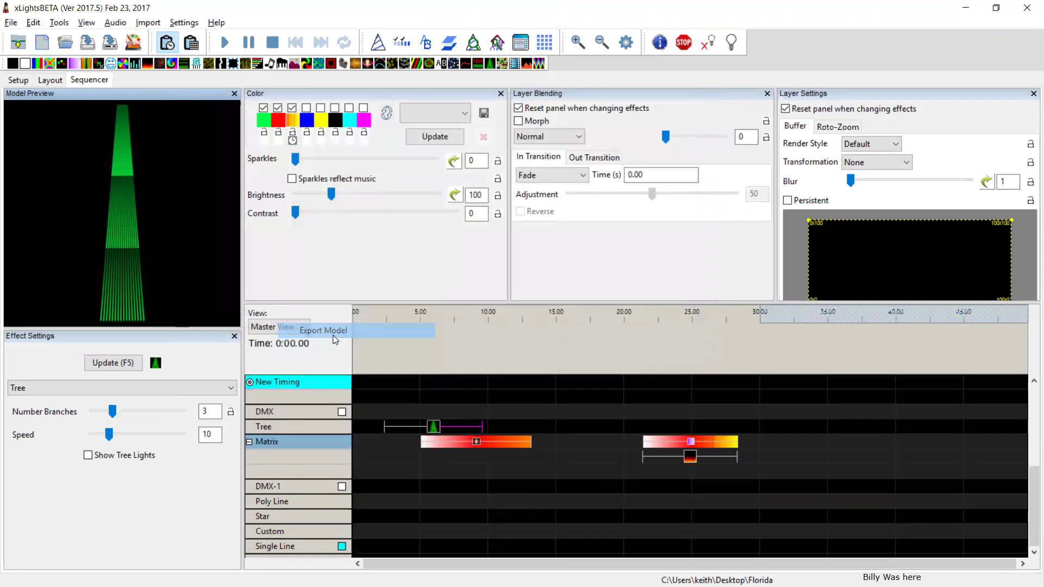
click(199, 93)
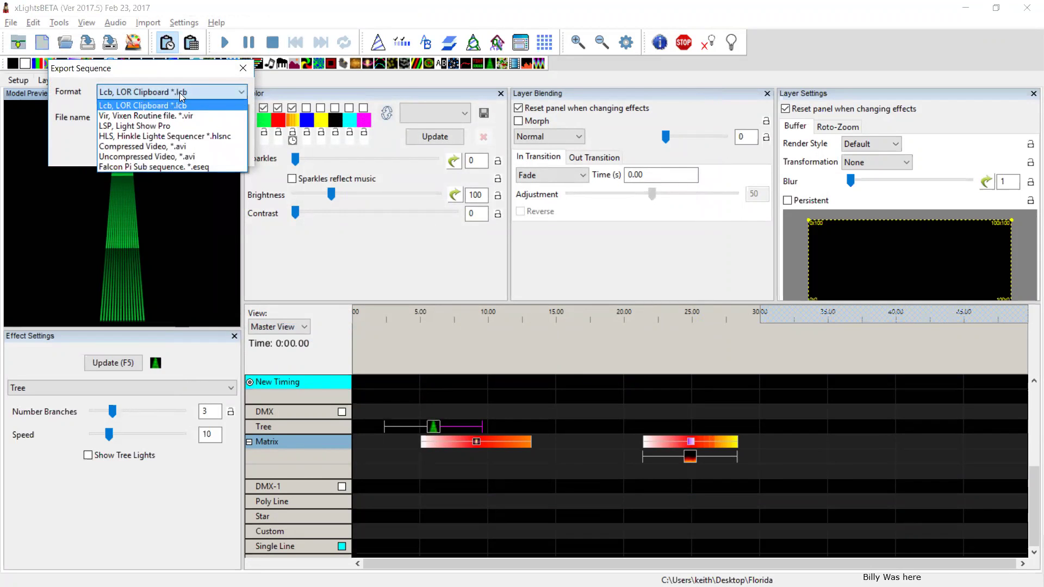
click(180, 92)
click(180, 93)
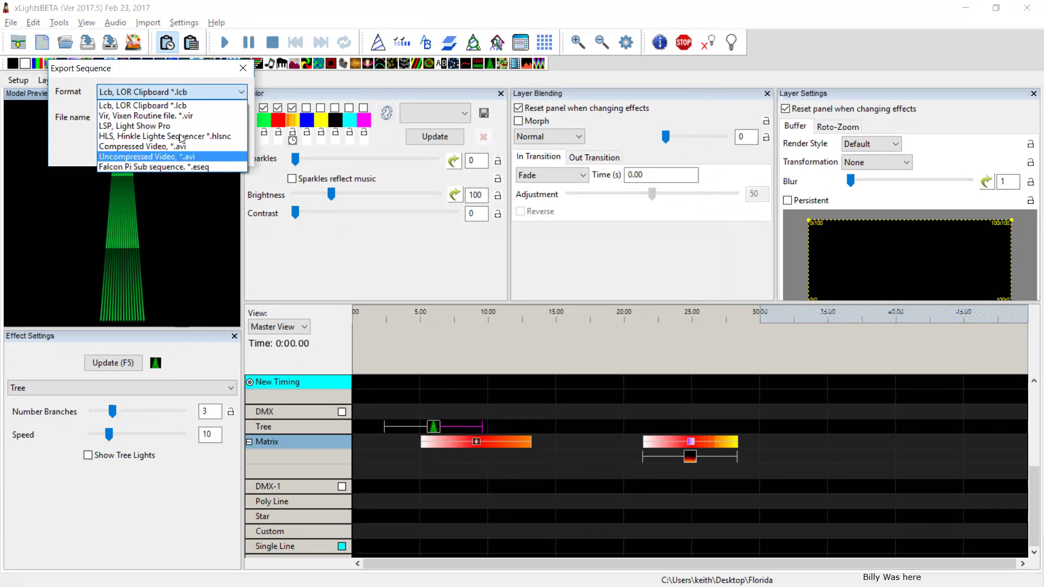
click(181, 75)
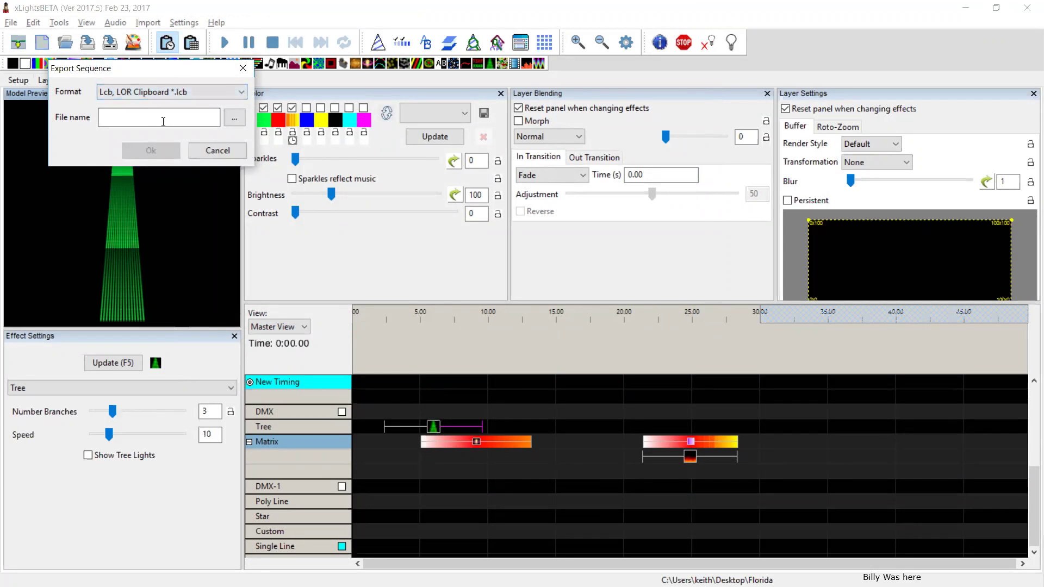
click(232, 157)
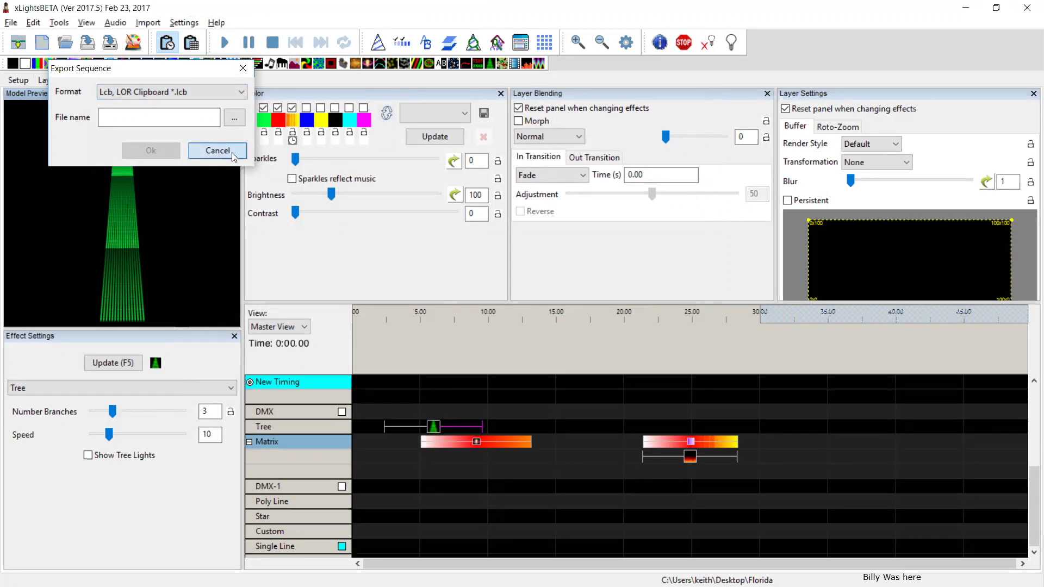
Read further up README.txt in Notepad, highlighting the value curve icon note and the -r command line switch note.
key(alt+Tab)
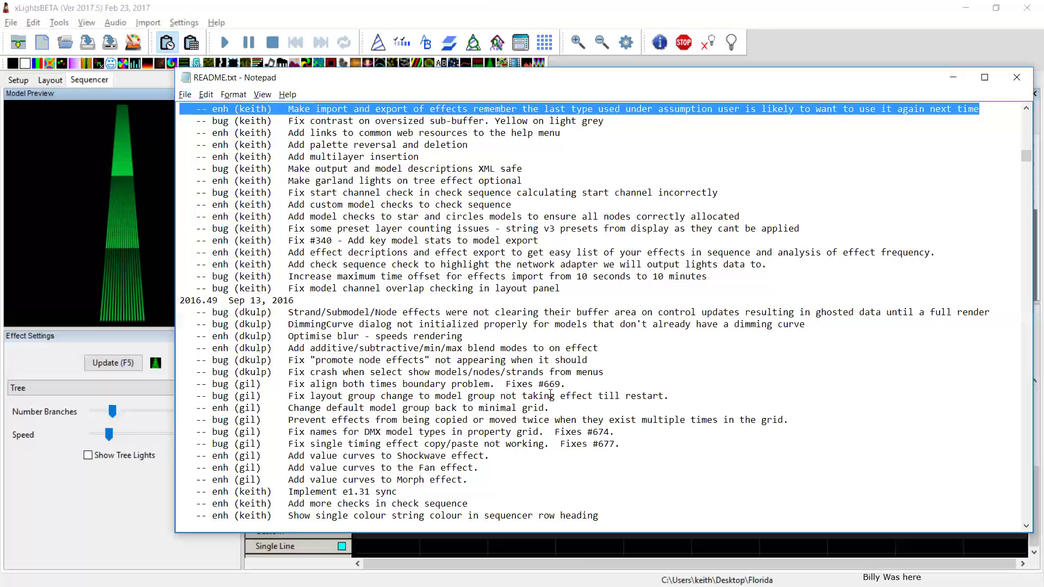
key(Left)
key(Up)
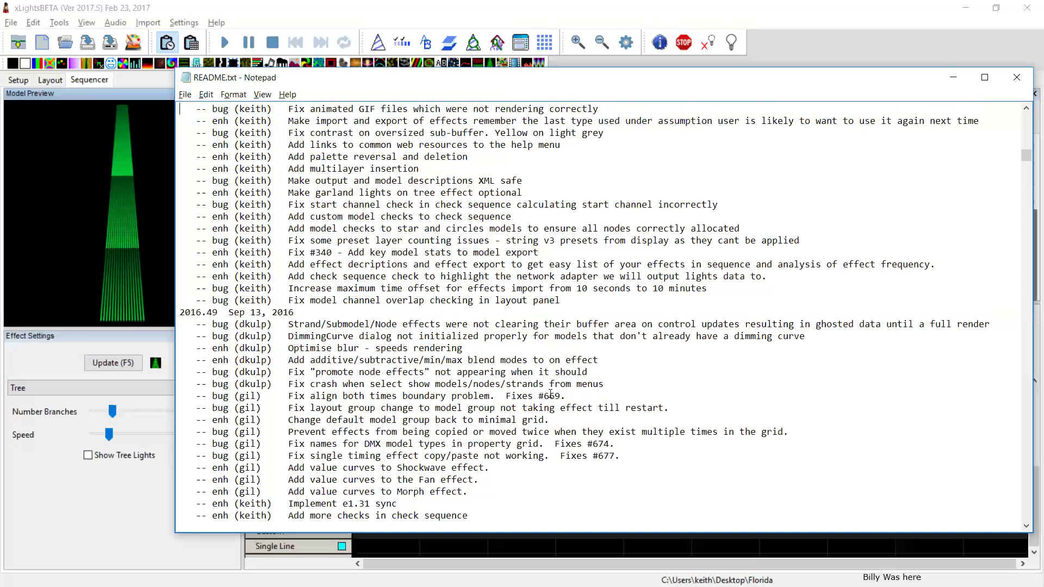
key(Up)
key(Up)
key(Up)
key(Up)
key(Up)
key(Up)
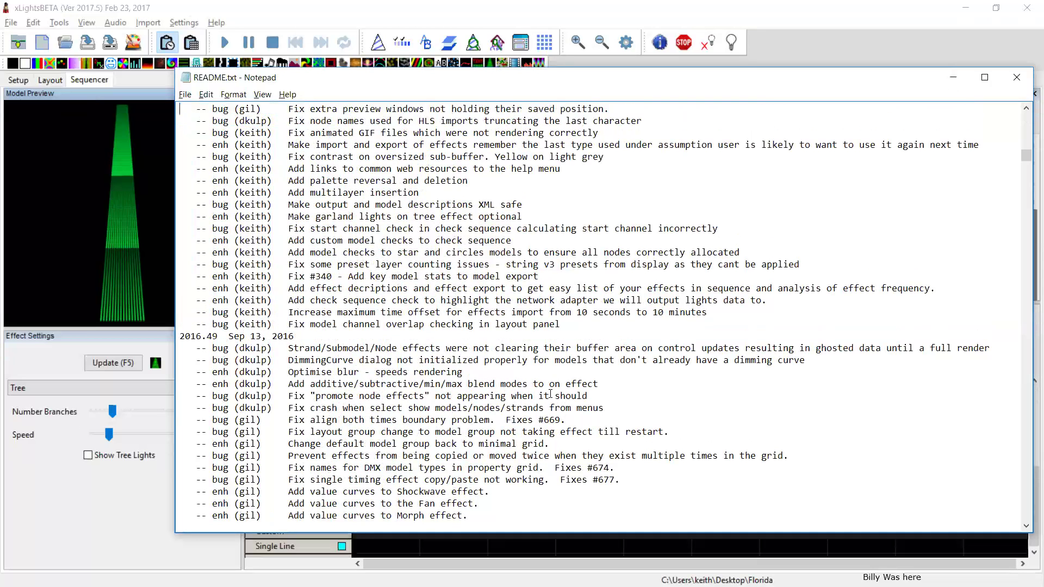
key(Down)
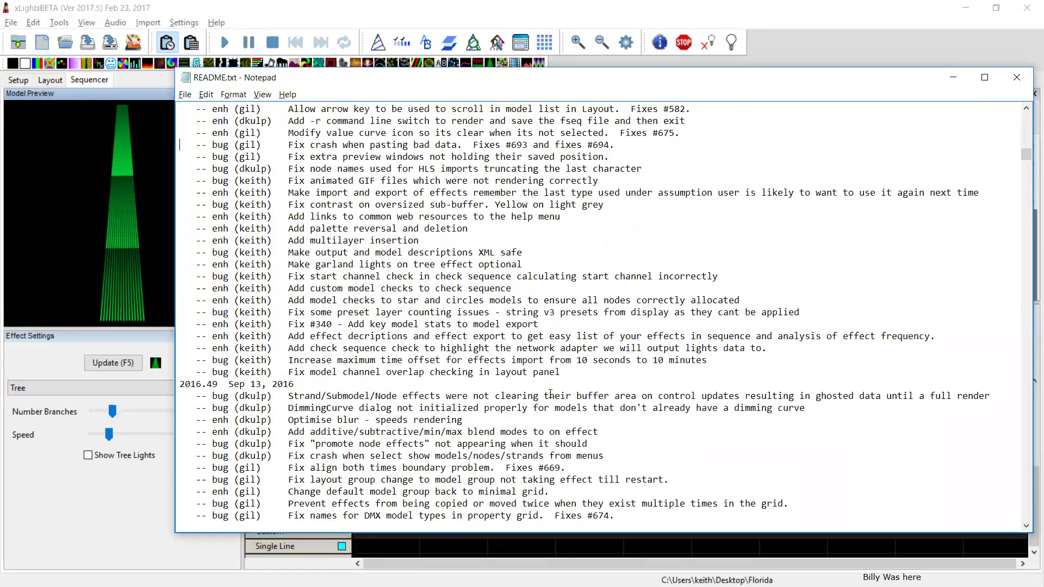
key(shift+Up)
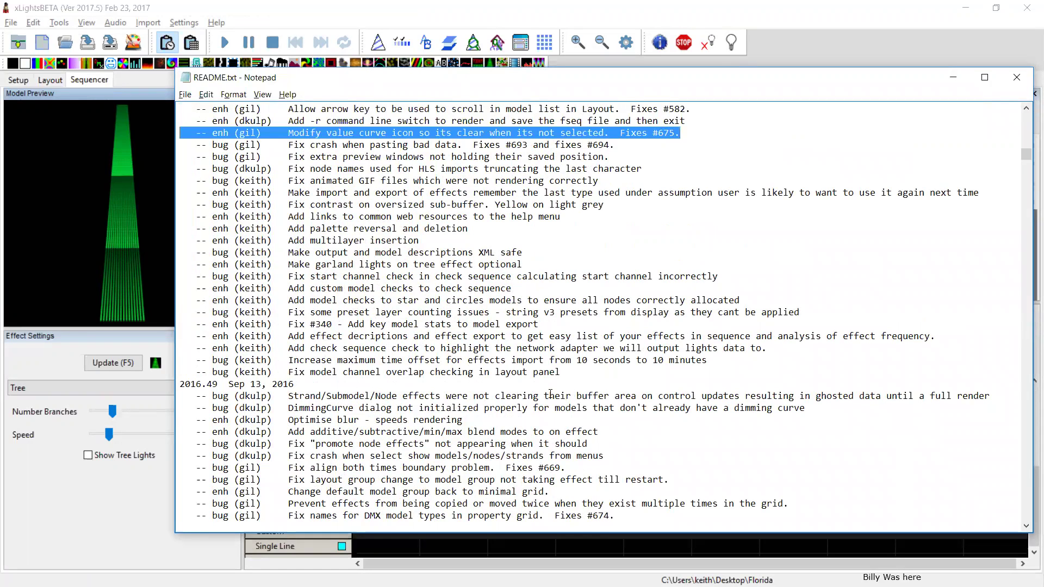
key(Up)
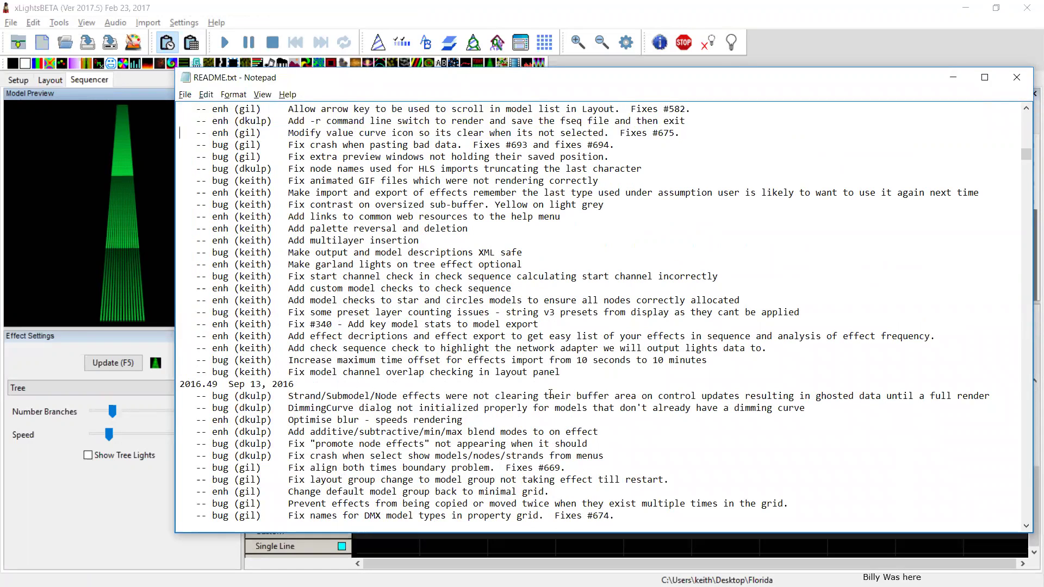
key(shift+Up)
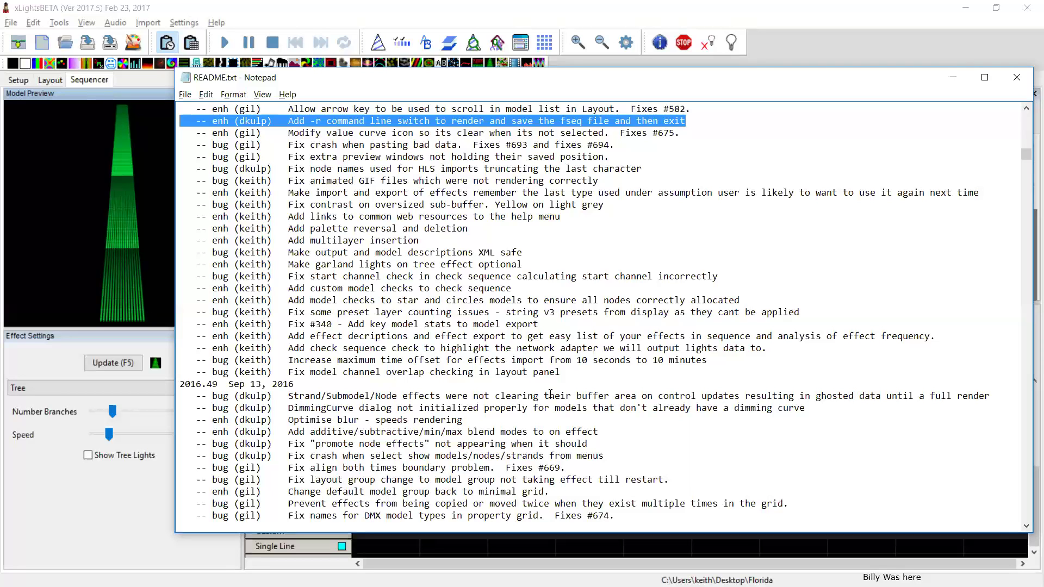
Switch to build.cmd in Notepad and remove "call timecmd" in front of the xlights command.
key(alt+Tab)
key(alt+Tab)
key(alt+Tab)
key(alt+Tab)
key(alt+Tab)
key(alt+Tab)
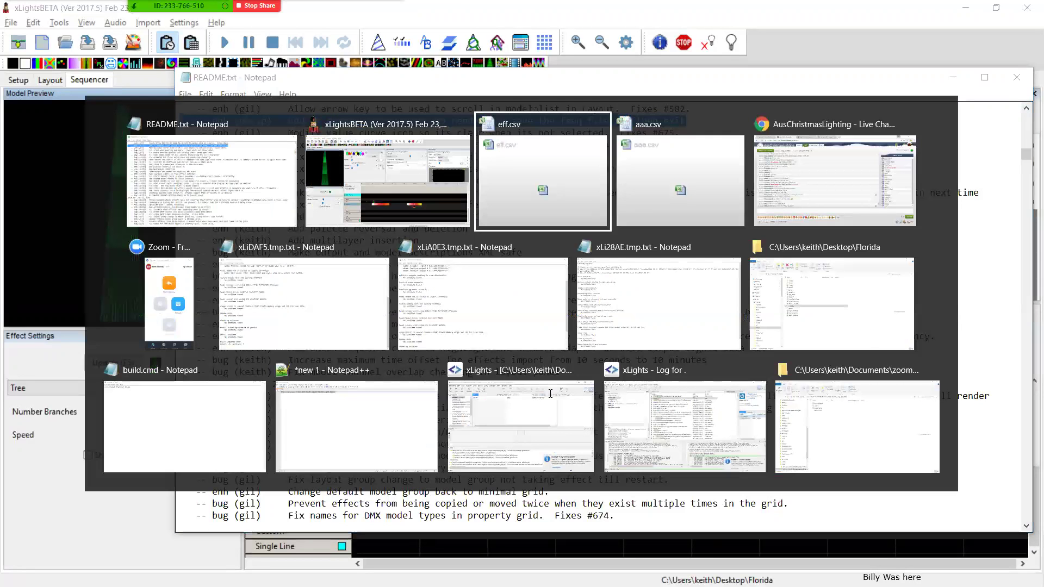
key(alt+Tab)
key(alt+Tab)
key(alt+Tab)
key(alt+Tab)
key(alt+Tab)
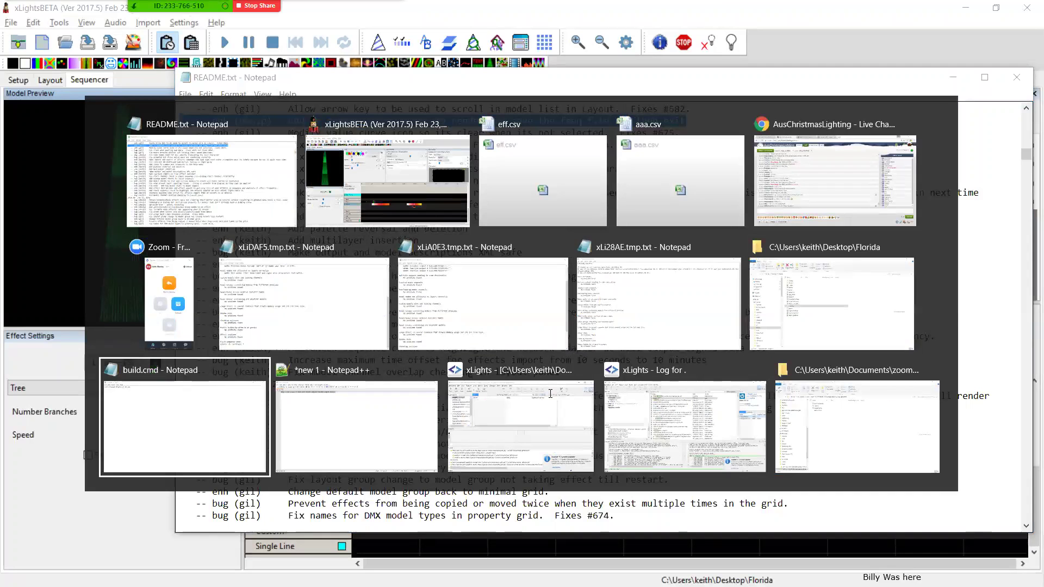
key(alt+shift+Tab)
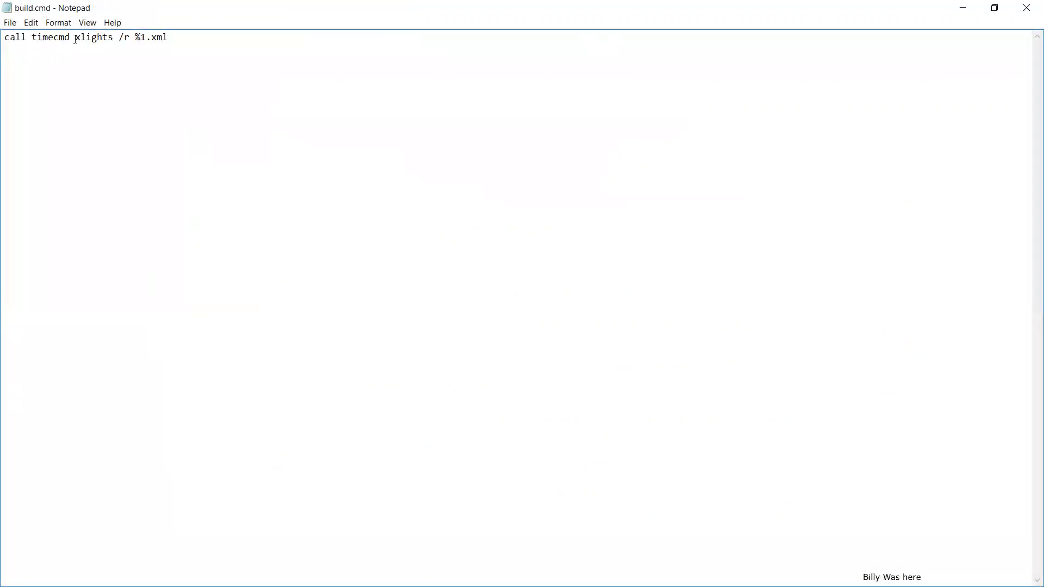
drag(76, 38, 2, 38)
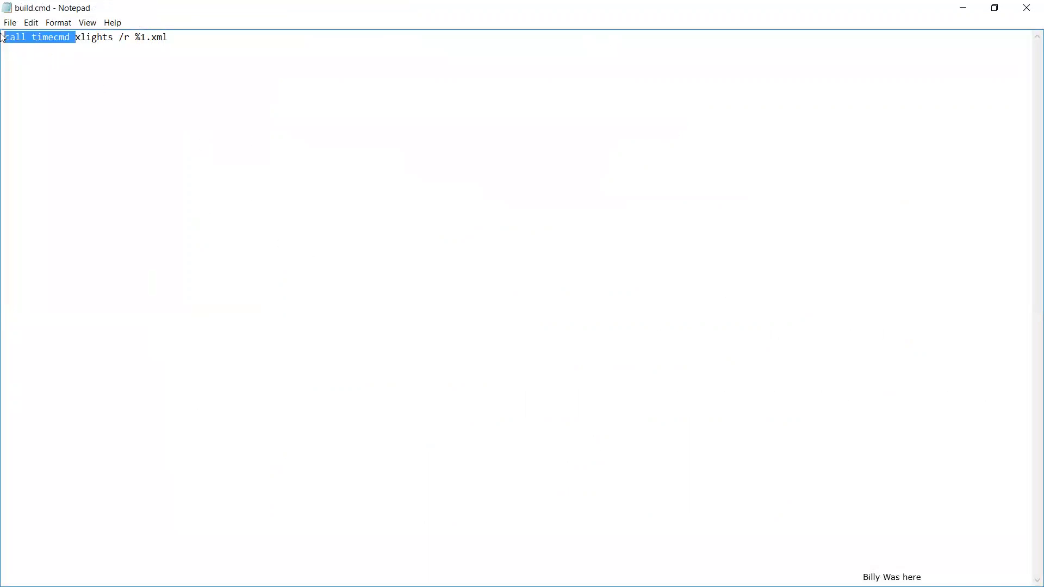
key(Delete)
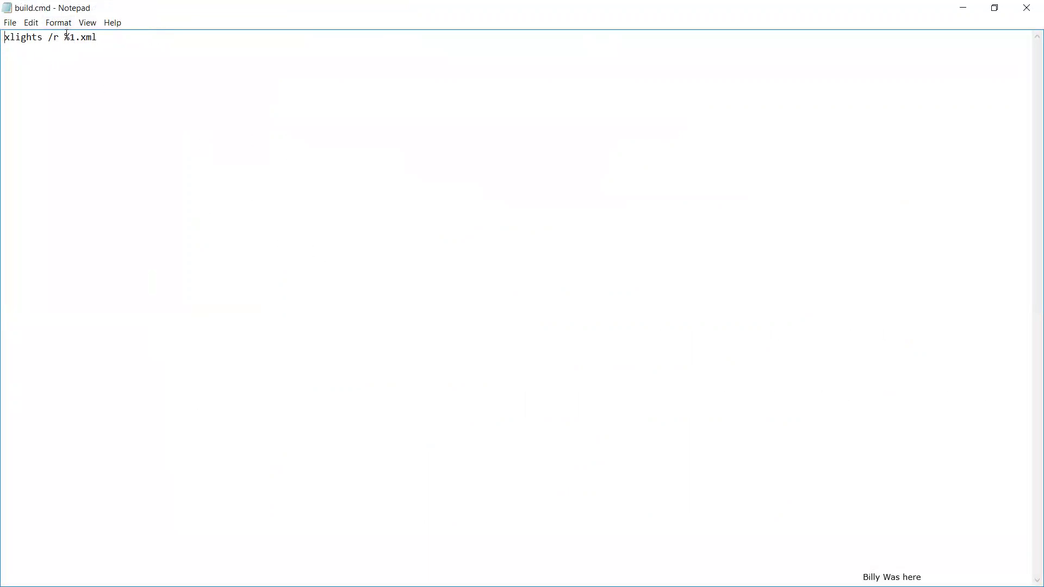
Highlight the command "xlights /r %1.xml" in build.cmd to examine its render switch, and clear the selection.
drag(66, 37, 6, 42)
click(104, 37)
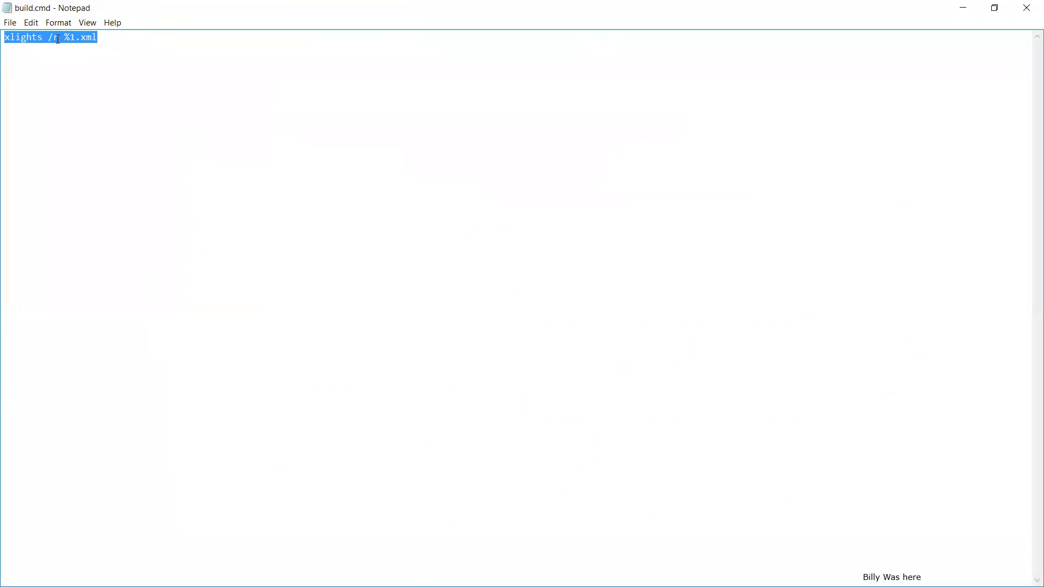
drag(103, 34, 3, 38)
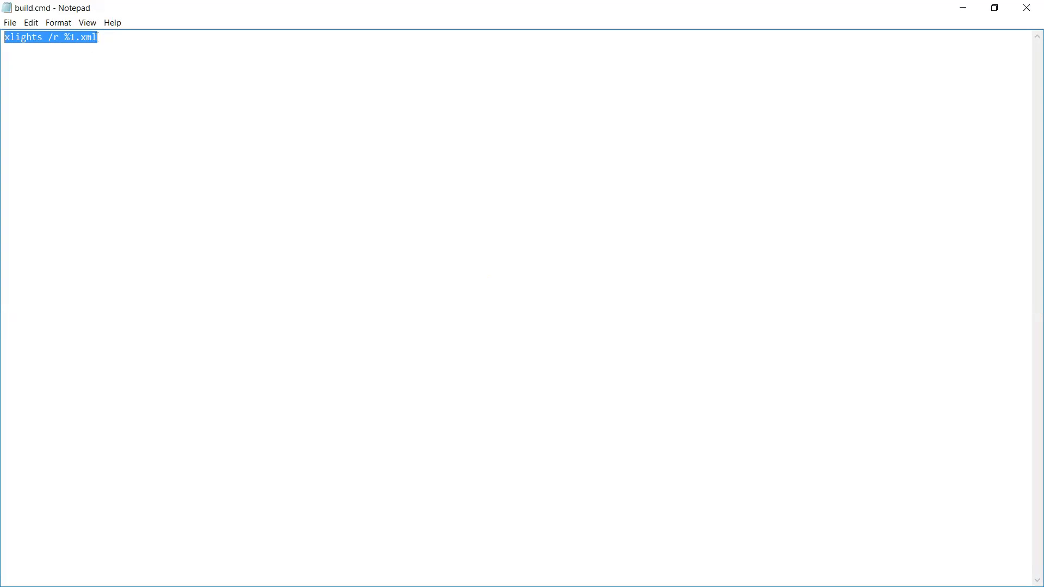
click(171, 138)
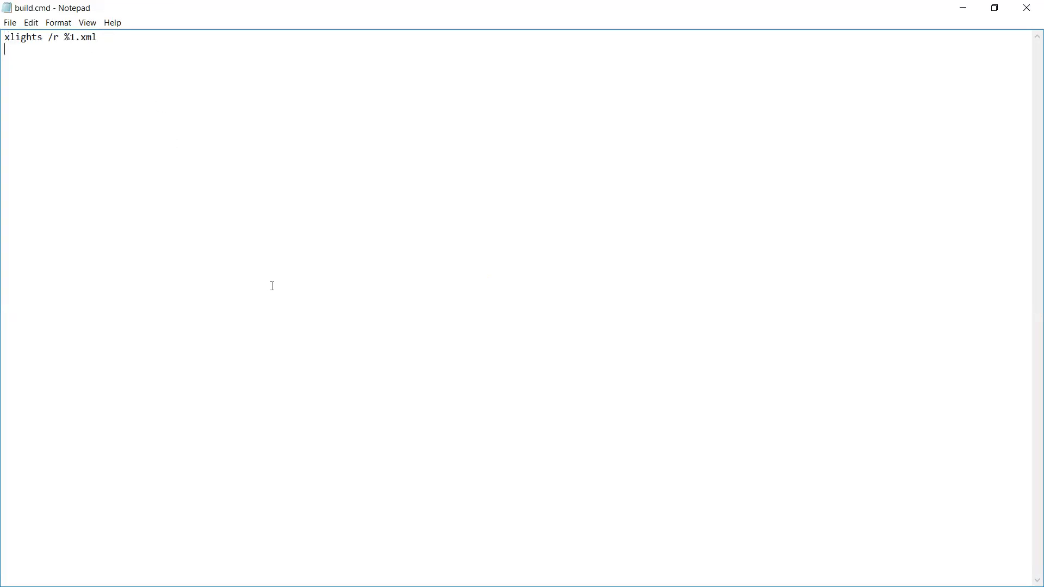
Switch to File Explorer and look over the files in the Florida show folder.
key(alt+Tab)
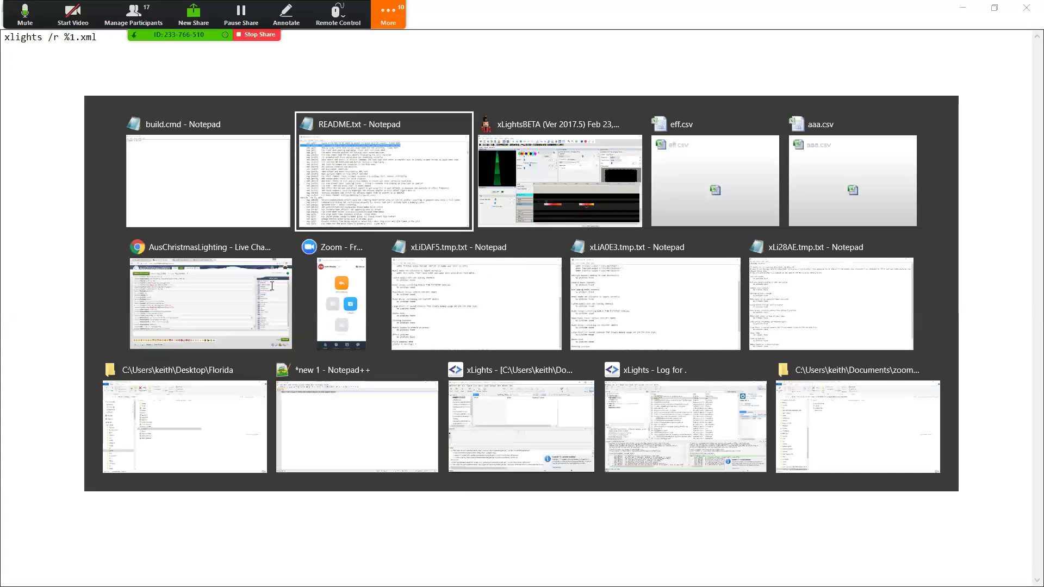
key(alt+Tab)
key(alt+Tab)
key(alt+Tab)
key(alt+Tab)
key(alt+Tab)
key(alt+Tab)
key(alt+Tab)
key(alt+Tab)
key(alt+Tab)
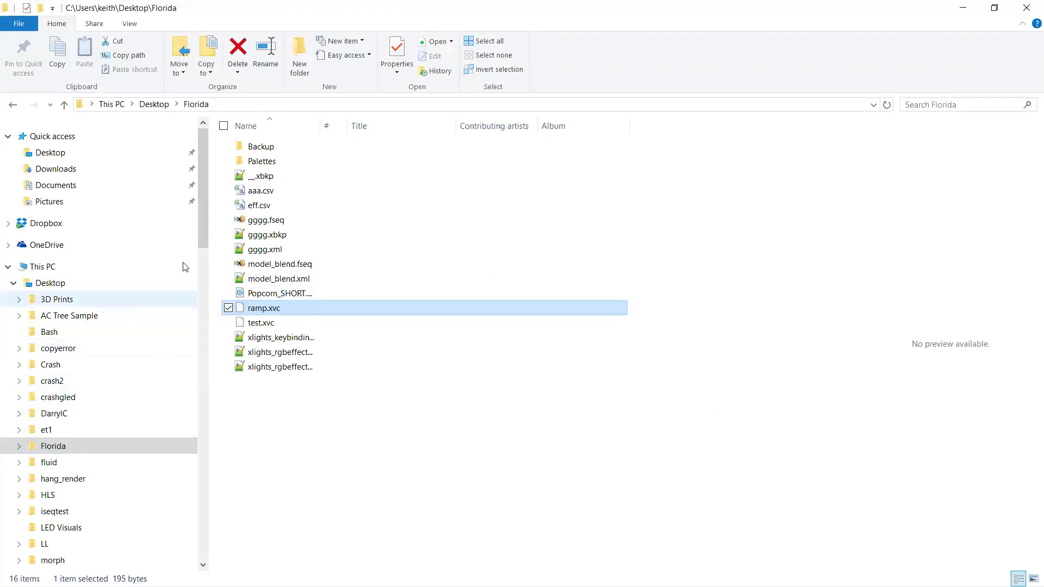
Return to build.cmd in Notepad and close it without saving the changes.
key(alt+Tab)
key(alt)
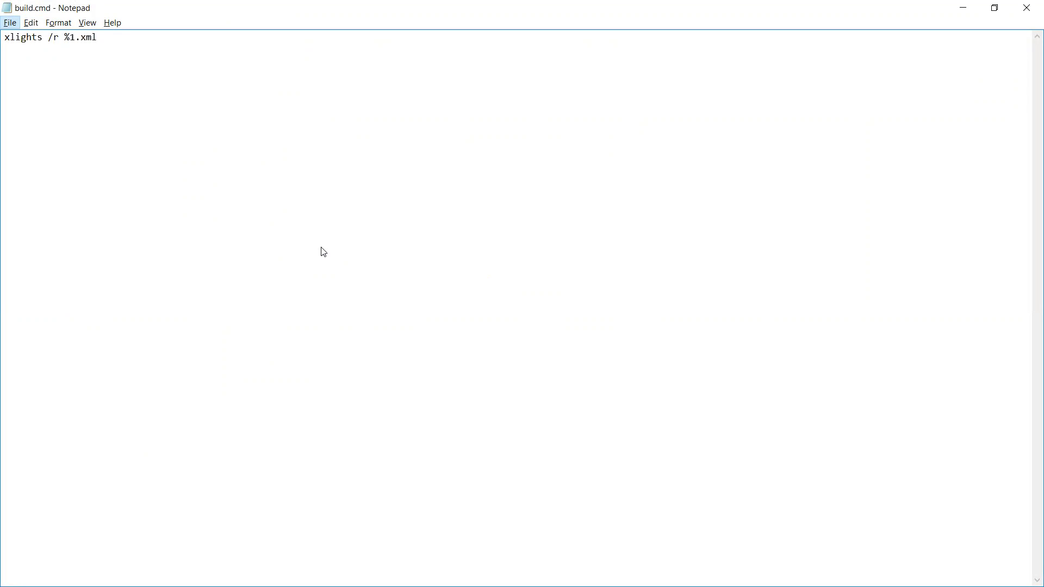
key(Escape)
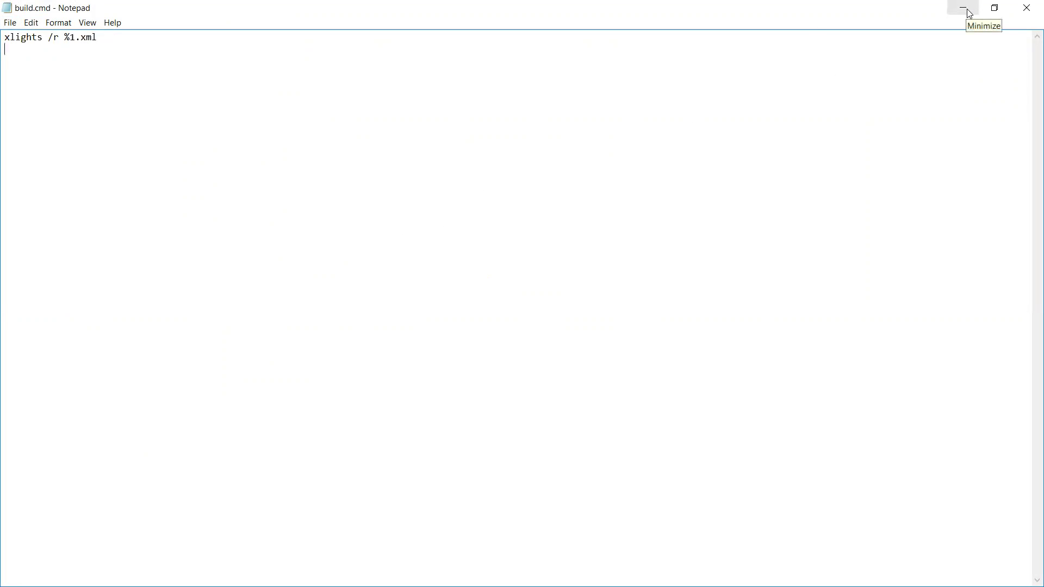
click(1027, 7)
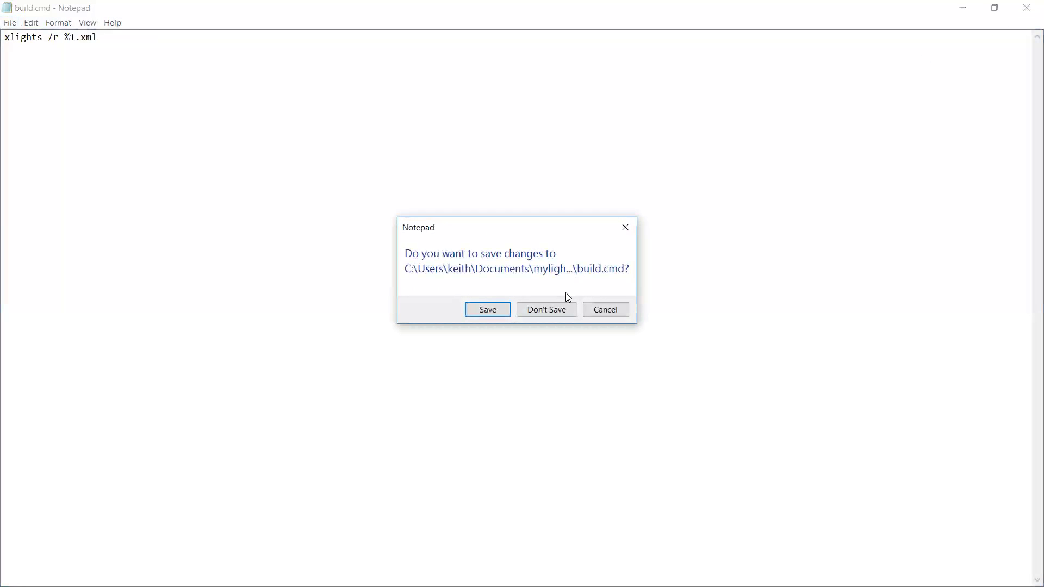
click(552, 308)
Switch to README.txt and highlight the note about using arrow keys to scroll the model list in Layout.
key(alt+Tab)
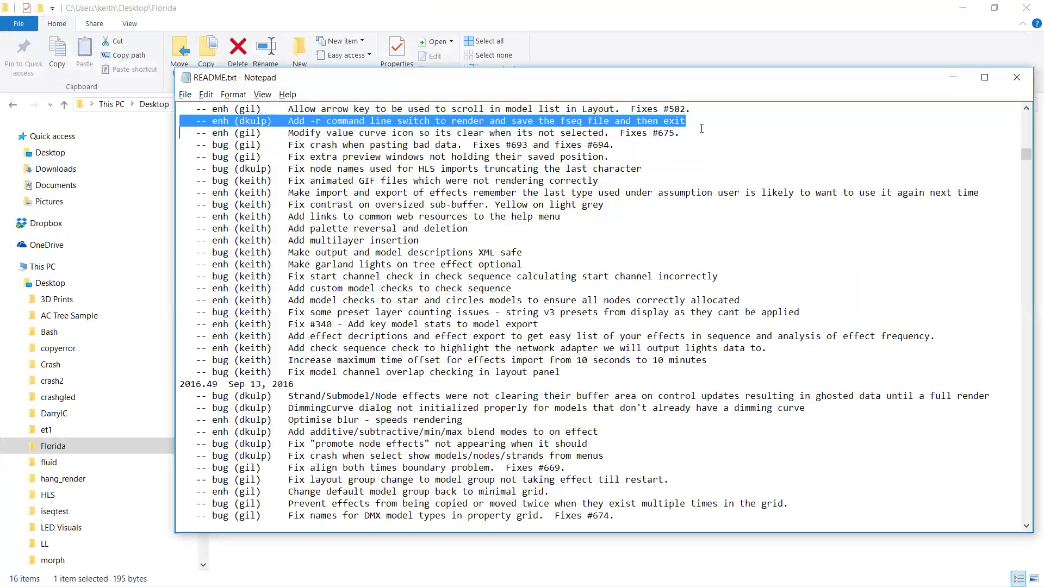
click(702, 129)
key(Up)
key(Up)
key(Up)
key(Up)
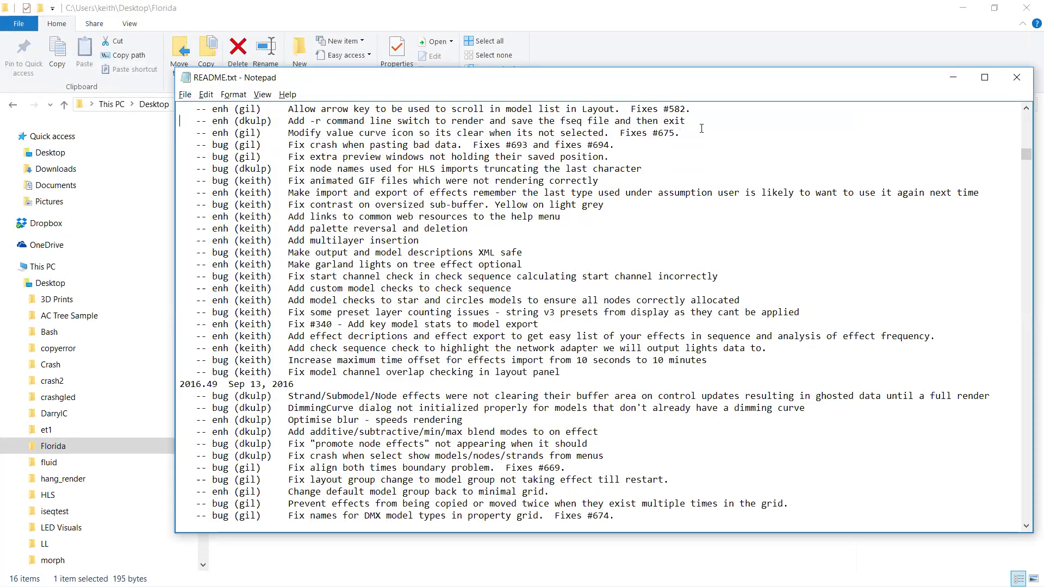
key(Down)
key(shift+Down)
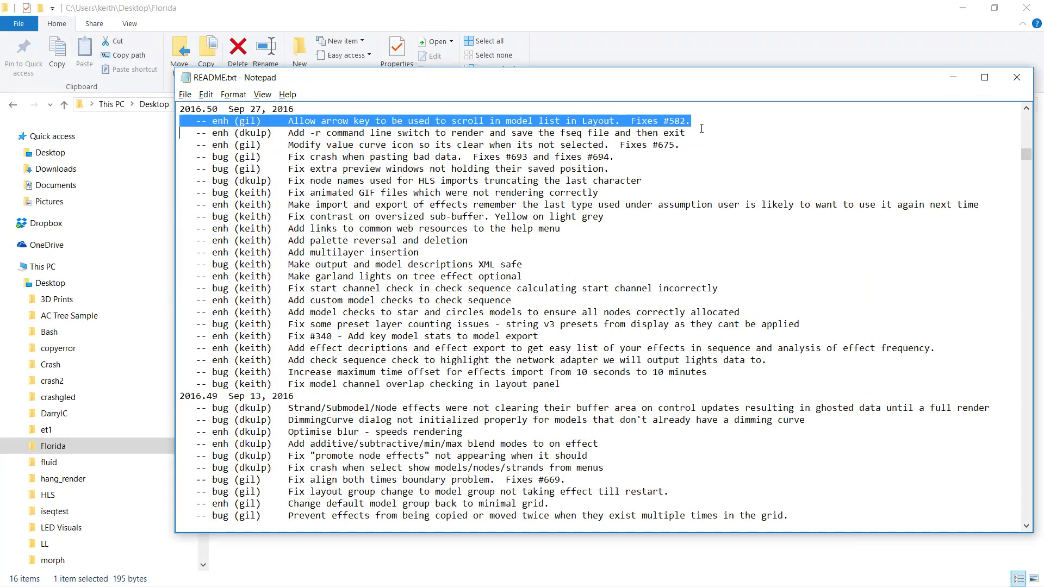
Switch to xLights, select the Tree model in the layout and nudge it down and back up.
key(alt+Tab)
key(alt+Tab)
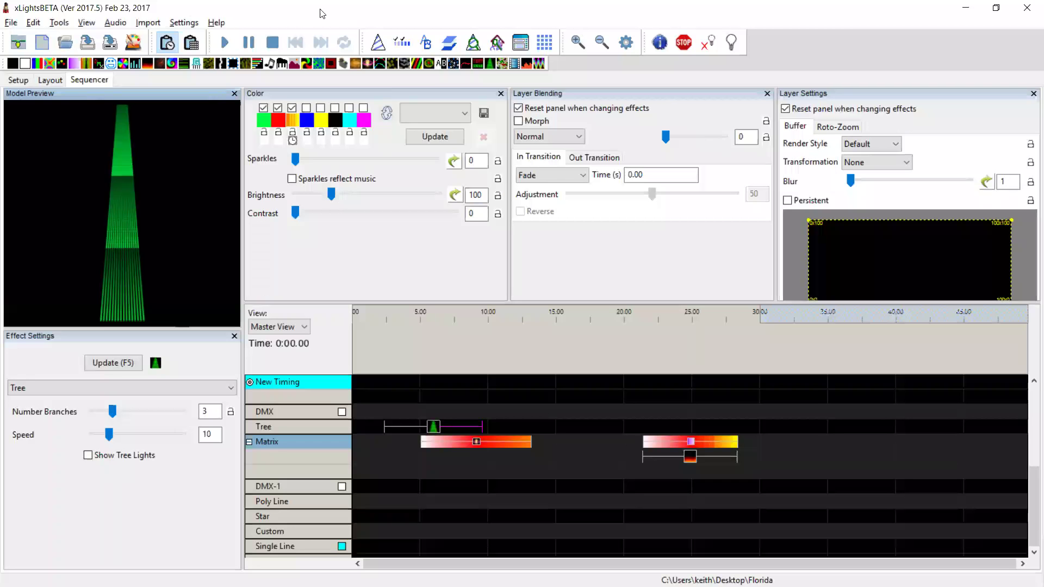
click(50, 80)
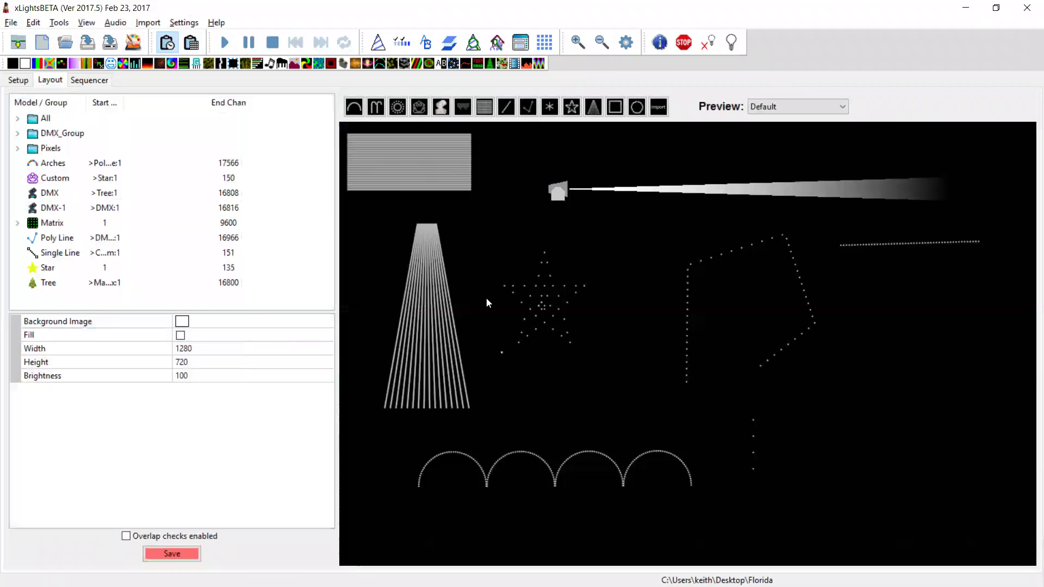
click(428, 300)
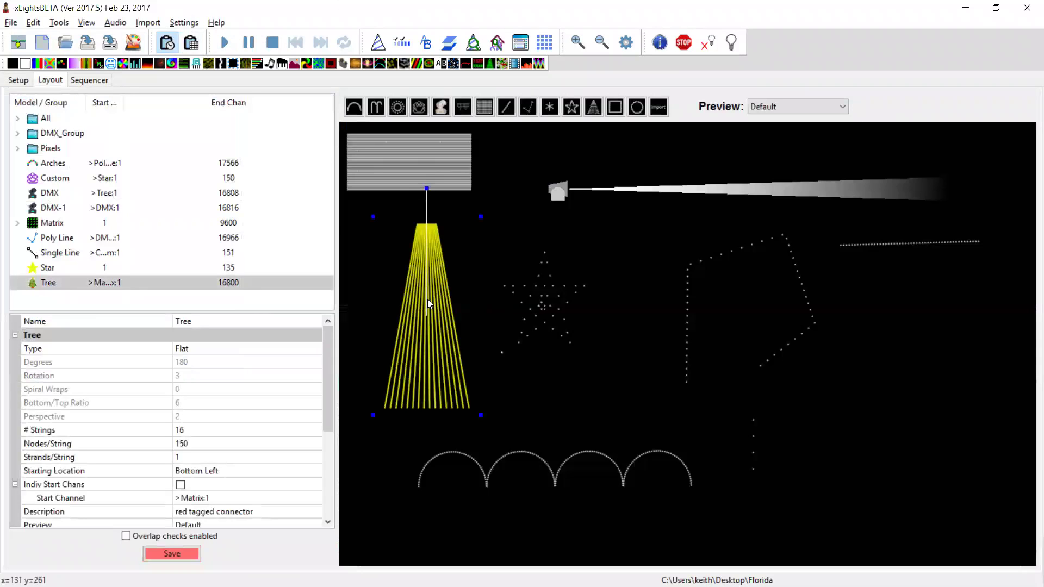
key(Down)
key(Down)
key(Down)
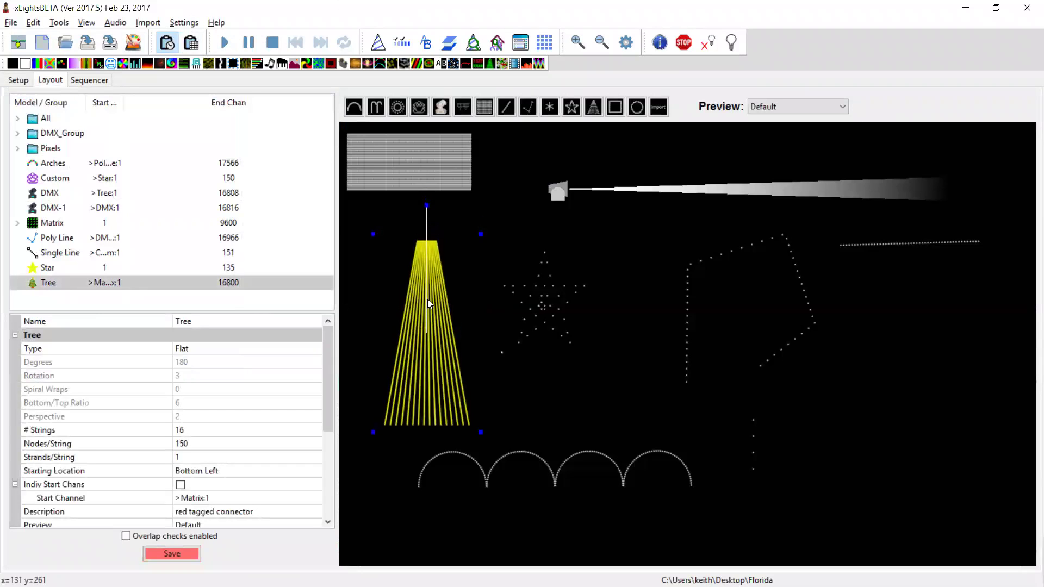
key(Up)
key(Up)
key(Up)
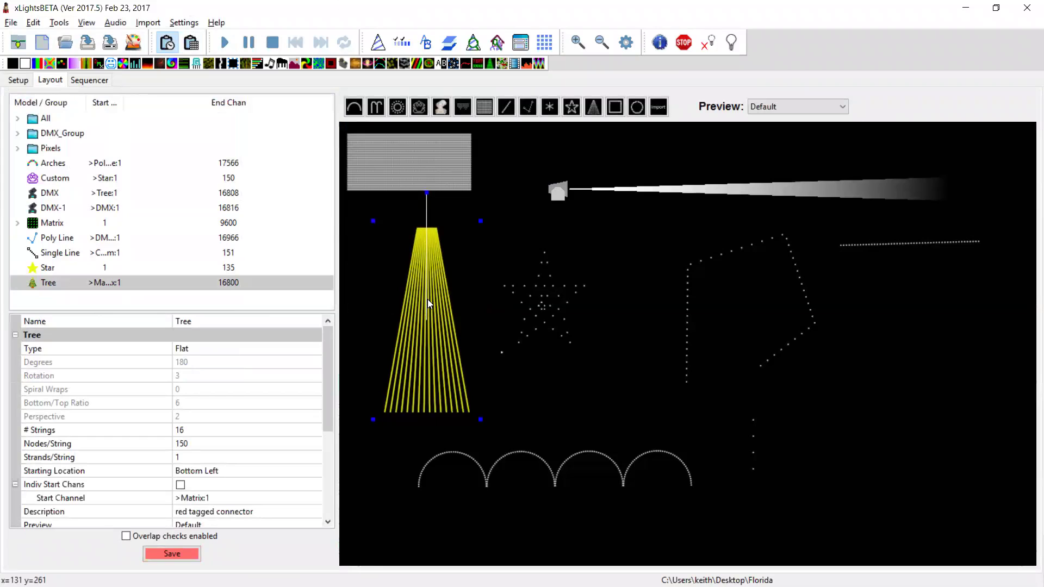
Select the Star and Tree models together and nudge both down and up in the layout.
click(547, 300)
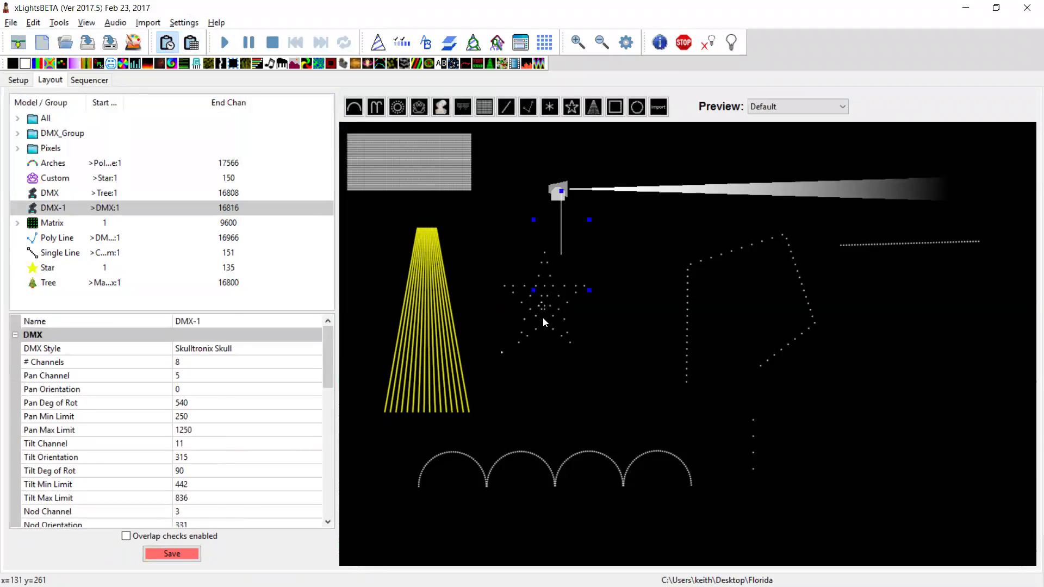
click(544, 322)
ctrl+click(432, 321)
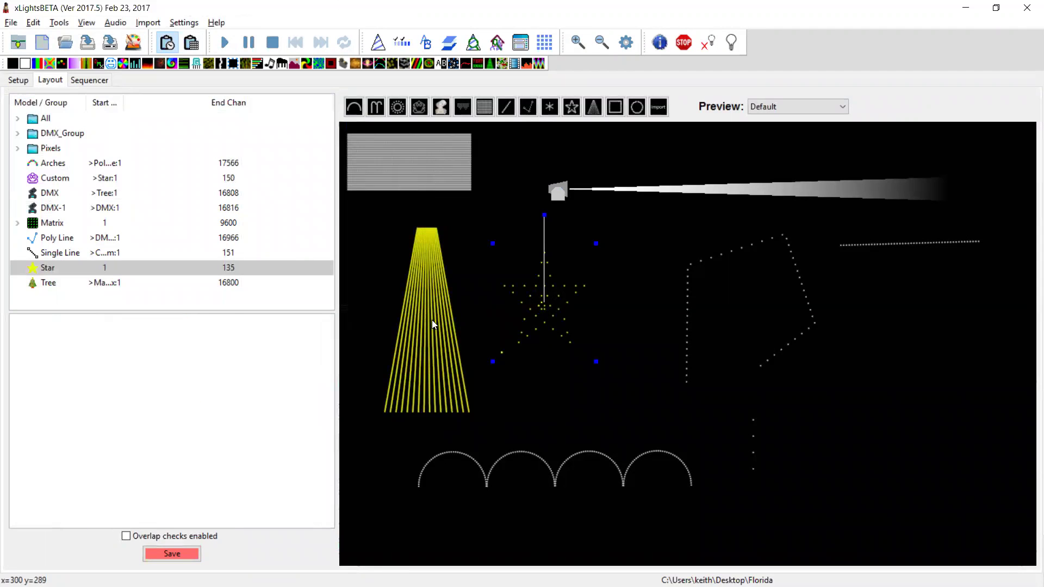
key(Down)
key(Down)
key(Down)
key(Down)
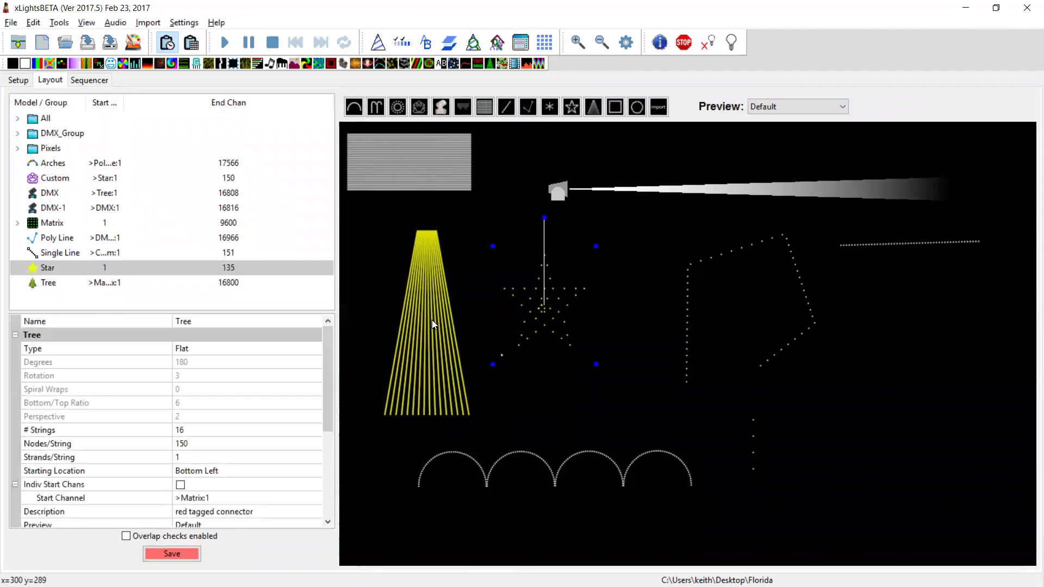
key(Up)
key(Up)
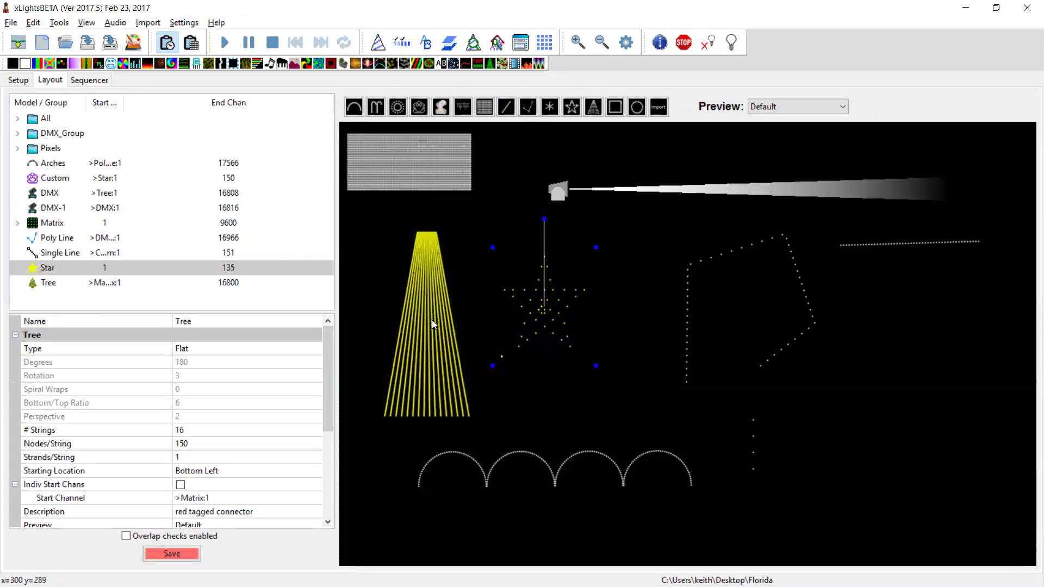
Box-select the models from the Tree across to the Poly Line and nudge them together slightly up and left.
click(376, 451)
drag(365, 505, 838, 219)
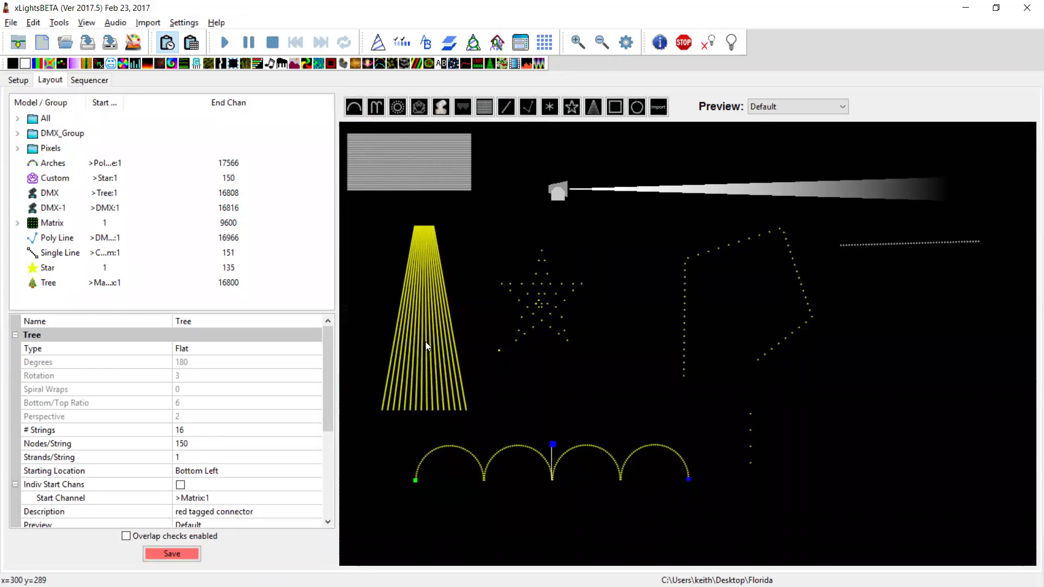
click(467, 261)
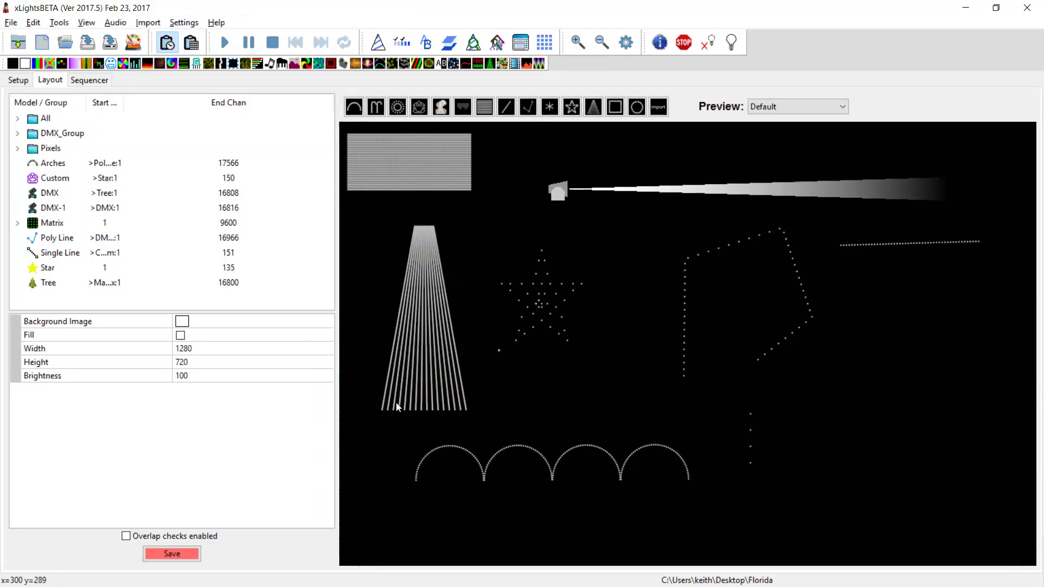
drag(740, 222, 822, 199)
click(702, 231)
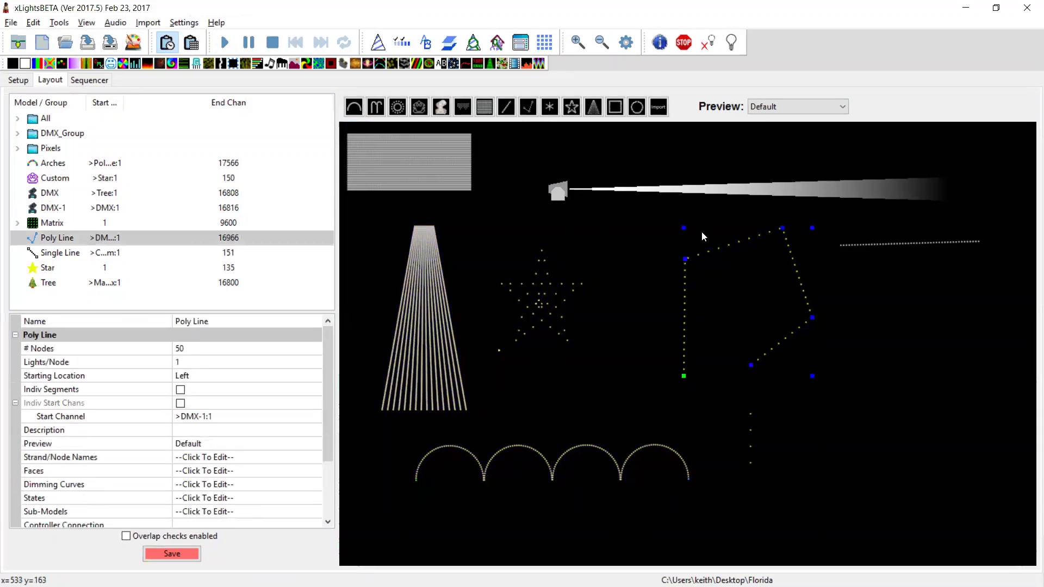
Highlight the #342 note about the show dir/media dir link button tooltip in README.txt, and return to xLights.
key(alt+Tab)
key(Up)
key(Up)
key(Up)
key(Up)
key(Up)
key(Up)
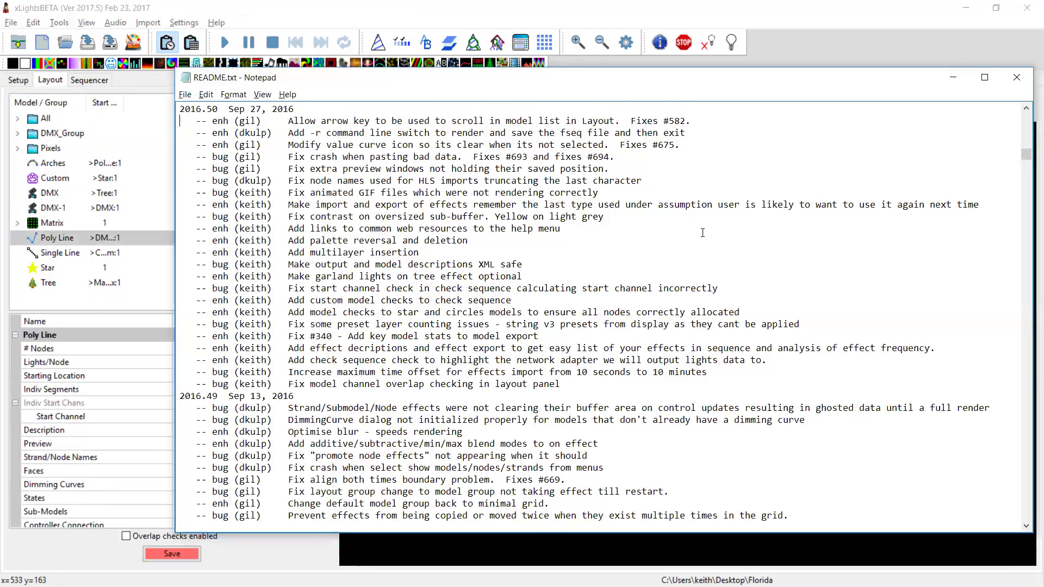
key(Up)
key(Up)
key(Up)
key(Up)
key(Up)
key(Up)
key(Up)
key(Up)
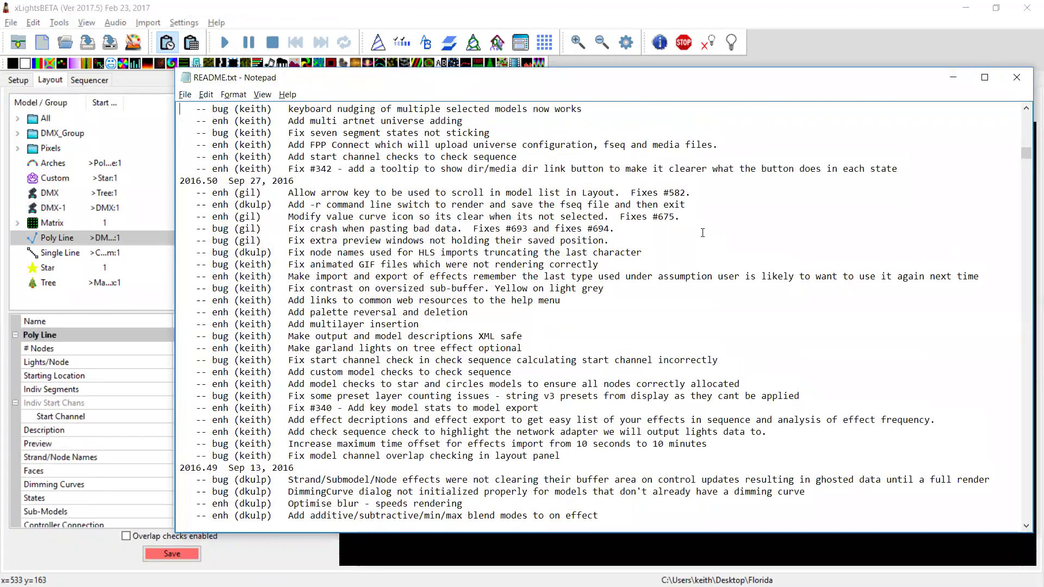
key(Up)
key(Up)
key(Up)
key(Up)
key(Up)
key(Up)
key(Up)
key(Up)
key(Up)
key(Up)
key(Up)
key(Up)
key(Up)
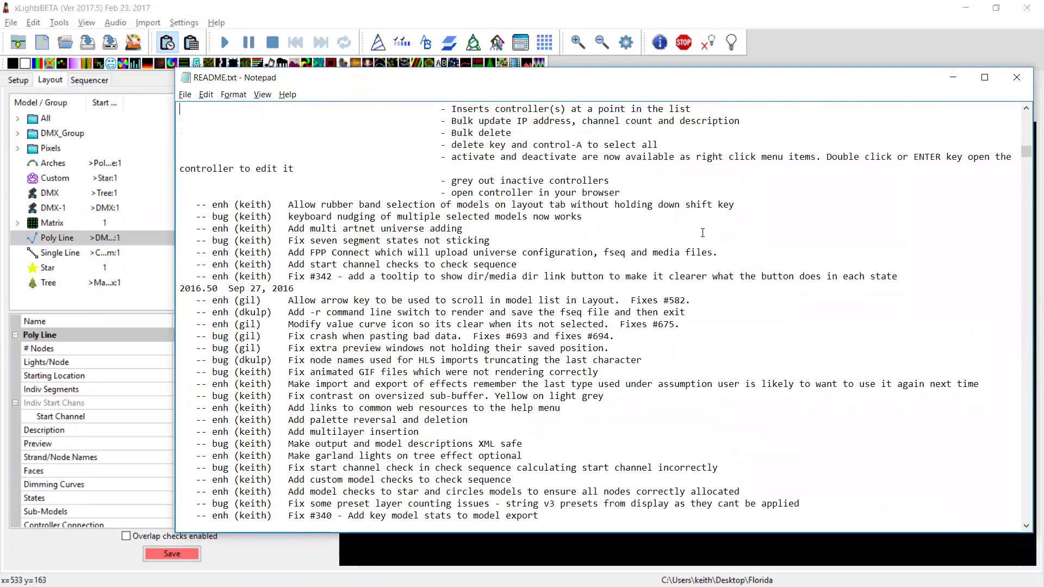
key(Up)
key(Up)
key(Up)
key(Up)
key(Up)
key(Up)
key(Up)
key(Up)
key(Up)
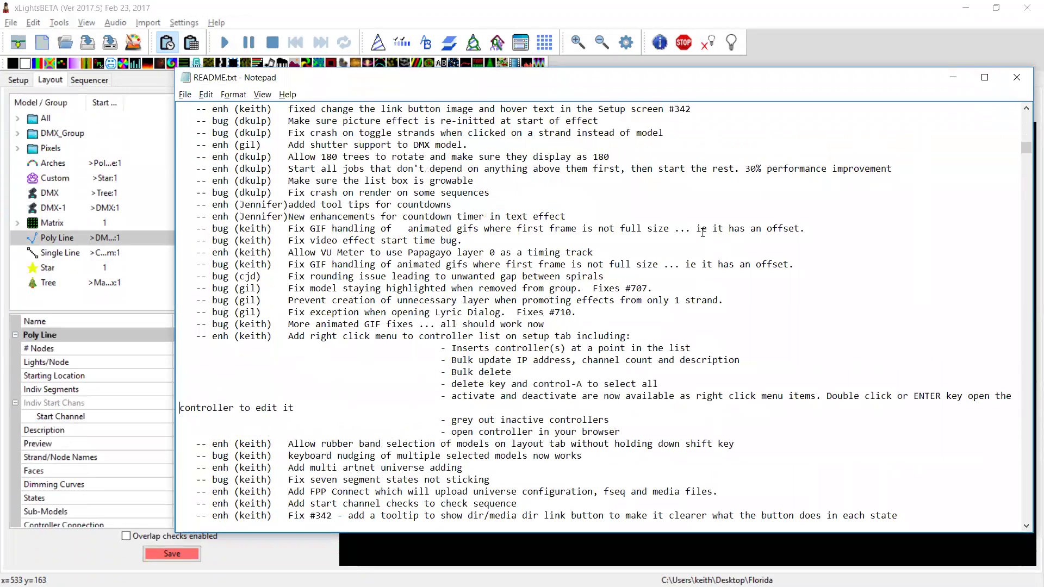
key(Down)
key(Down)
key(Down)
key(Down)
key(Down)
key(Down)
key(Down)
key(Down)
key(Down)
key(Down)
key(Down)
key(Down)
key(Down)
key(Down)
key(Down)
key(Down)
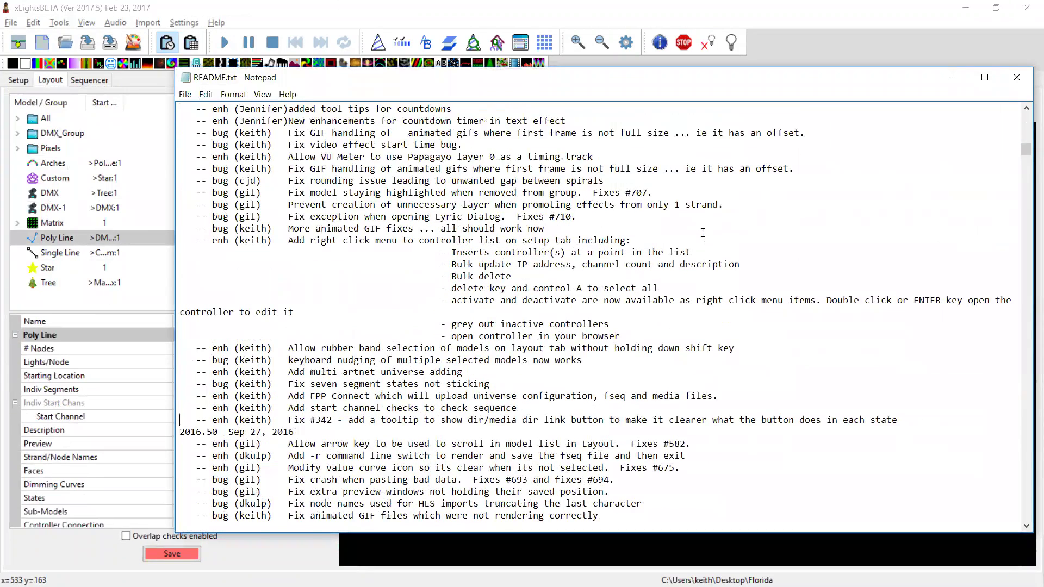
key(shift+Up)
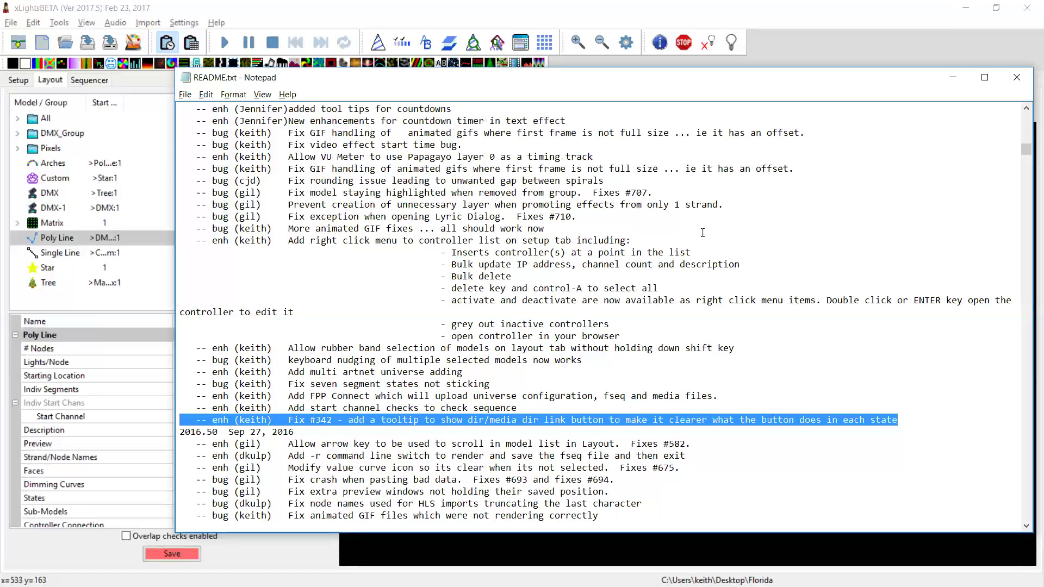
key(alt+Tab)
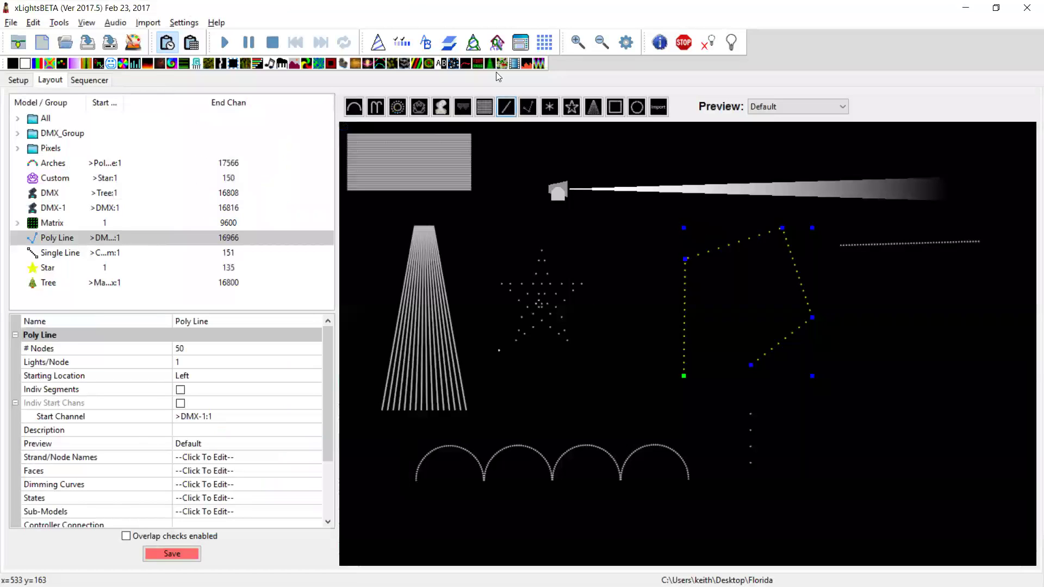
Open the setup page and toggle the link between the show and media directories, checking the link button's tooltip.
click(20, 80)
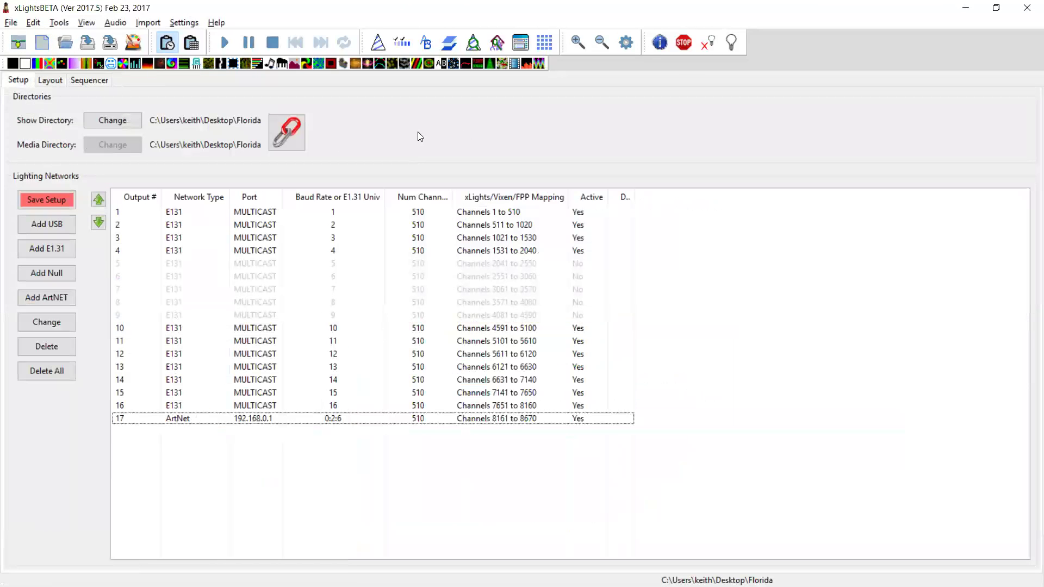
click(293, 130)
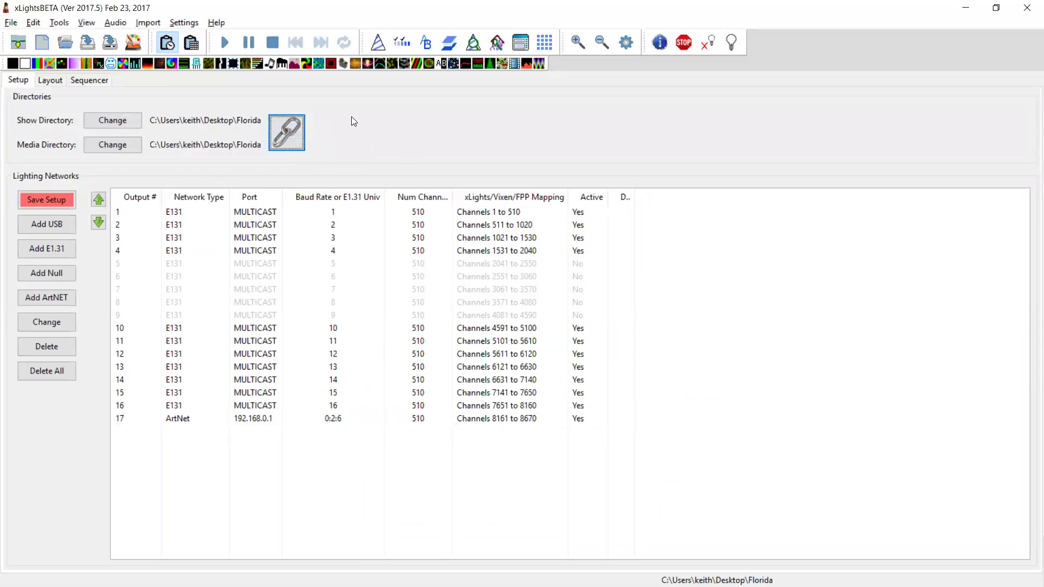
click(283, 131)
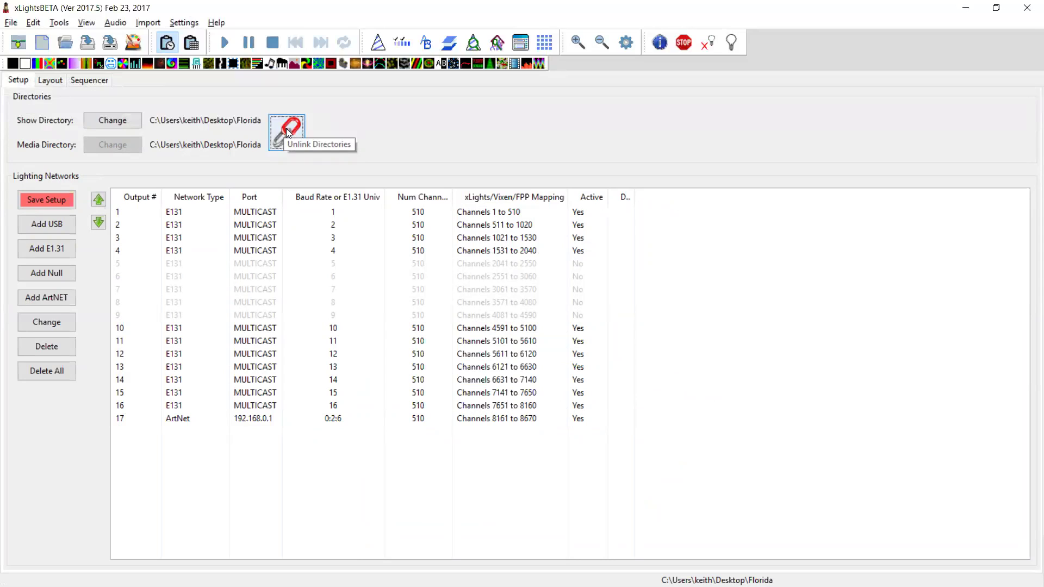
click(288, 132)
click(288, 132)
click(289, 133)
click(288, 132)
Switch to README.txt in Notepad and highlight the start channel checks note, followed by the FPP Connect note.
key(alt+Tab)
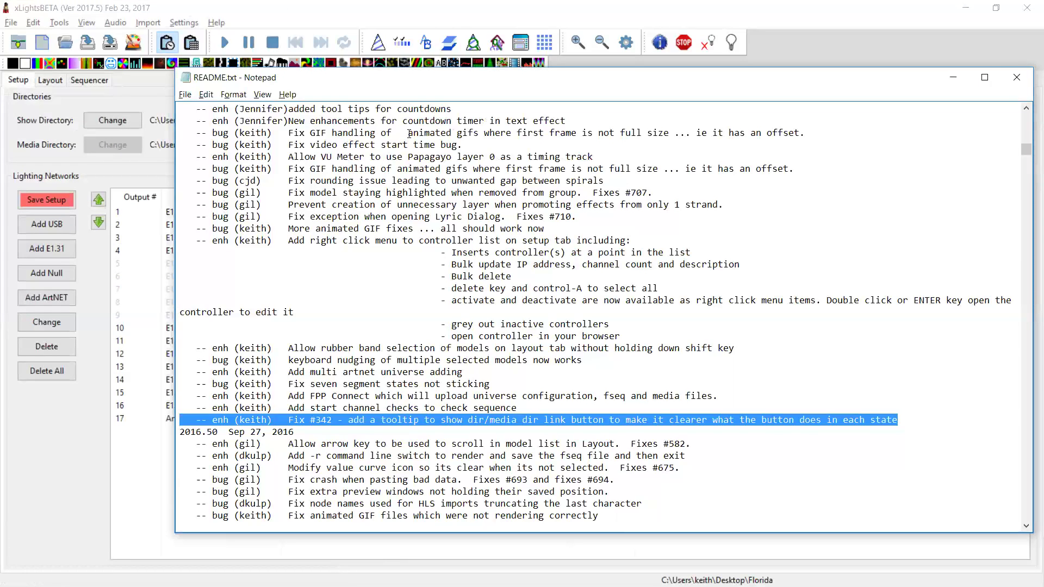
key(Up)
key(shift+Home)
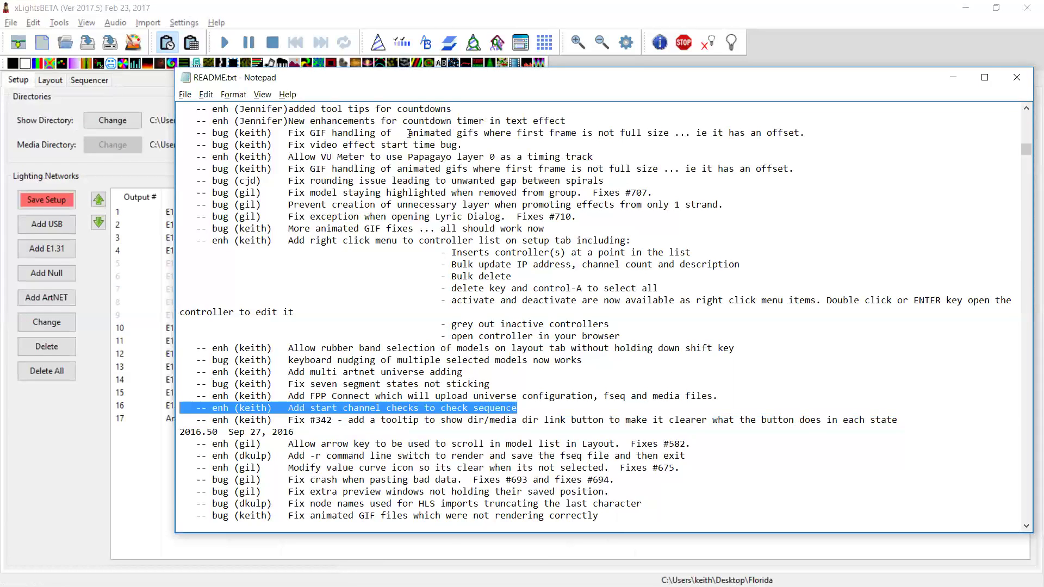
key(Up)
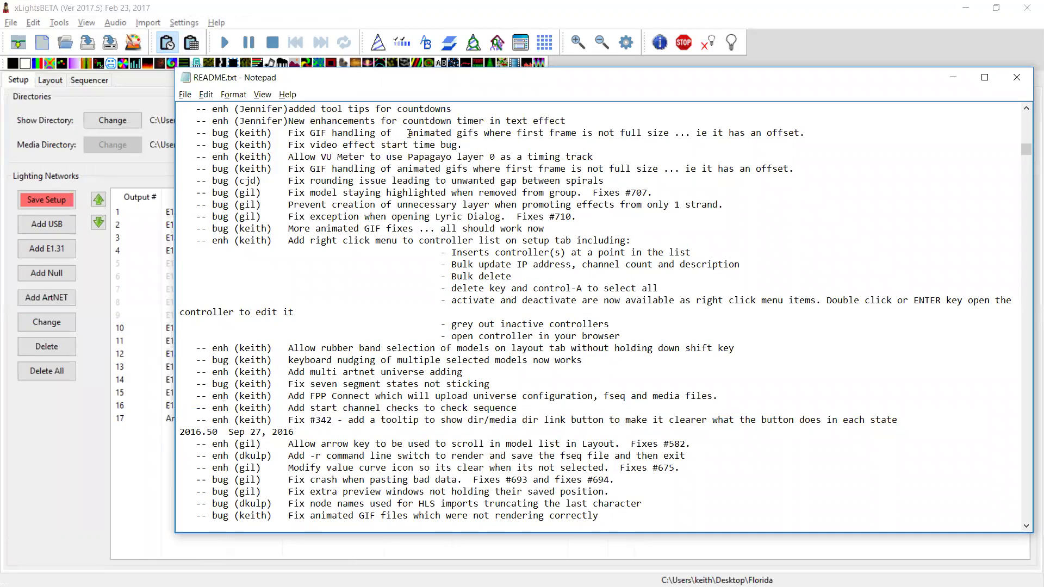
key(shift+Up)
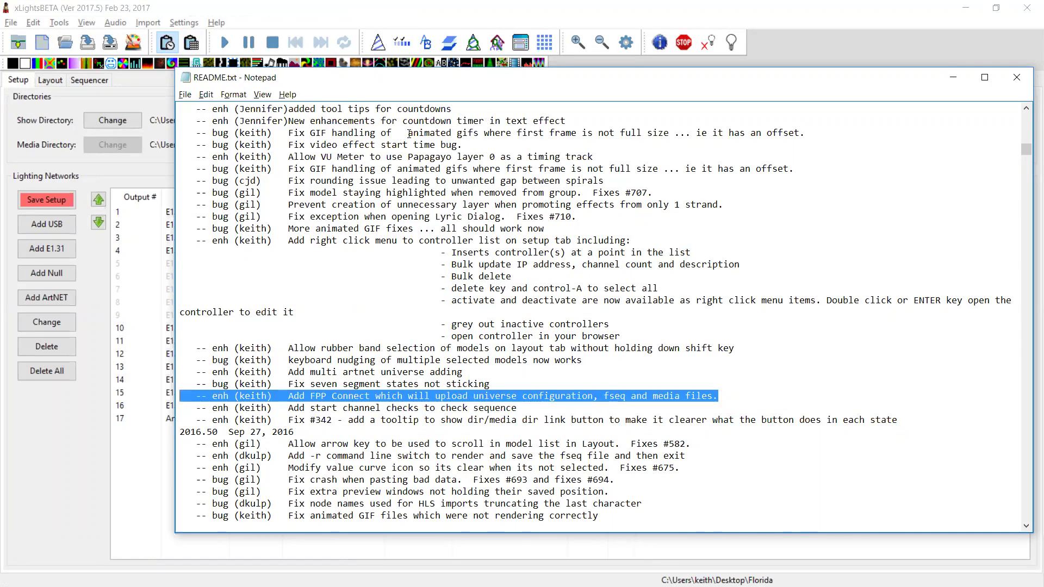
key(Down)
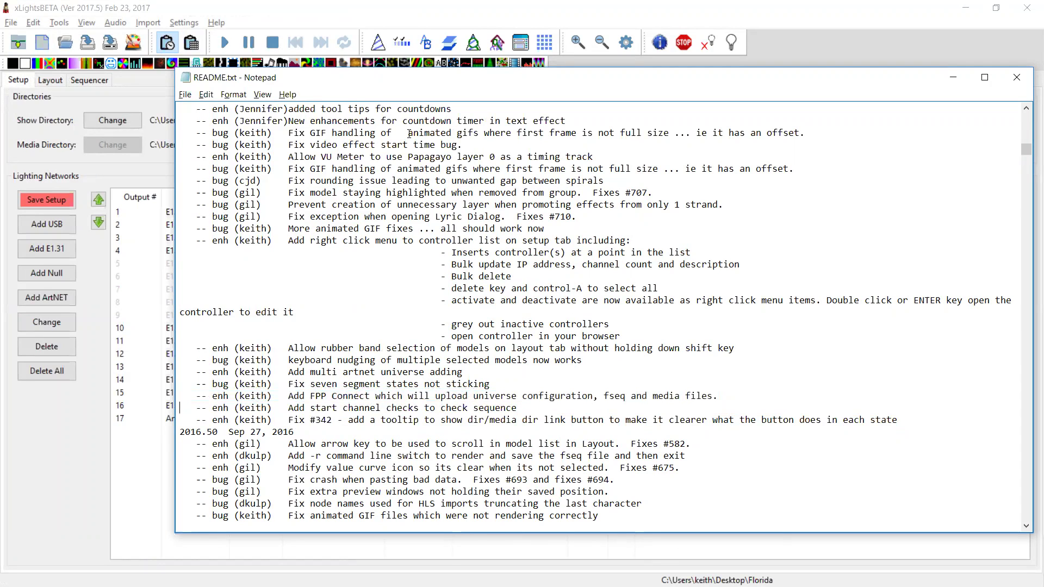
key(shift+Up)
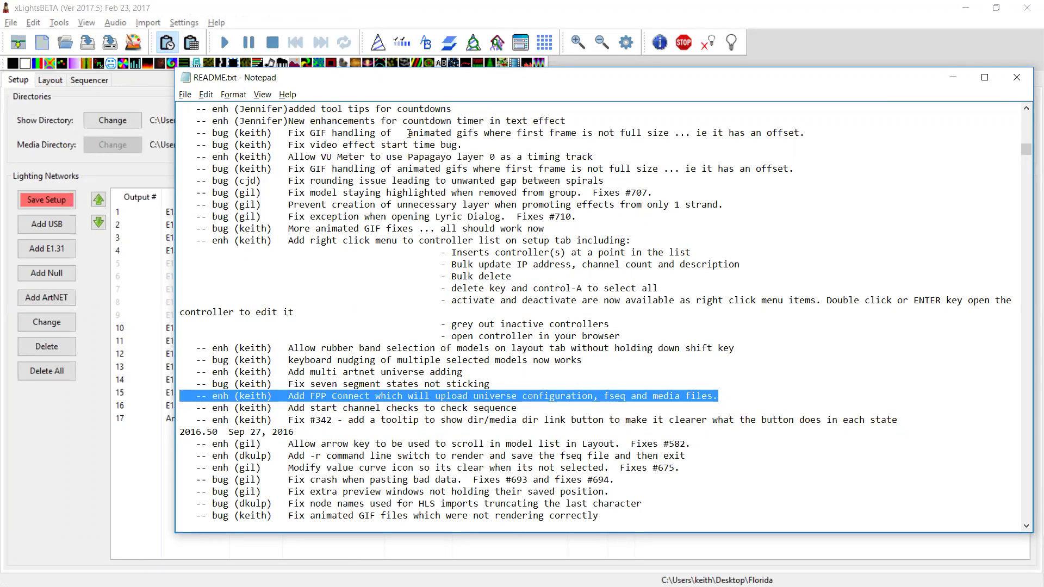
Highlight the multi artnet universe, keyboard nudging and rubber band selection notes one after another in README.txt.
key(Down)
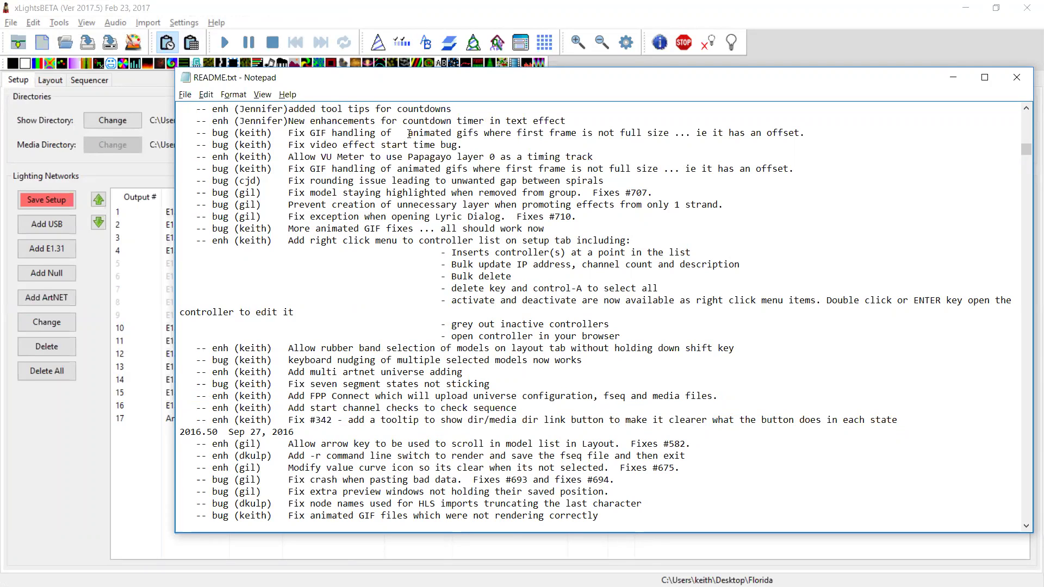
key(shift+Up)
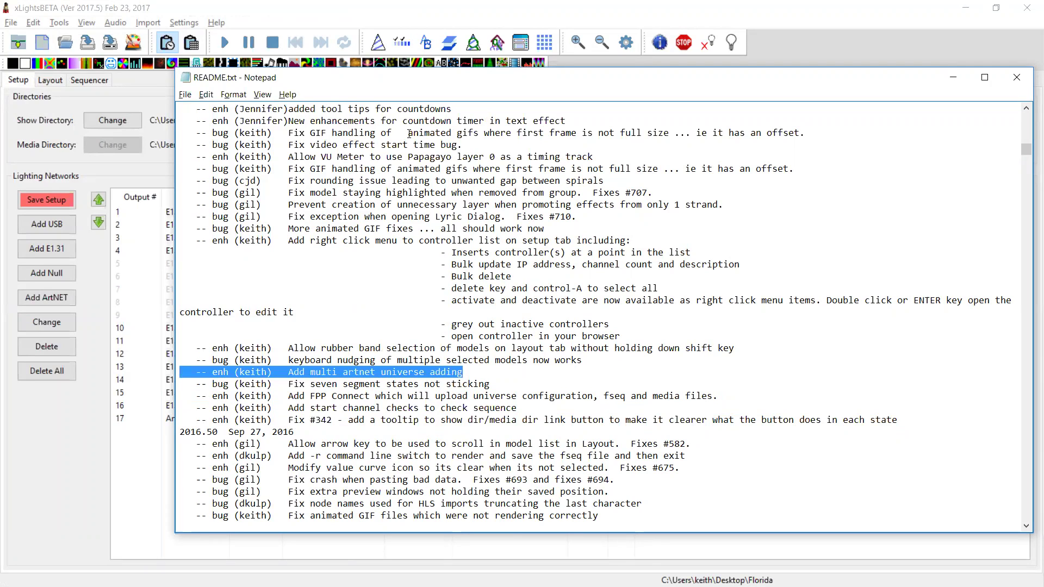
click(59, 291)
click(185, 375)
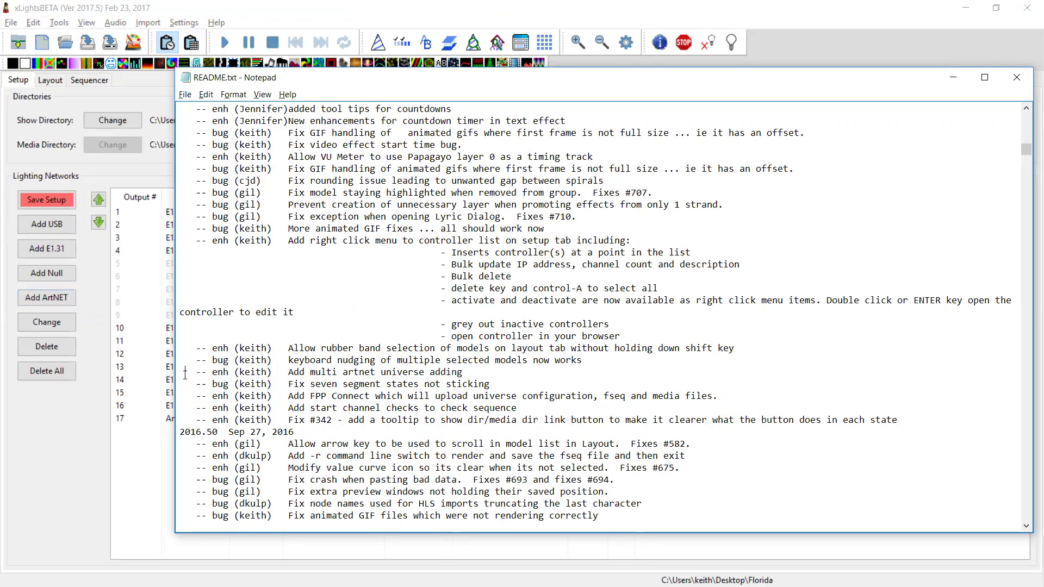
key(shift+Up)
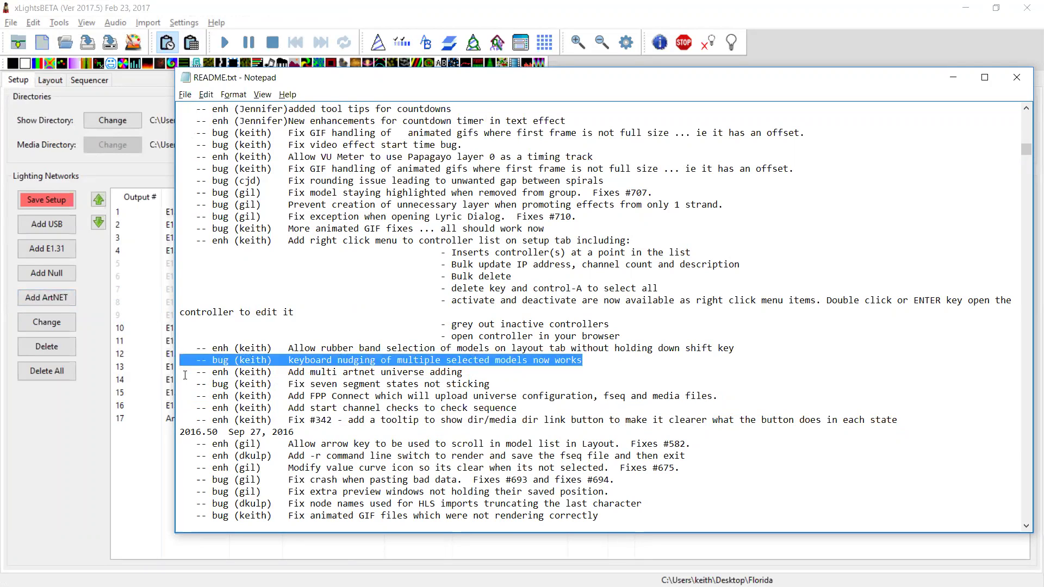
key(Up)
key(shift+Up)
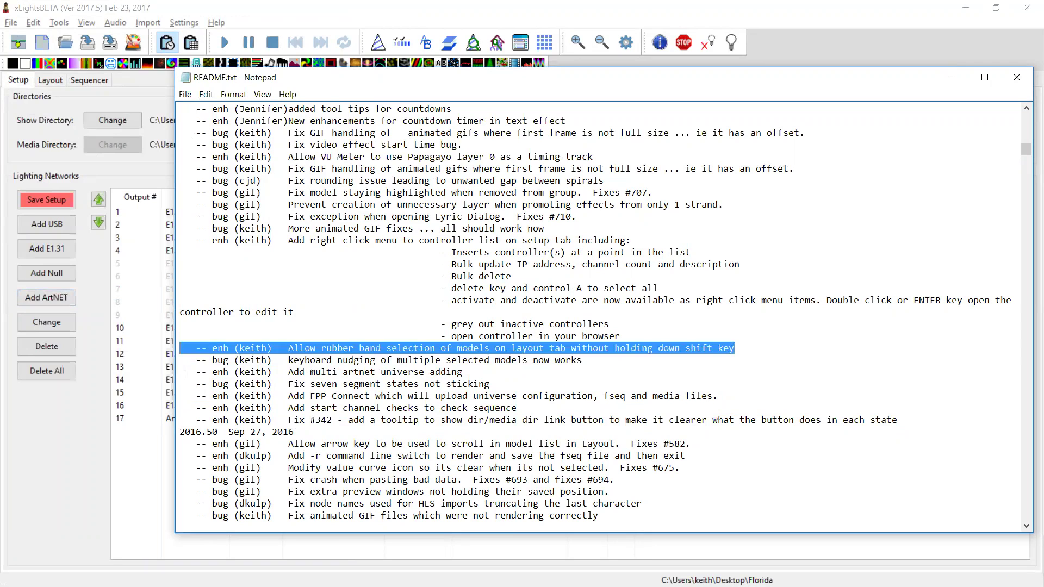
Highlight the README.txt notes from the setup tab controller list menu through rubber band selection, and return to xLights.
key(Up)
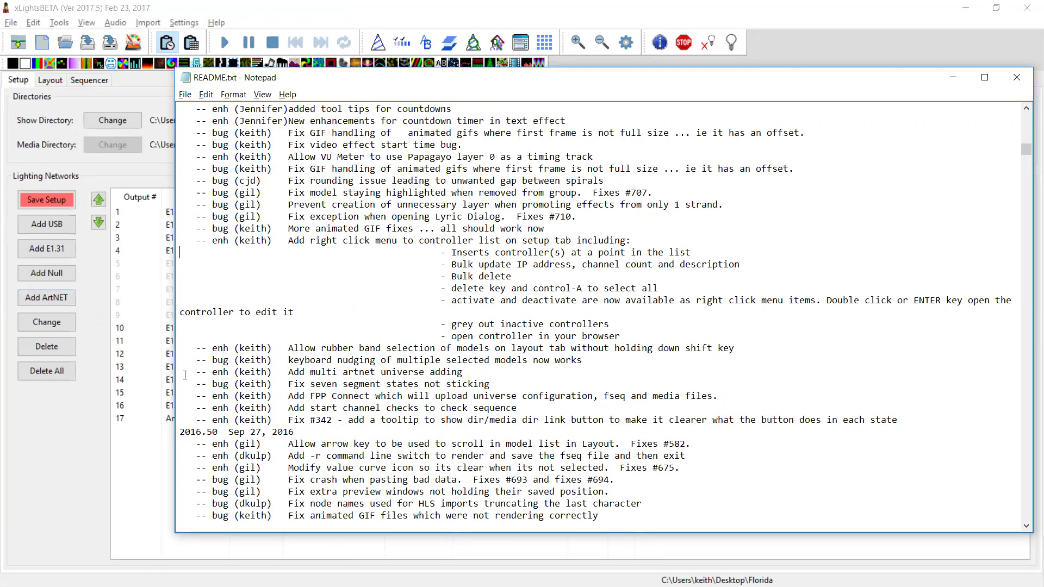
key(shift+Down)
key(shift+Down)
key(shift+Down)
key(shift+Down)
key(shift+Down)
key(shift+Down)
key(shift+Down)
key(shift+Down)
key(shift+Down)
key(shift+Down)
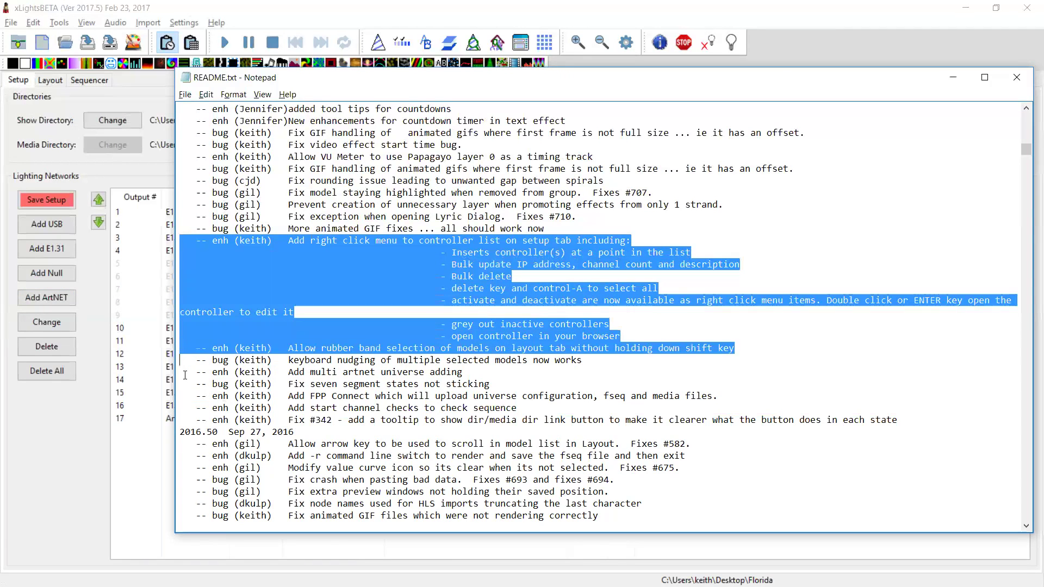
key(alt+Tab)
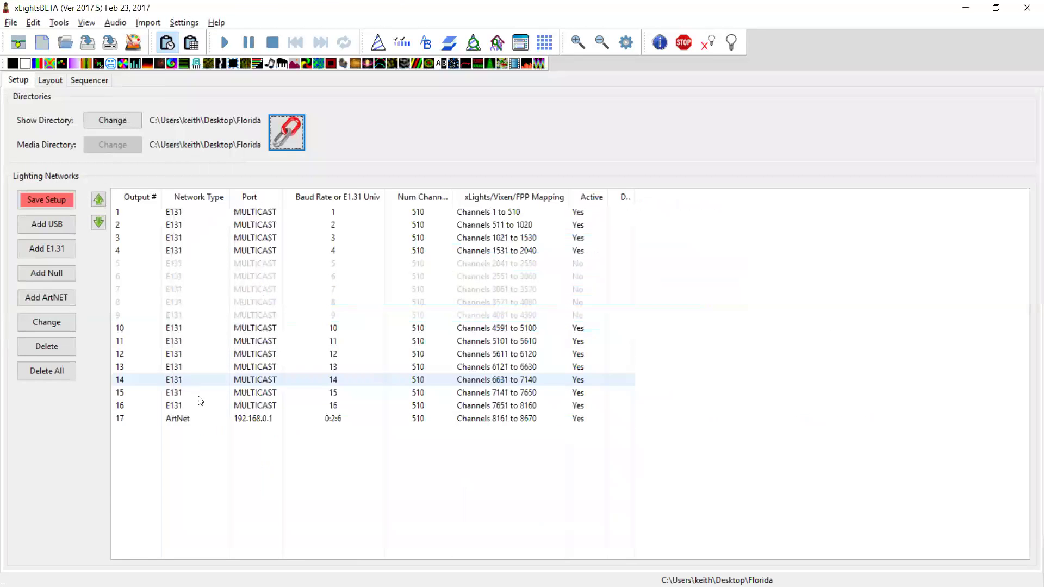
Select the inactive outputs 5 to 9 together in the lighting networks list and activate them.
click(271, 317)
key(shift+Up)
key(shift+Up)
key(shift+Up)
key(shift+Up)
key(shift+Up)
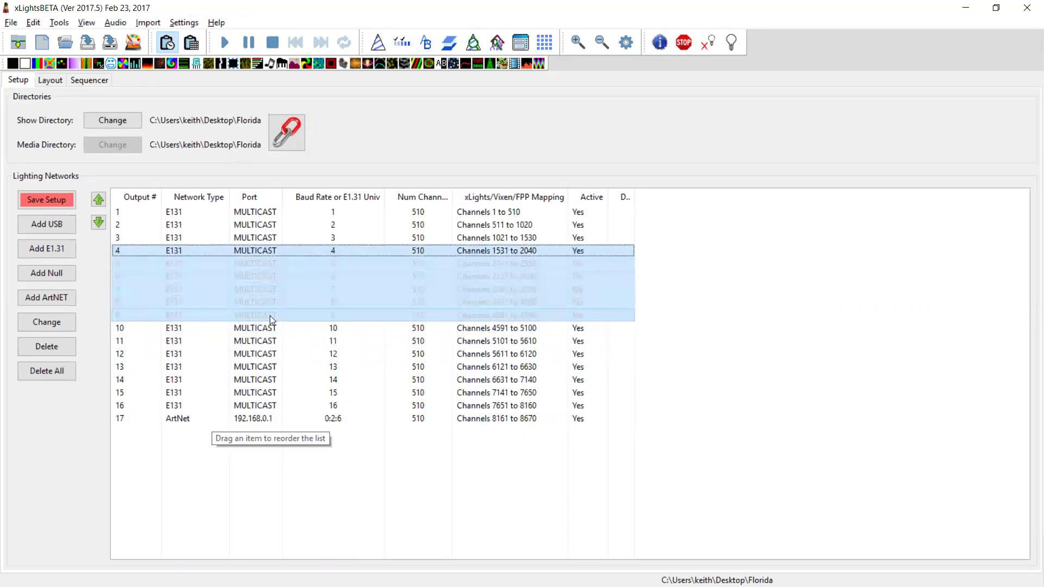
key(shift+Down)
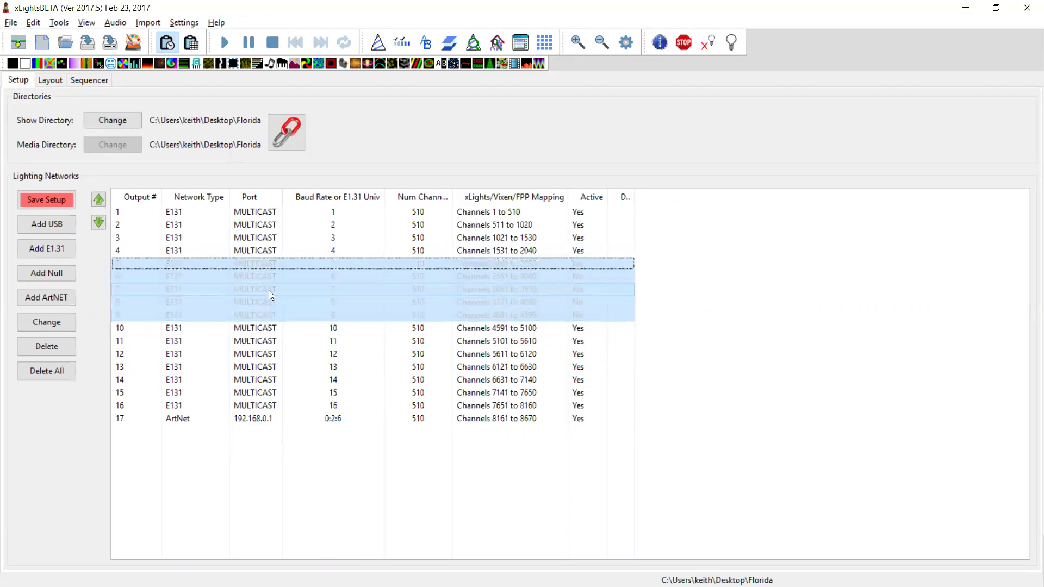
right_click(269, 291)
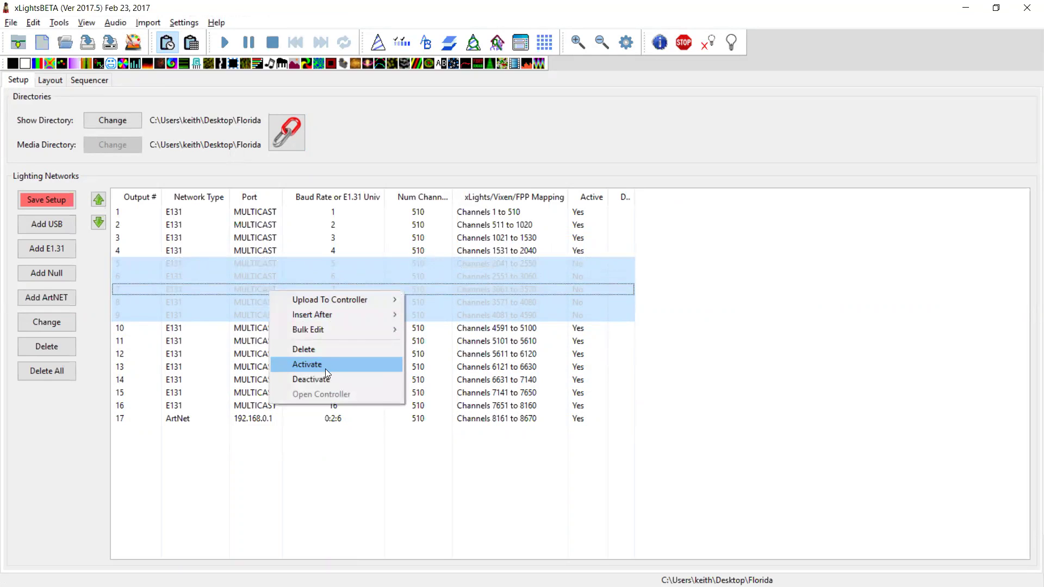
click(325, 370)
click(273, 267)
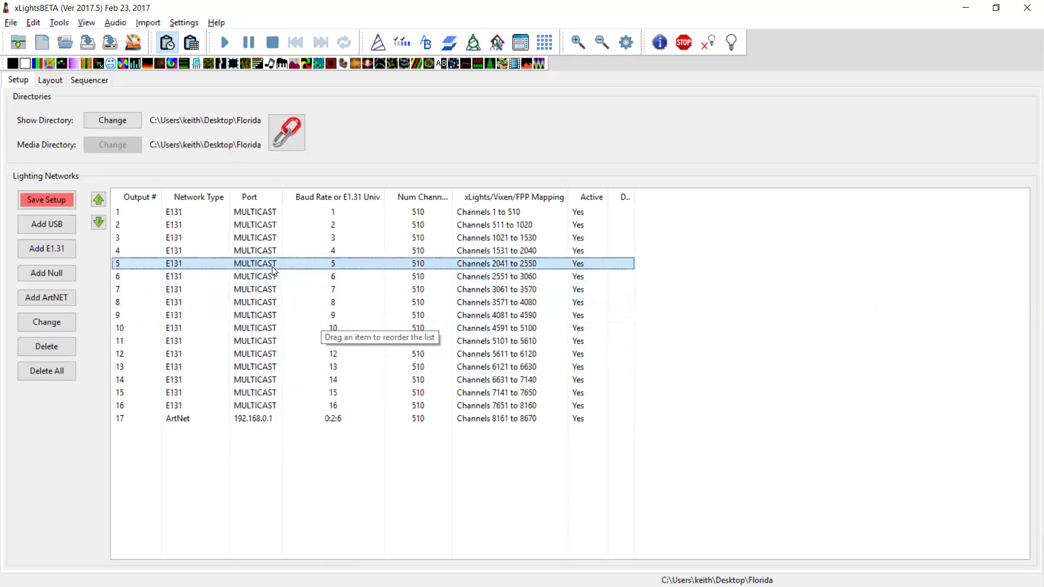
Bulk edit the IP address of outputs 11 to 16 to 192.168.0.2.
click(263, 406)
key(shift+Up)
key(shift+Up)
key(shift+Up)
key(shift+Up)
key(shift+Up)
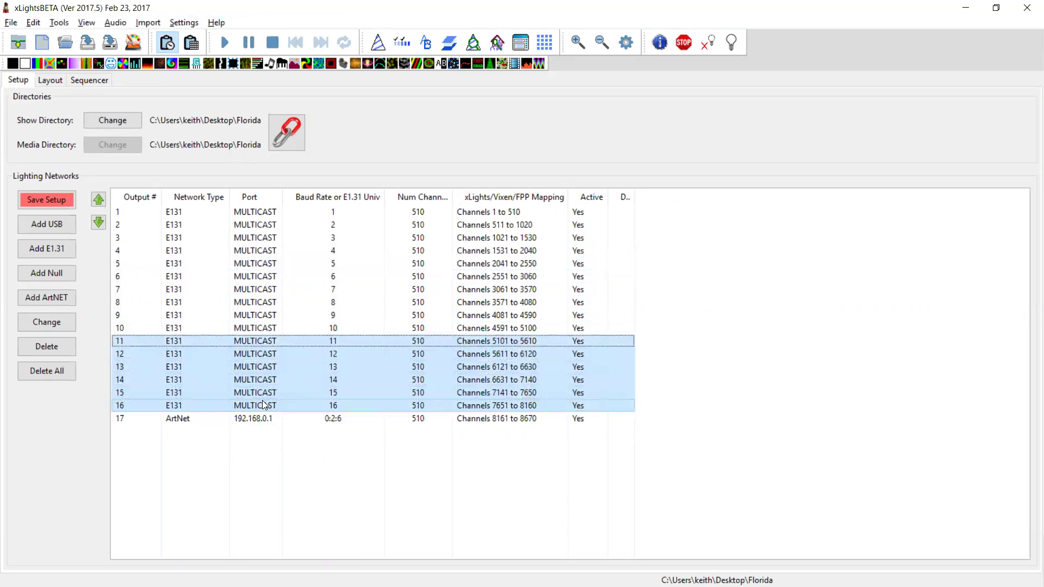
right_click(263, 402)
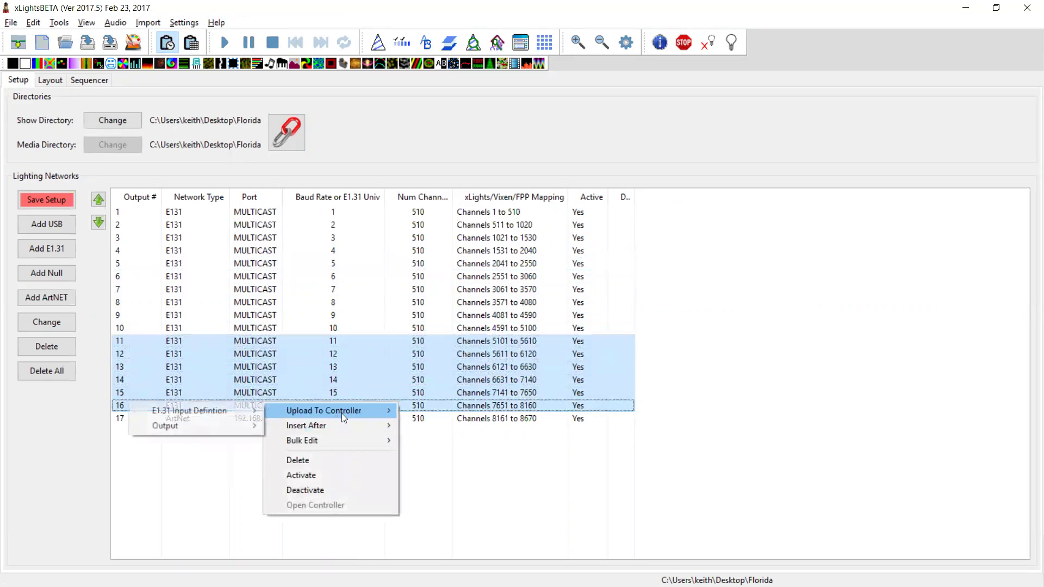
mouse_move(328, 437)
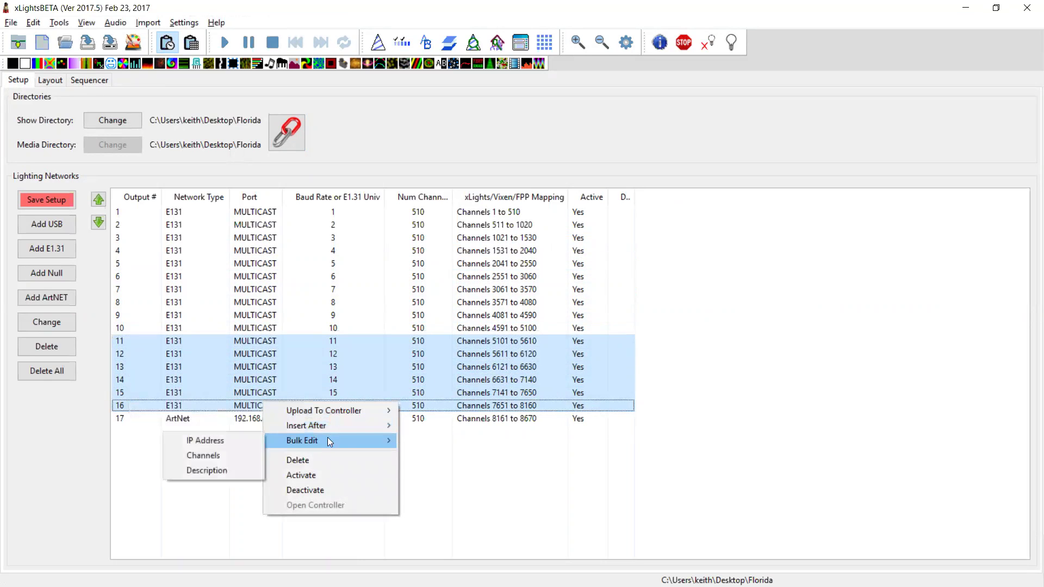
click(203, 440)
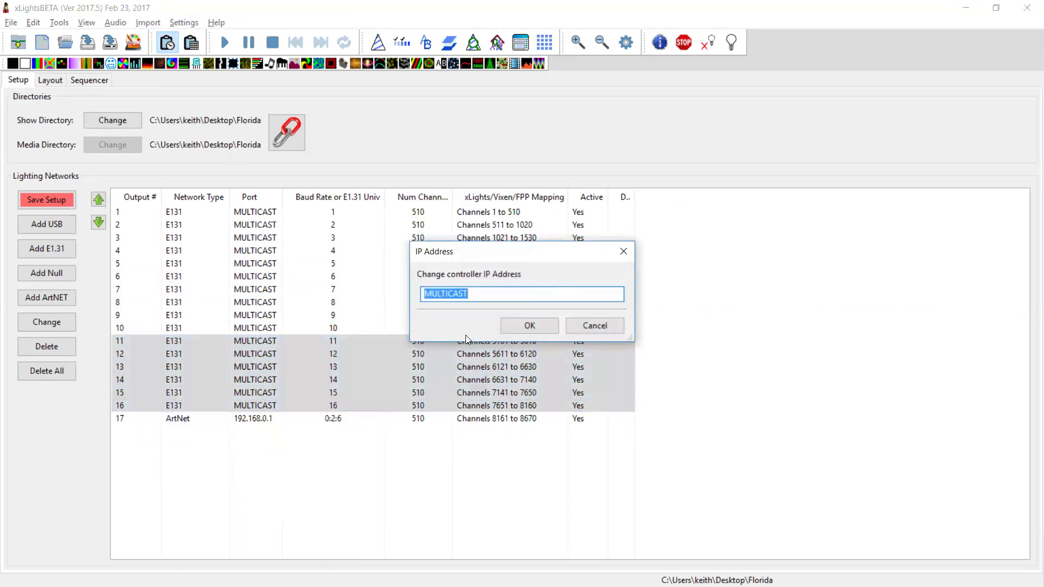
text(1292.1)
key(BackSpace)
key(BackSpace)
key(BackSpace)
key(BackSpace)
key(BackSpace)
text(92.168.0.2)
key(Return)
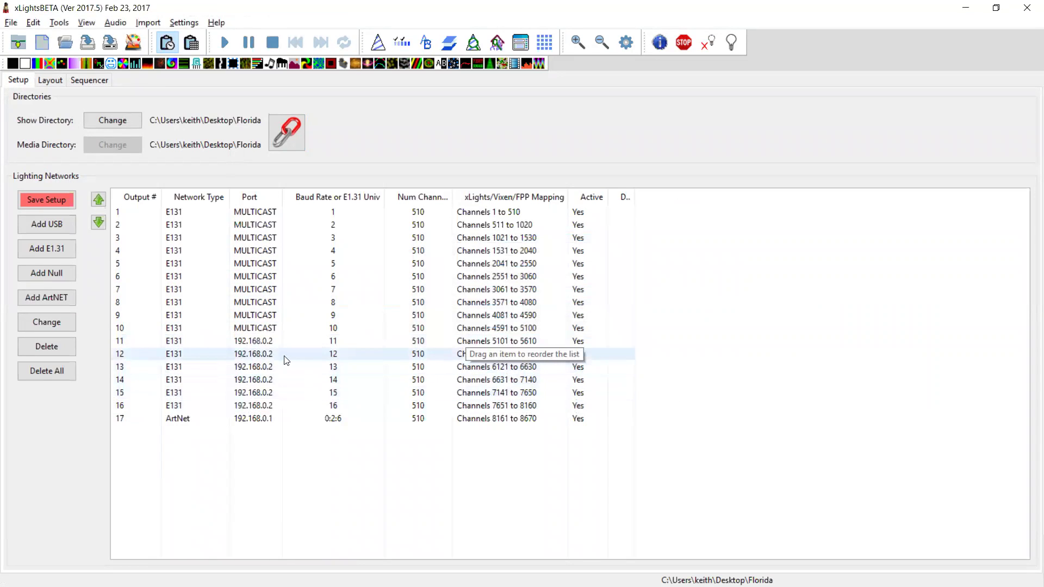
Bulk edit the channel count of outputs 11 to 16 to 512.
click(262, 341)
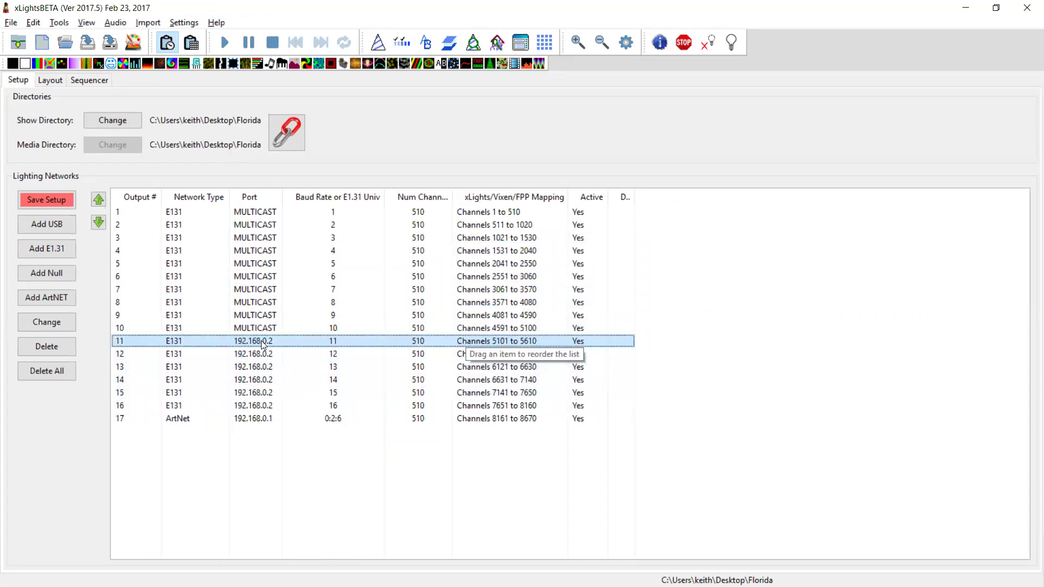
shift+click(270, 406)
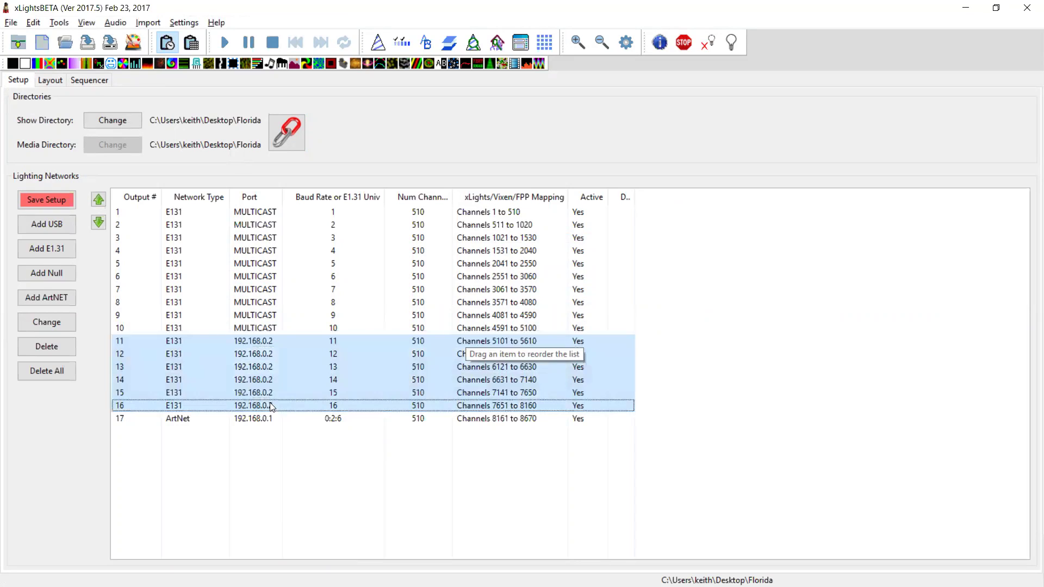
right_click(264, 356)
mouse_move(304, 387)
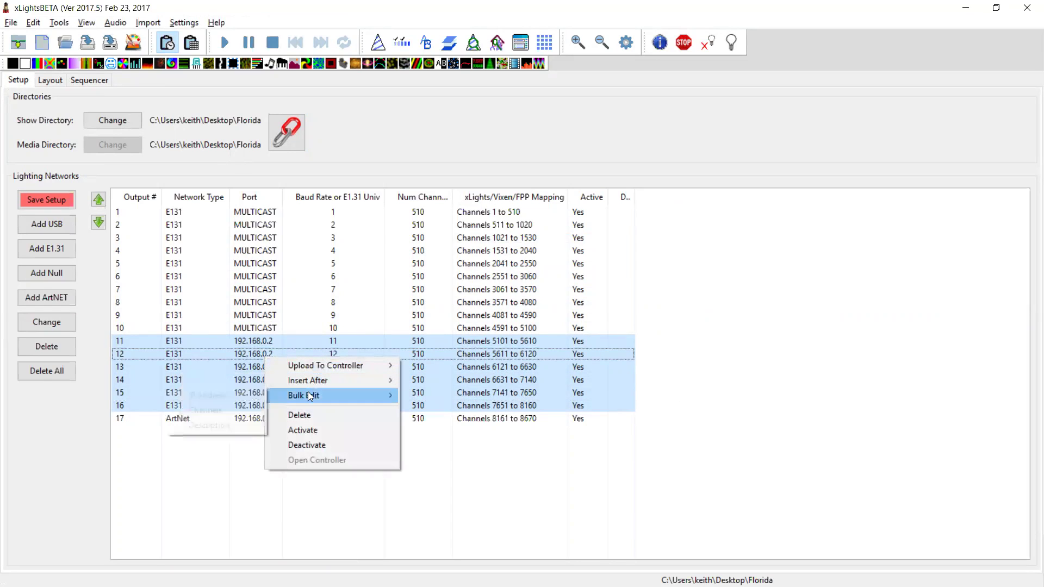
click(234, 407)
text(512)
key(Return)
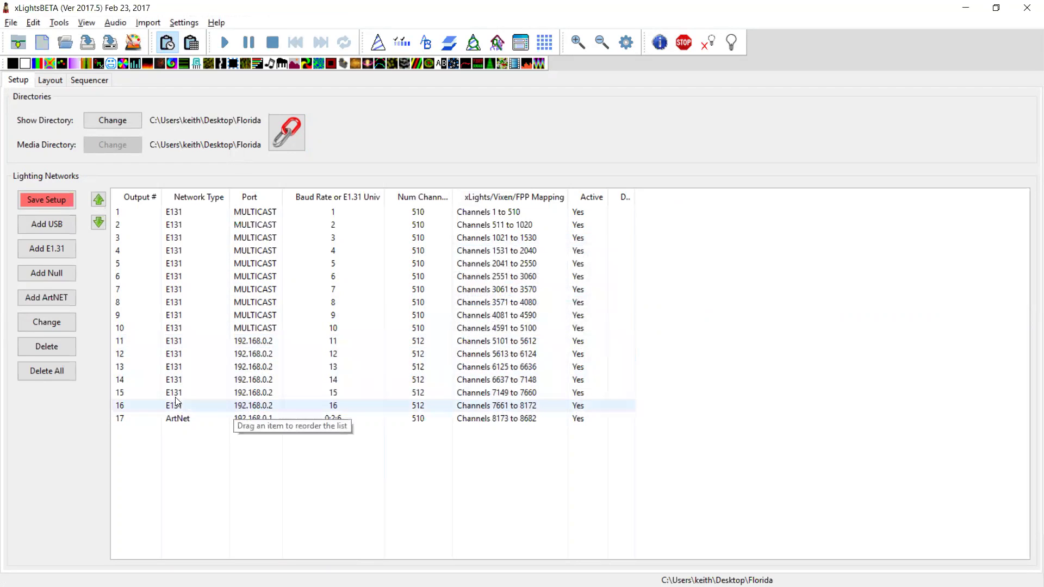
click(254, 366)
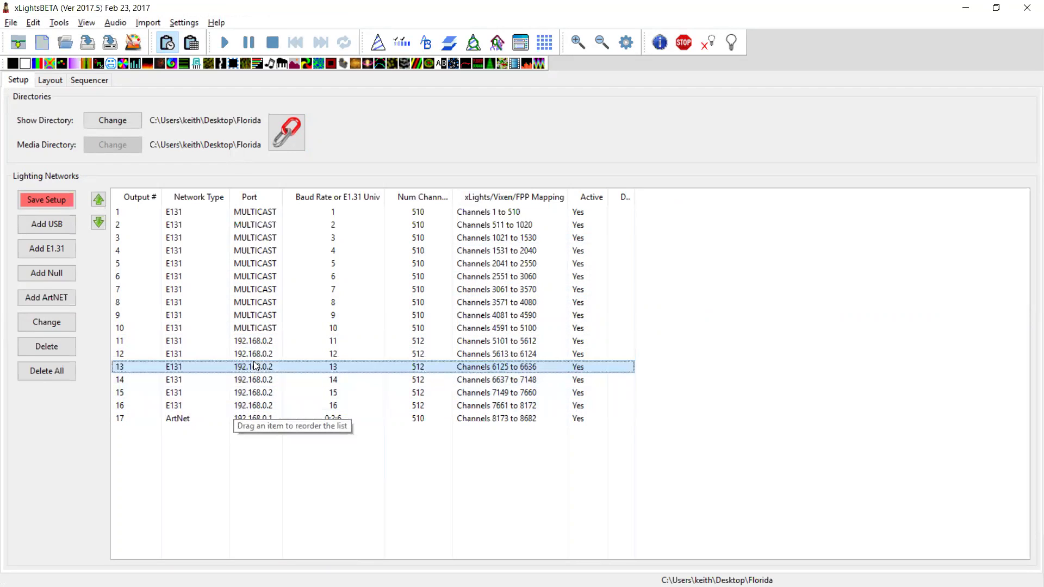
right_click(254, 365)
key(Up)
key(Up)
key(Up)
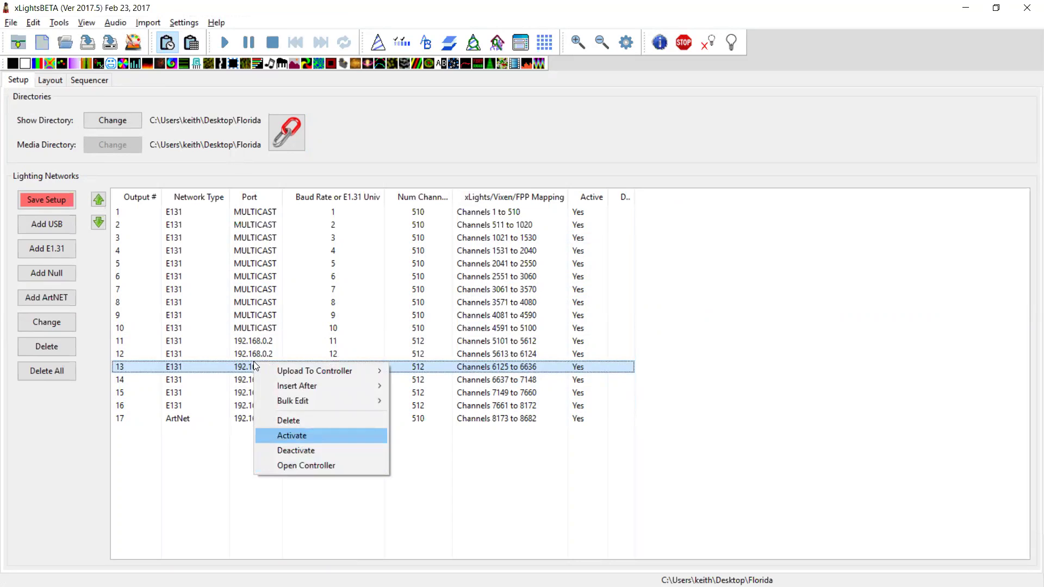
key(Escape)
Bulk edit the description of outputs 11 to 16 to dredddfsf.
key(Up)
key(Up)
key(shift+Down)
key(shift+Down)
key(shift+Down)
key(shift+Down)
key(shift+Down)
key(shift+Down)
key(shift+Up)
right_click(257, 356)
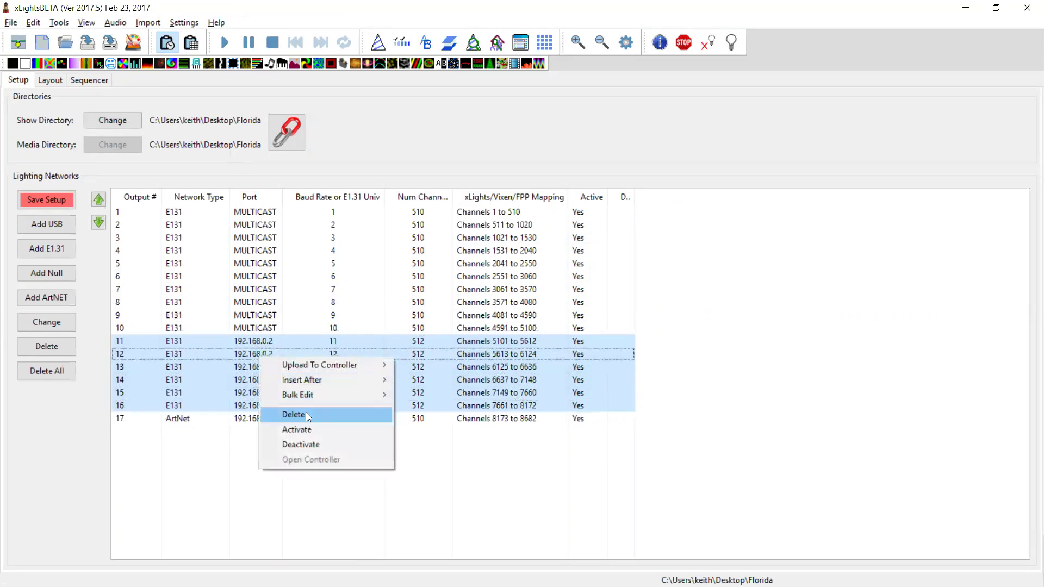
mouse_move(324, 395)
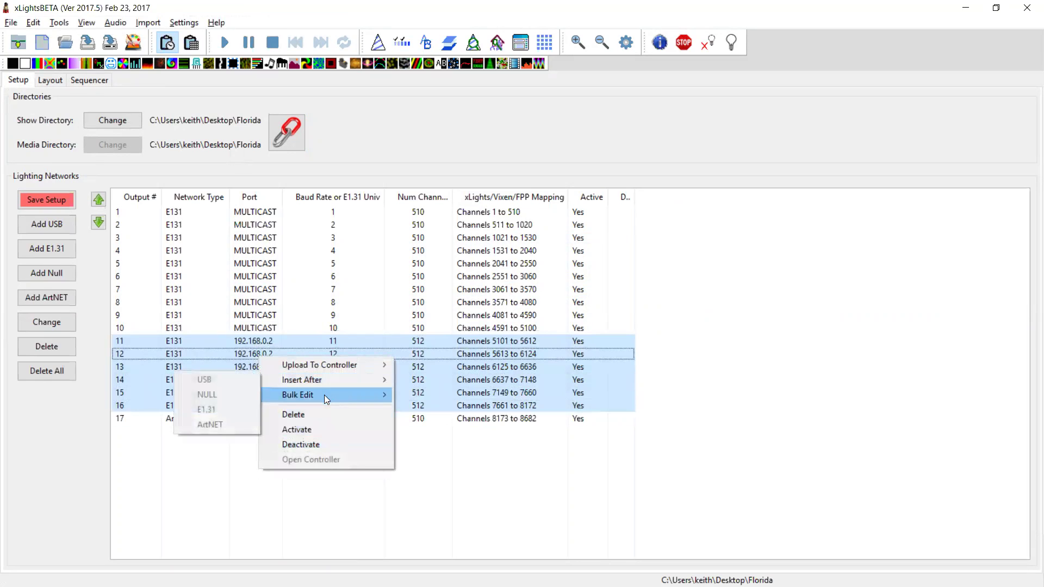
click(217, 424)
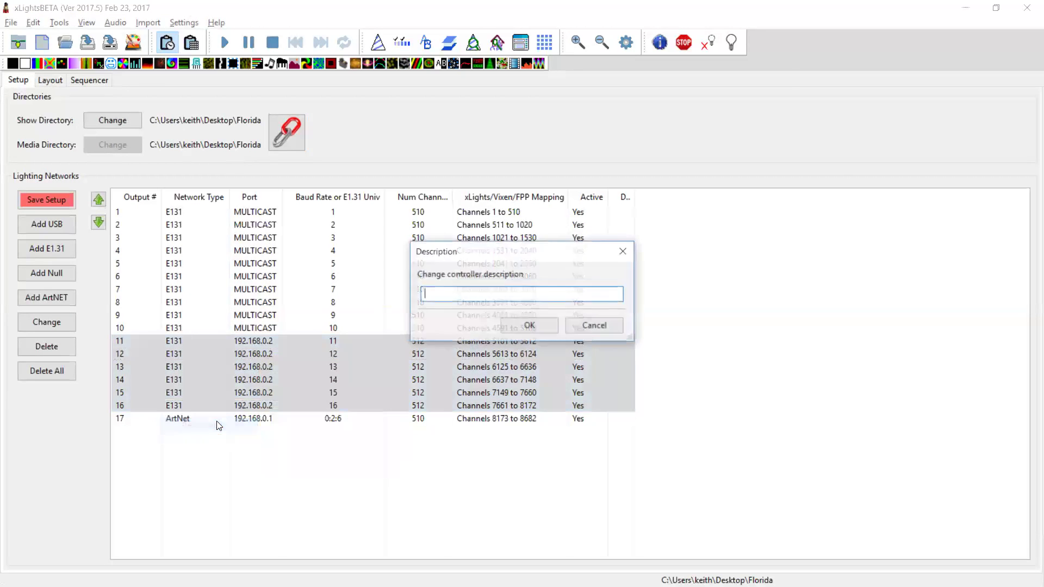
text(Driveway)
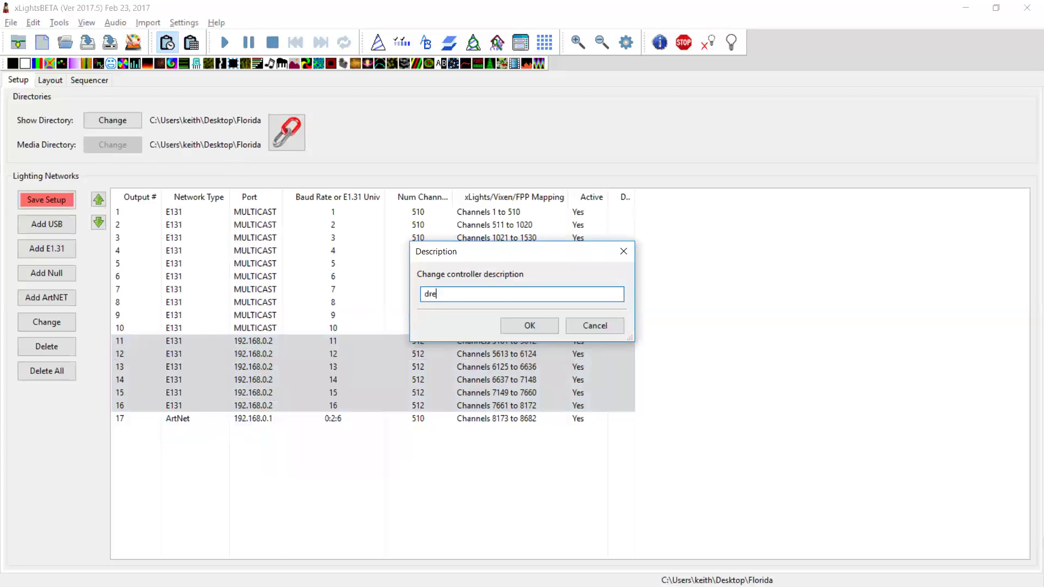
key(Return)
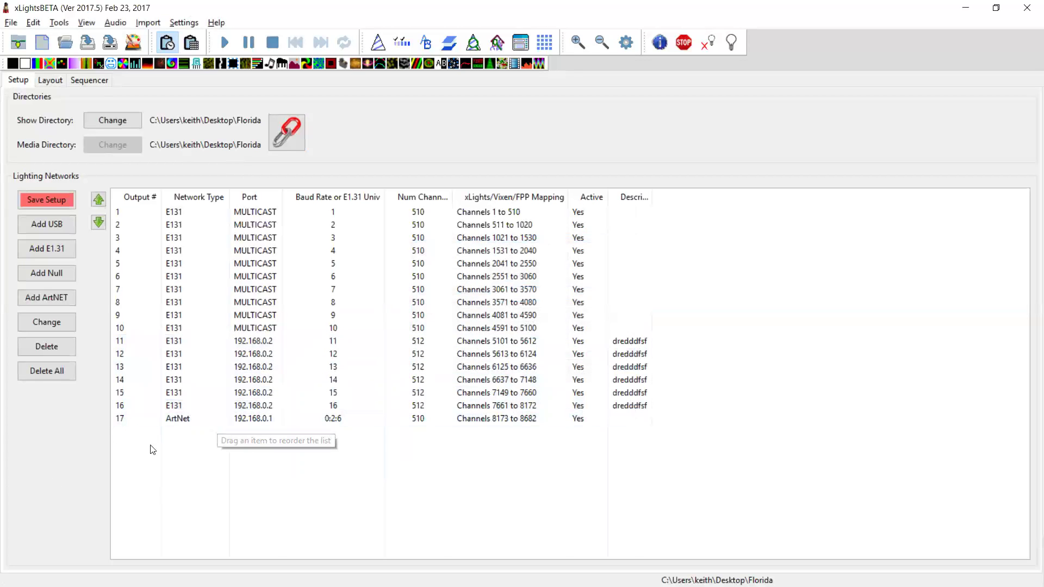
Select outputs 11 to 16 along with the non-adjacent outputs 8, 4 and 2, and clear that multiple selection.
click(290, 405)
key(shift+Up)
key(shift+Up)
key(shift+Up)
key(shift+Up)
key(shift+Up)
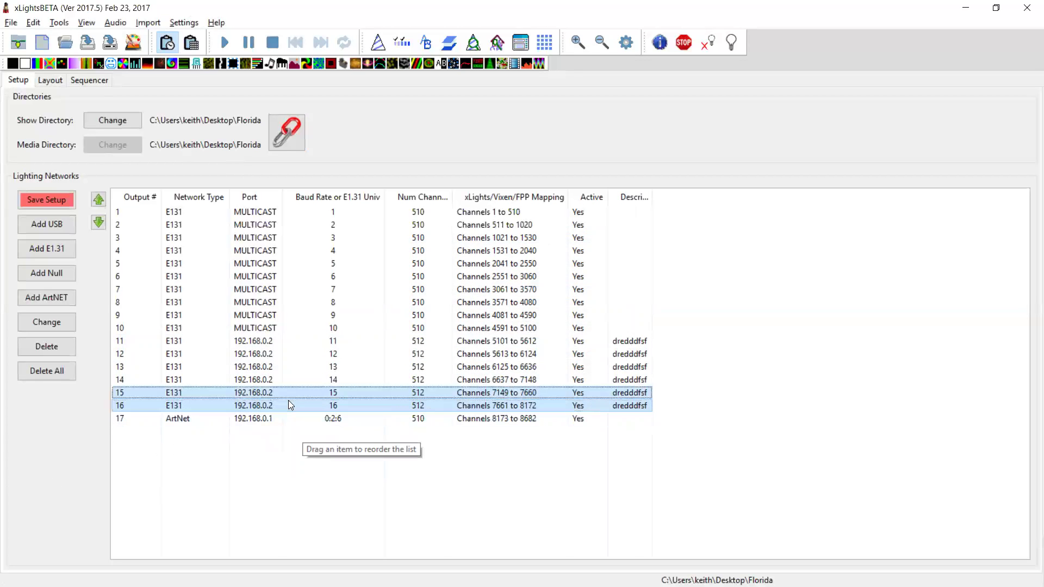
ctrl+click(280, 301)
ctrl+click(282, 251)
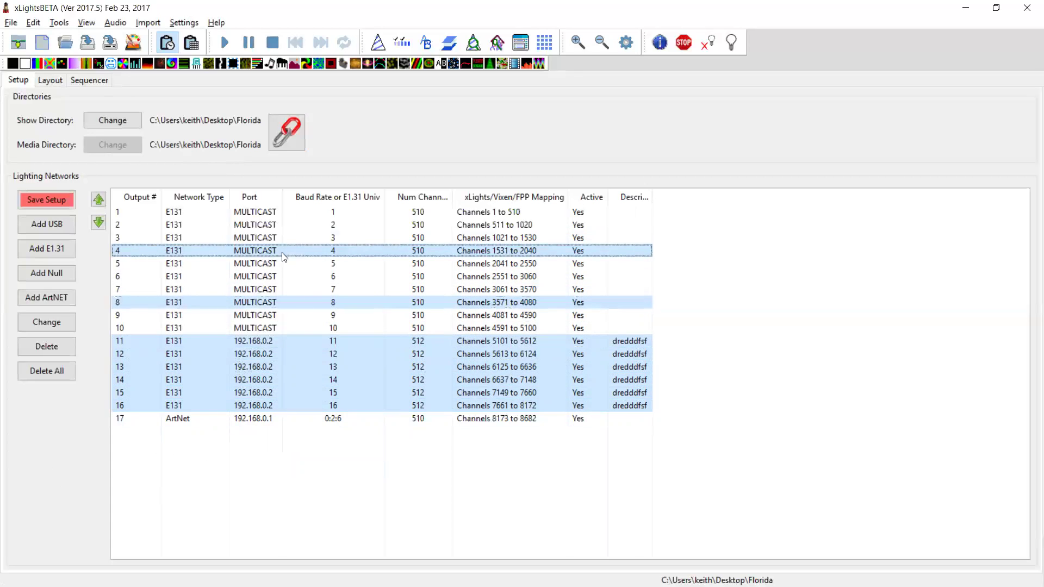
ctrl+click(279, 224)
click(283, 276)
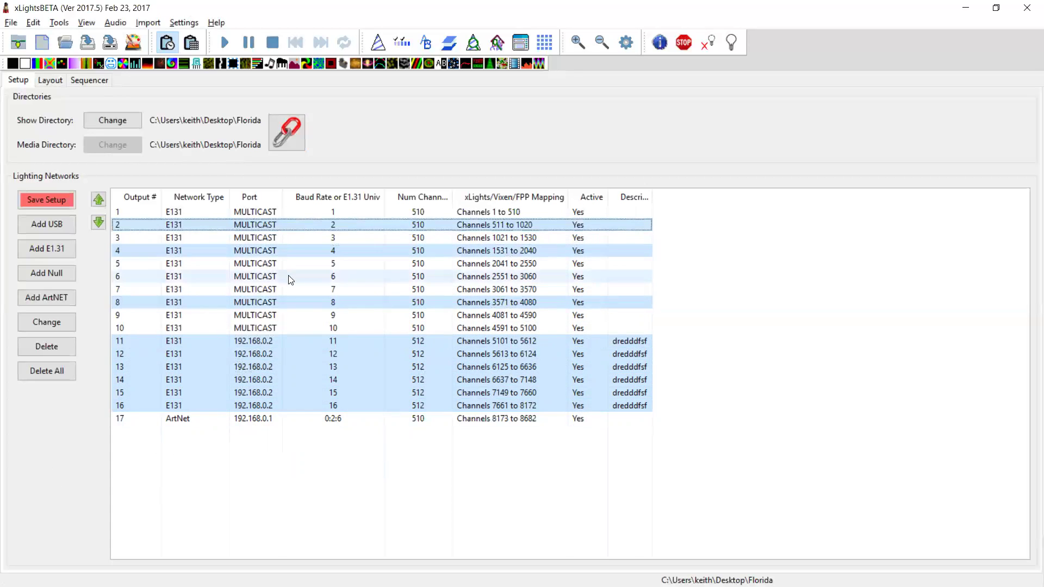
click(288, 381)
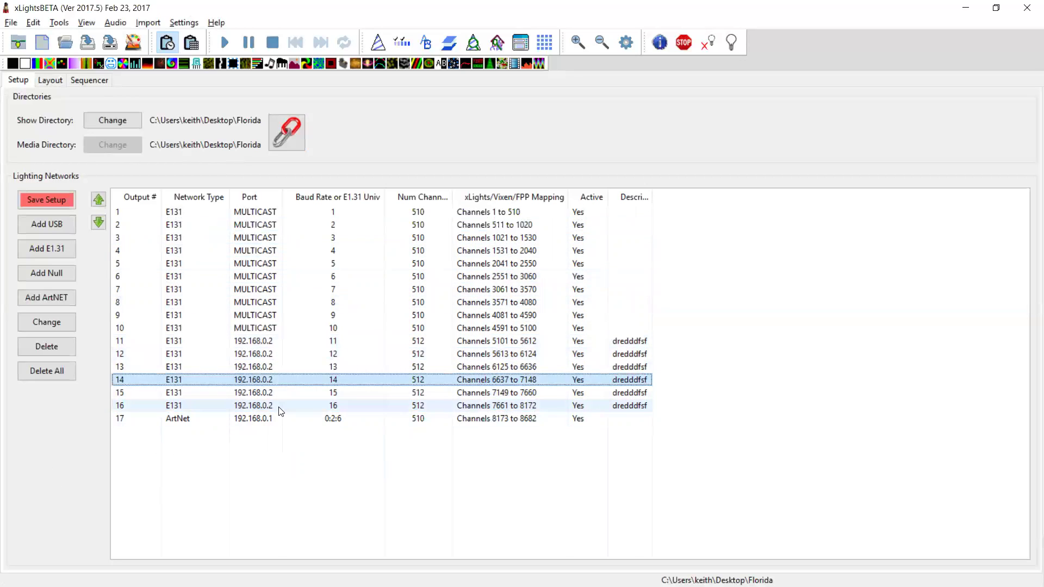
Move outputs 11 to 16 together up the lighting networks list so they follow directly after output 5.
click(279, 409)
key(shift+Up)
key(shift+Up)
key(shift+Up)
key(shift+Up)
key(shift+Up)
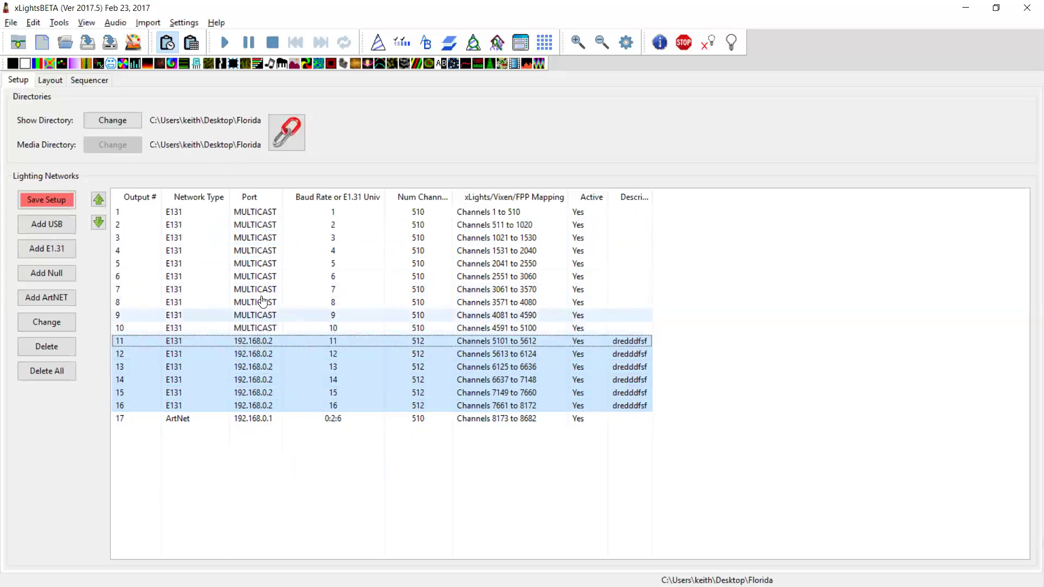
drag(261, 283, 262, 280)
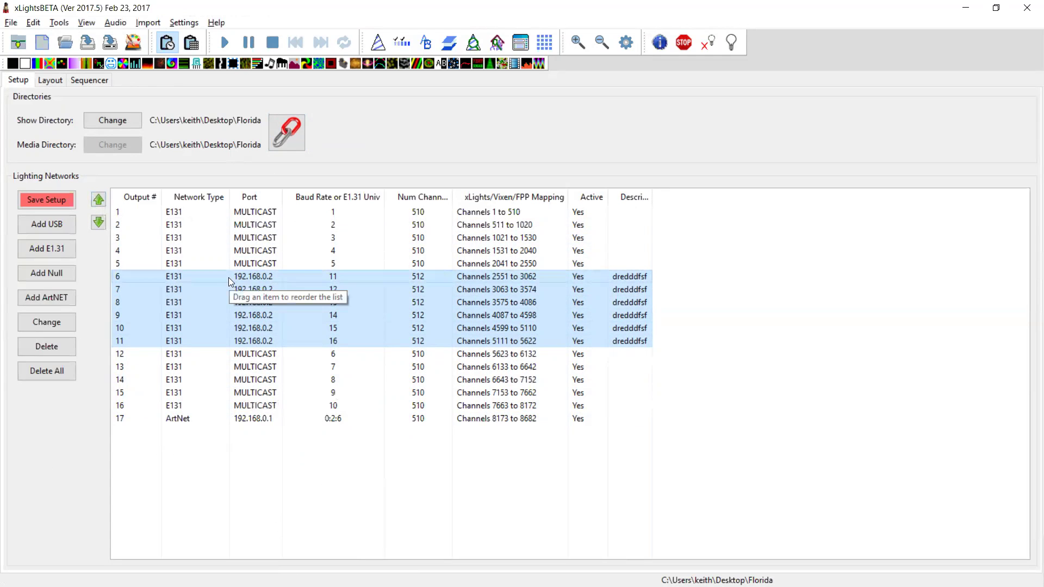
click(359, 328)
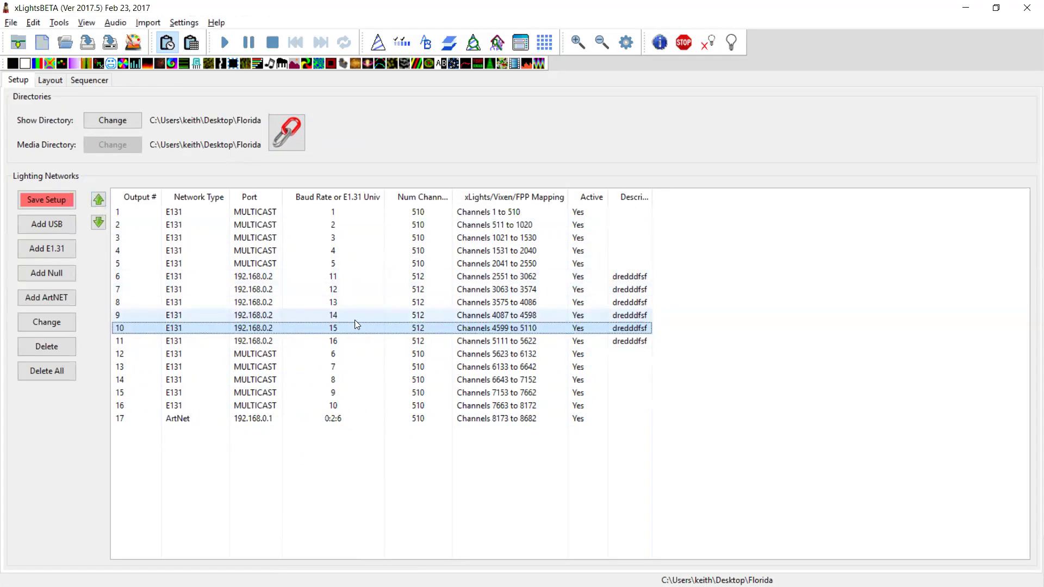
Check the models' start channels in the layout and the highlighted controller list notes in README.txt, and return to the xLights setup.
click(51, 81)
click(18, 80)
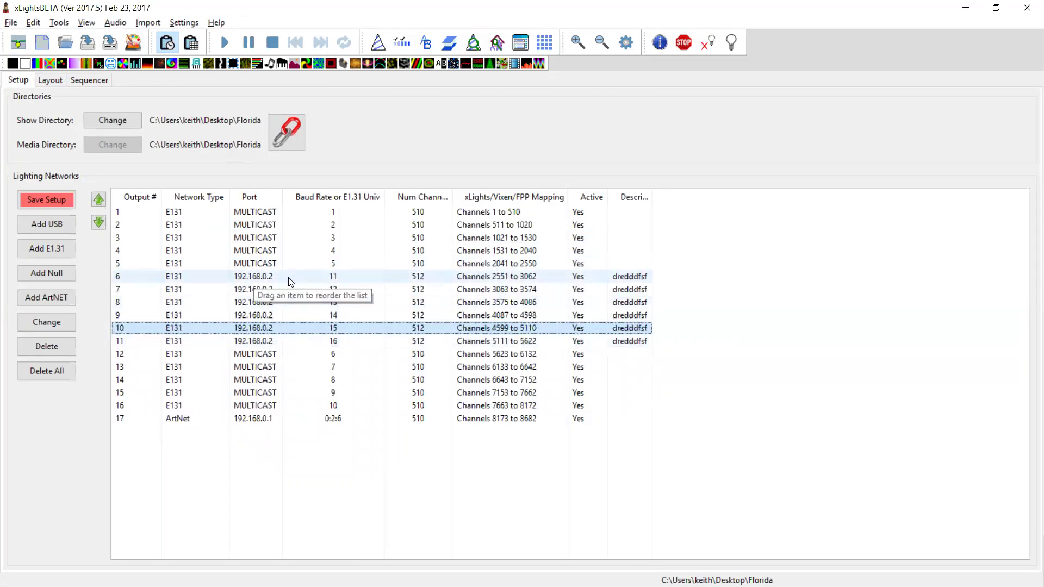
click(48, 81)
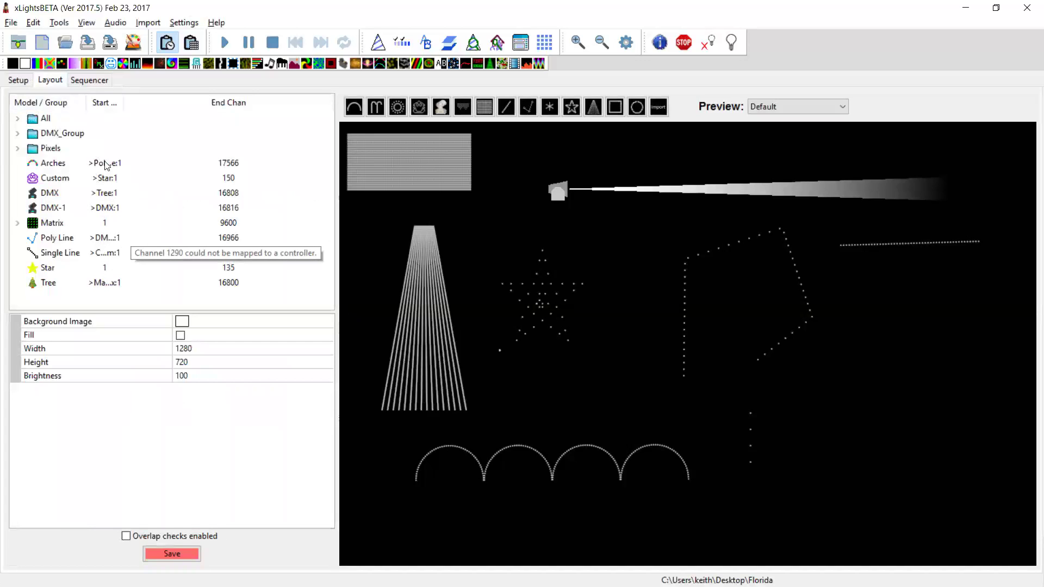
click(19, 80)
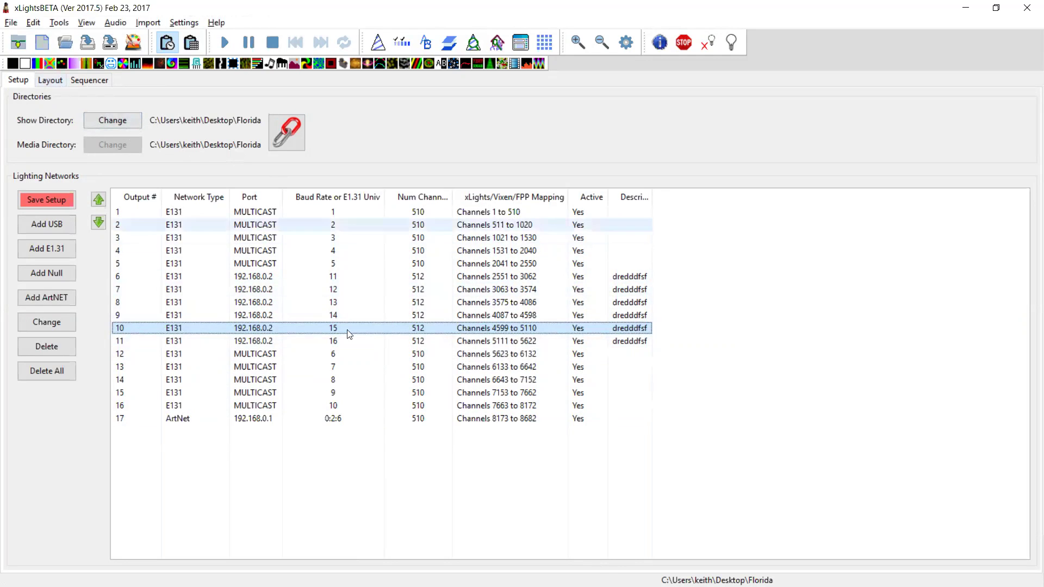
key(alt+Tab)
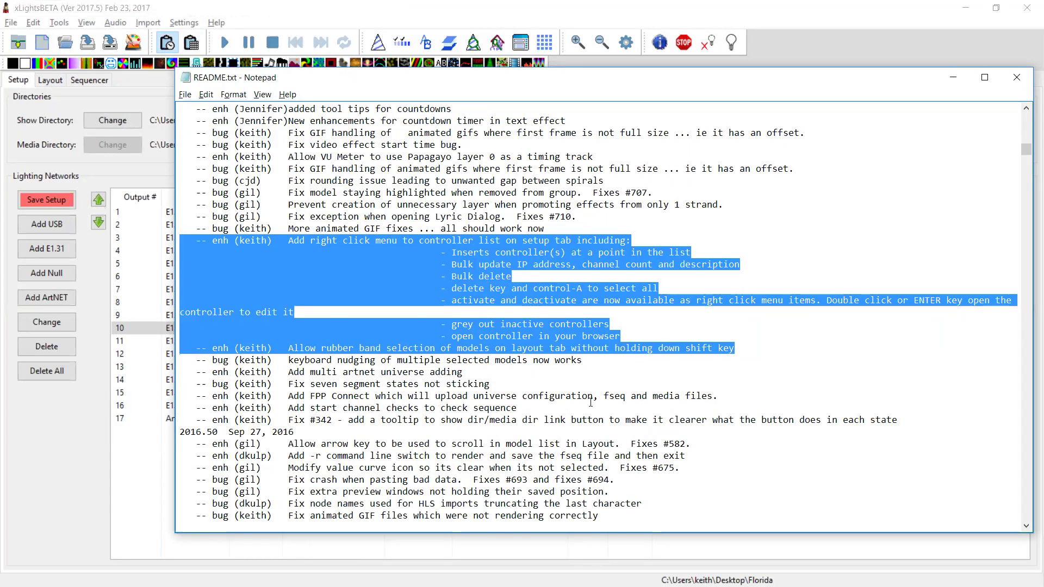
key(alt+Tab)
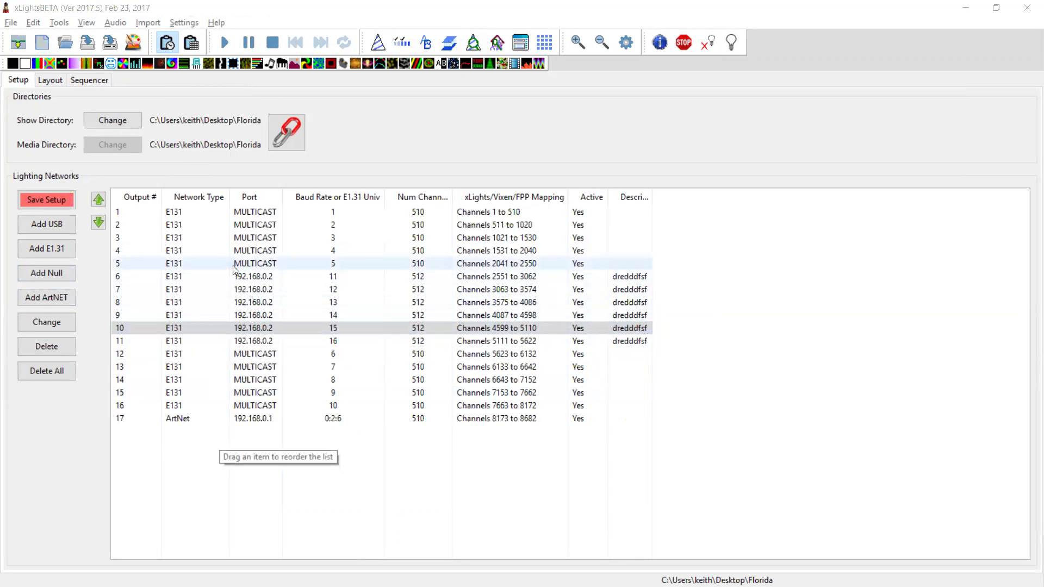
Insert a NULL output with 512 channels after output 4 in the lighting networks list.
click(249, 250)
right_click(250, 249)
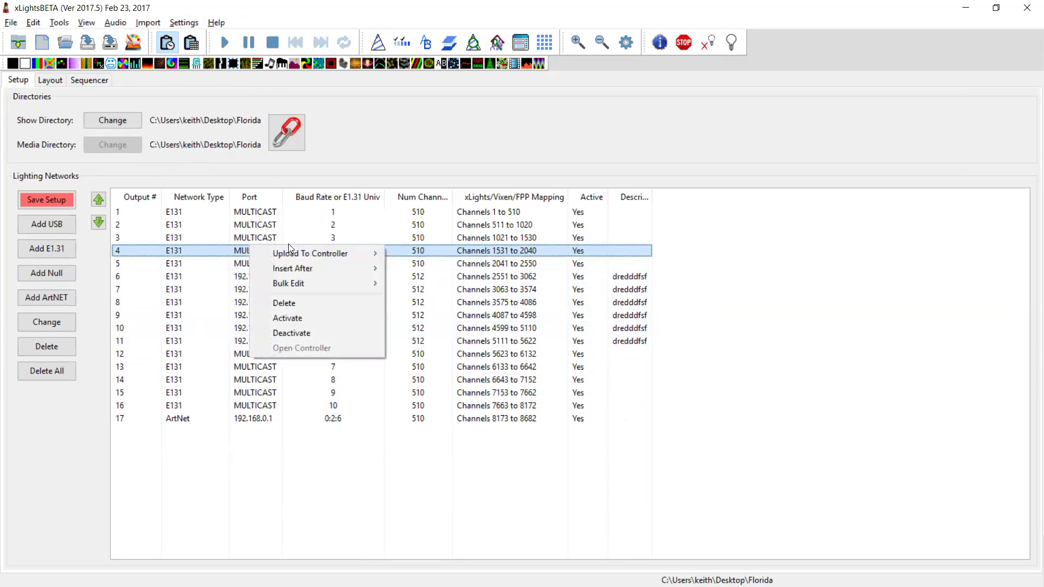
mouse_move(300, 268)
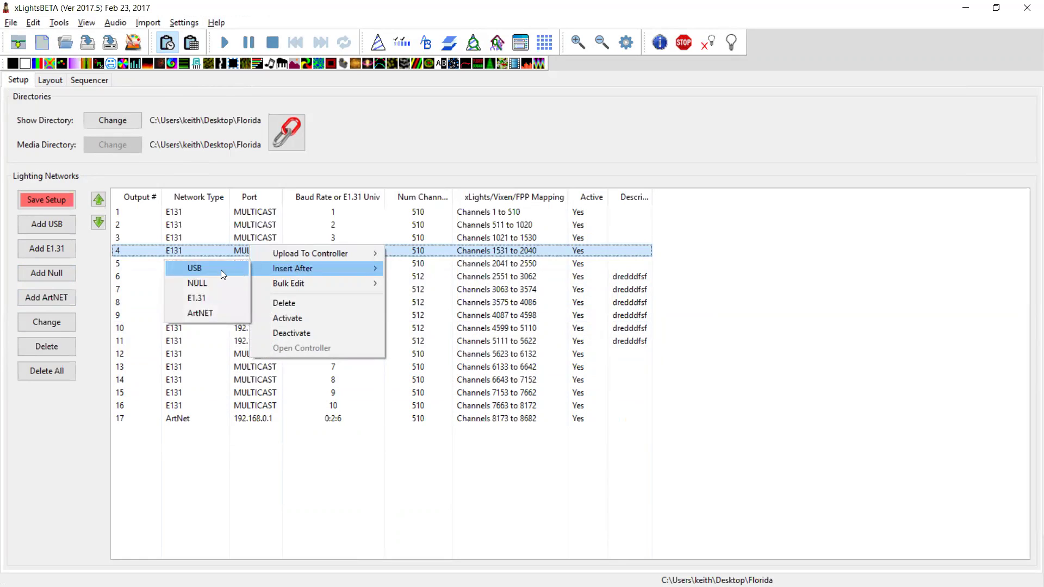
click(208, 282)
key(Return)
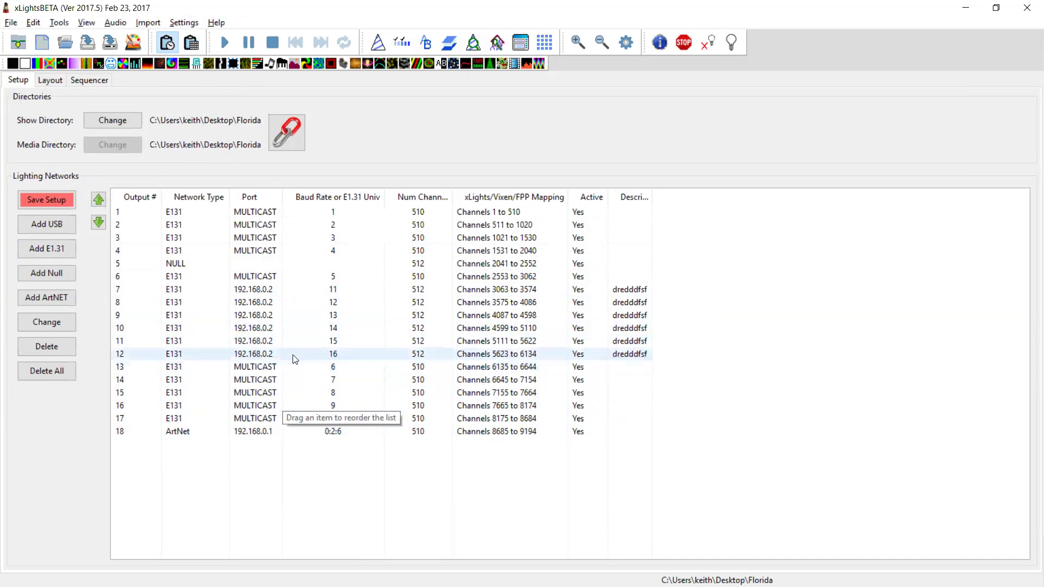
Examine the Upload To Controller options for output 6, including the E1.31 input definition and output choices.
right_click(265, 277)
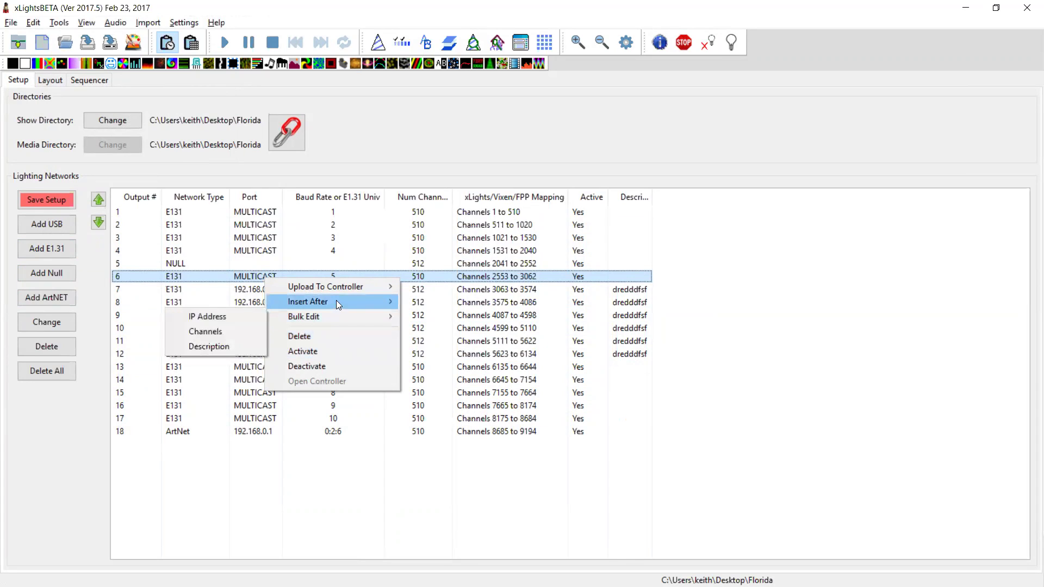
mouse_move(337, 303)
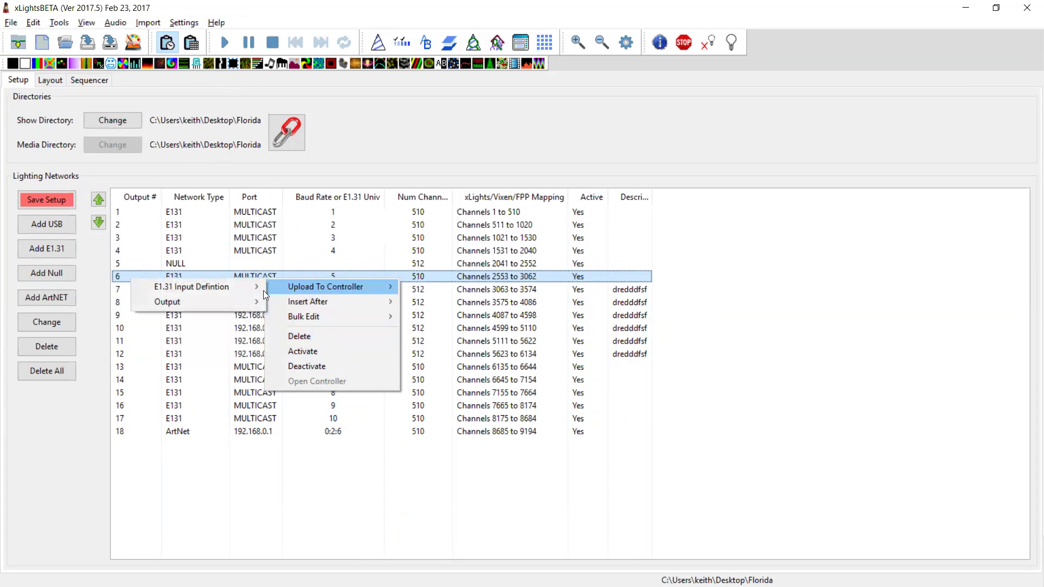
mouse_move(219, 291)
mouse_move(181, 304)
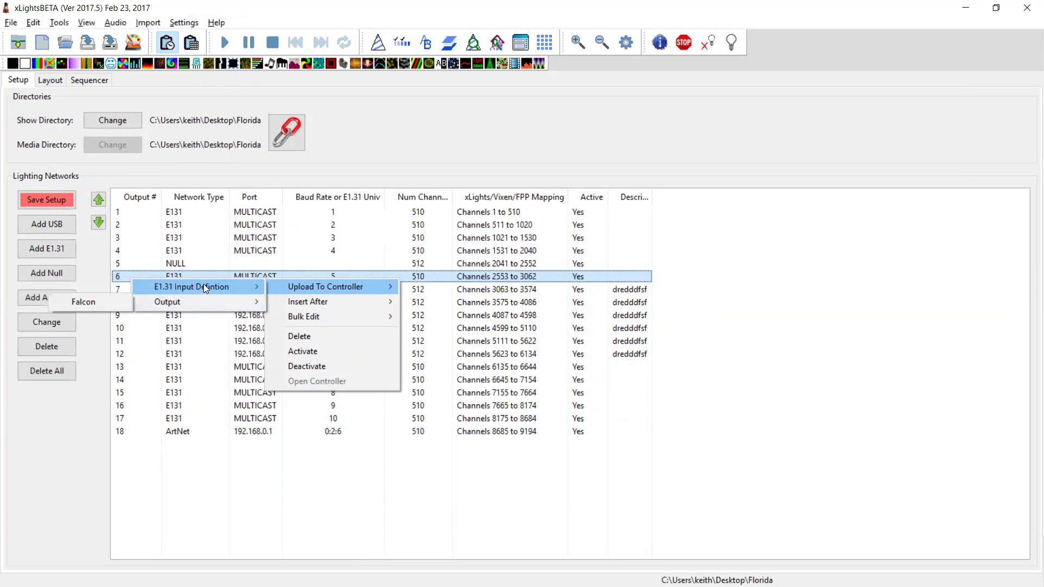
click(269, 273)
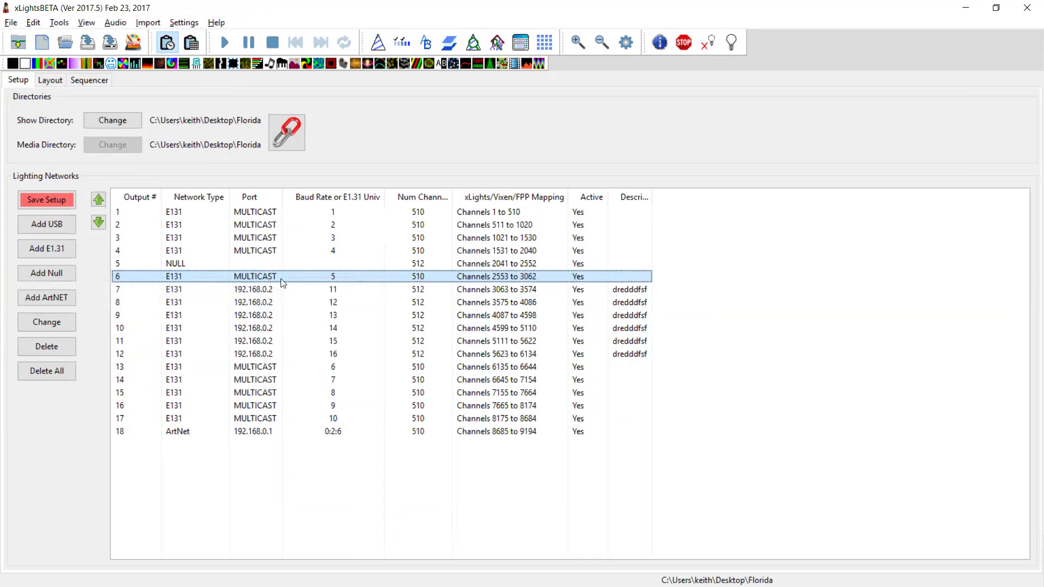
Highlight the README.txt note about the VU Meter using Papagayo layer 0 as a timing track, and return to xLights.
key(alt+Tab)
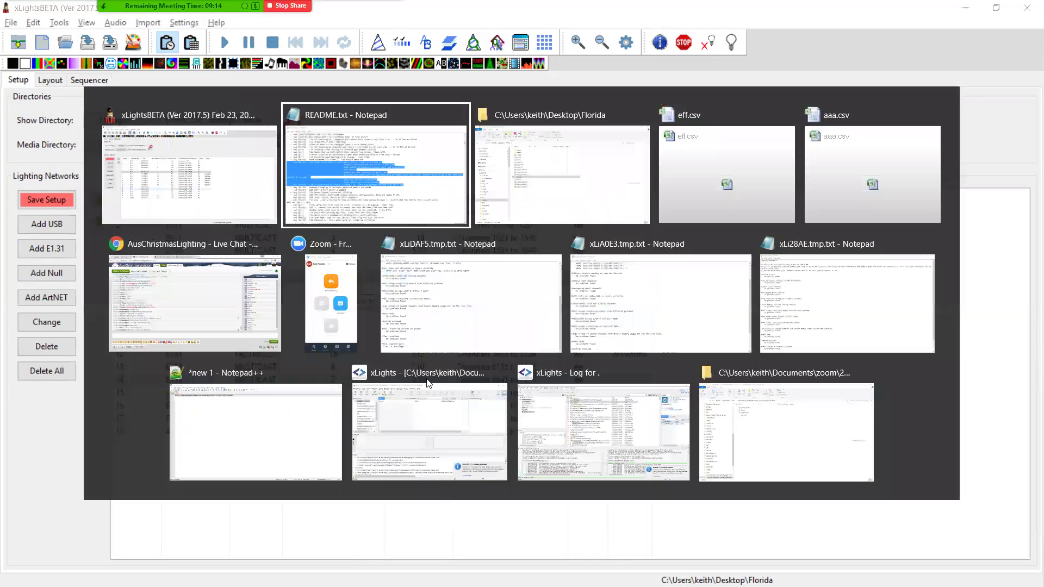
key(Home)
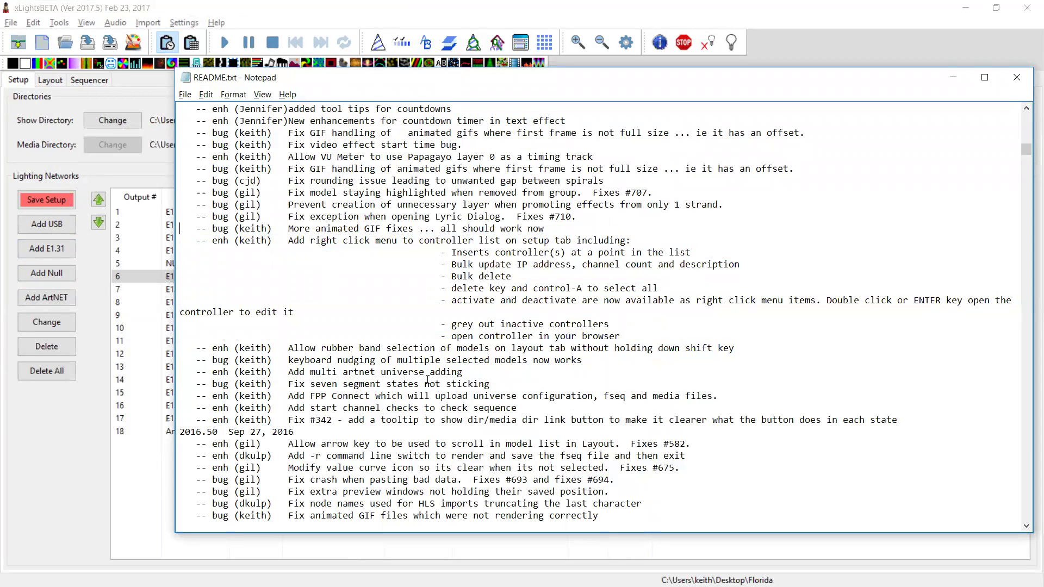
key(shift+End)
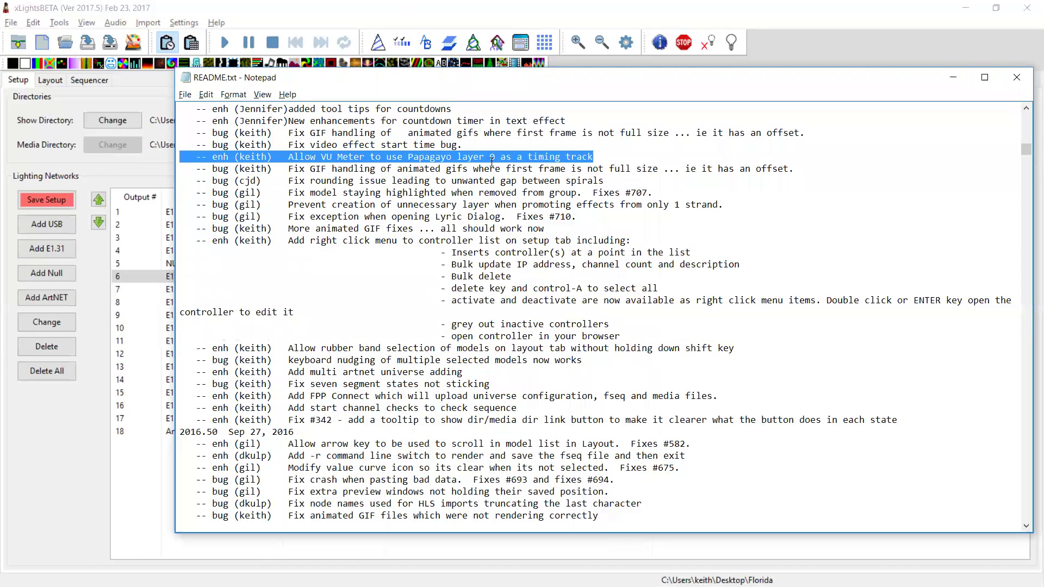
key(alt+Tab)
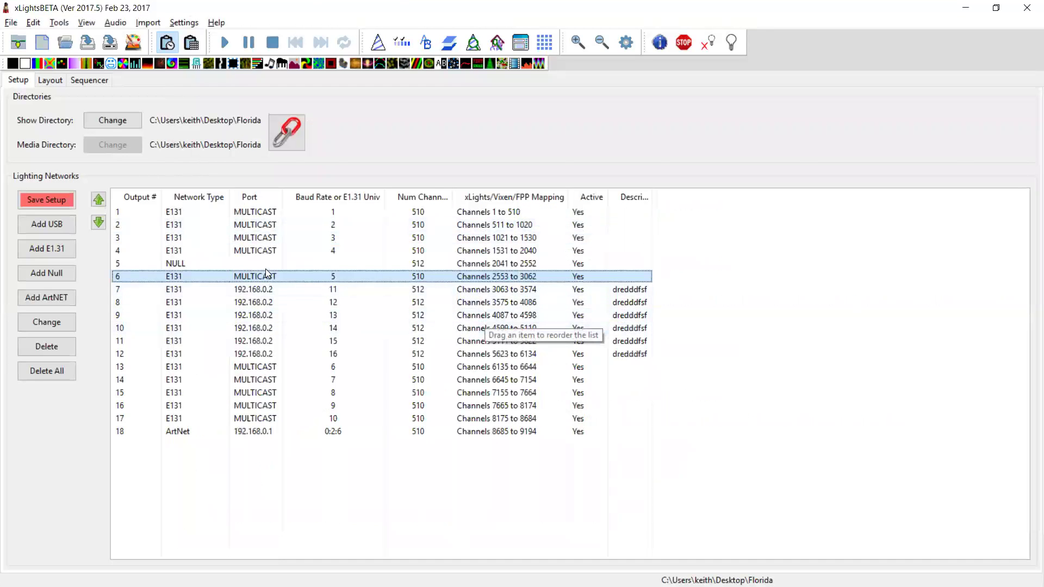
key(alt+Tab)
key(alt+Tab)
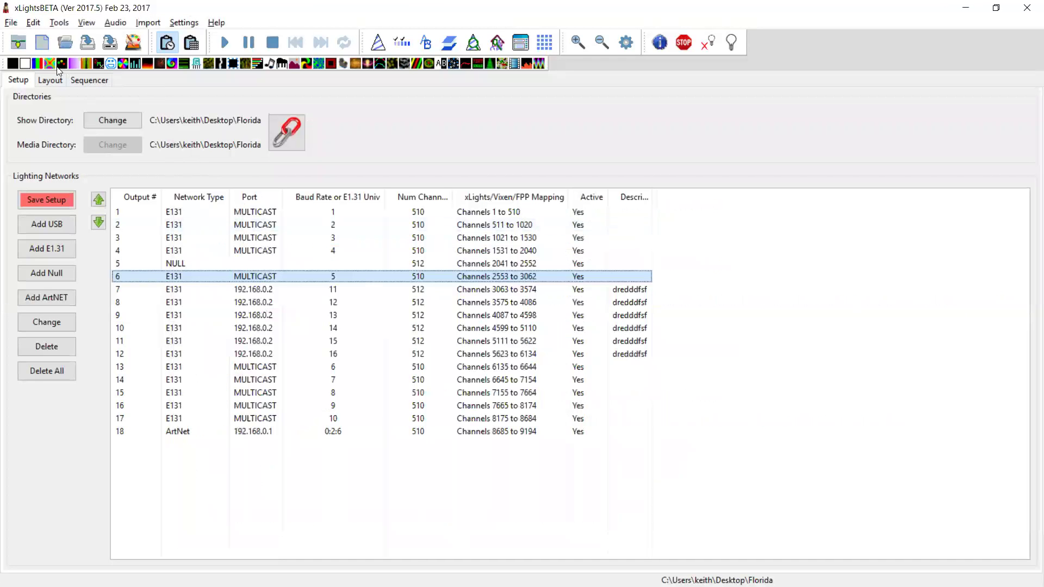
Add timing marks to the New Timing track in the sequencer at about 5, 2 and 3.5 seconds.
click(90, 81)
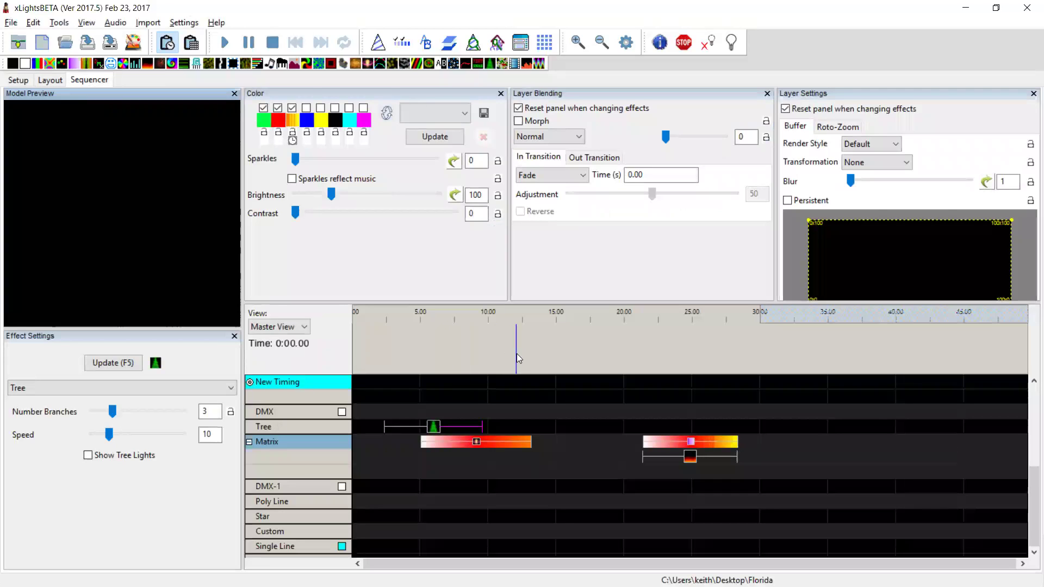
key(t)
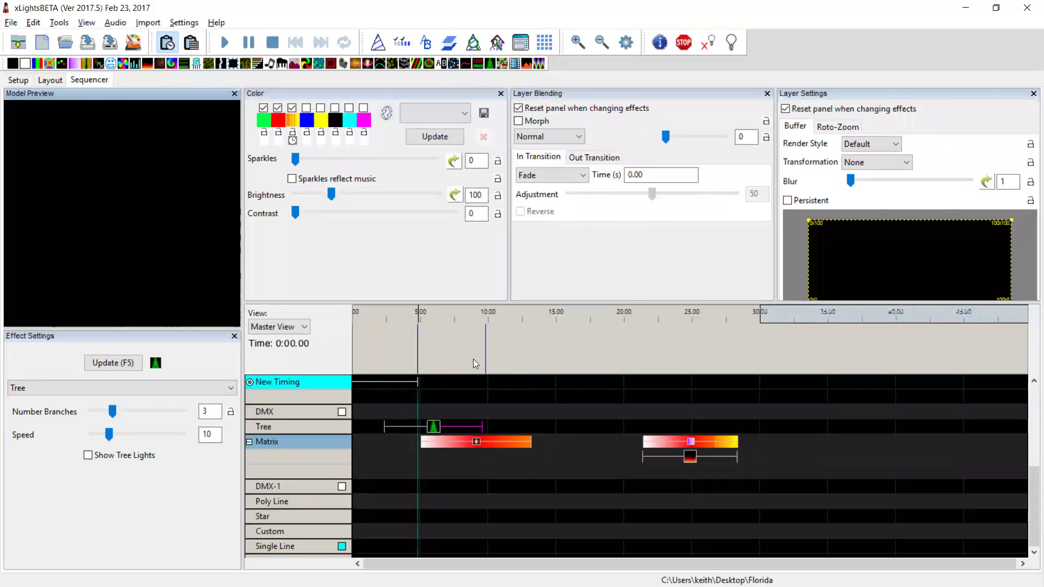
click(381, 349)
key(t)
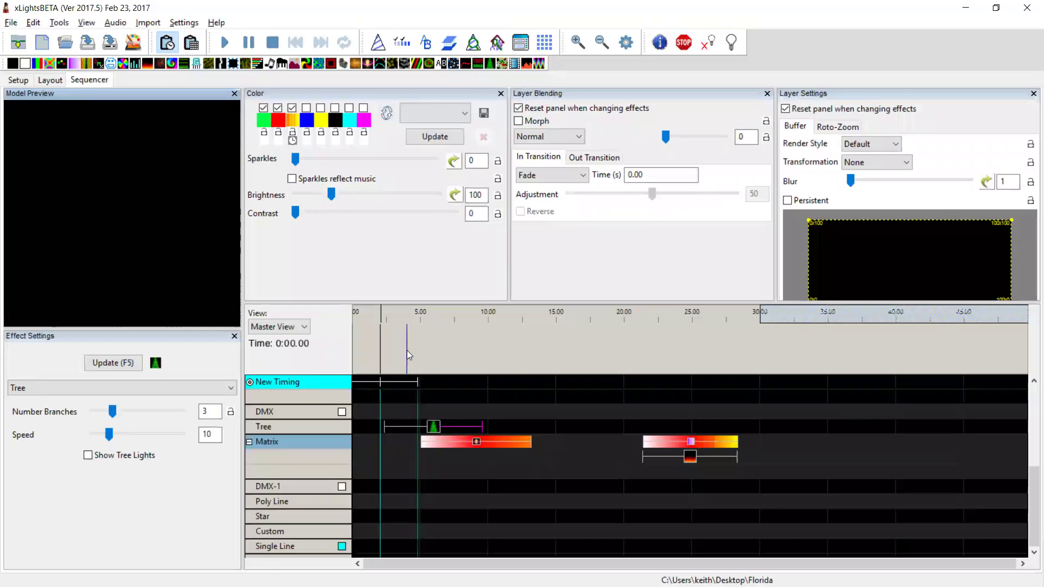
key(t)
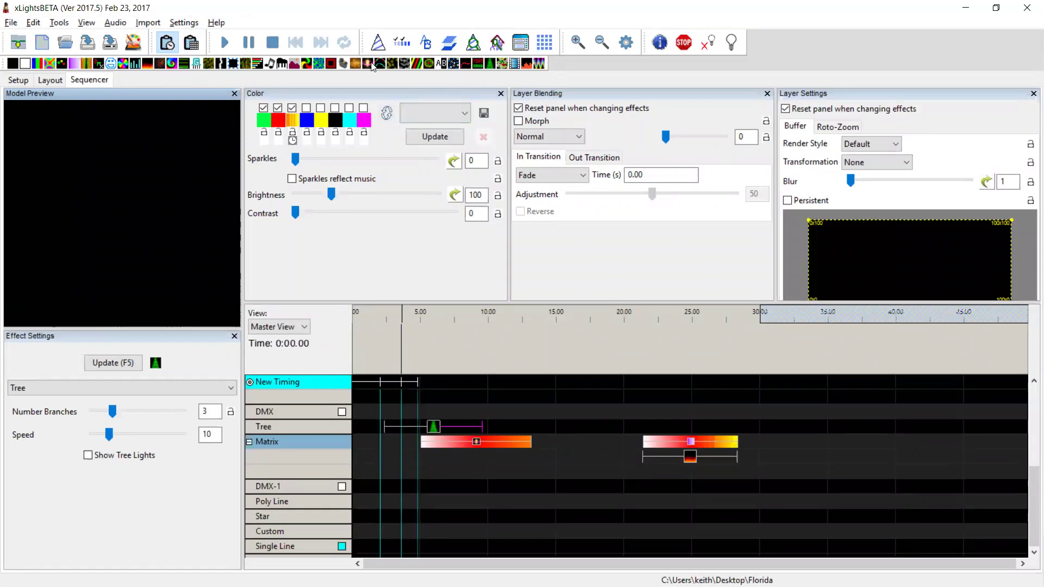
Add a VU Meter effect to the Matrix's third layer from about 1.95 to 5.05 seconds and set its type to Timing Event Color.
drag(527, 64, 421, 472)
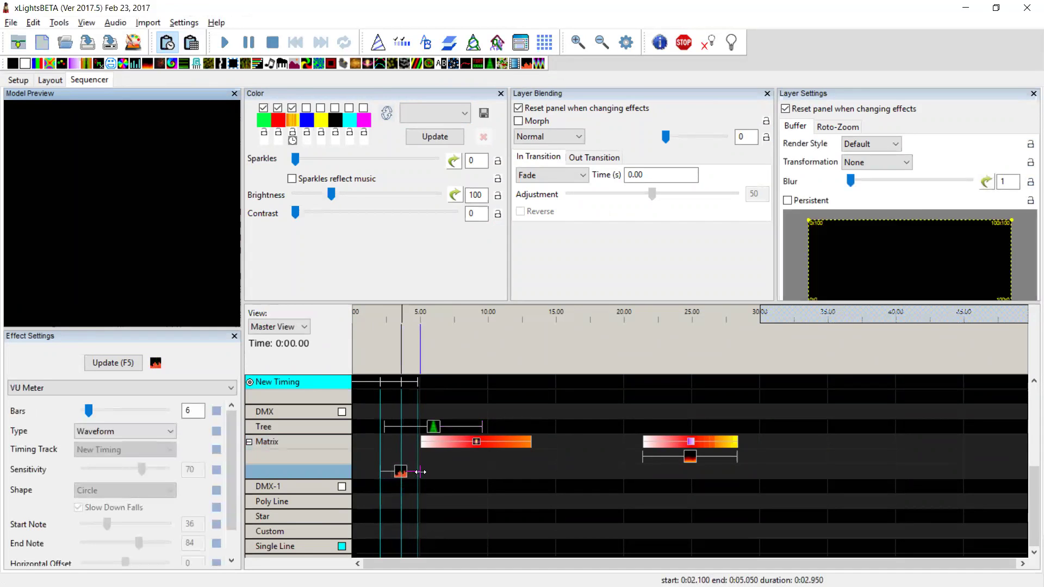
click(380, 472)
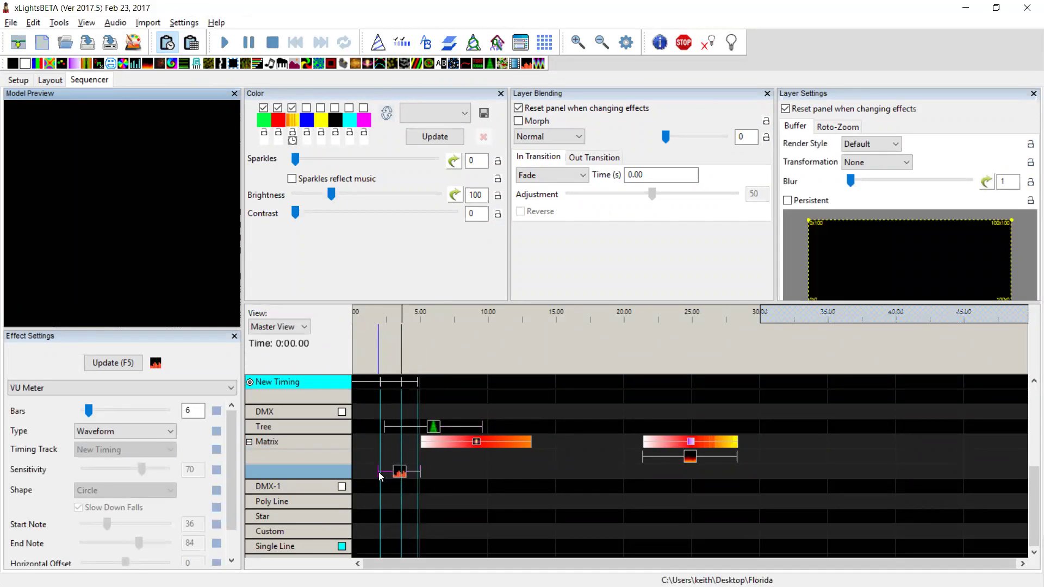
click(169, 432)
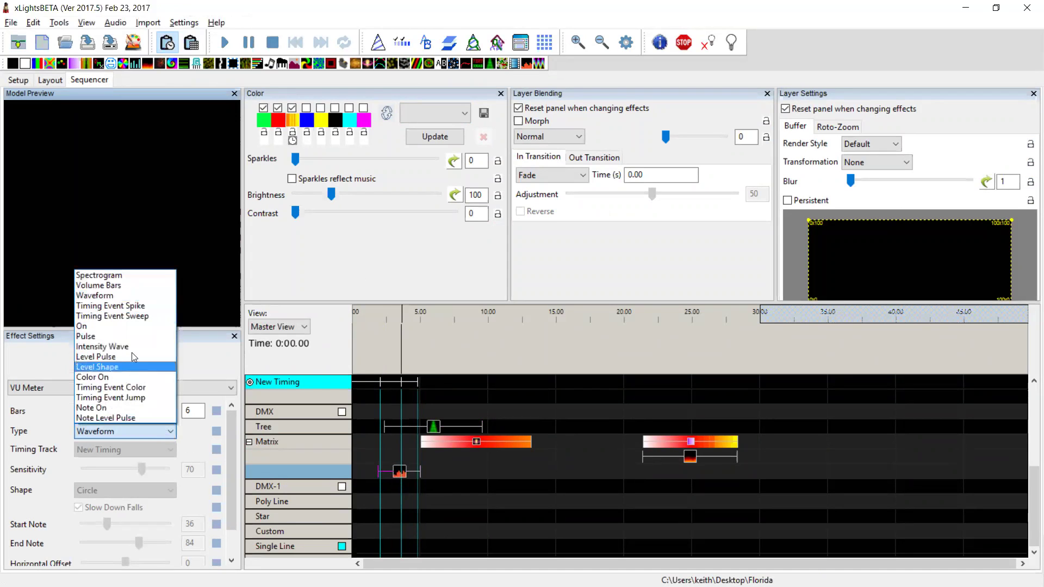
click(137, 388)
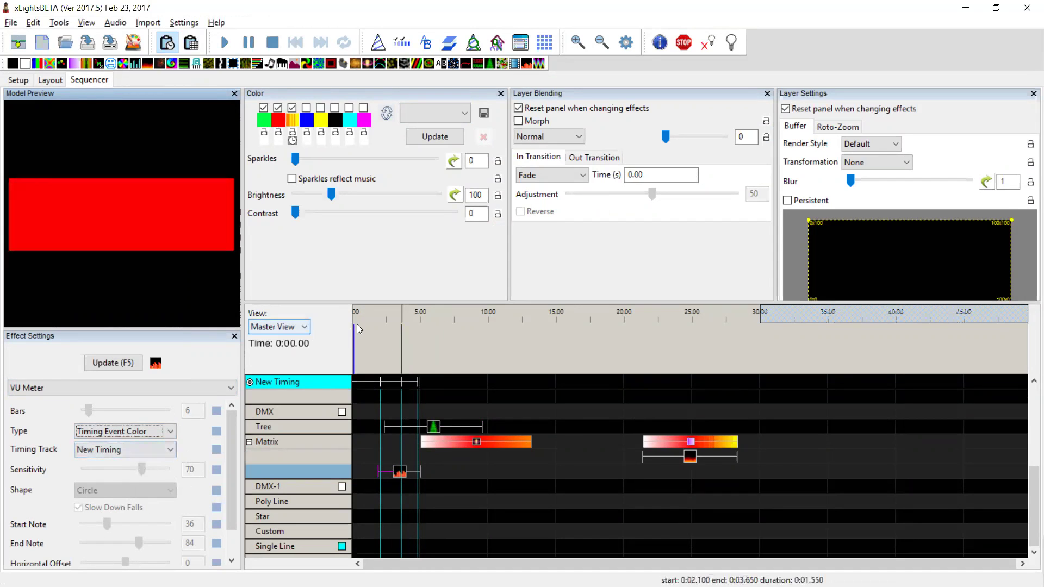
Play back the VU Meter effect on the Matrix and check it against the README.txt note about Papagayo layer 0.
click(399, 474)
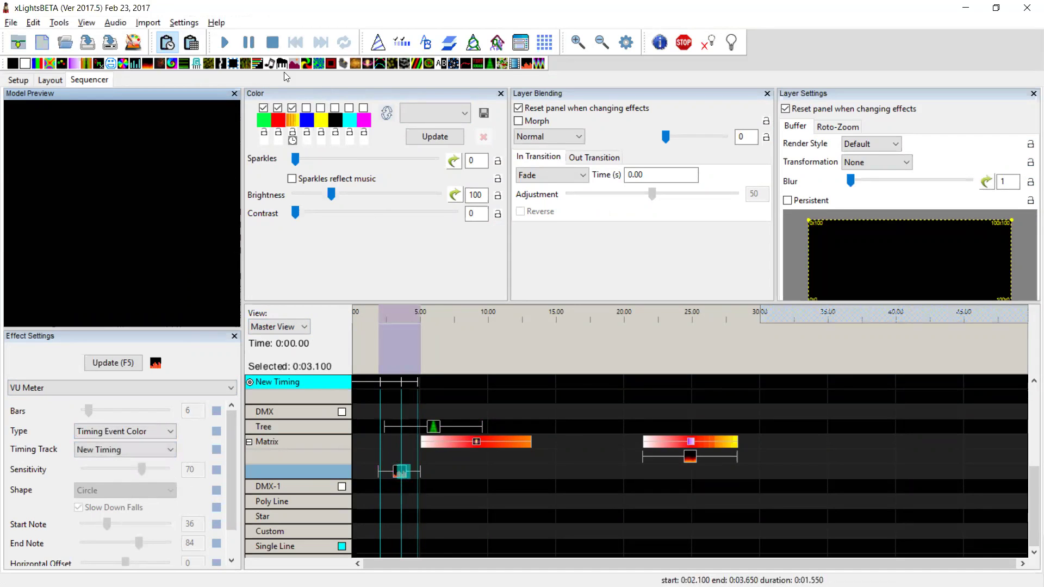
click(265, 44)
click(233, 44)
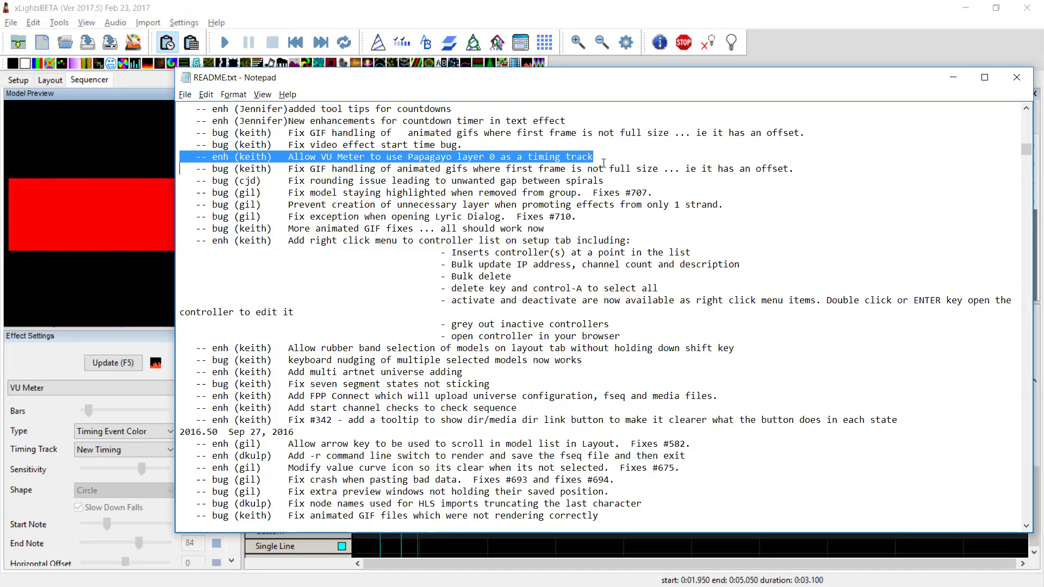
key(alt+Tab)
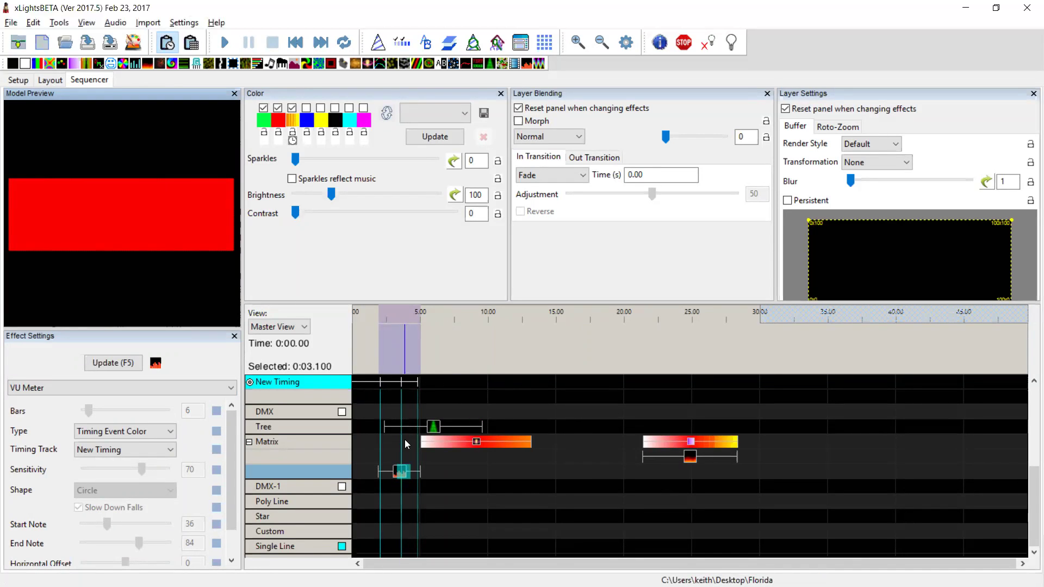
click(444, 468)
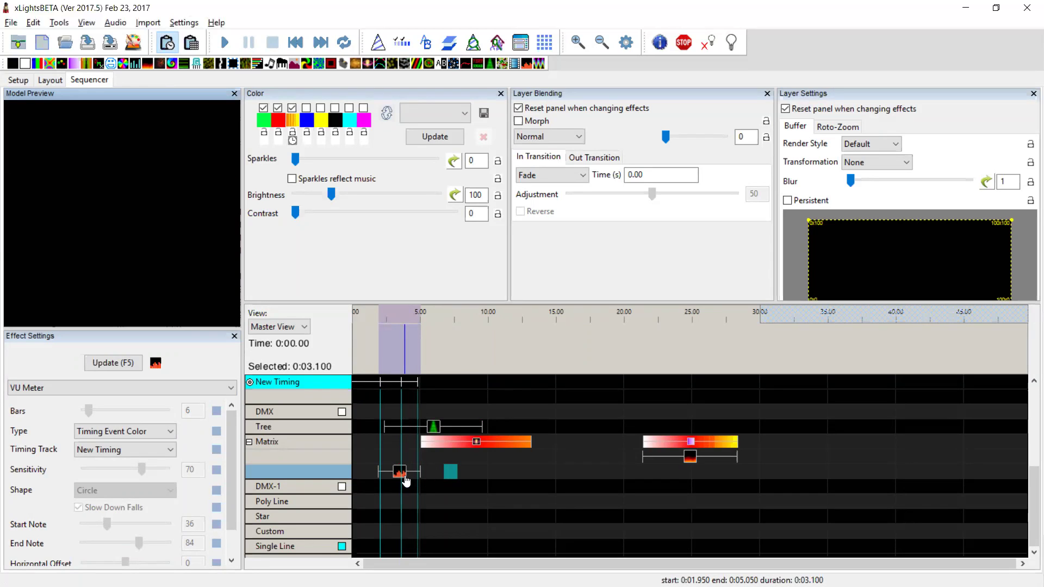
Insert four blank lines in README.txt below the note on countdown timer enhancements in the text effect, and return to xLights.
key(alt+Tab)
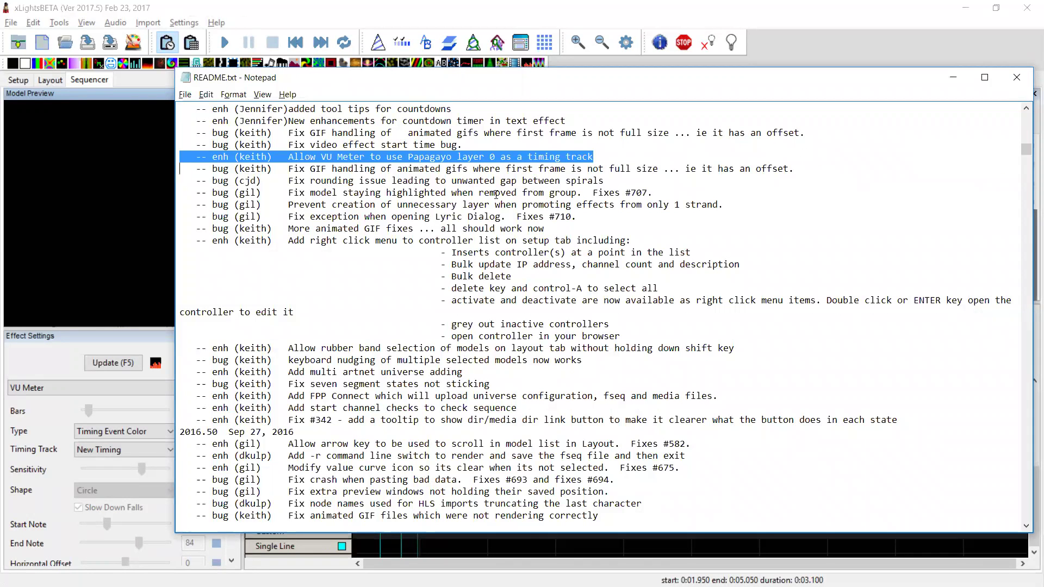
click(619, 123)
key(Return)
key(Return)
key(Return)
key(Return)
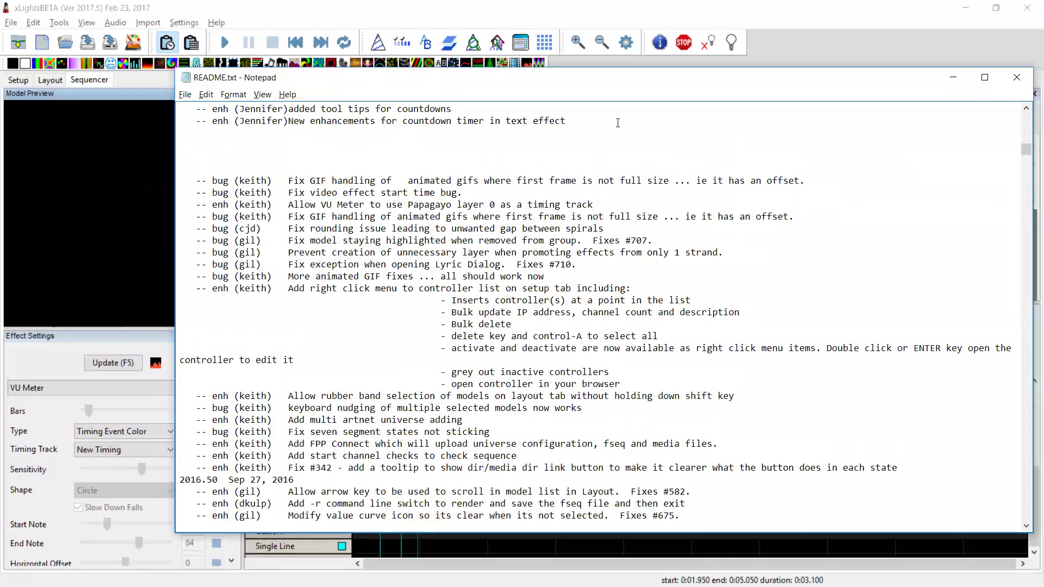
key(Up)
key(Up)
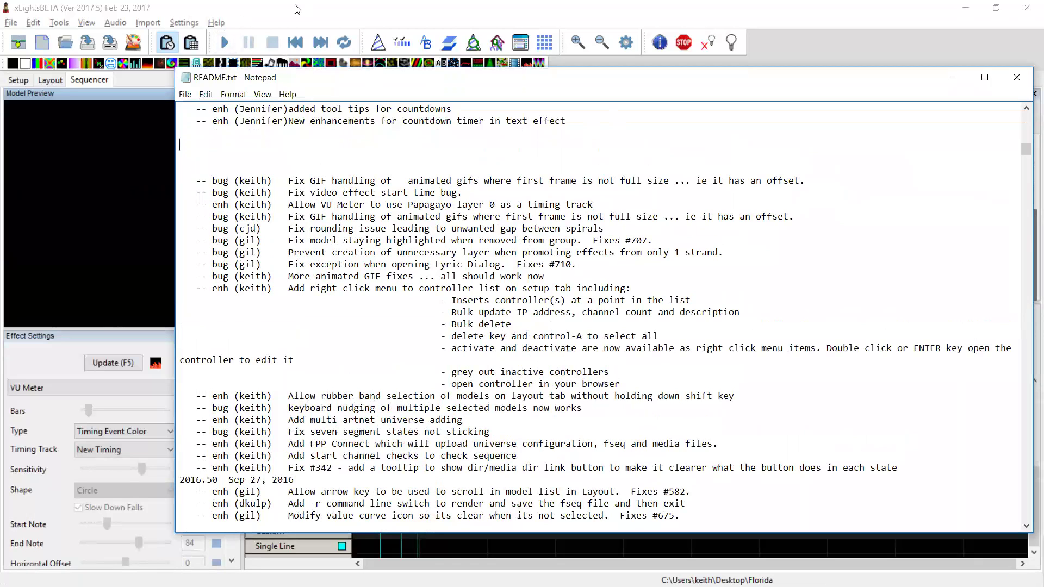
click(242, 8)
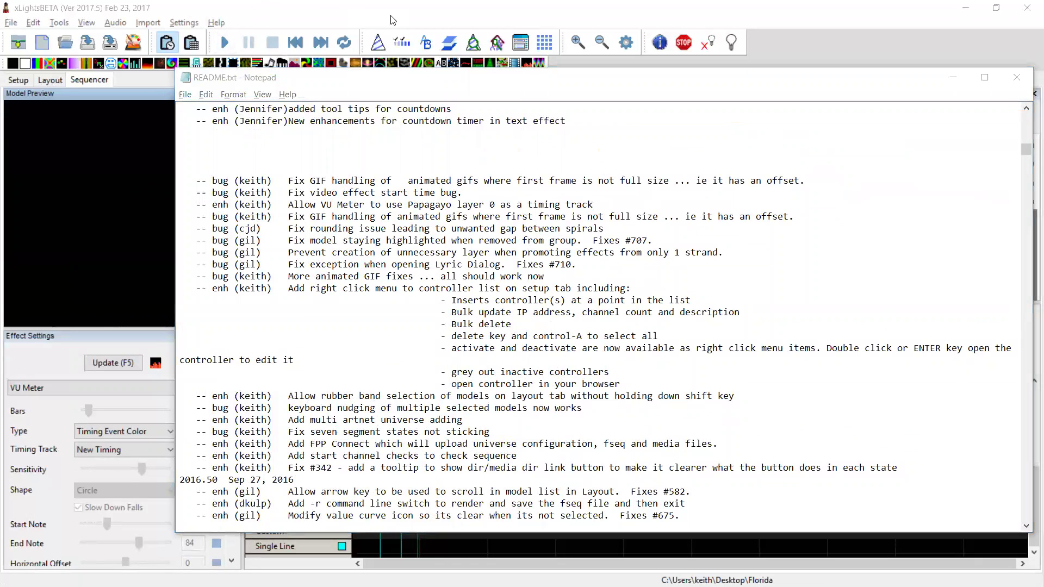